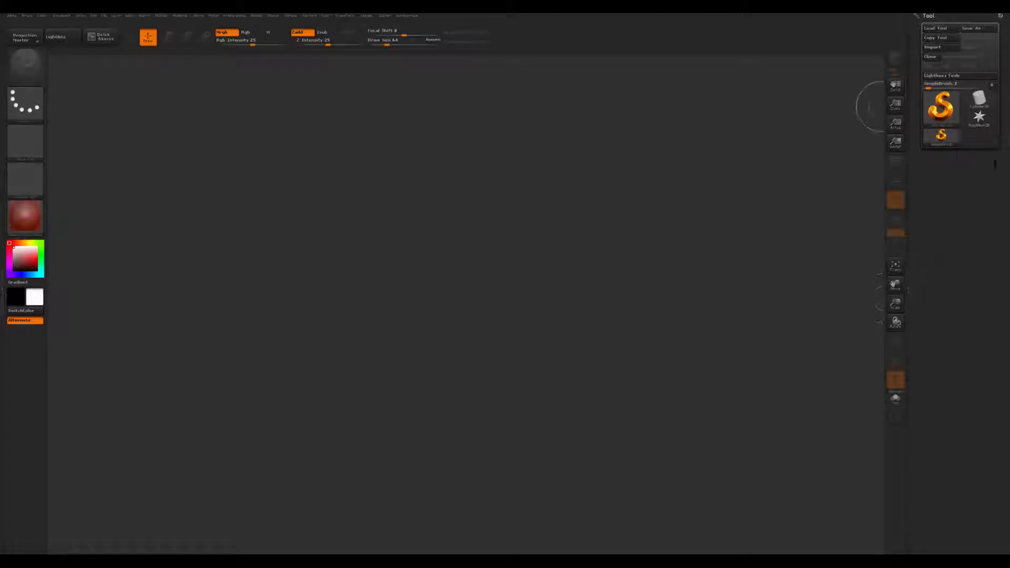
Draw a Plane3D on the canvas, enable editing and convert it to a PolyMesh3D
click(952, 116)
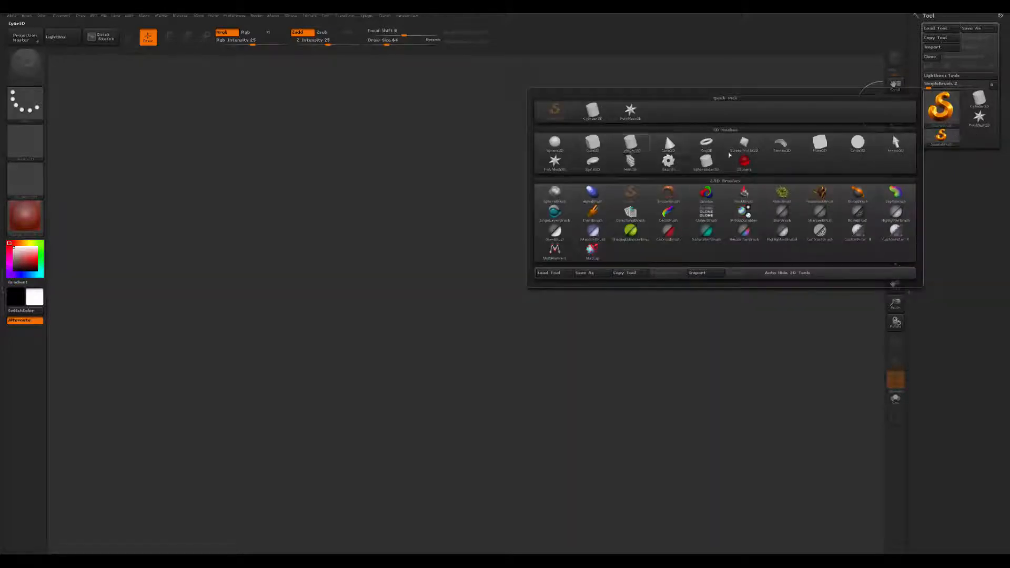
click(817, 152)
drag(508, 272, 613, 379)
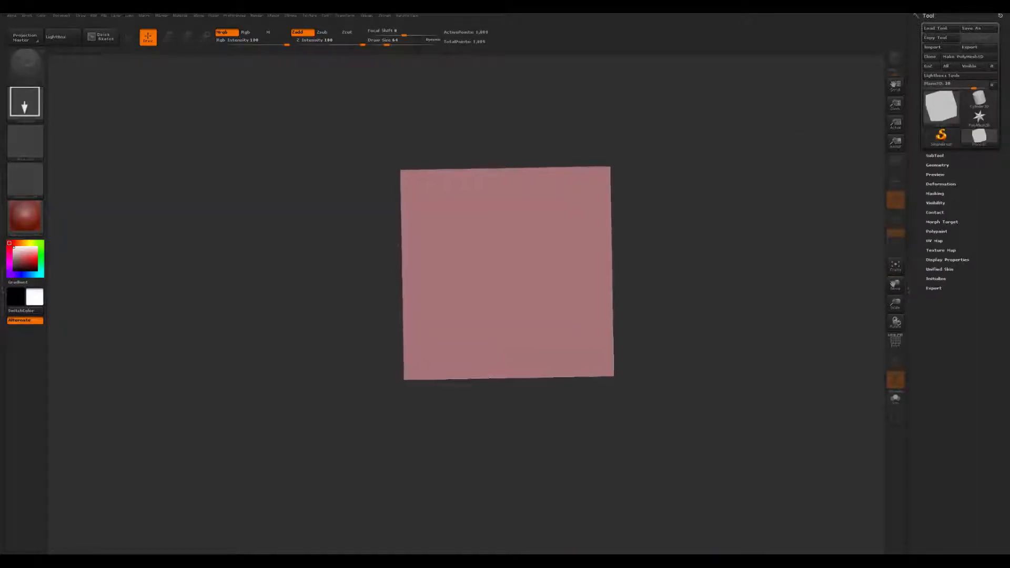
key(t)
drag(680, 435, 690, 376)
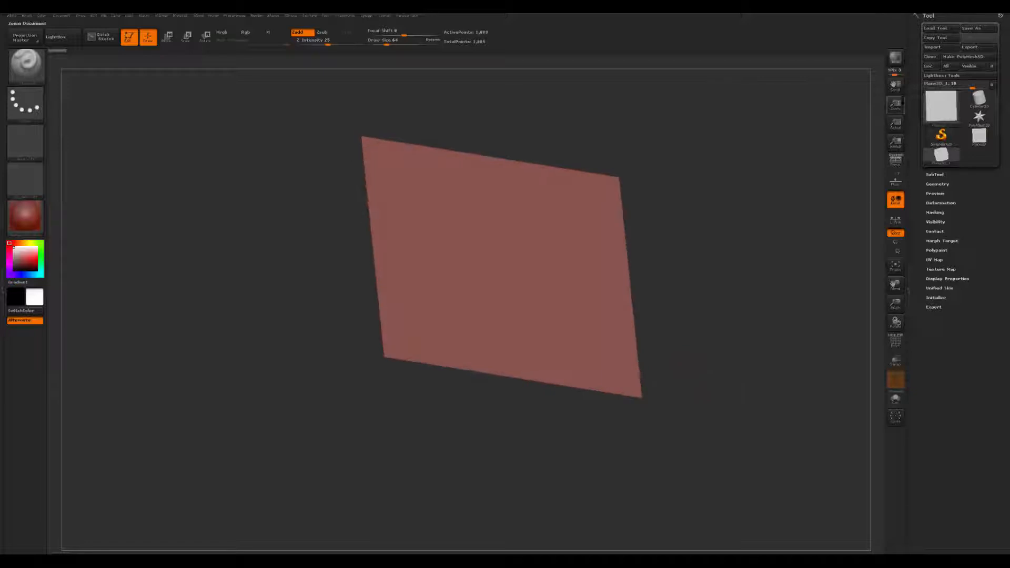
click(962, 56)
Show the polyframe and pull the plane's back-right corner up into a peak with the Move brush
mouse_move(705, 221)
mouse_down()
mouse_move(746, 229)
mouse_move(729, 292)
mouse_up()
key(shift+f)
key(space)
click(571, 253)
mouse_move(672, 256)
mouse_down()
mouse_move(679, 231)
mouse_move(665, 211)
mouse_move(624, 185)
mouse_up()
key(b)
key(m)
key(v)
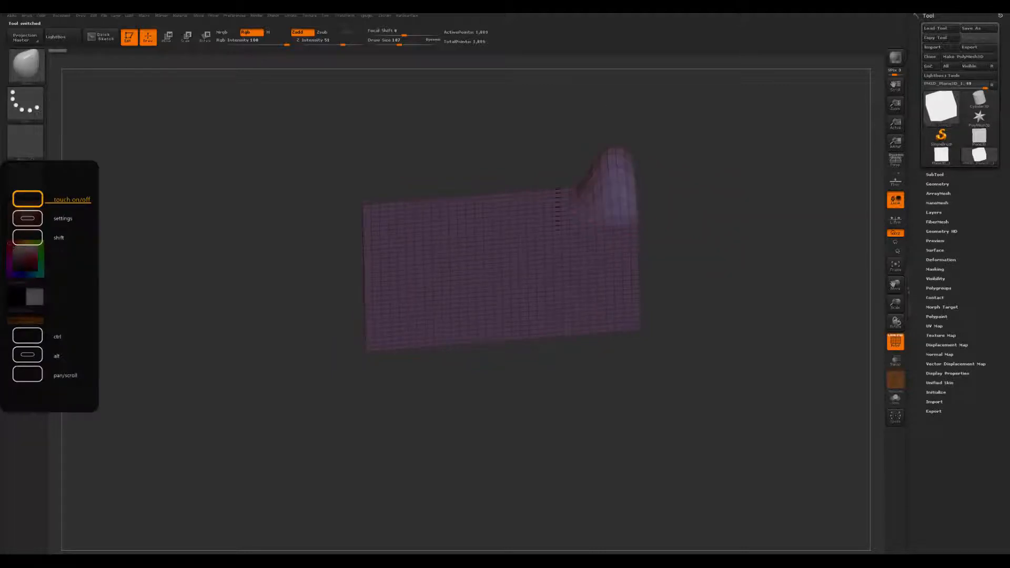
drag(694, 210, 702, 256)
drag(621, 189, 620, 225)
Raise a series of bumps along the plane's back, left and front edges with the Move brush
drag(510, 224, 512, 244)
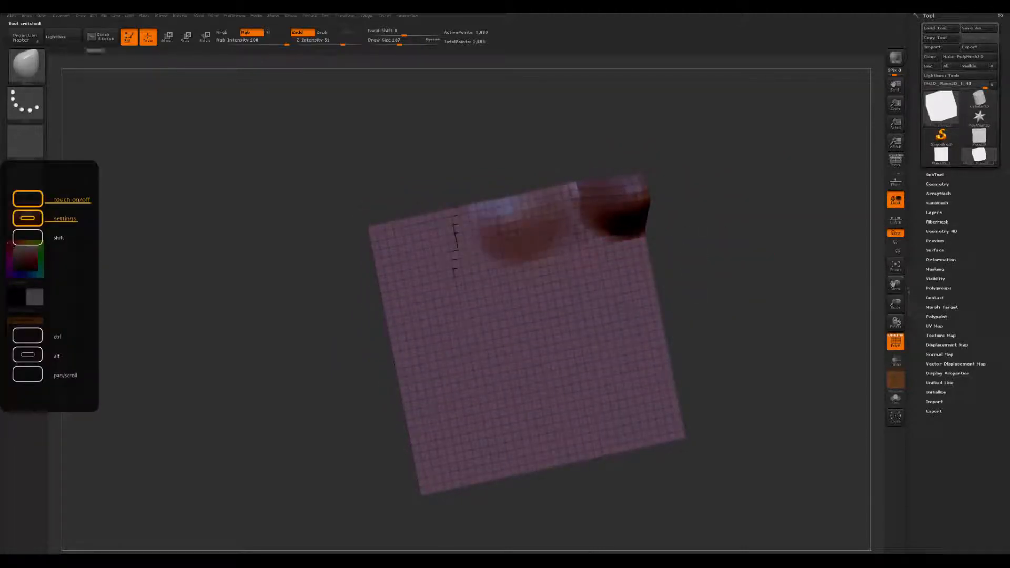
drag(399, 232, 405, 260)
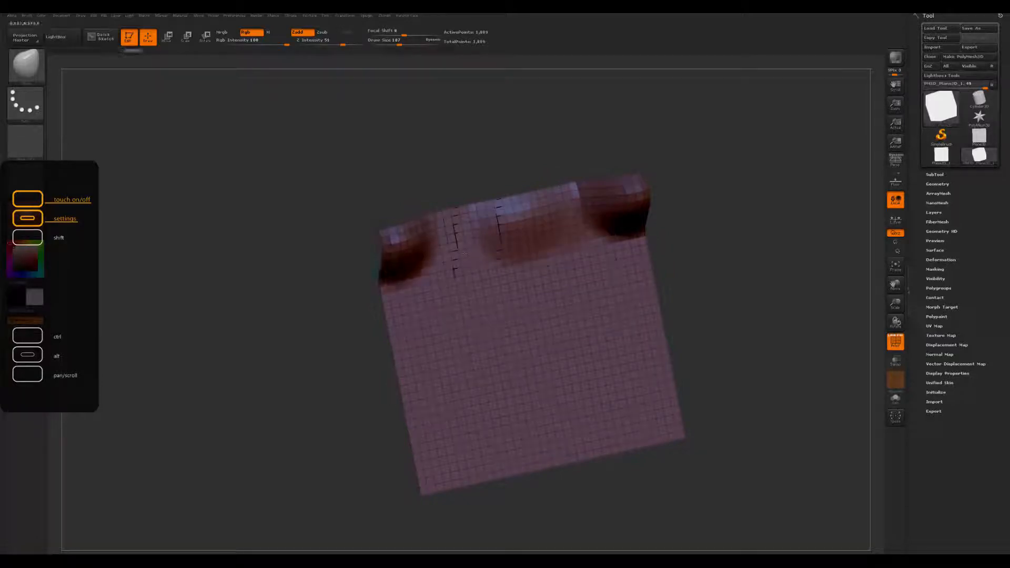
drag(518, 463, 521, 437)
drag(650, 444, 647, 419)
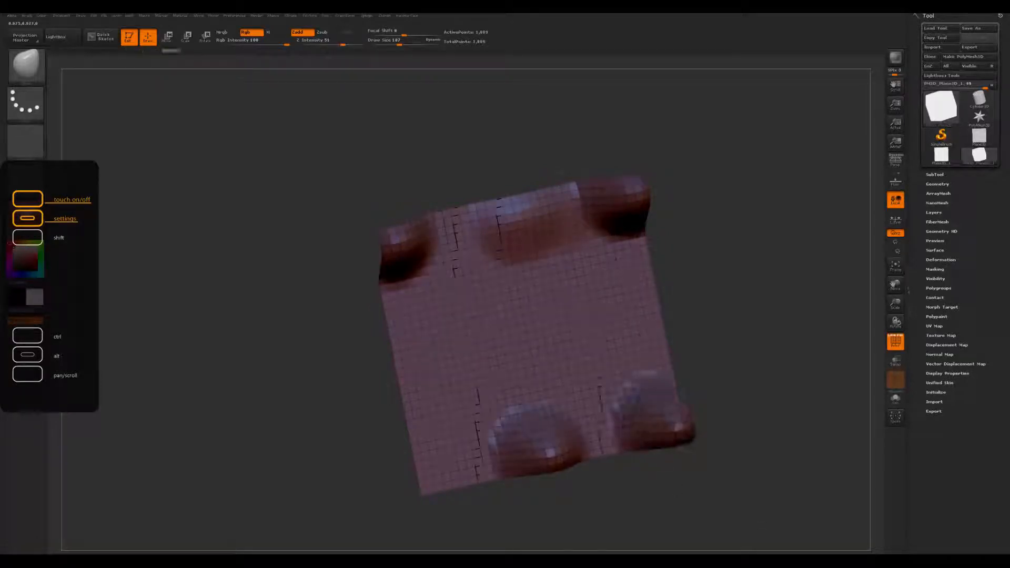
drag(566, 471, 573, 420)
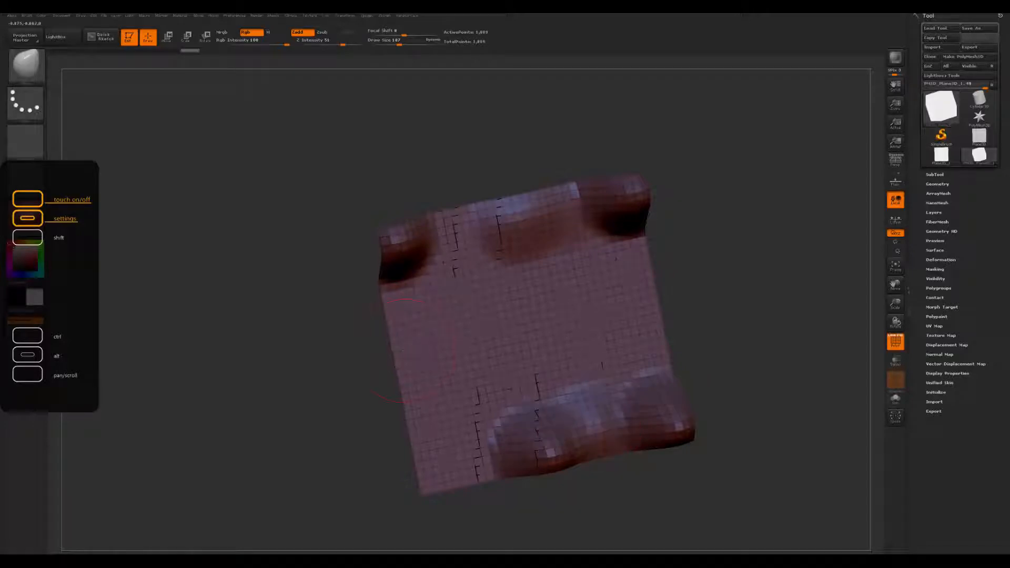
drag(413, 350, 421, 350)
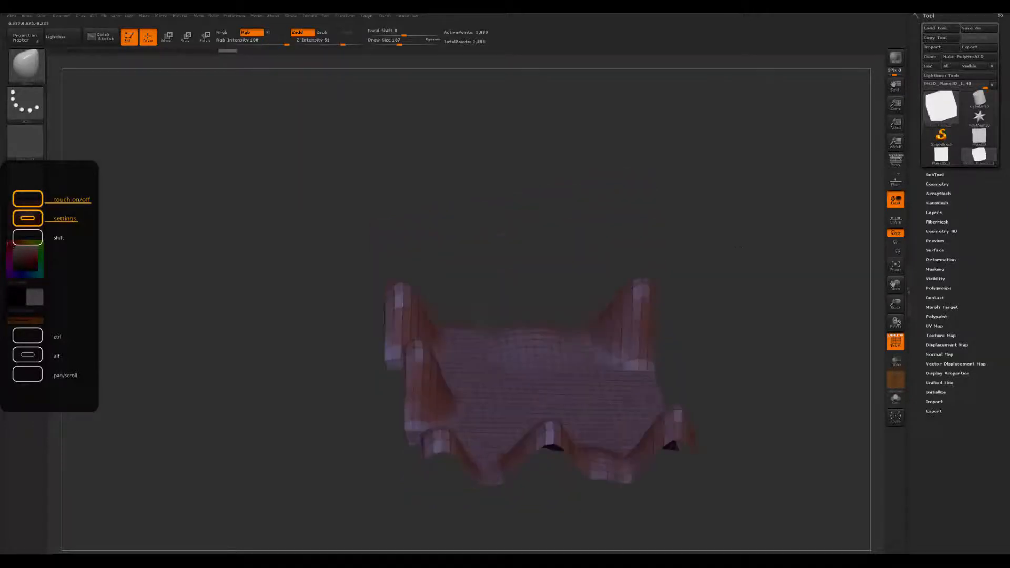
Build up rough ridges on the inner slope of the back-right peak with the ClayBuildup brush
drag(684, 295, 625, 237)
mouse_move(641, 375)
mouse_down()
mouse_move(644, 316)
mouse_move(647, 421)
mouse_up()
key(b)
key(c)
key(b)
mouse_move(621, 284)
mouse_down()
mouse_move(586, 322)
mouse_move(636, 248)
mouse_up()
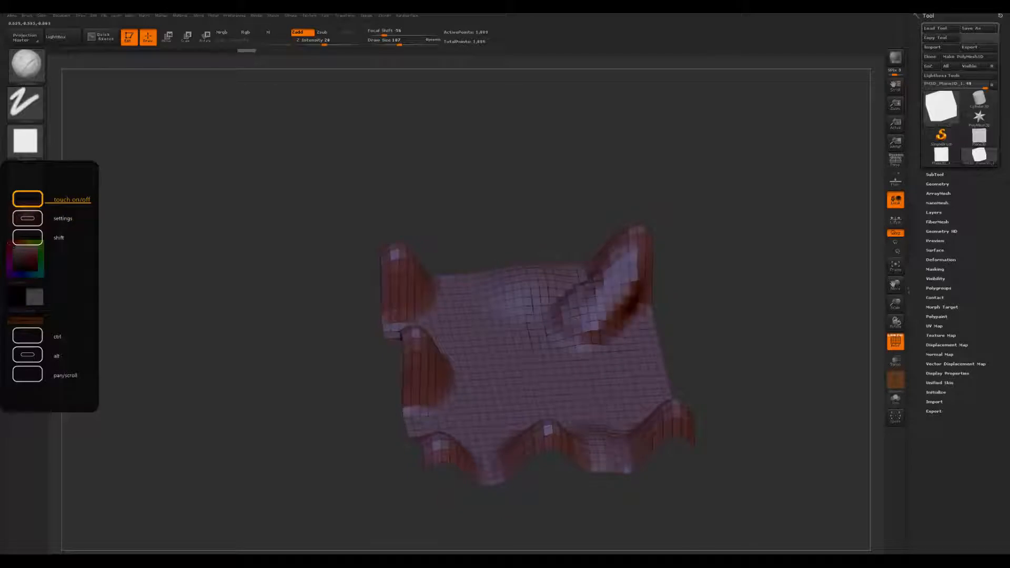
mouse_move(584, 337)
mouse_down()
mouse_move(600, 300)
mouse_move(632, 274)
mouse_up()
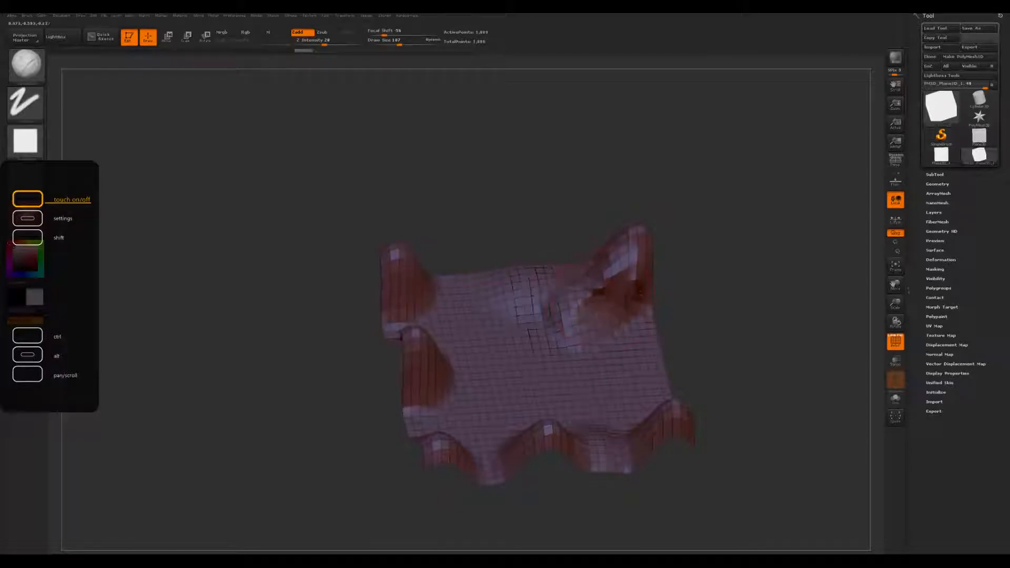
drag(589, 316, 626, 303)
Hide the polyframe, add a short clay stroke beside the back bump, and replace the red wax material with a light grey one
key(shift+f)
drag(697, 306, 687, 363)
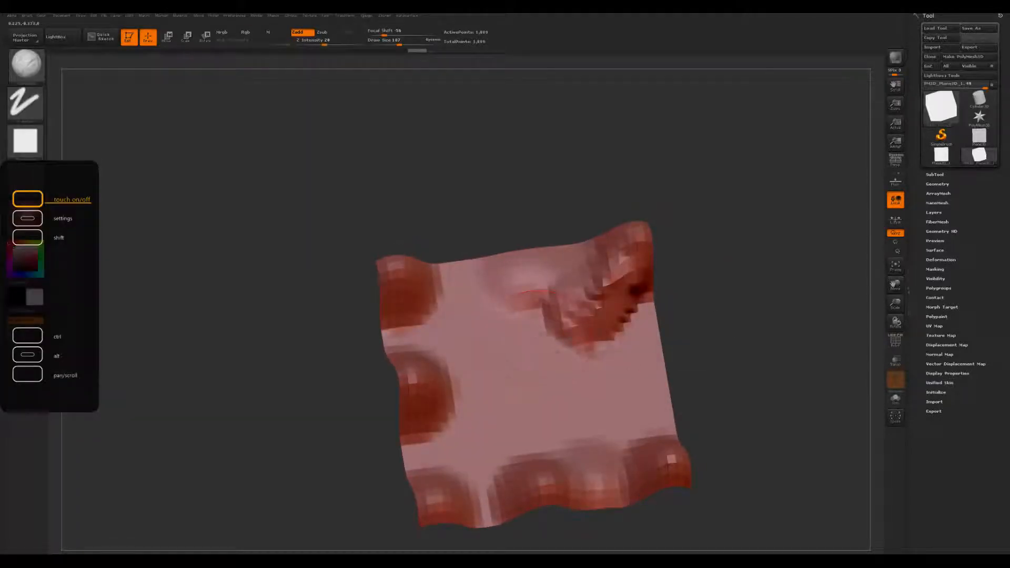
drag(537, 330, 523, 332)
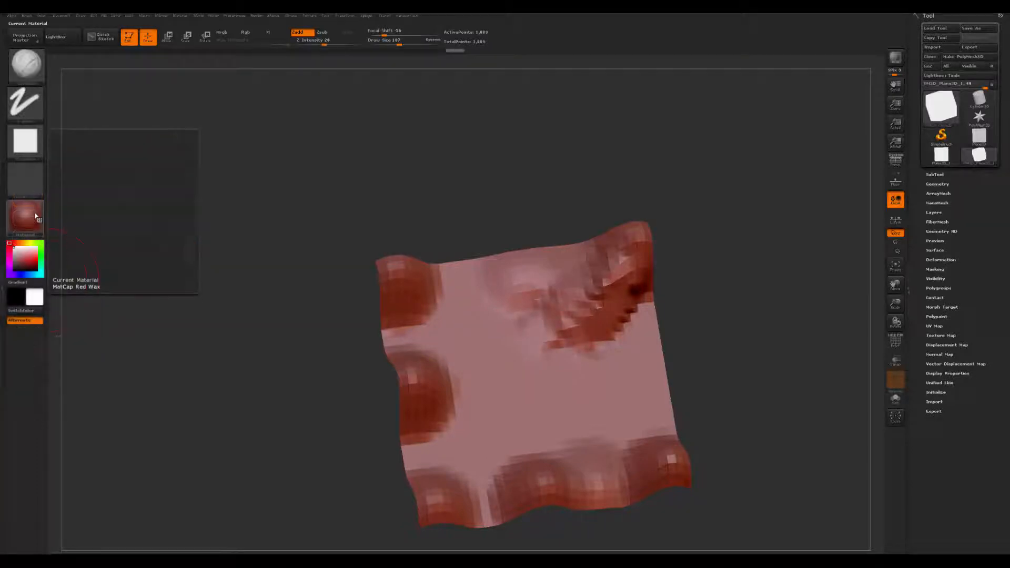
click(33, 217)
click(117, 345)
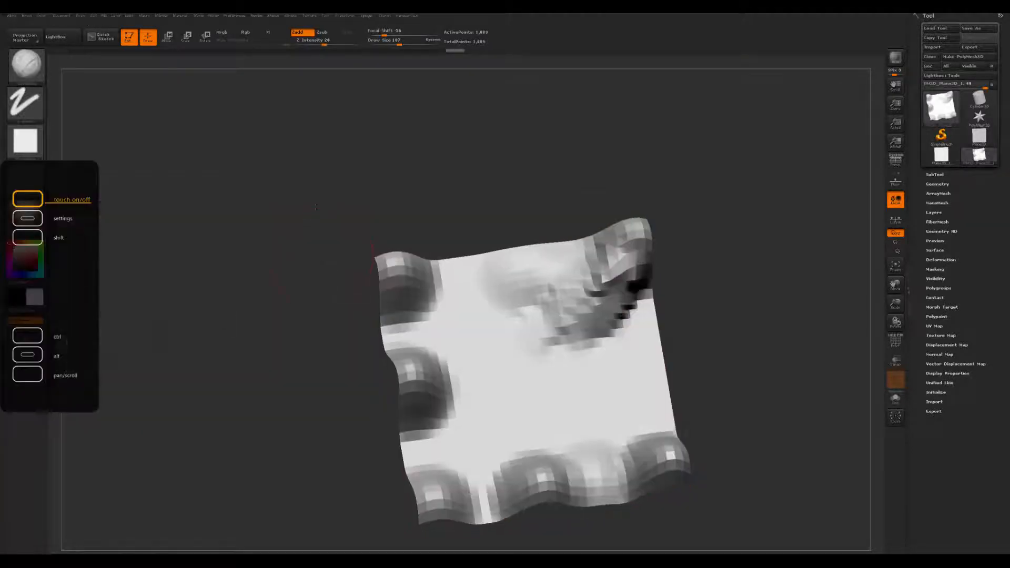
Build up clay from the back-left corner peak along the back edge
drag(339, 323, 356, 311)
mouse_move(410, 240)
mouse_down()
mouse_move(431, 253)
mouse_move(437, 221)
mouse_move(466, 221)
mouse_move(450, 209)
mouse_up()
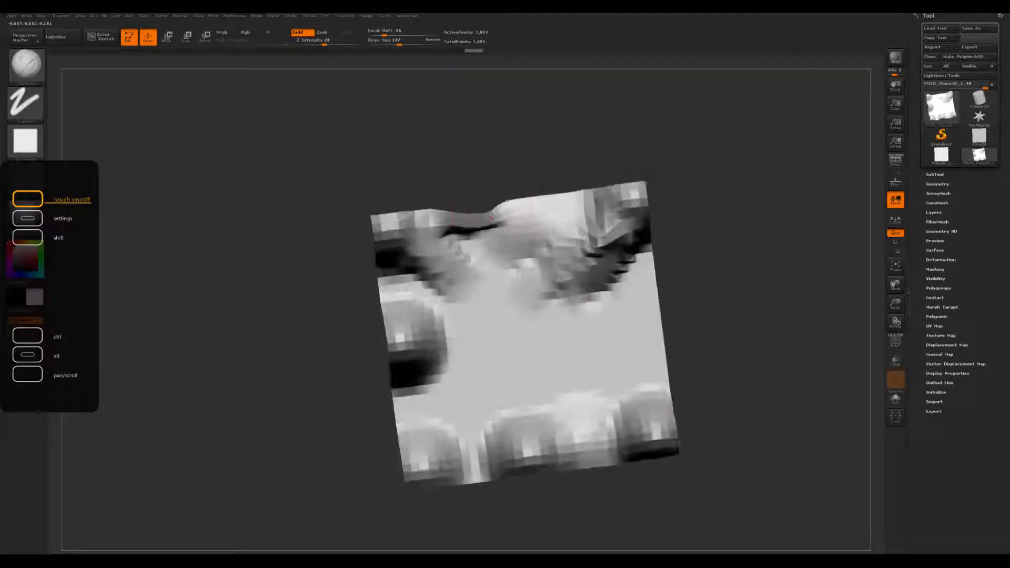
mouse_move(489, 158)
mouse_down()
mouse_move(487, 177)
mouse_move(453, 221)
mouse_move(392, 274)
mouse_up()
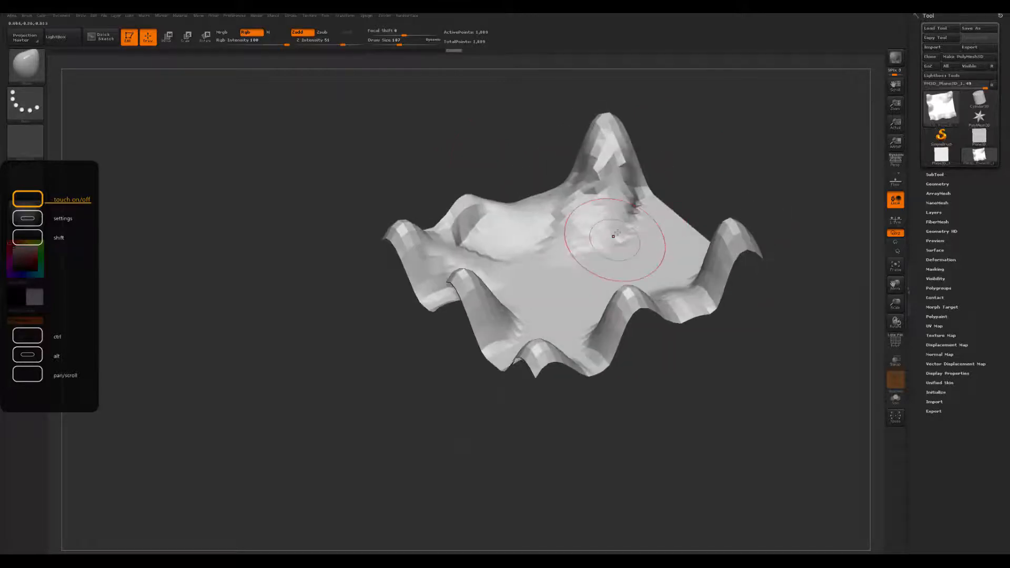
Smooth the clay on the inner slopes and reshape the edge peaks with the Move brush
mouse_move(619, 235)
shift+mouse_down()
mouse_move(679, 158)
mouse_move(741, 173)
shift+mouse_up()
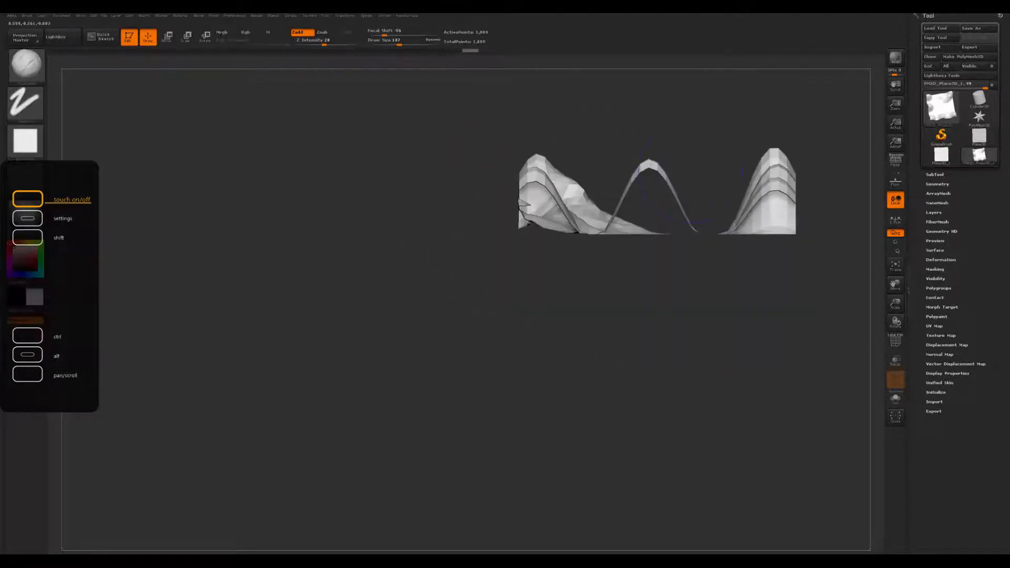
mouse_move(638, 135)
mouse_down()
mouse_move(621, 176)
mouse_move(565, 193)
mouse_up()
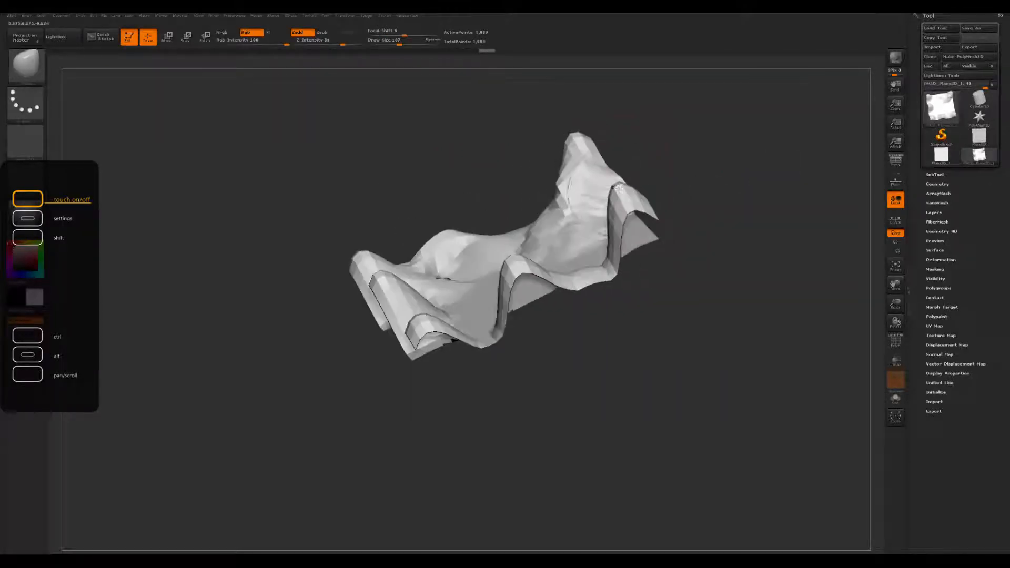
drag(639, 102, 628, 142)
drag(657, 208, 623, 113)
mouse_move(661, 194)
mouse_down()
mouse_move(674, 131)
mouse_move(651, 211)
mouse_up()
Reduce the brush size and build up clay ridges running from the corner peak into the flat centre with ClayBuildup
key(space)
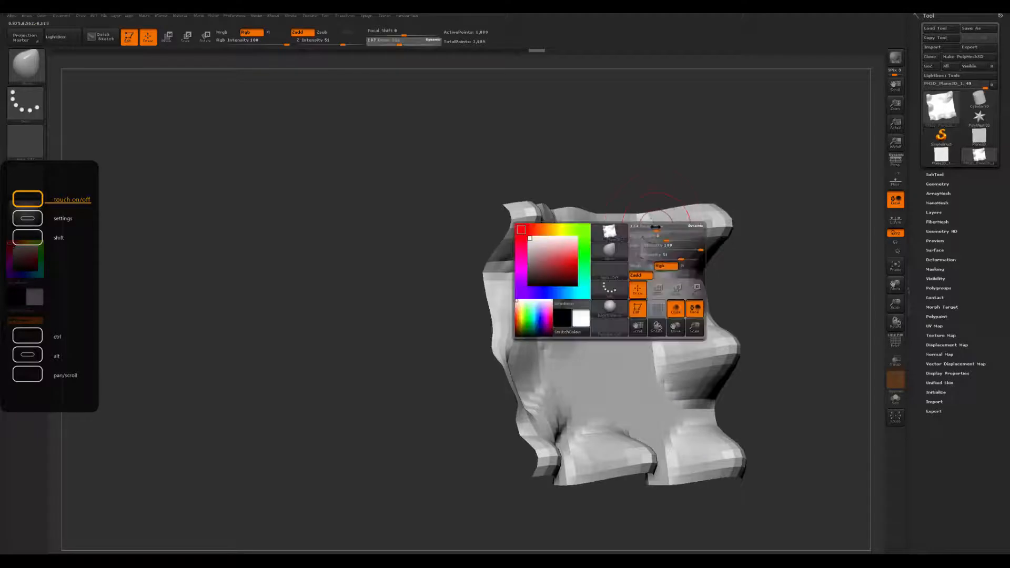
key(b)
key(c)
key(b)
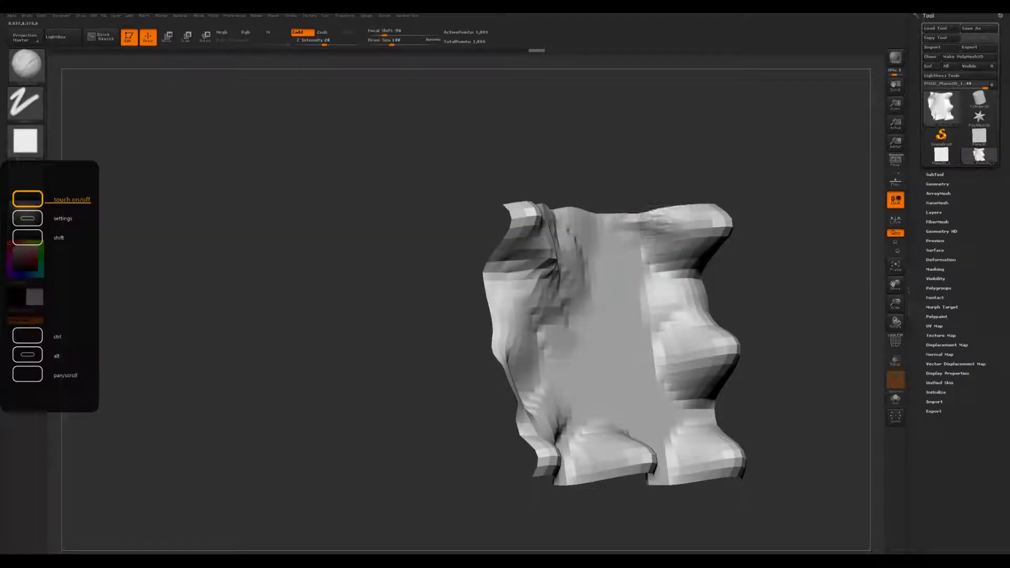
mouse_move(673, 263)
mouse_down()
mouse_move(605, 295)
mouse_move(694, 247)
mouse_up()
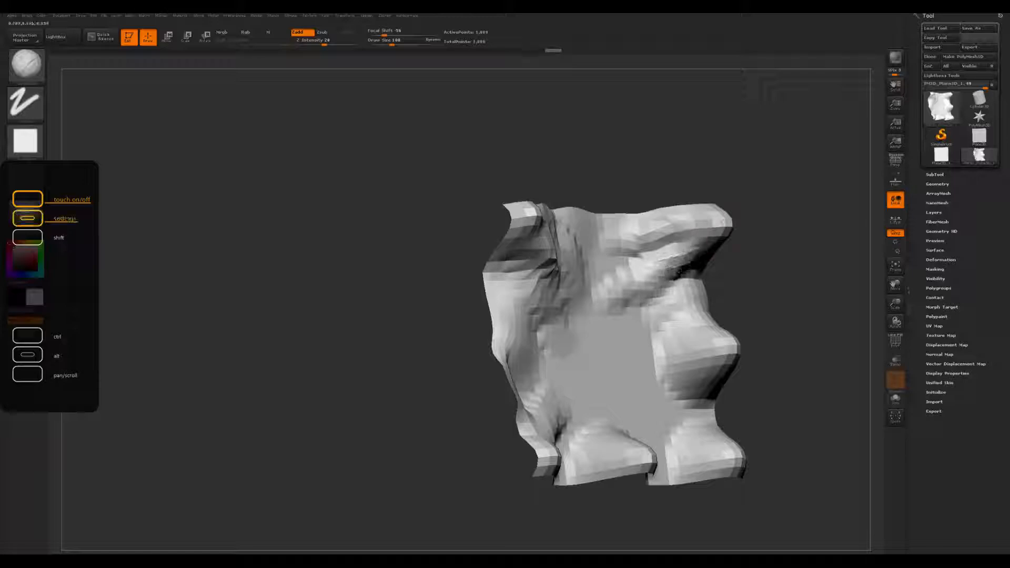
Switch to the Standard brush and smooth the fresh clay ridges below the corner peak
key(b)
key(s)
key(t)
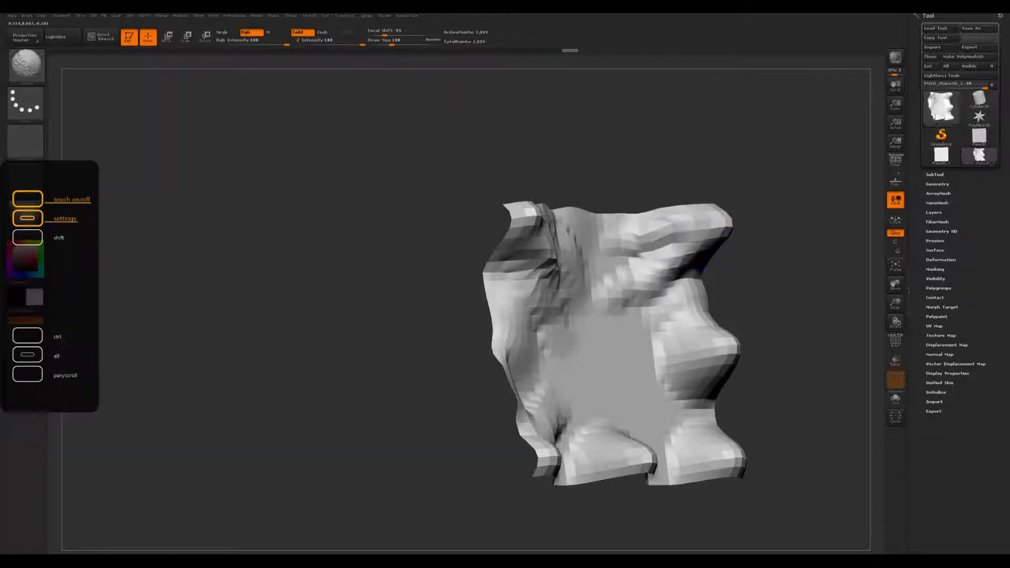
mouse_move(641, 281)
shift+mouse_down()
mouse_move(609, 273)
mouse_move(664, 221)
shift+mouse_up()
mouse_move(724, 162)
shift+mouse_down()
mouse_move(688, 151)
mouse_move(724, 152)
shift+mouse_up()
mouse_move(729, 208)
mouse_down()
mouse_move(701, 139)
mouse_move(667, 159)
mouse_up()
shift+drag(649, 245, 635, 242)
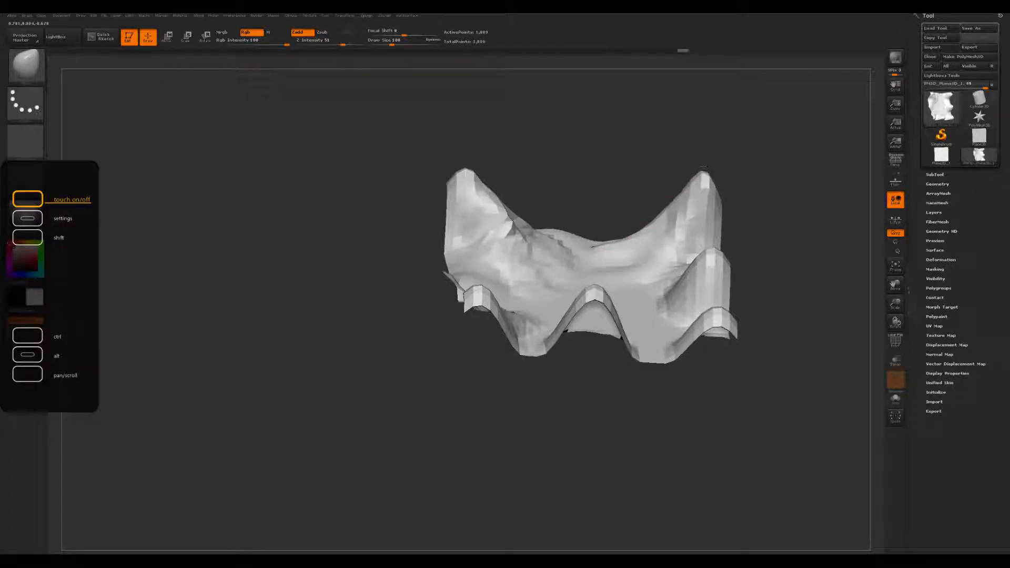
Pull the back corner peak into a taller, sharper summit with the Move brush
drag(731, 176, 711, 185)
mouse_move(719, 149)
mouse_down()
mouse_move(751, 188)
mouse_move(772, 171)
mouse_move(755, 177)
mouse_up()
key(shift)
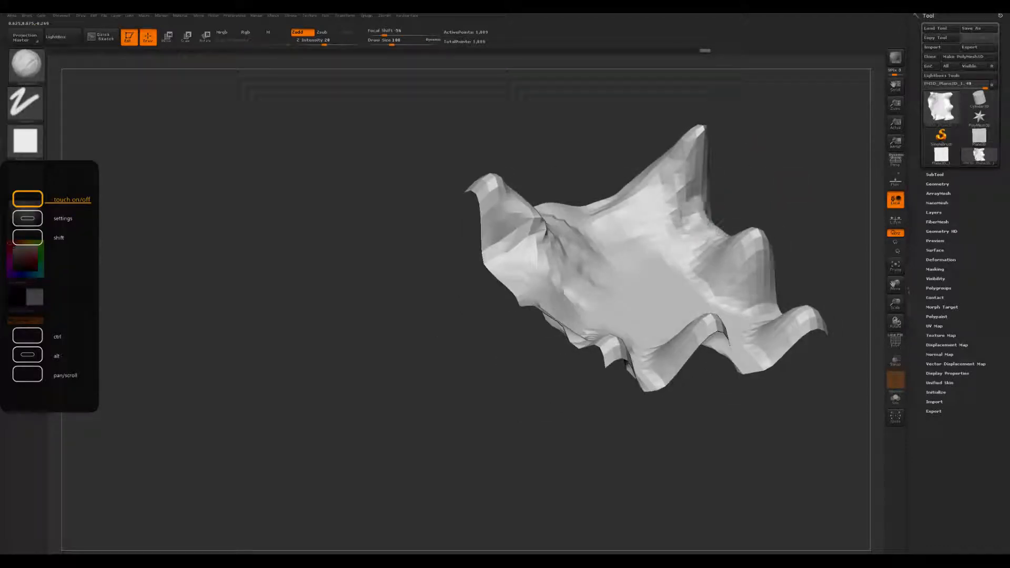
Add ClayBuildup strokes on the slope beside the tall peak and smooth them into the surface
mouse_move(717, 228)
mouse_down()
mouse_move(749, 247)
mouse_move(802, 212)
mouse_move(799, 181)
mouse_move(790, 185)
mouse_move(802, 202)
mouse_move(766, 204)
mouse_move(791, 220)
mouse_up()
mouse_move(804, 160)
shift+mouse_down()
mouse_move(857, 168)
mouse_move(738, 165)
mouse_move(644, 206)
shift+mouse_up()
drag(558, 159, 489, 262)
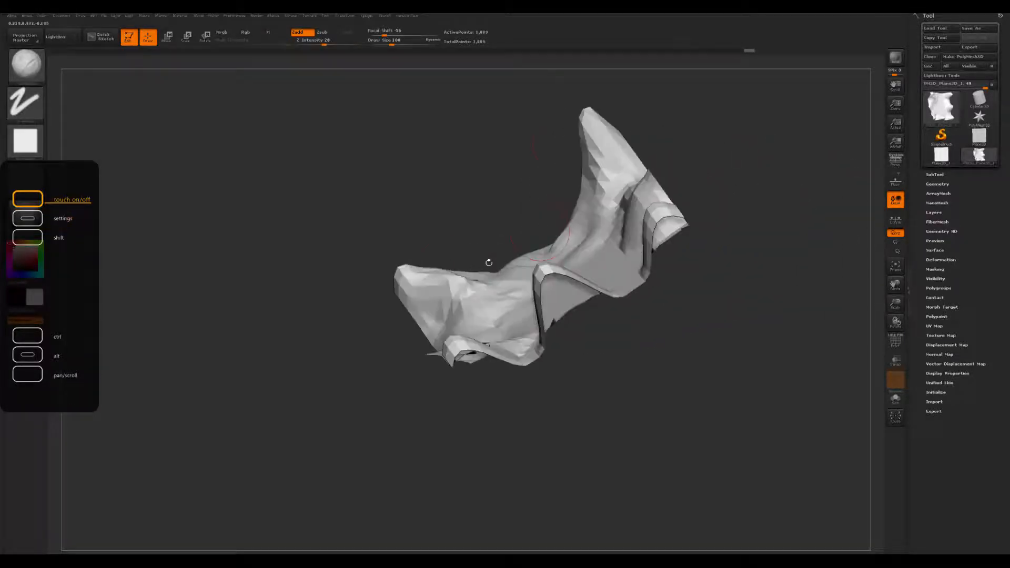
Build up clay around the neighbouring edge bumps and blend their slopes into the central basin
mouse_move(474, 214)
mouse_down()
mouse_move(764, 203)
mouse_move(749, 247)
mouse_move(767, 281)
mouse_move(757, 288)
mouse_up()
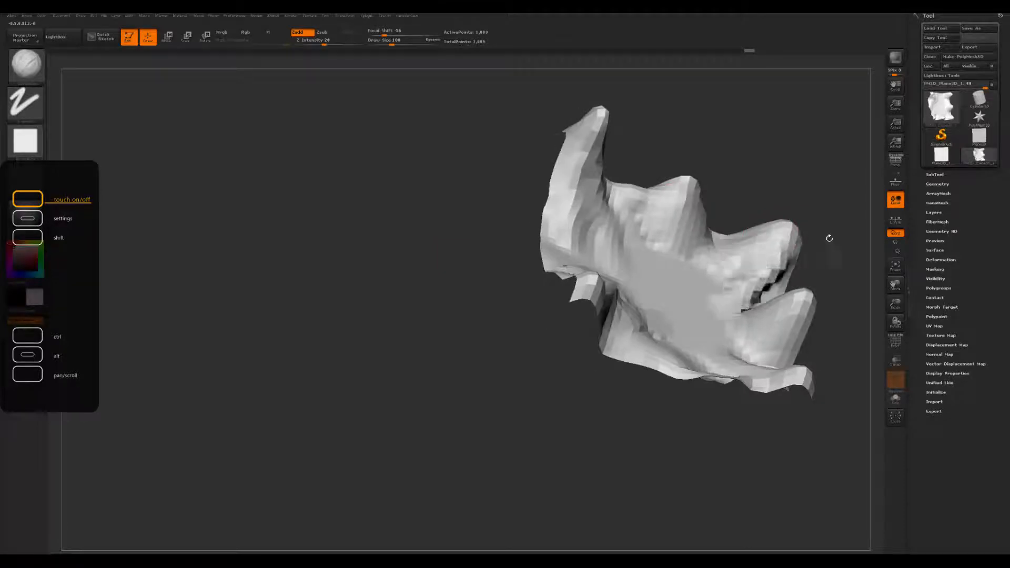
mouse_move(828, 238)
mouse_down()
mouse_move(784, 311)
mouse_move(665, 374)
mouse_up()
mouse_move(715, 272)
mouse_down()
mouse_move(707, 287)
mouse_move(752, 305)
mouse_up()
mouse_move(594, 153)
mouse_down()
mouse_move(669, 137)
mouse_move(639, 166)
mouse_up()
drag(768, 287, 772, 306)
drag(704, 264, 599, 248)
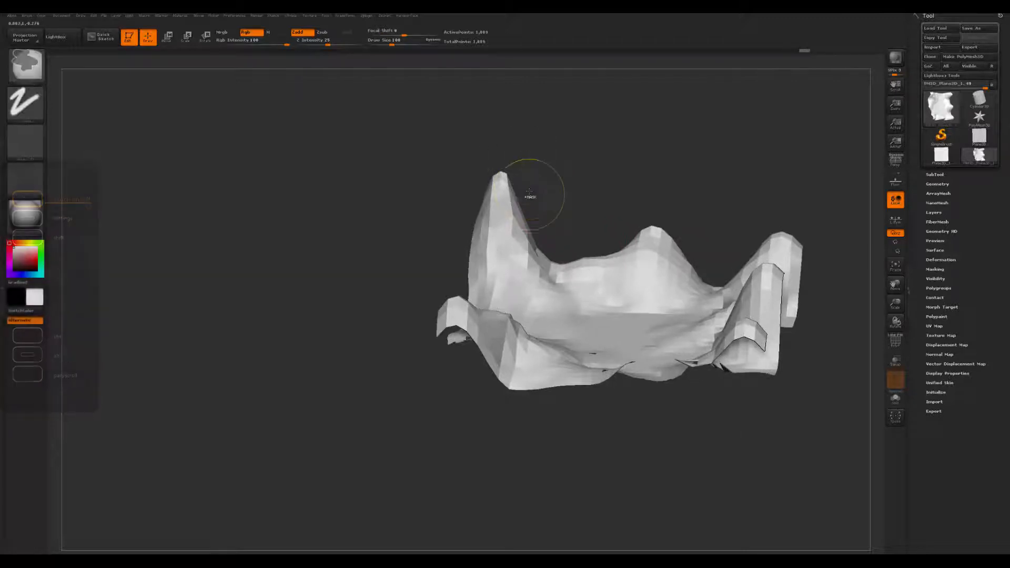
Choose a curve-based selection brush and trace a curve along the dip between the tall peak and the middle bump
key(c)
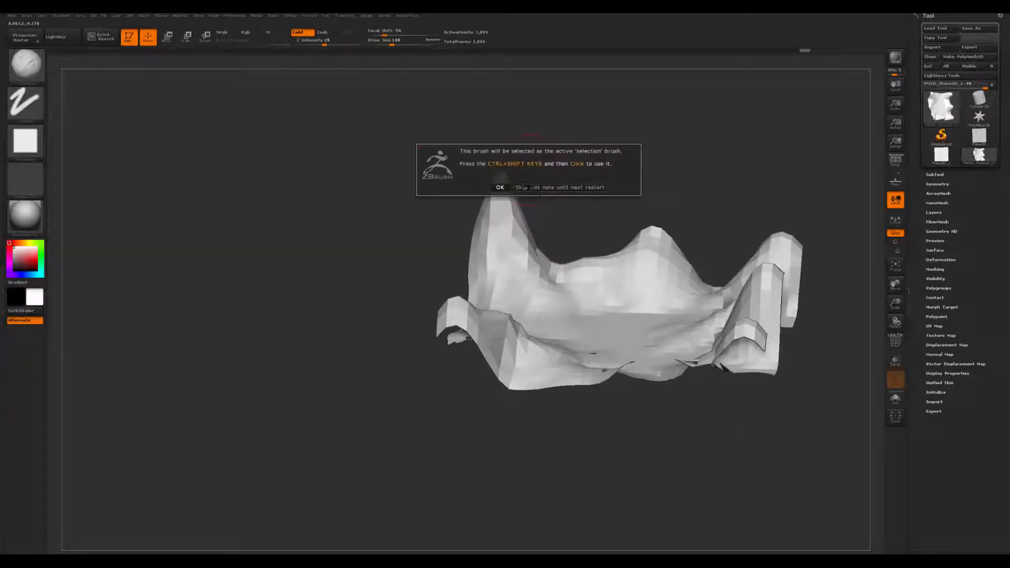
click(526, 188)
ctrl+drag(516, 151, 531, 187)
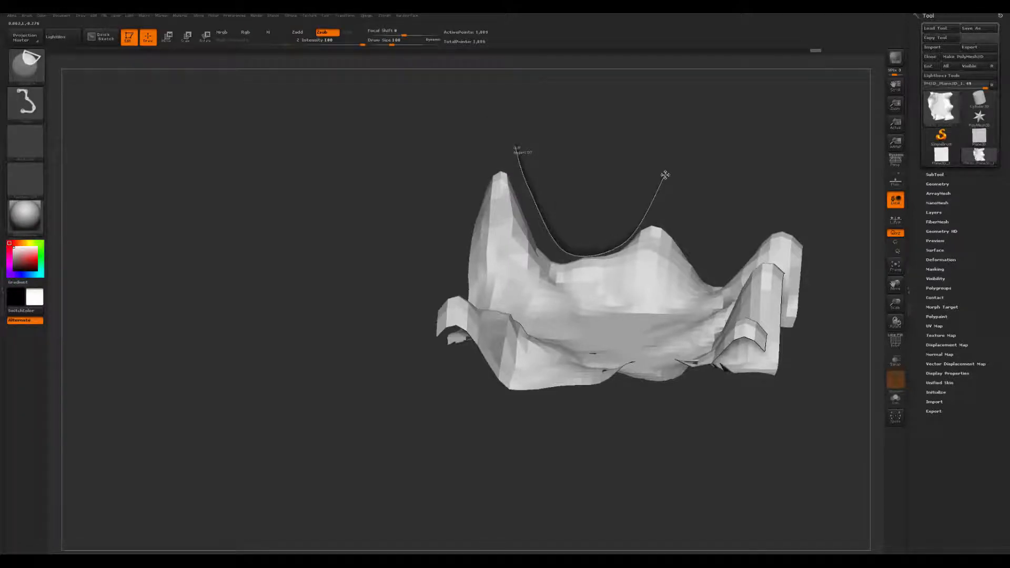
mouse_move(665, 175)
ctrl+shift+mouse_down()
mouse_move(789, 181)
mouse_move(748, 163)
mouse_move(684, 106)
mouse_move(591, 68)
ctrl+shift+mouse_up()
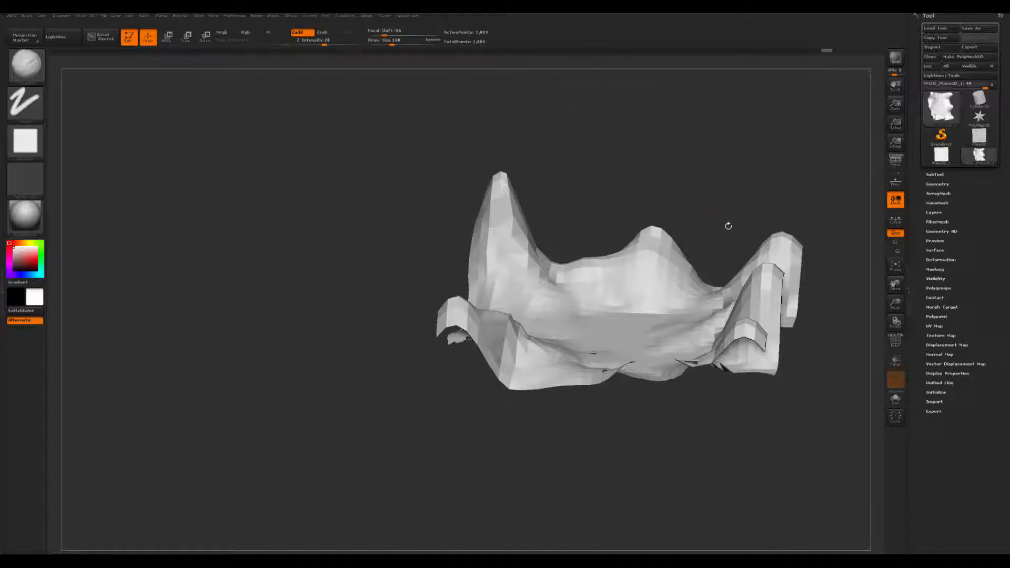
Set the draw size to 145 and deepen the dip beside the middle bump with the Move brush
drag(729, 226, 733, 227)
key(space)
mouse_move(695, 265)
mouse_down()
mouse_move(708, 267)
mouse_move(691, 292)
mouse_move(662, 267)
mouse_move(676, 263)
mouse_move(666, 274)
mouse_move(656, 259)
mouse_move(666, 237)
mouse_up()
key(space)
key(space)
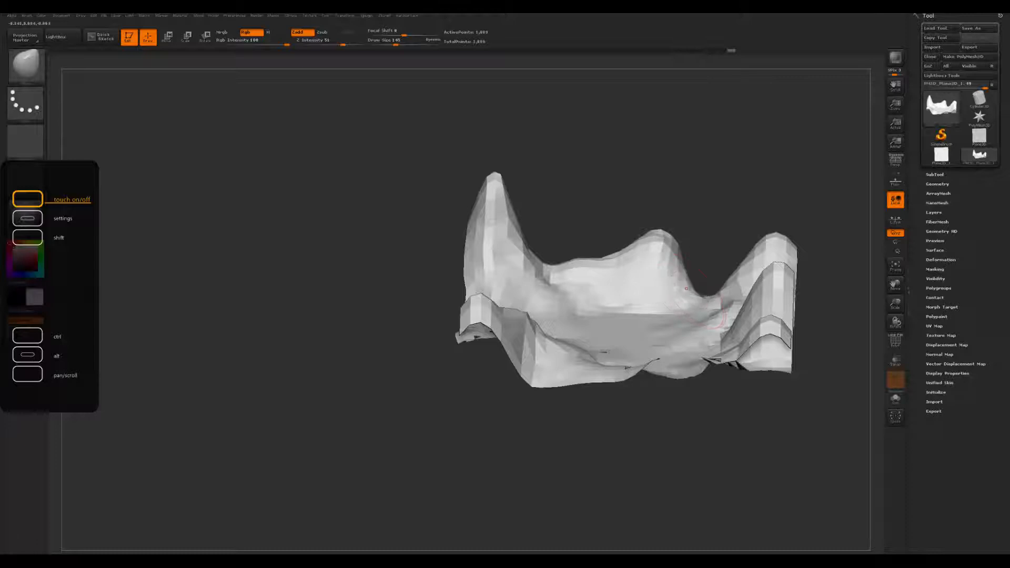
Trace a curve over the middle bump and its adjoining dip, and raise the far corner peak with the Move brush
ctrl+shift+drag(614, 253, 650, 226)
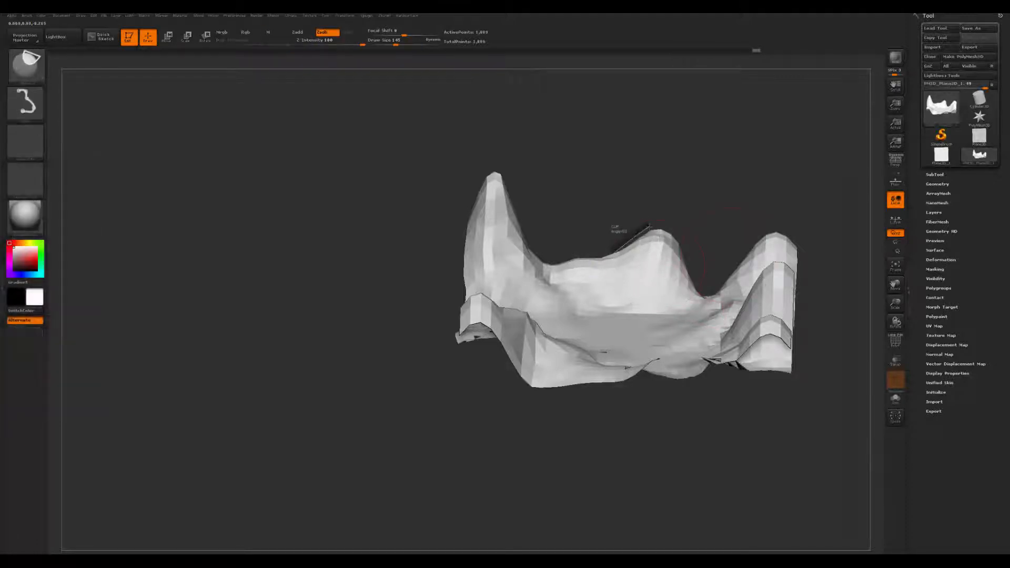
mouse_move(702, 290)
ctrl+shift+mouse_down()
mouse_move(815, 293)
mouse_move(717, 288)
mouse_move(819, 255)
mouse_move(789, 179)
ctrl+shift+mouse_up()
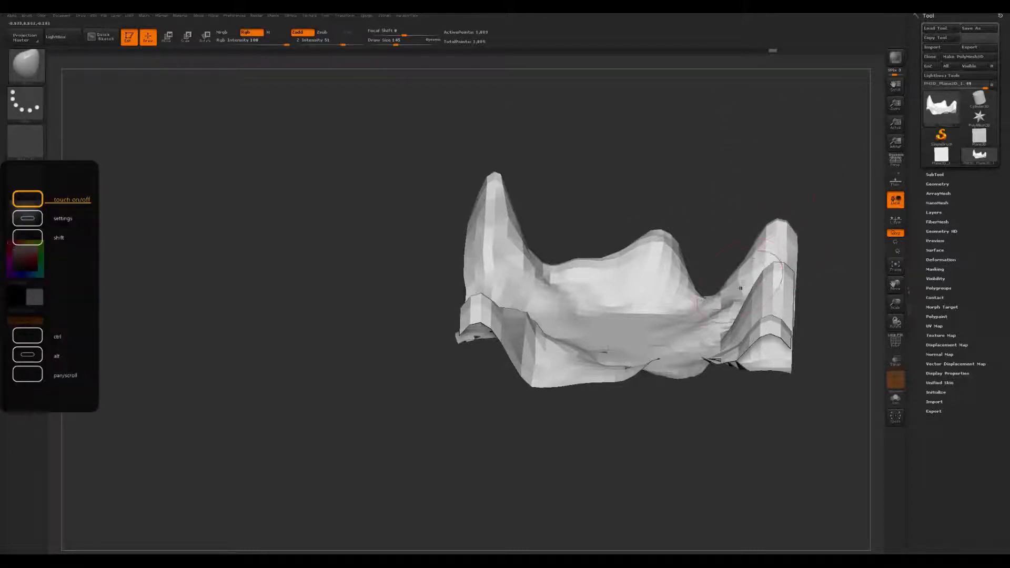
mouse_move(717, 236)
mouse_down()
mouse_move(714, 287)
mouse_move(702, 284)
mouse_up()
Reduce the brush size, then build up clay across the middle bump and the adjoining dip with ClayBuildup, smoothing the transition
key(space)
key(b)
key(c)
key(b)
mouse_move(651, 304)
mouse_down()
mouse_move(712, 296)
mouse_move(697, 266)
mouse_move(724, 286)
mouse_up()
shift+drag(720, 274, 723, 302)
mouse_move(810, 321)
mouse_down()
mouse_move(839, 294)
mouse_move(785, 262)
mouse_up()
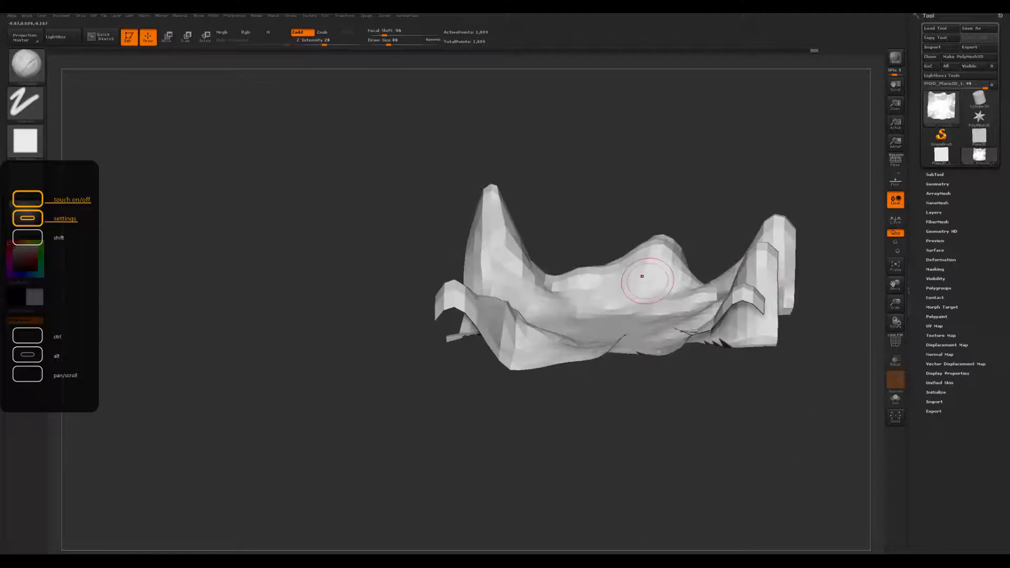
mouse_move(642, 275)
mouse_down()
mouse_move(677, 294)
mouse_move(721, 275)
mouse_up()
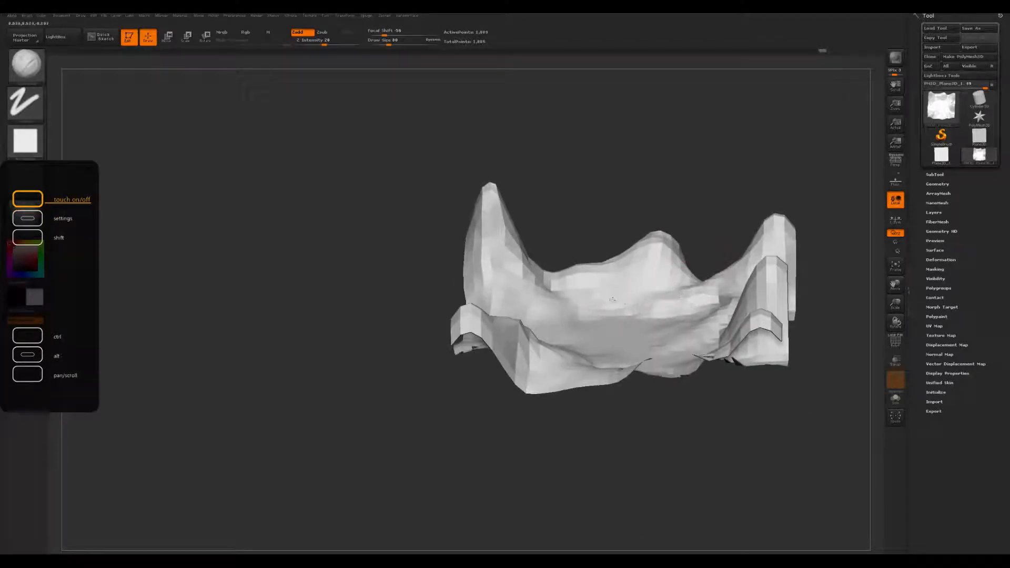
Add a short ClayBuildup stroke in the dip beside the middle bump, then work the slope with the DamStandard brush
mouse_move(618, 301)
mouse_down()
mouse_move(642, 268)
mouse_move(626, 294)
mouse_up()
key(b)
key(d)
key(s)
mouse_move(589, 226)
mouse_down()
mouse_move(567, 333)
mouse_move(667, 320)
mouse_move(708, 302)
mouse_up()
mouse_move(810, 291)
mouse_down()
mouse_move(684, 155)
mouse_move(620, 170)
mouse_up()
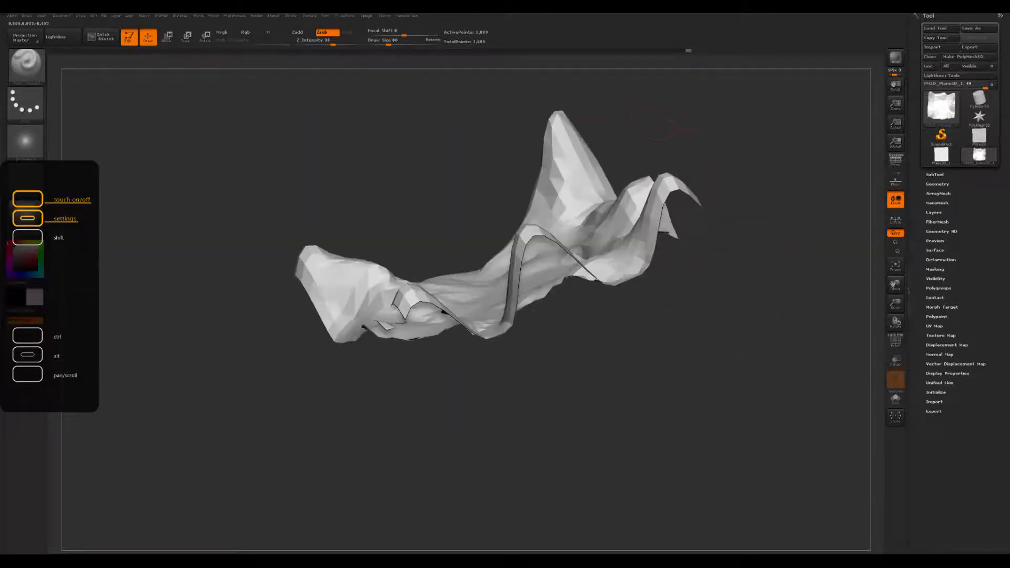
Switch back to ClayBuildup and build up clay over the bump on the terrain's outer edge
alt+drag(731, 295, 750, 301)
drag(750, 301, 752, 363)
key(b)
key(c)
key(b)
mouse_move(412, 243)
mouse_down()
mouse_move(471, 239)
mouse_move(447, 248)
mouse_up()
alt+drag(315, 447, 316, 368)
drag(315, 368, 418, 345)
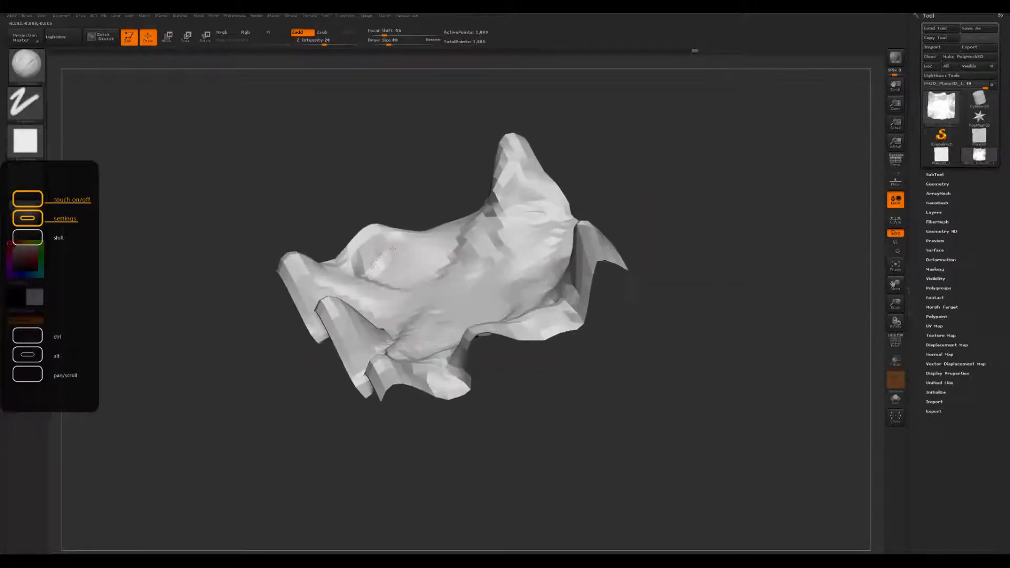
mouse_move(393, 248)
mouse_down()
mouse_move(405, 247)
mouse_move(332, 256)
mouse_move(350, 245)
mouse_move(348, 185)
mouse_move(279, 206)
mouse_move(351, 196)
mouse_up()
Add clay along the ridge of the far corner peak and smooth its jagged slope
drag(408, 178, 431, 224)
drag(316, 203, 363, 221)
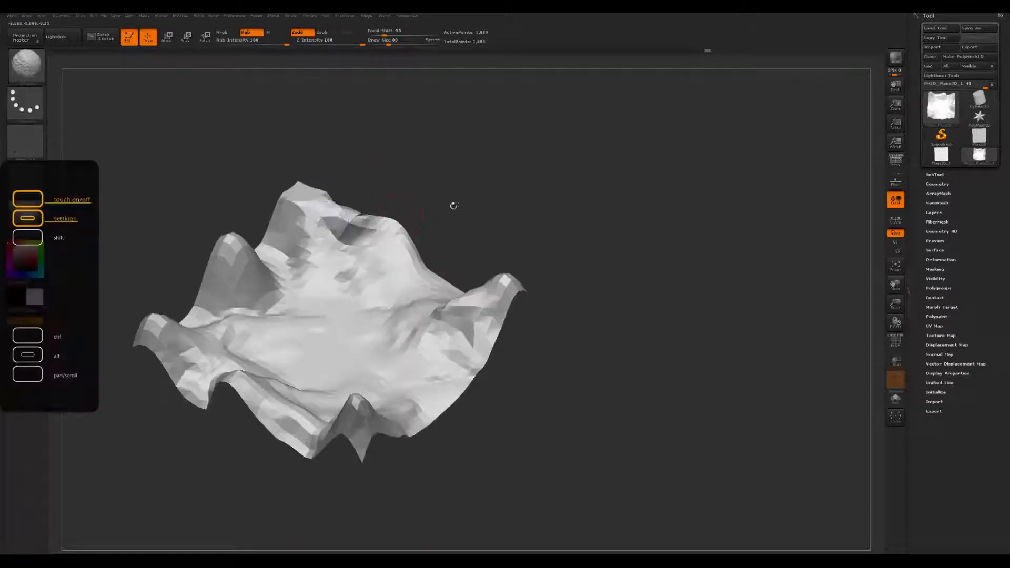
drag(452, 205, 489, 176)
shift+drag(316, 202, 314, 247)
Reshape the corner peaks and the ridge between them with the Move brush
drag(473, 179, 439, 176)
mouse_move(347, 174)
mouse_down()
mouse_move(343, 266)
mouse_move(399, 142)
mouse_move(348, 209)
mouse_move(335, 209)
mouse_move(330, 228)
mouse_move(373, 212)
mouse_up()
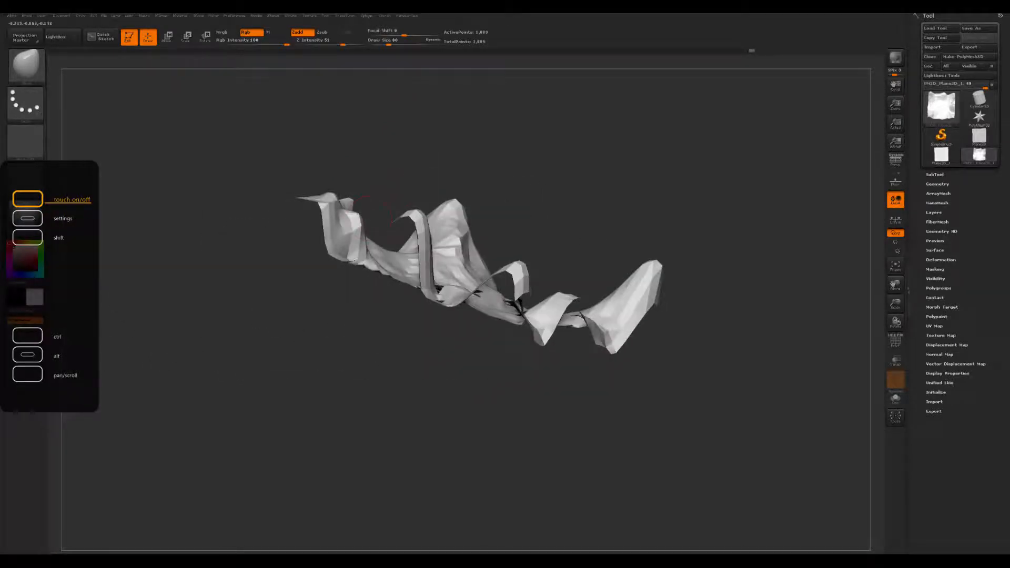
mouse_move(414, 164)
mouse_down()
mouse_move(298, 192)
mouse_move(371, 152)
mouse_move(395, 234)
mouse_move(415, 194)
mouse_move(445, 225)
mouse_move(443, 205)
mouse_up()
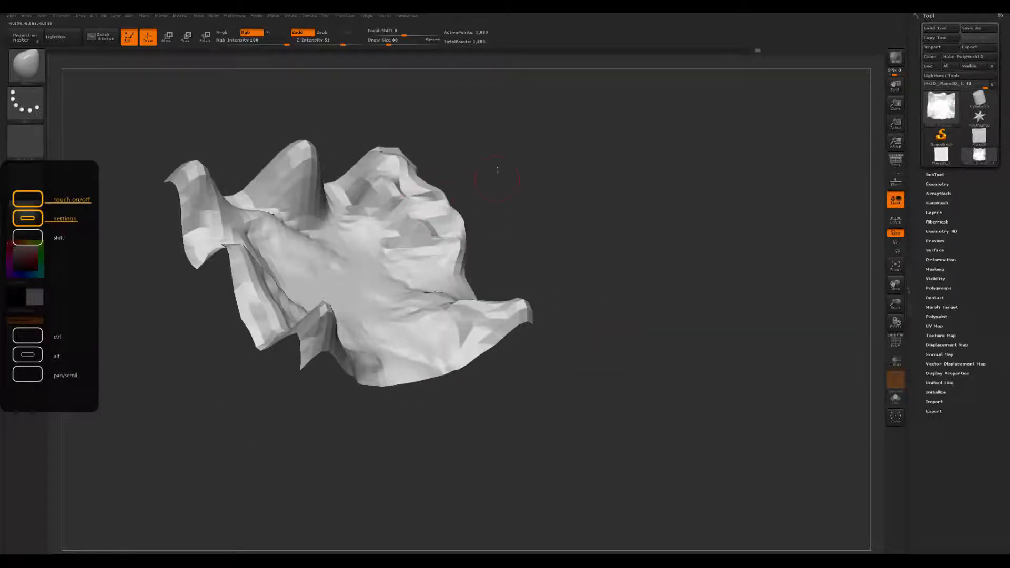
mouse_move(497, 179)
mouse_down()
mouse_move(434, 258)
mouse_move(500, 225)
mouse_move(413, 215)
mouse_up()
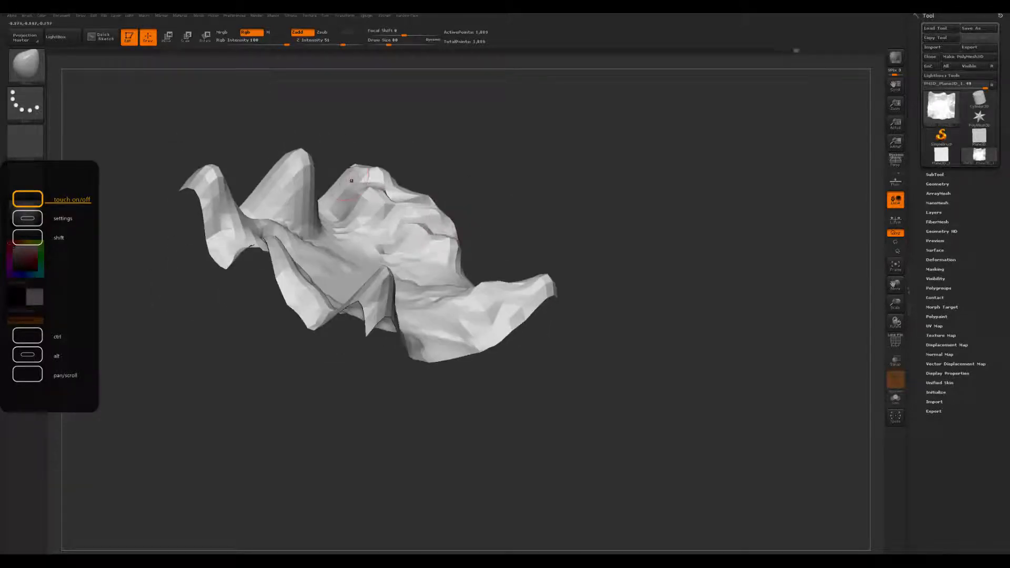
Increase the Move brush's draw size to 234 and pull the central peak on the edge into a broader, rounder shape
mouse_move(473, 170)
mouse_down()
mouse_move(519, 181)
mouse_move(489, 129)
mouse_move(468, 171)
mouse_up()
key(space)
mouse_move(472, 158)
mouse_down()
mouse_move(448, 173)
mouse_move(472, 173)
mouse_move(463, 195)
mouse_move(386, 218)
mouse_move(402, 149)
mouse_move(405, 173)
mouse_move(419, 163)
mouse_up()
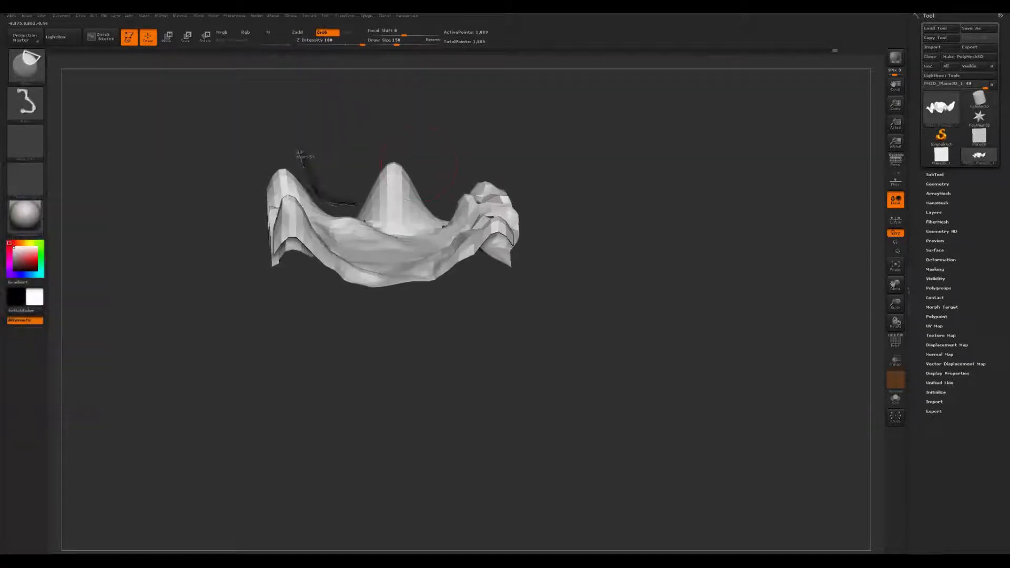
key(b)
key(s)
key(t)
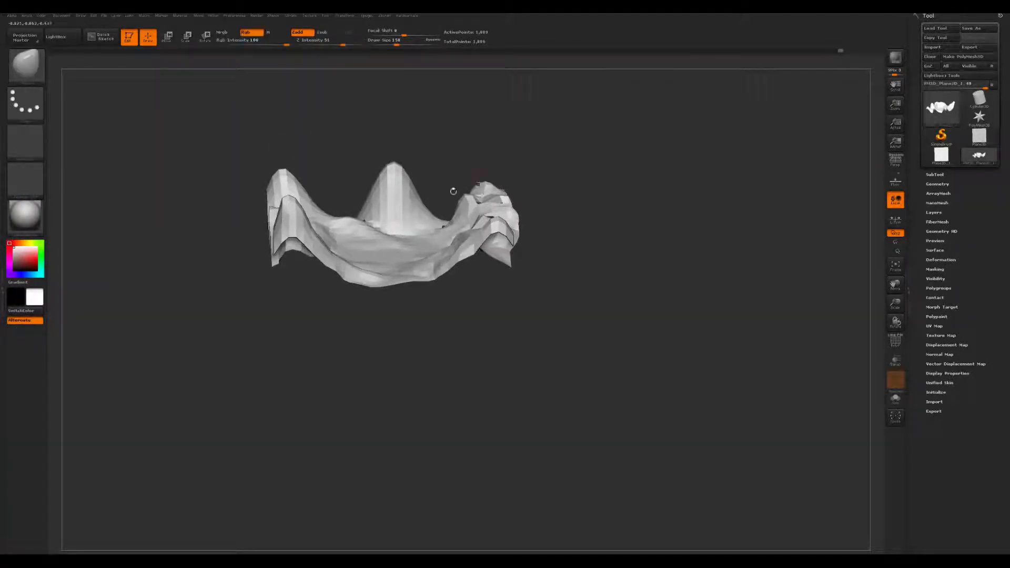
key(space)
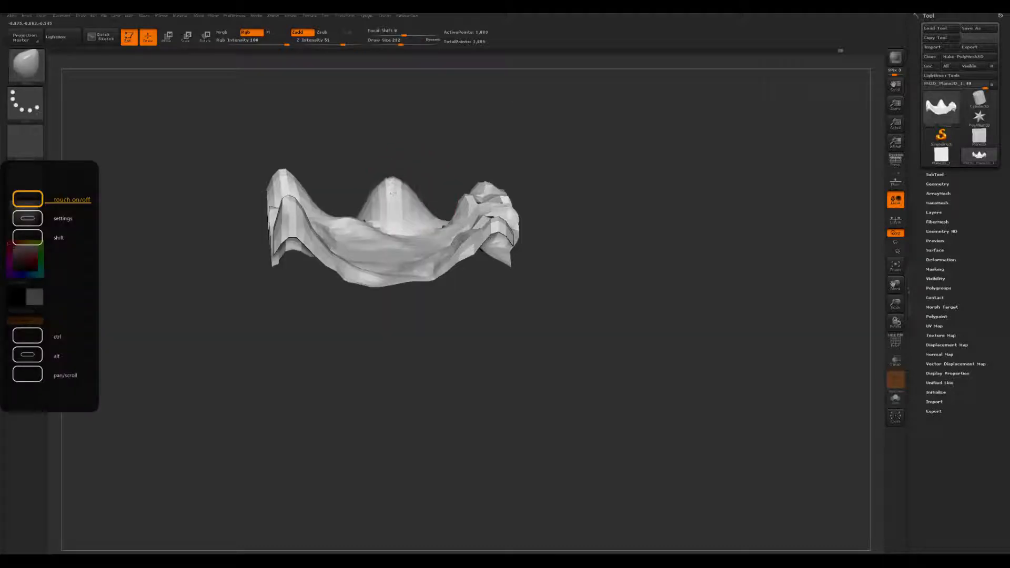
key(space)
drag(401, 202, 401, 167)
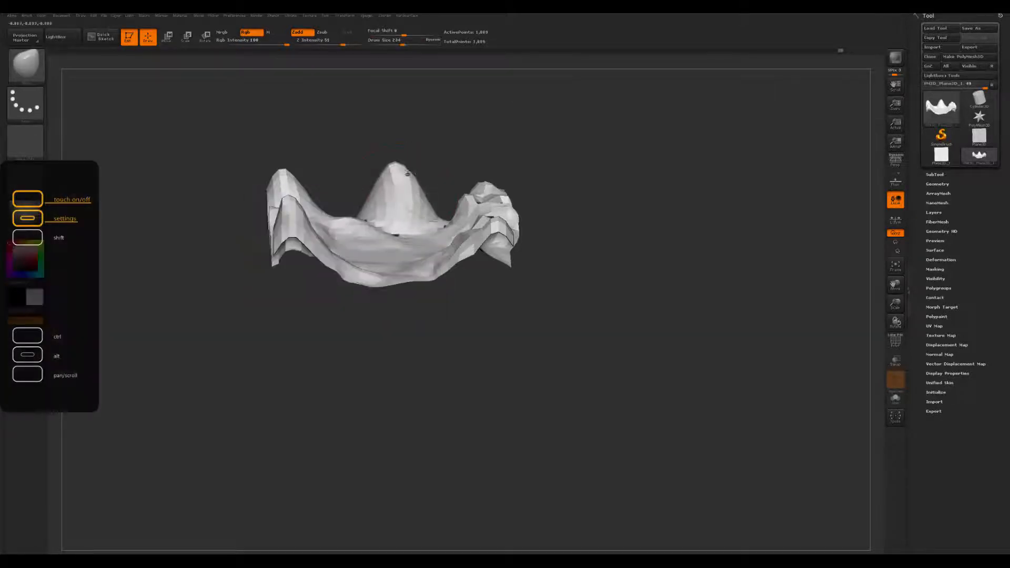
mouse_move(392, 195)
right_down()
mouse_move(448, 208)
mouse_move(393, 194)
right_up()
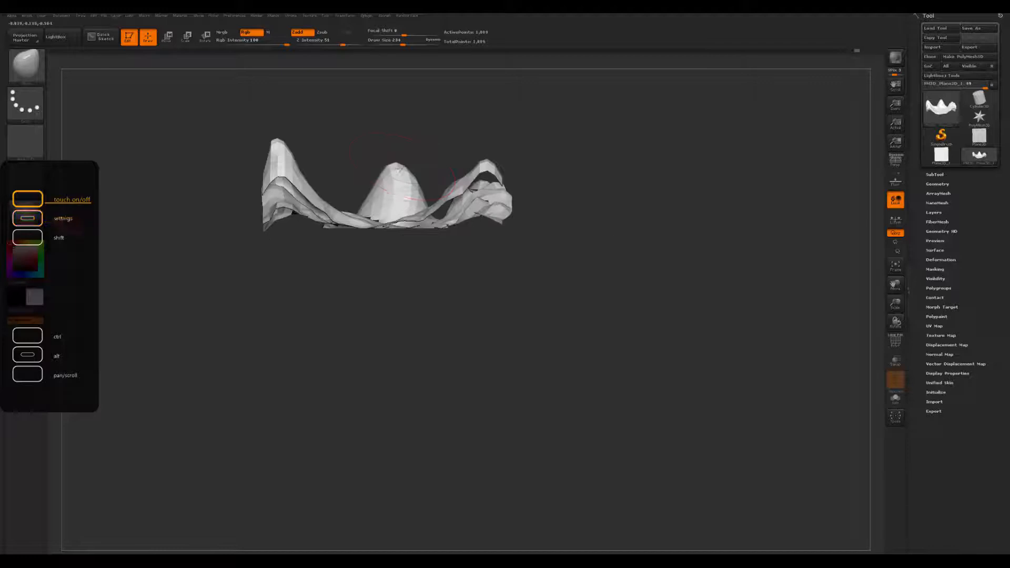
drag(387, 179, 404, 180)
Reduce the draw size to 140, then adjust and smooth the slope beside the central peak
mouse_move(434, 158)
right_down()
mouse_move(440, 185)
mouse_move(418, 183)
right_up()
mouse_move(449, 247)
right_down()
mouse_move(442, 140)
mouse_move(428, 253)
right_up()
key(space)
drag(441, 215, 433, 215)
key(shift)
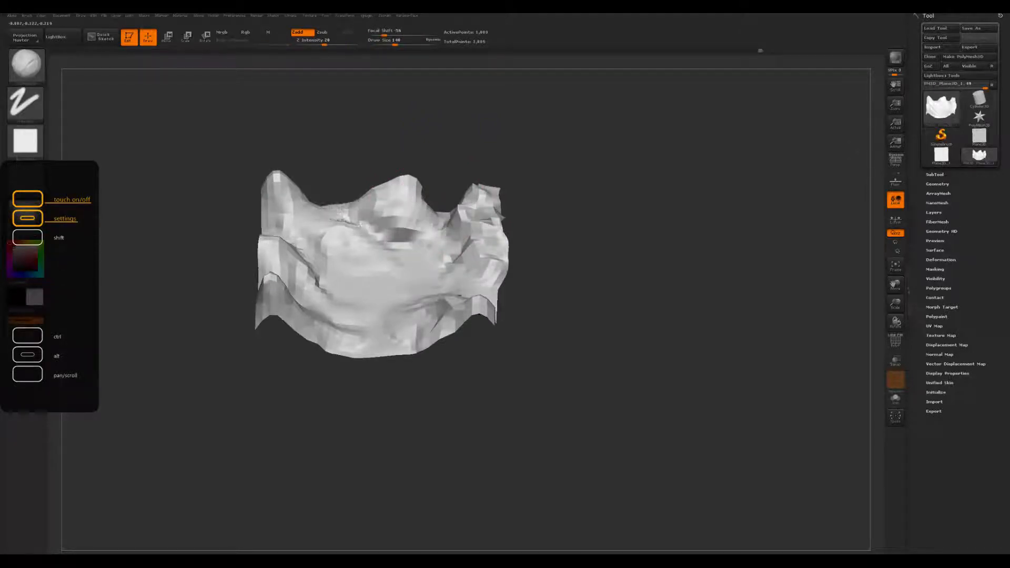
Subdivide the terrain mesh three times and face it from directly above
mouse_move(389, 174)
right_down()
mouse_move(374, 163)
mouse_move(346, 199)
mouse_move(518, 126)
mouse_move(540, 219)
mouse_move(338, 294)
mouse_move(369, 274)
right_up()
ctrl+right_drag(568, 221, 602, 258)
mouse_move(602, 258)
alt+right_down()
mouse_move(661, 246)
mouse_move(664, 287)
mouse_move(704, 283)
mouse_move(697, 260)
alt+right_up()
key(ctrl+d)
right_drag(494, 196, 505, 223)
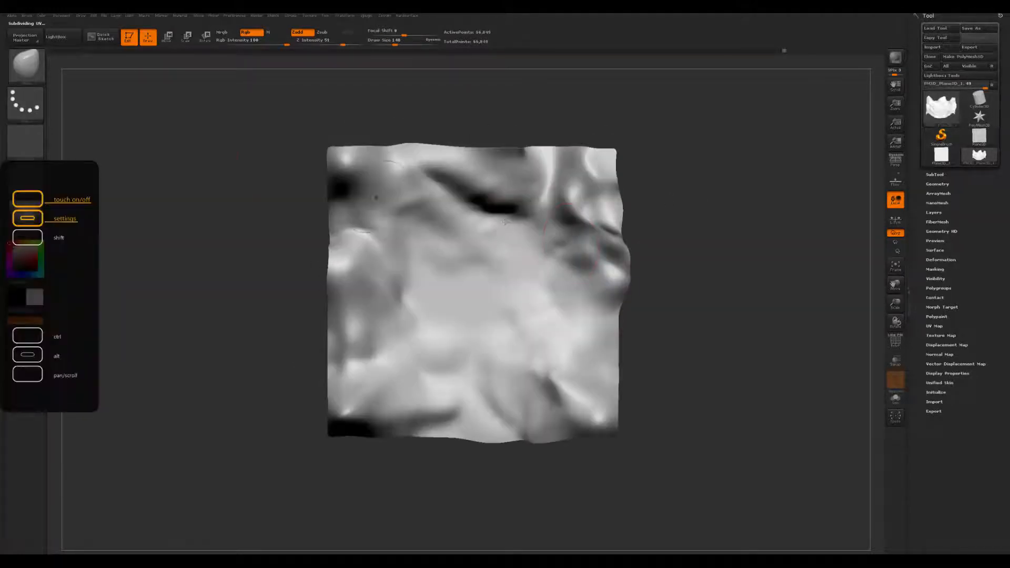
alt+right_drag(618, 207, 629, 220)
ctrl+right_drag(628, 220, 631, 238)
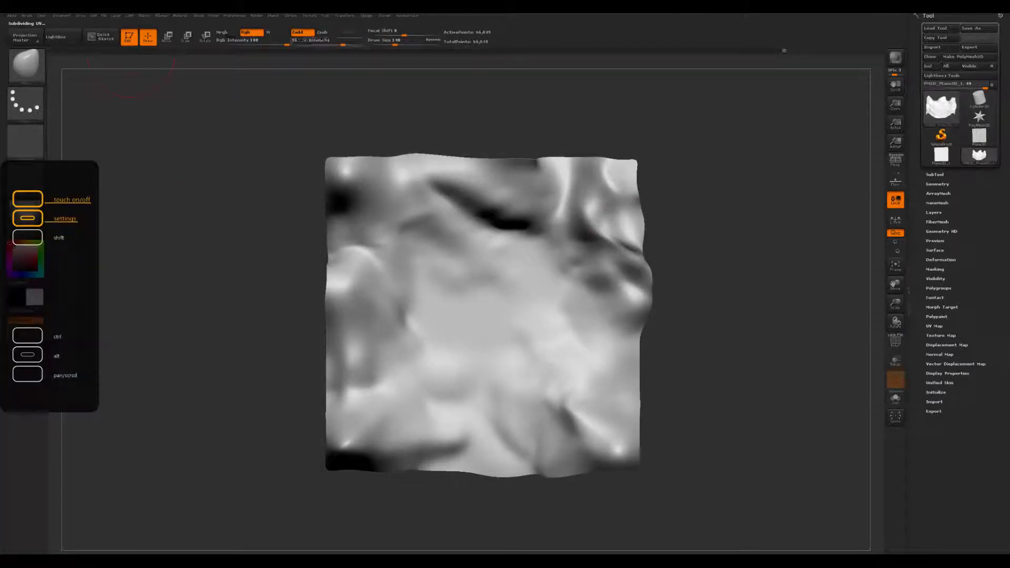
Turn off the document's proportion lock and resize it to 1280 by 1280, accepting the non-undoable resize
click(61, 18)
click(58, 23)
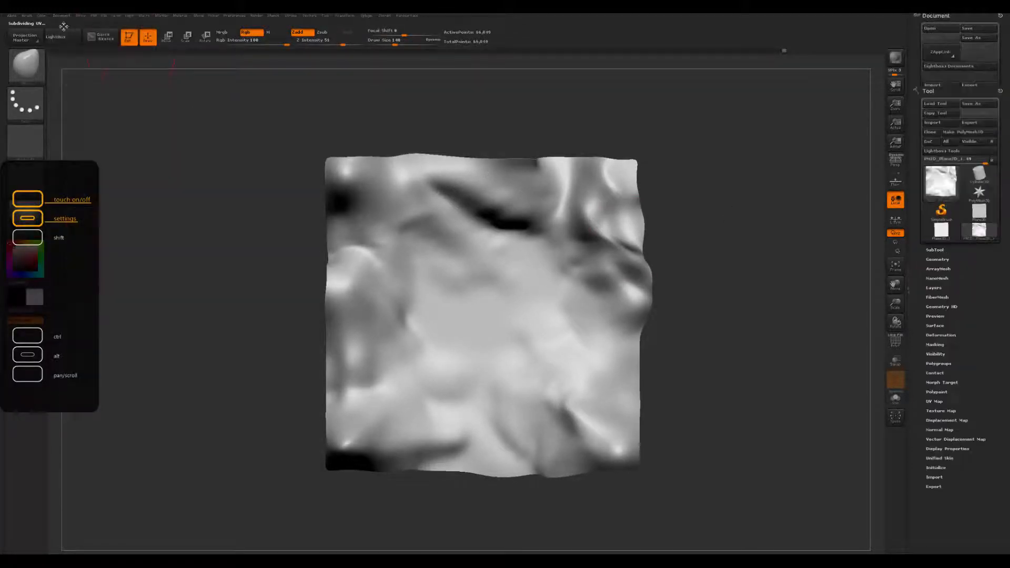
click(931, 223)
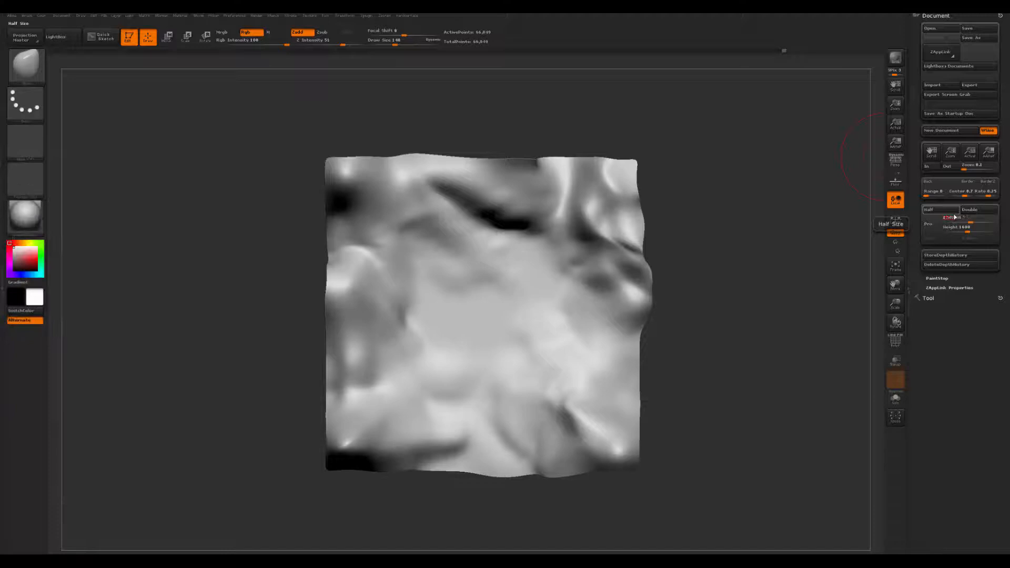
click(954, 217)
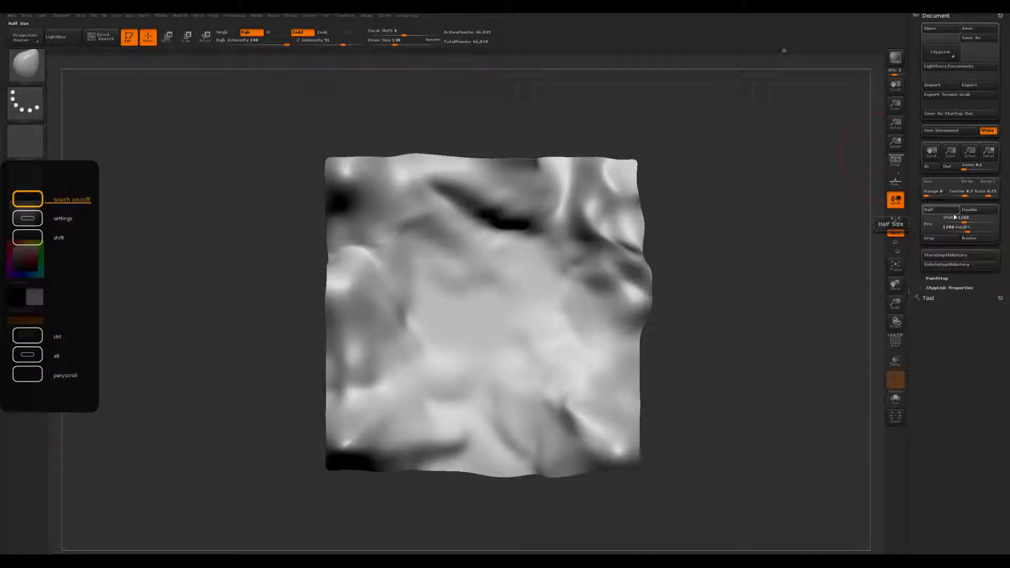
key(Return)
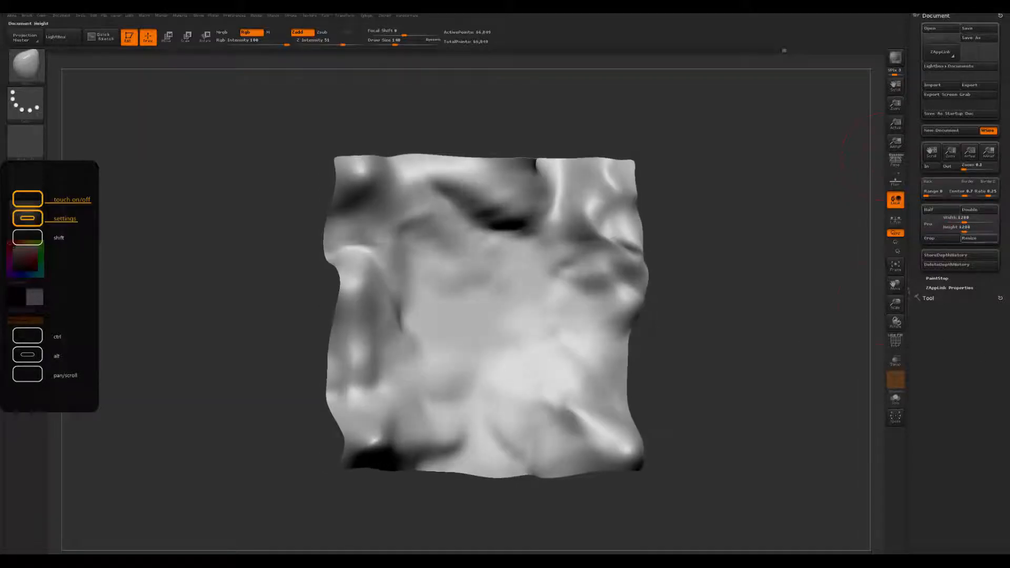
click(969, 237)
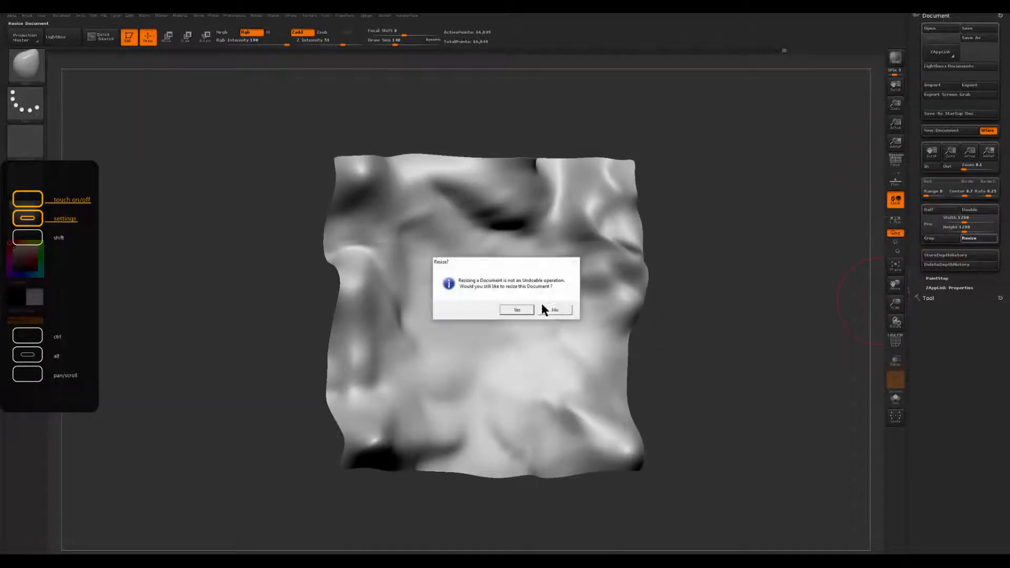
click(517, 309)
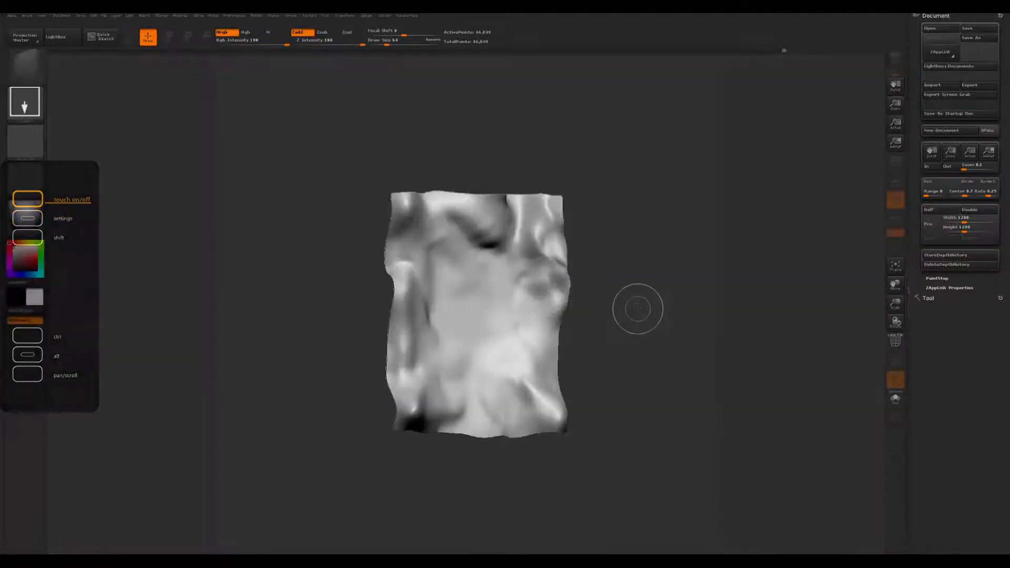
Redraw the terrain on the resized canvas, enter Edit mode, and frame it so it fills the whole square
drag(479, 274, 626, 261)
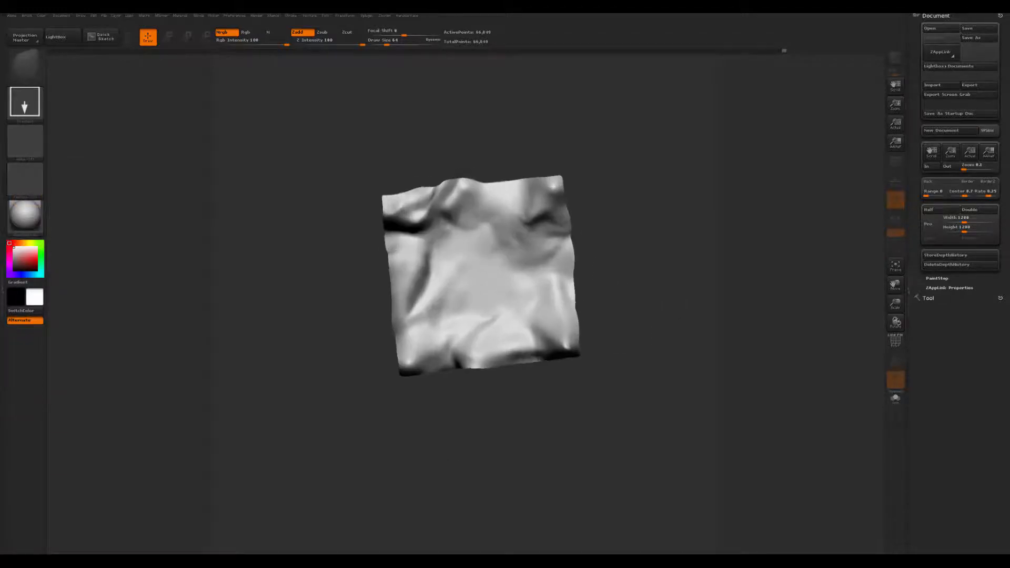
key(t)
mouse_move(655, 292)
mouse_down()
mouse_move(633, 284)
mouse_move(649, 297)
mouse_up()
key(f)
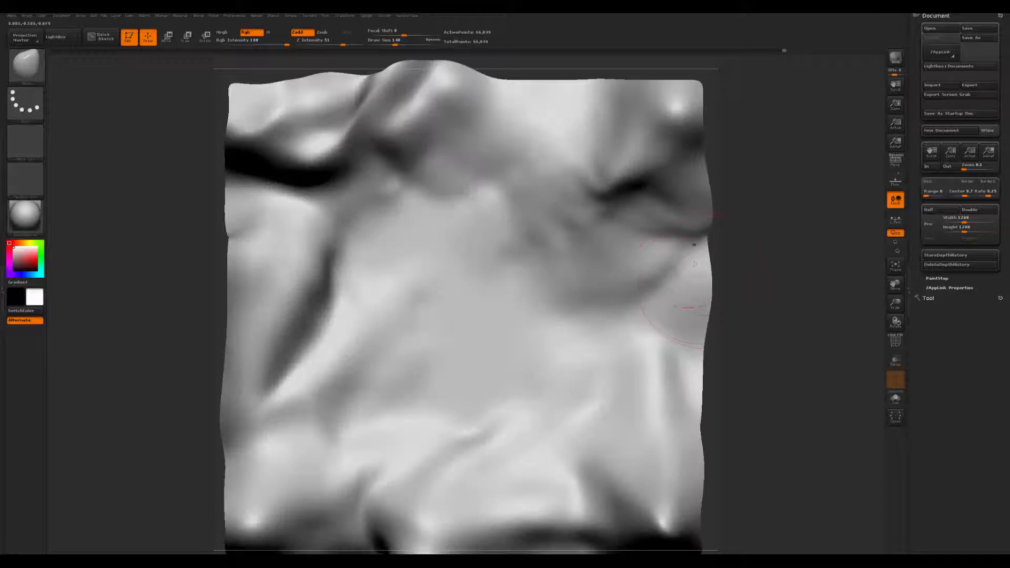
mouse_move(750, 291)
alt+mouse_down()
mouse_move(766, 261)
mouse_move(752, 291)
mouse_move(783, 296)
mouse_move(783, 283)
alt+mouse_up()
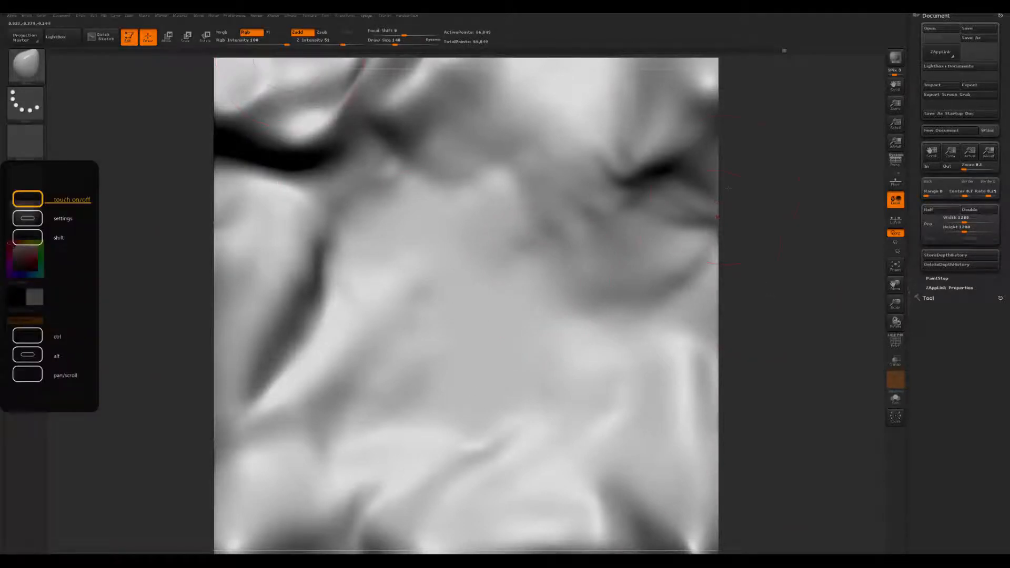
mouse_move(766, 248)
alt+mouse_down()
mouse_move(756, 245)
mouse_move(770, 253)
alt+mouse_up()
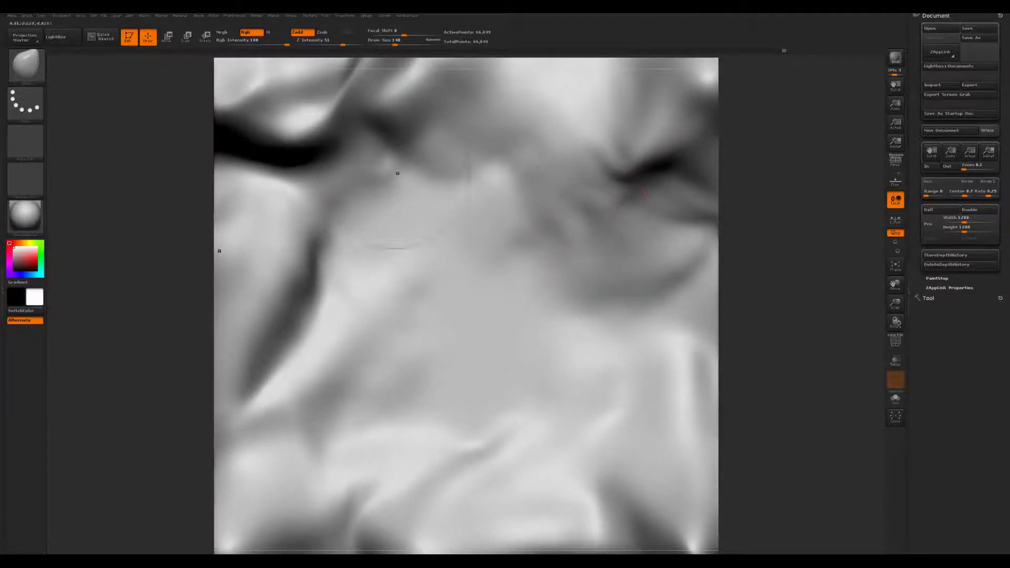
Subdivide the terrain once more and capture the canvas depth as an alpha with GrabDoc
key(ctrl+d)
click(26, 142)
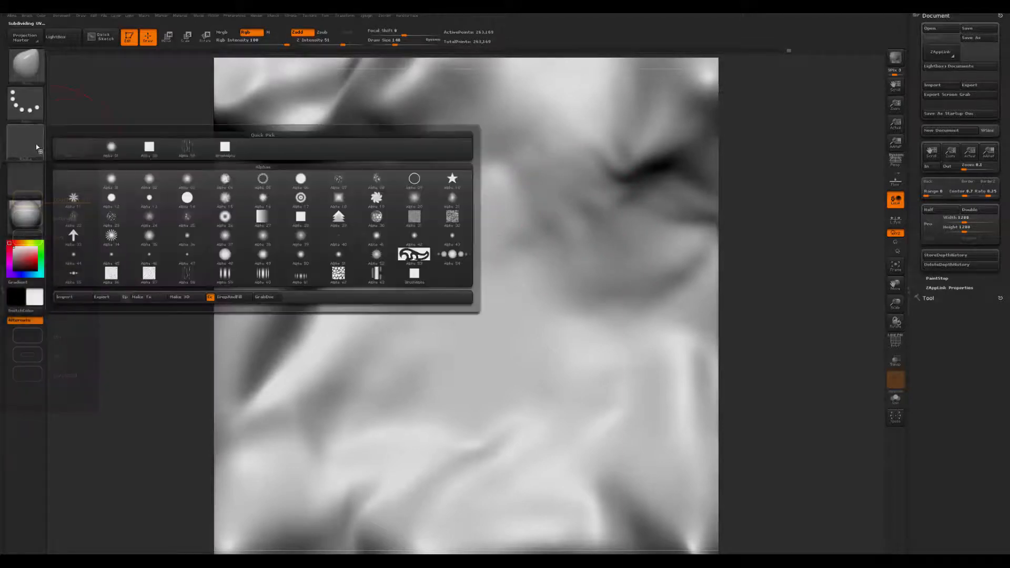
click(273, 299)
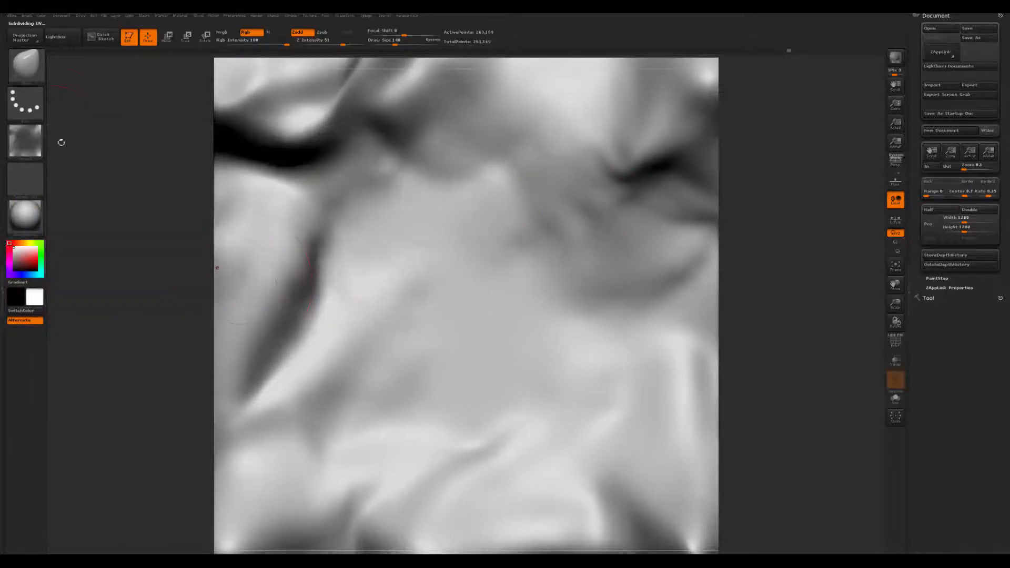
Start exporting the grabbed alpha and set its file type to TIFF (*.TIF)
click(30, 147)
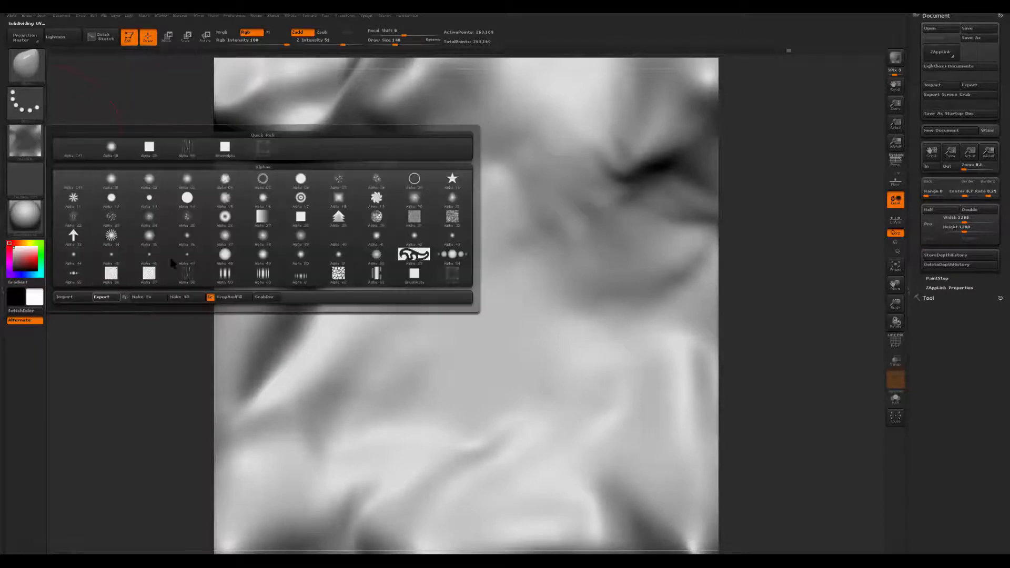
click(101, 296)
drag(467, 155, 462, 151)
click(401, 388)
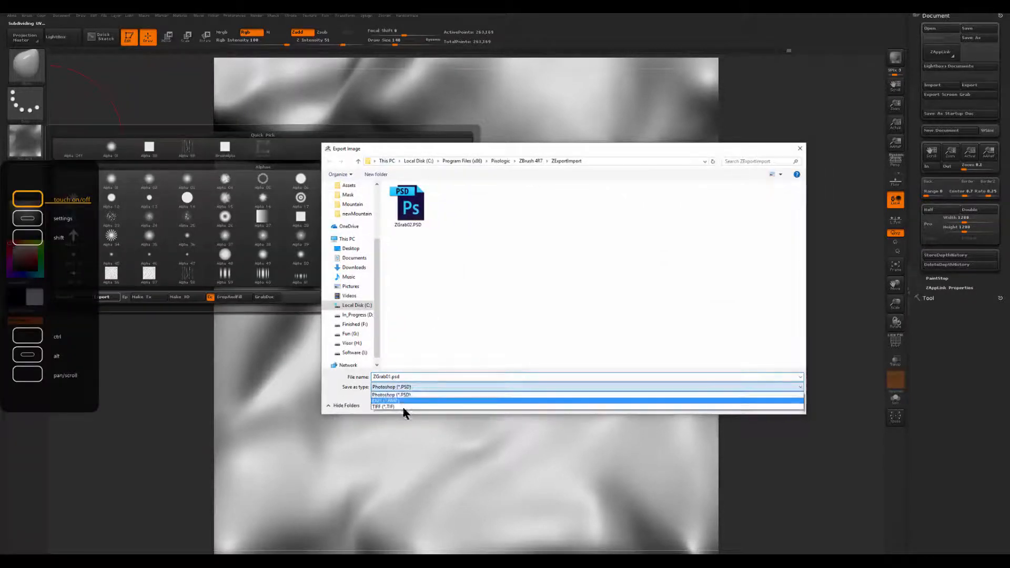
click(396, 407)
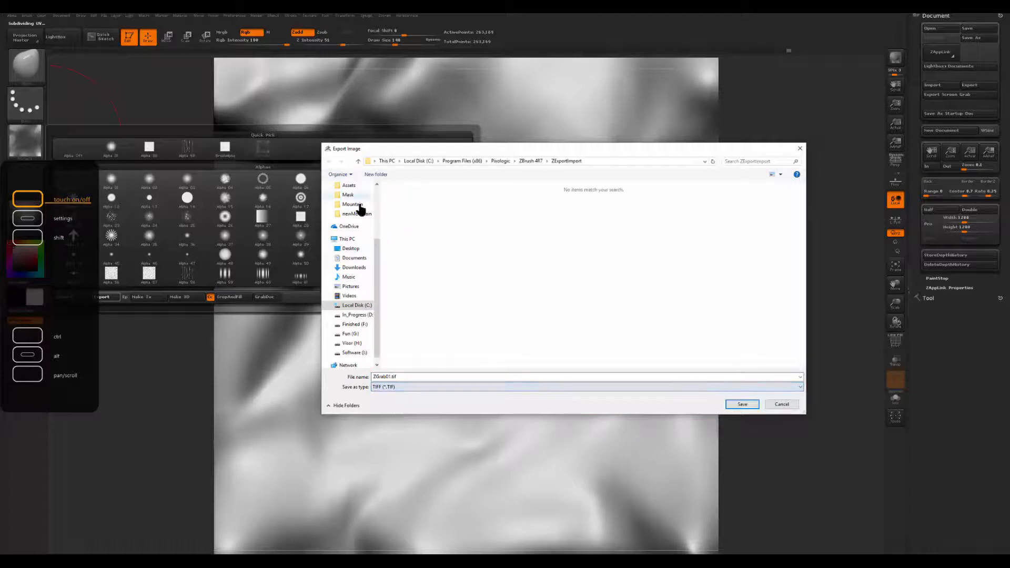
Save the alpha in the mountain folder under Downloads, replacing the existing mountianHeight.tif
drag(378, 258, 381, 197)
click(356, 211)
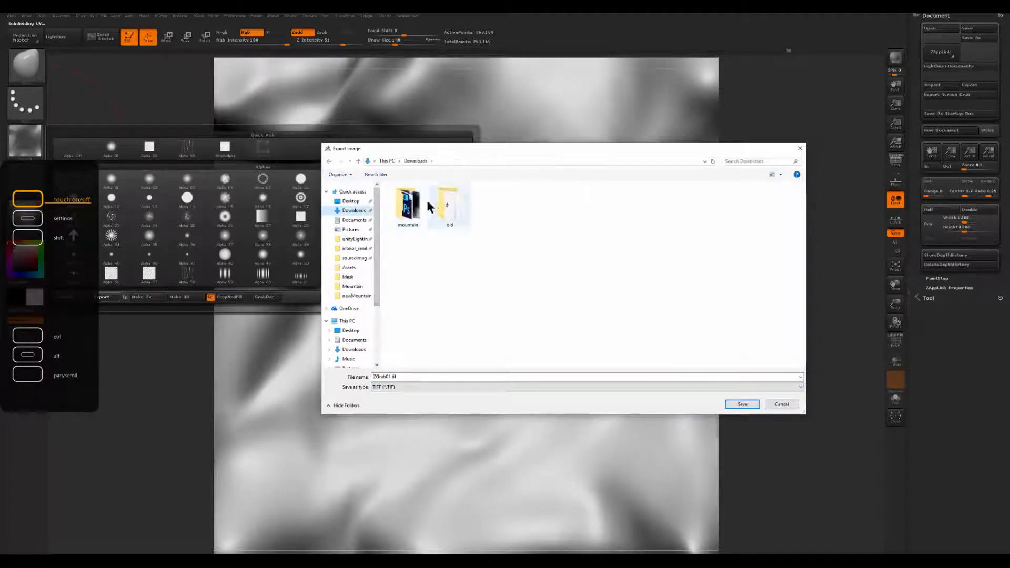
double_click(405, 203)
click(420, 227)
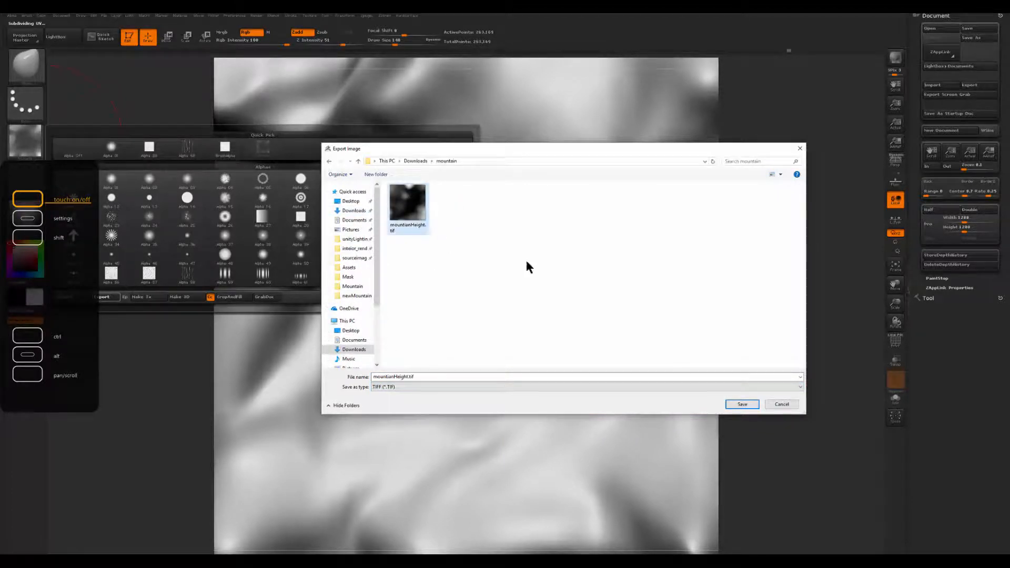
click(742, 404)
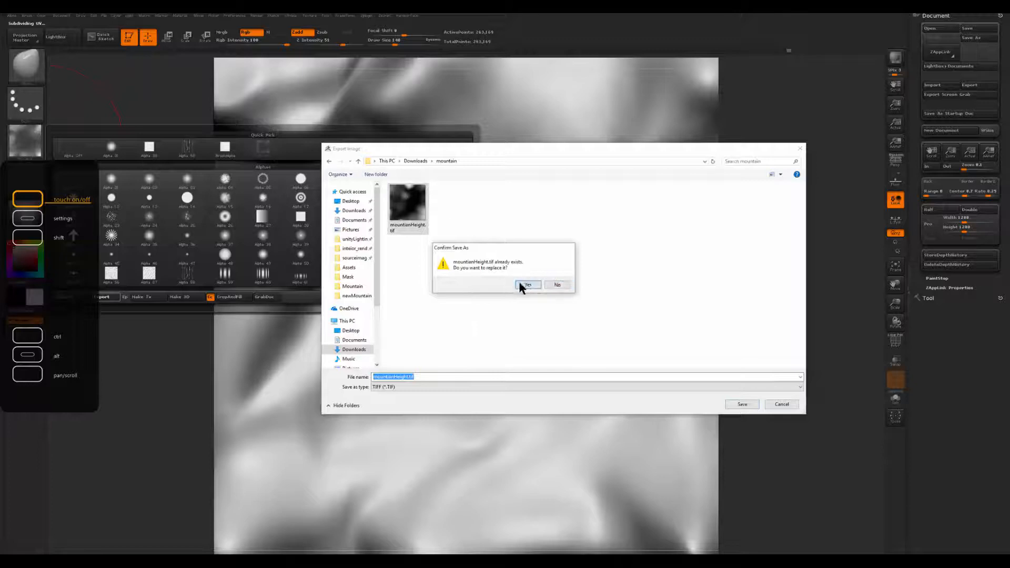
click(527, 284)
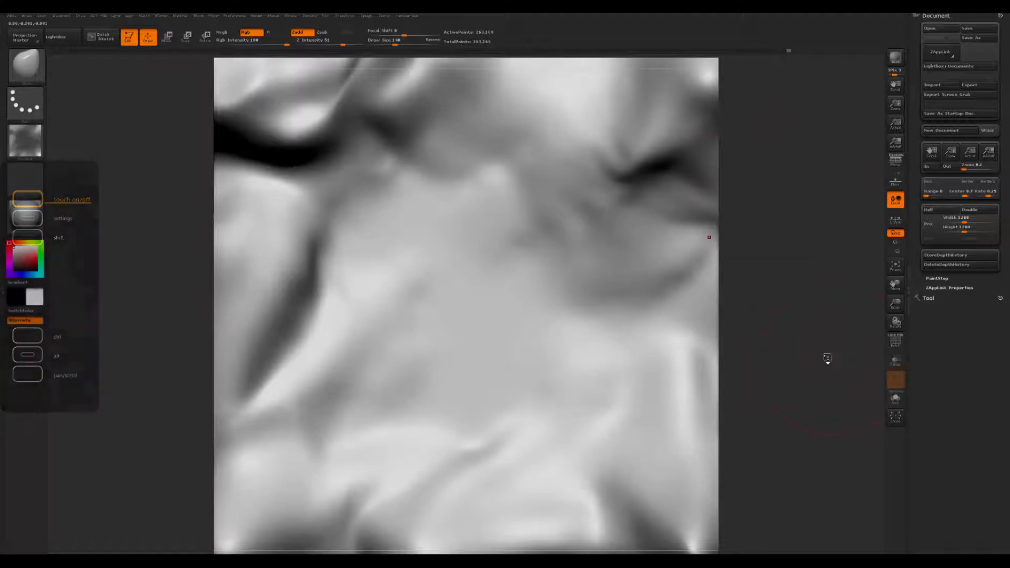
Launch World Machine
mouse_move(825, 356)
mouse_down()
mouse_move(827, 286)
mouse_move(826, 363)
mouse_up()
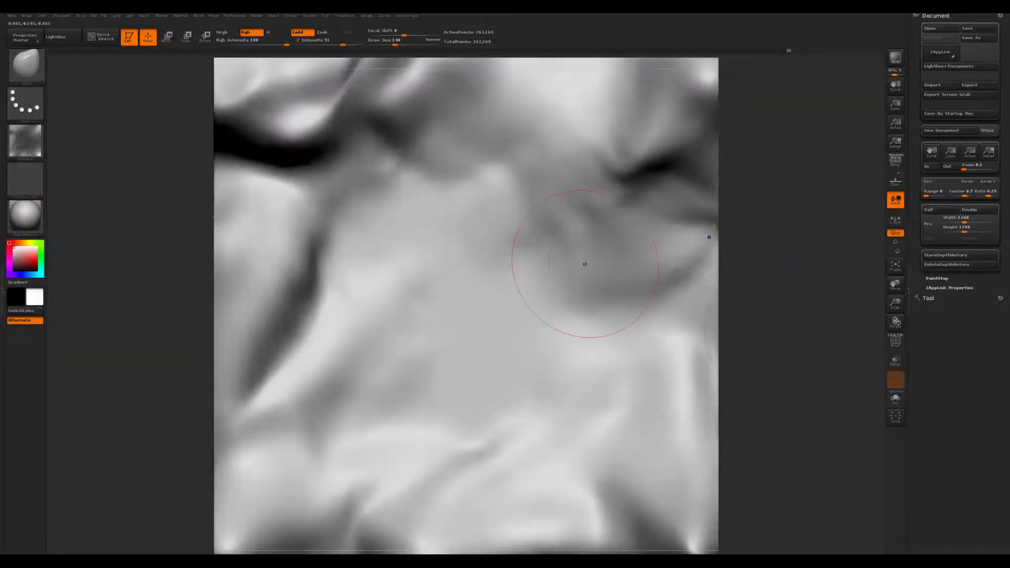
key(super)
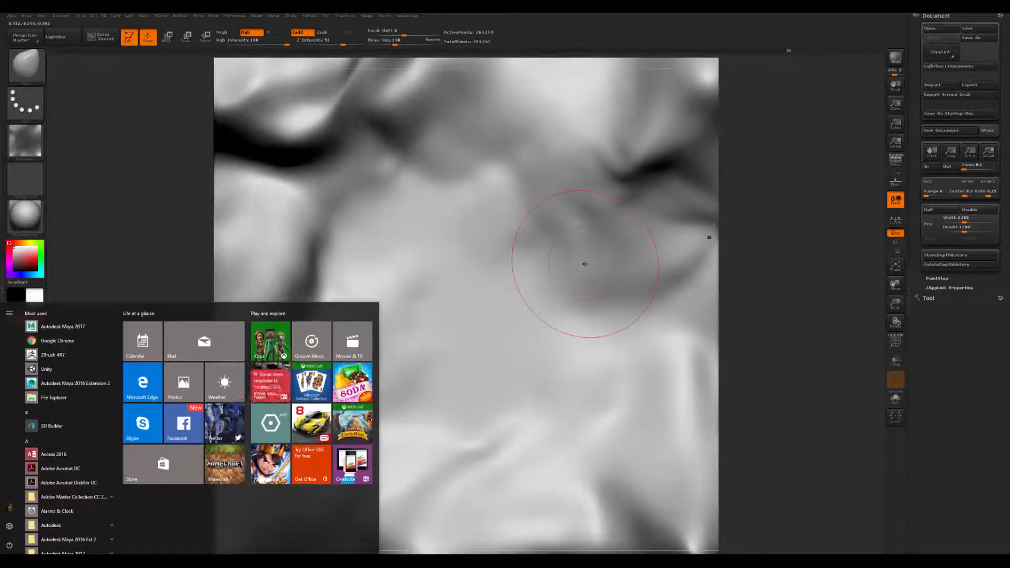
text(wor)
key(Down)
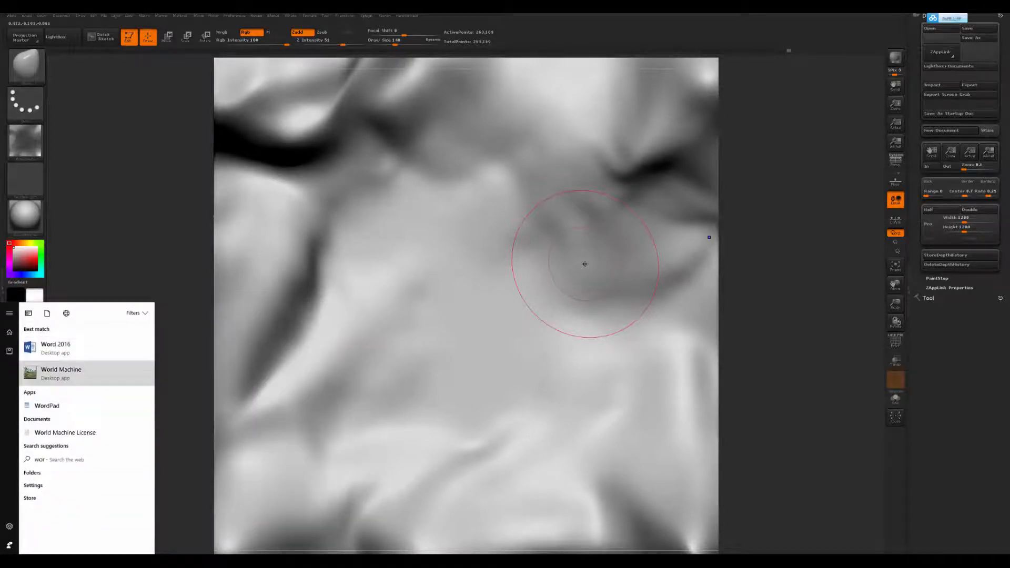
key(Return)
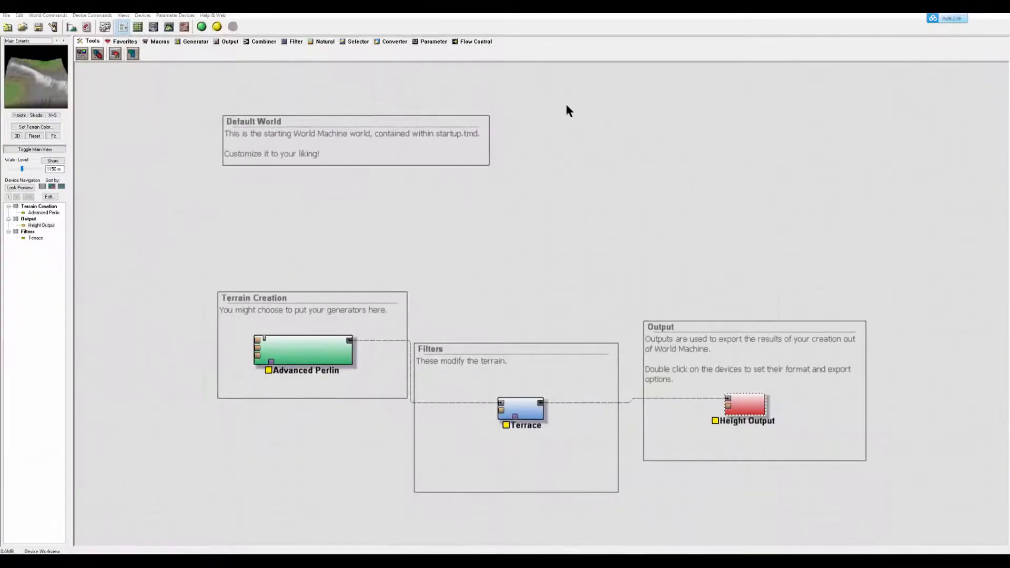
Spread the Terrain Creation, Filters and Output groups apart in a row below the Default World note
click(416, 151)
mouse_move(364, 301)
mouse_down()
mouse_move(386, 286)
mouse_move(365, 267)
mouse_up()
drag(537, 337, 520, 256)
drag(726, 356, 758, 295)
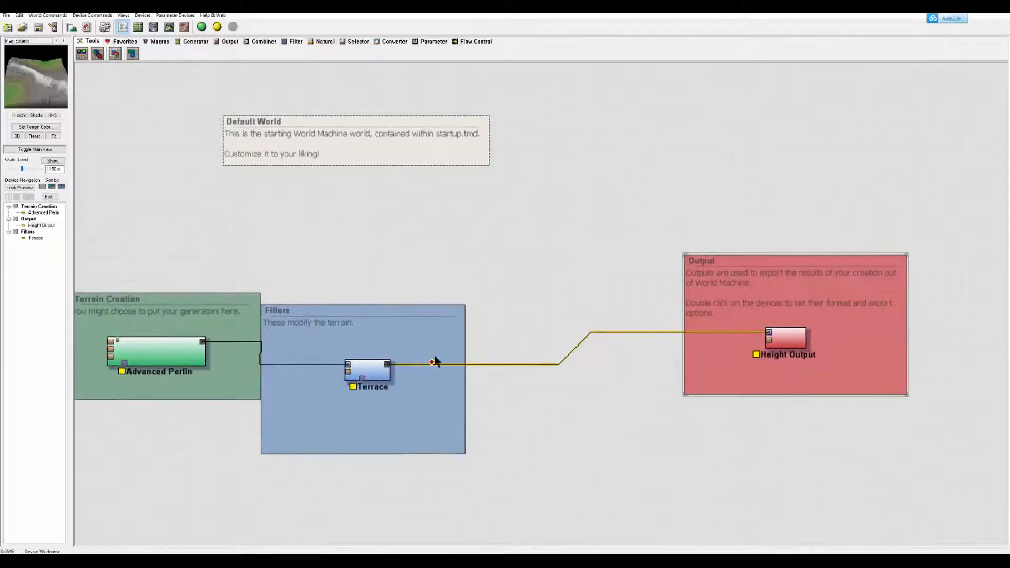
drag(428, 369, 532, 307)
drag(234, 339, 325, 253)
drag(473, 259, 530, 209)
drag(726, 284, 744, 214)
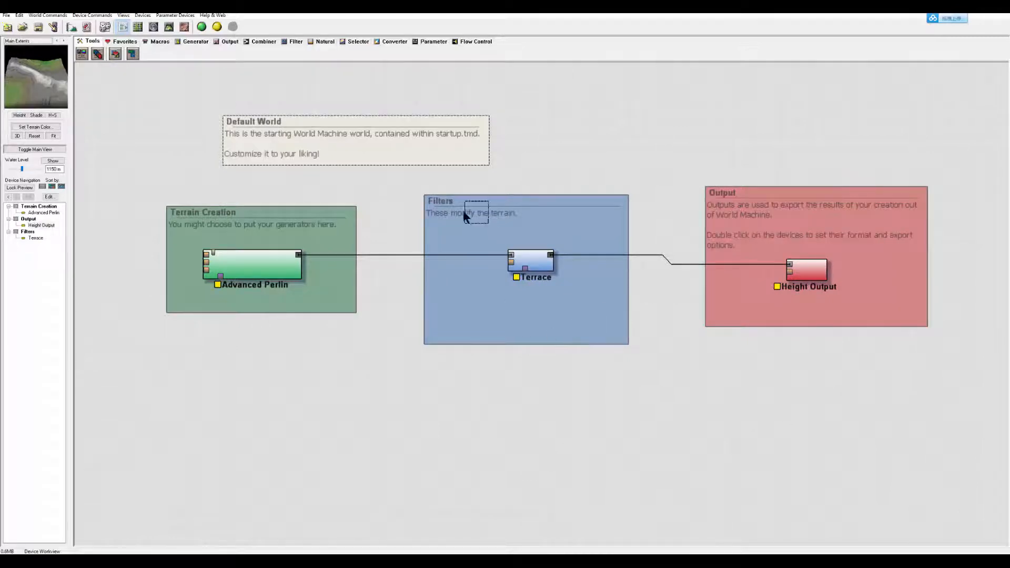
drag(464, 211, 468, 210)
Delete the Filters and Output groups together with their Terrace and Height Output devices
click(524, 205)
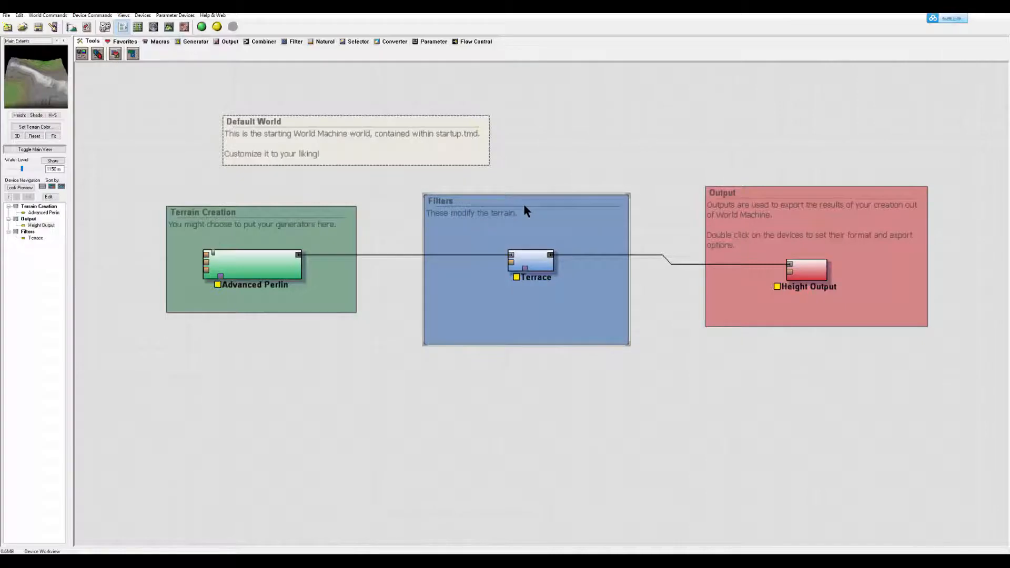
key(Delete)
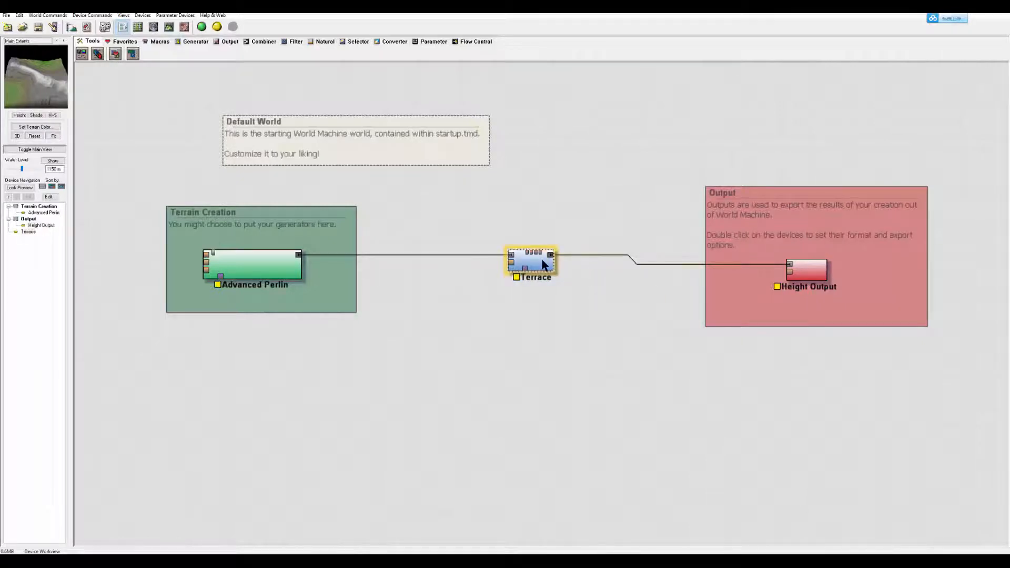
key(Delete)
click(739, 240)
key(Delete)
click(808, 269)
key(Delete)
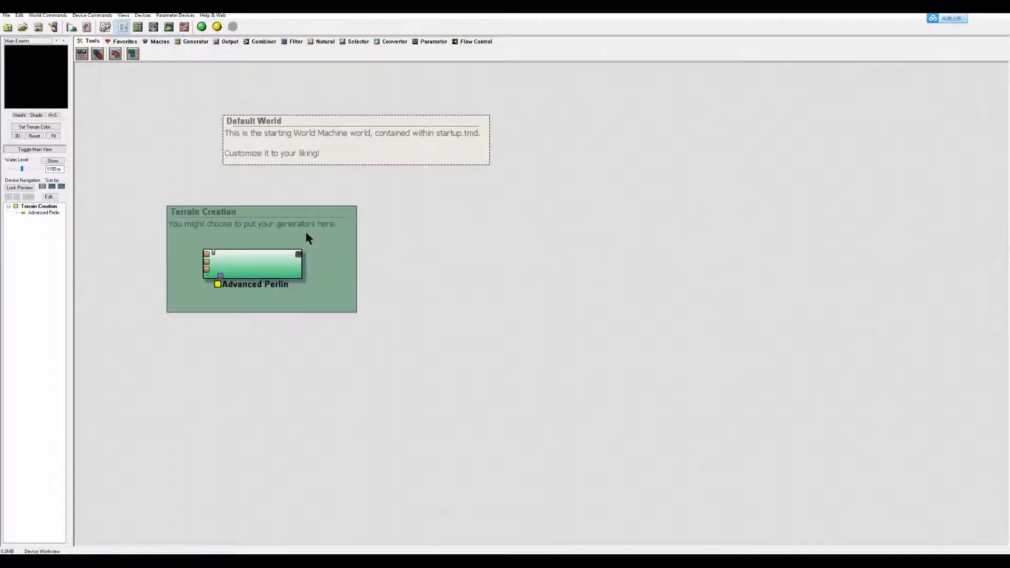
Delete the Terrain Creation group, the Advanced Perlin device and the Default World note to empty the workview
click(306, 234)
key(Delete)
click(277, 258)
key(Delete)
click(389, 153)
key(Delete)
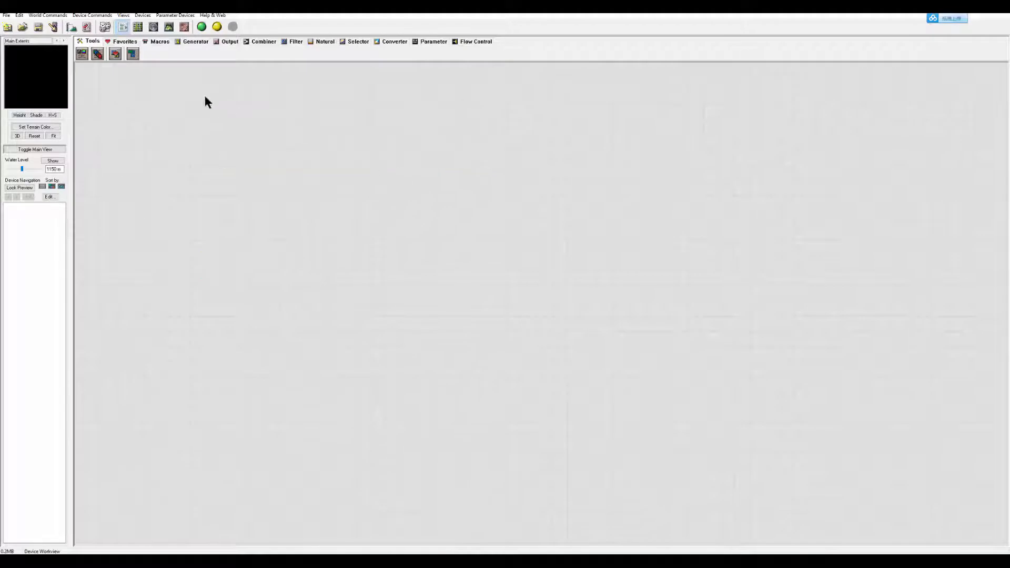
Place a File Input generator device in the empty workview
click(196, 42)
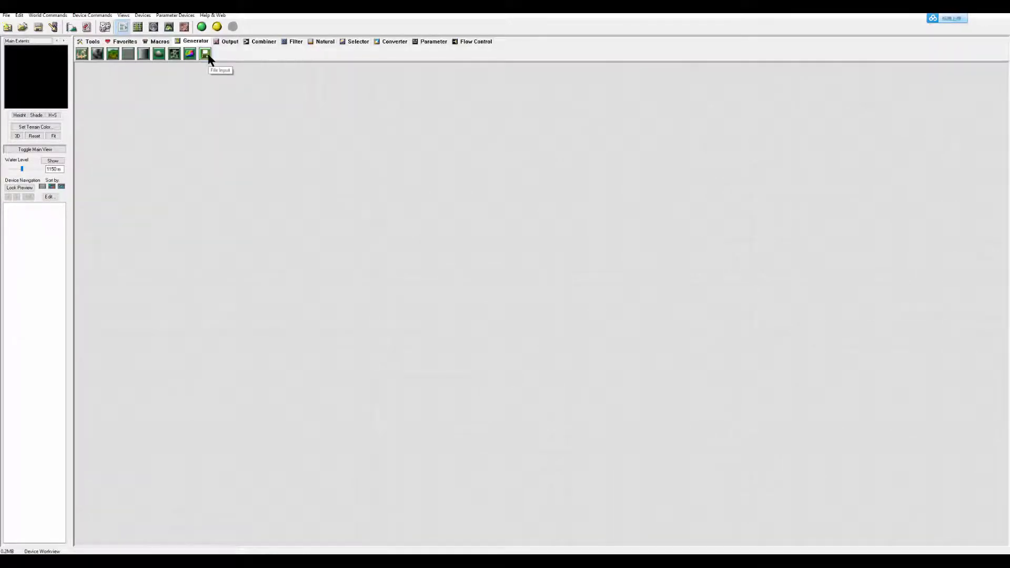
click(189, 54)
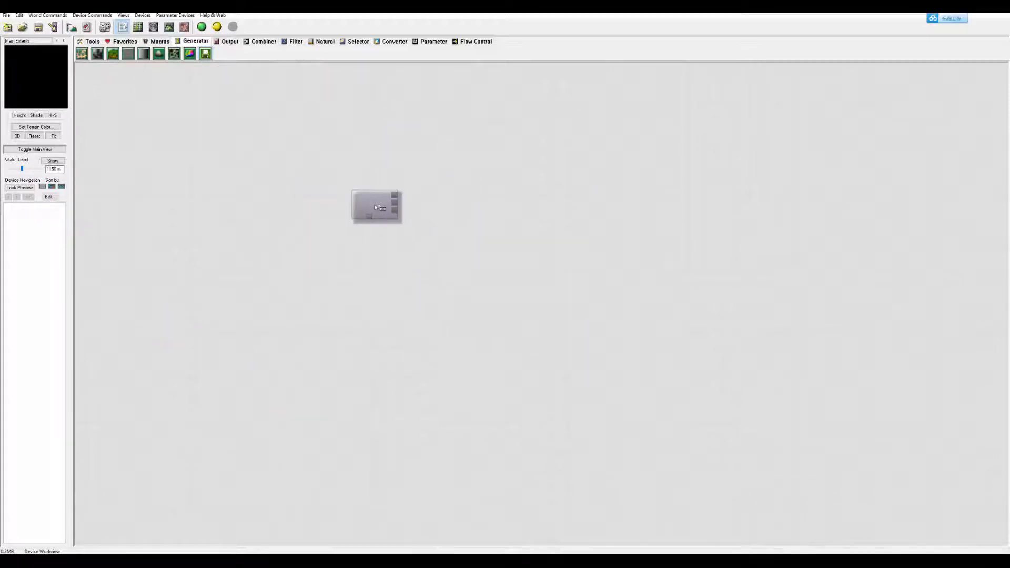
click(338, 181)
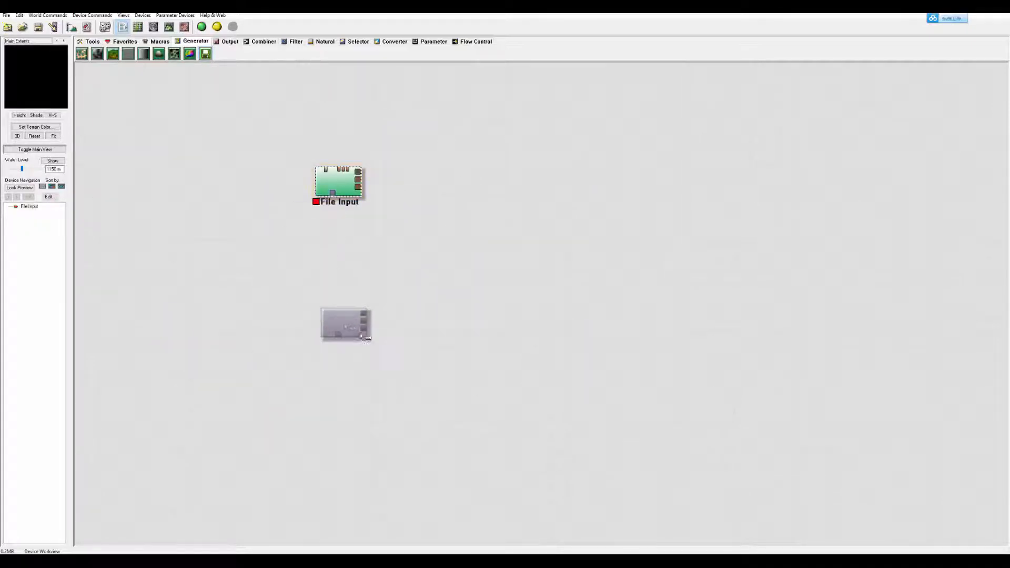
click(360, 334)
click(558, 290)
click(597, 188)
click(441, 86)
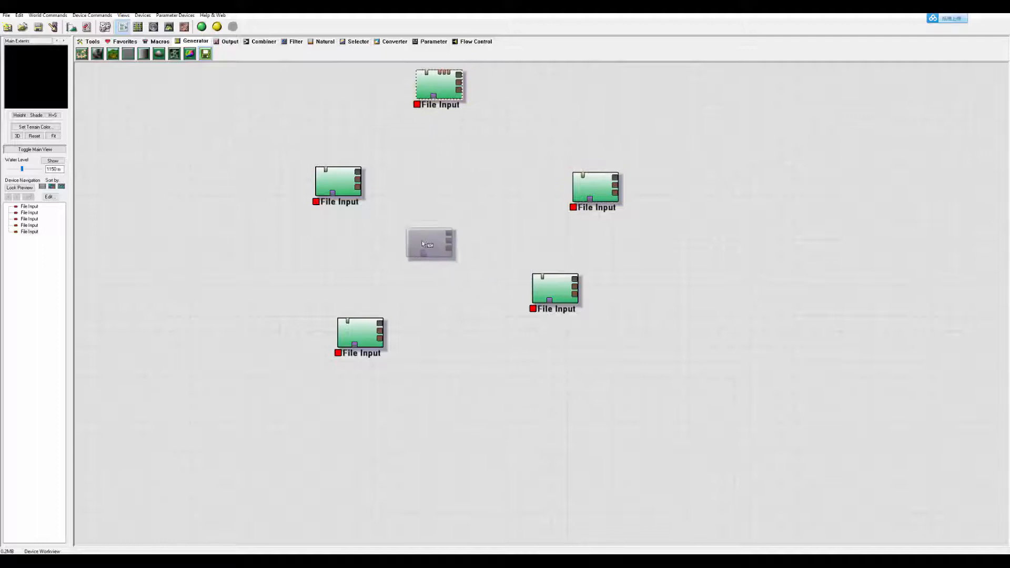
right_click(463, 234)
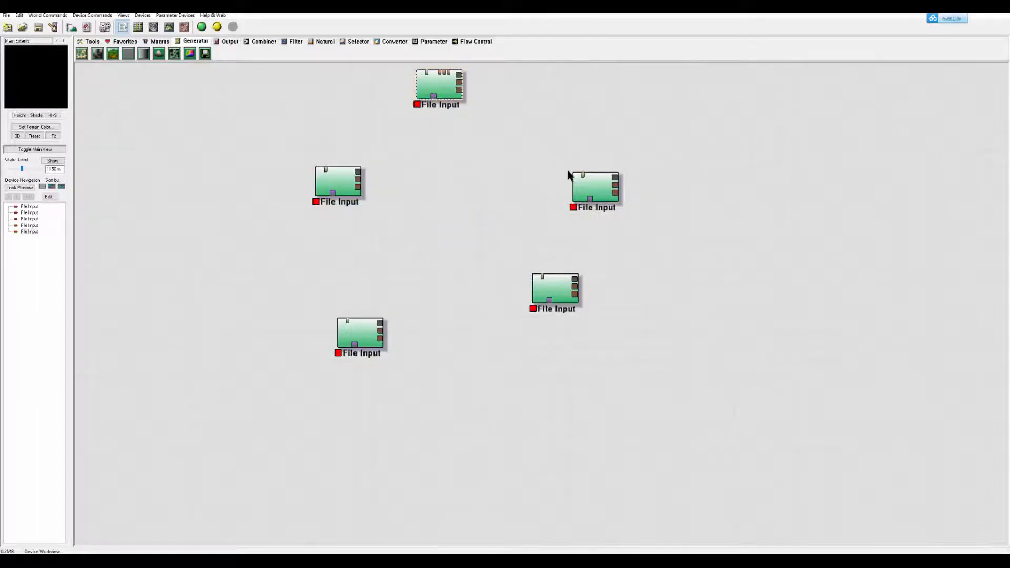
key(Delete)
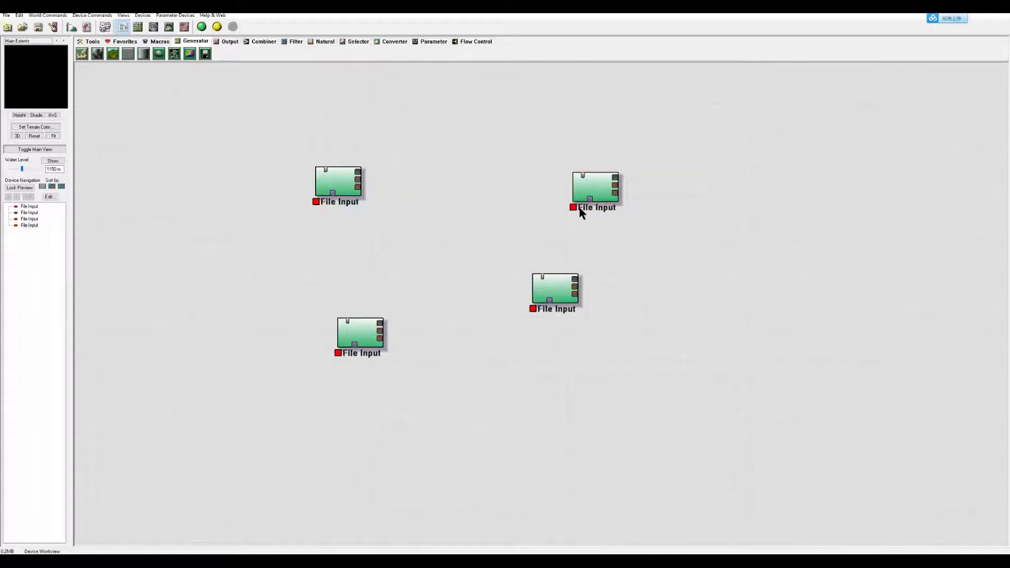
click(583, 195)
key(Delete)
click(554, 280)
key(Delete)
click(340, 346)
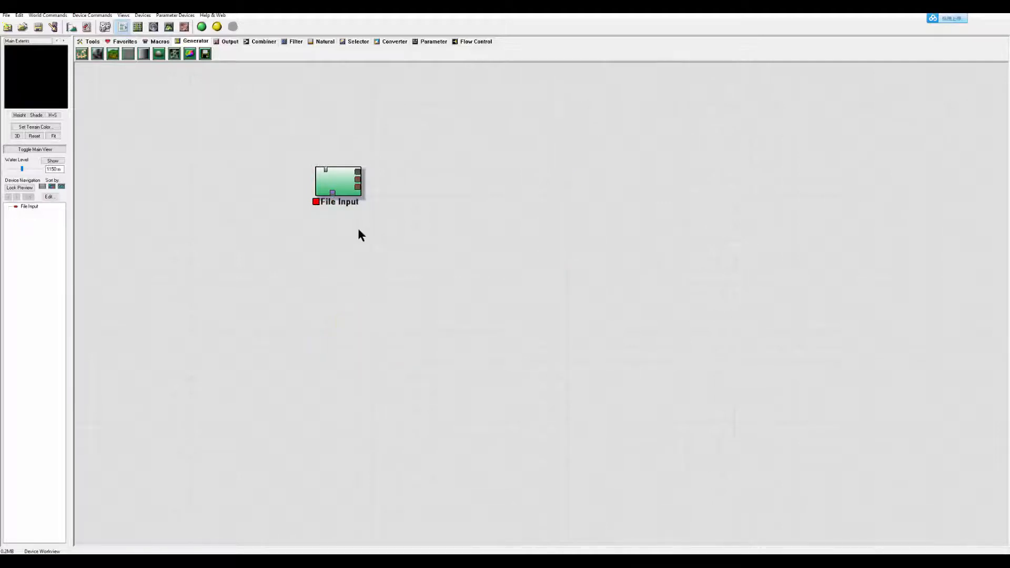
Load mountianHeight.tif from the Mountain folder under Downloads into the File Input device
drag(349, 188, 367, 210)
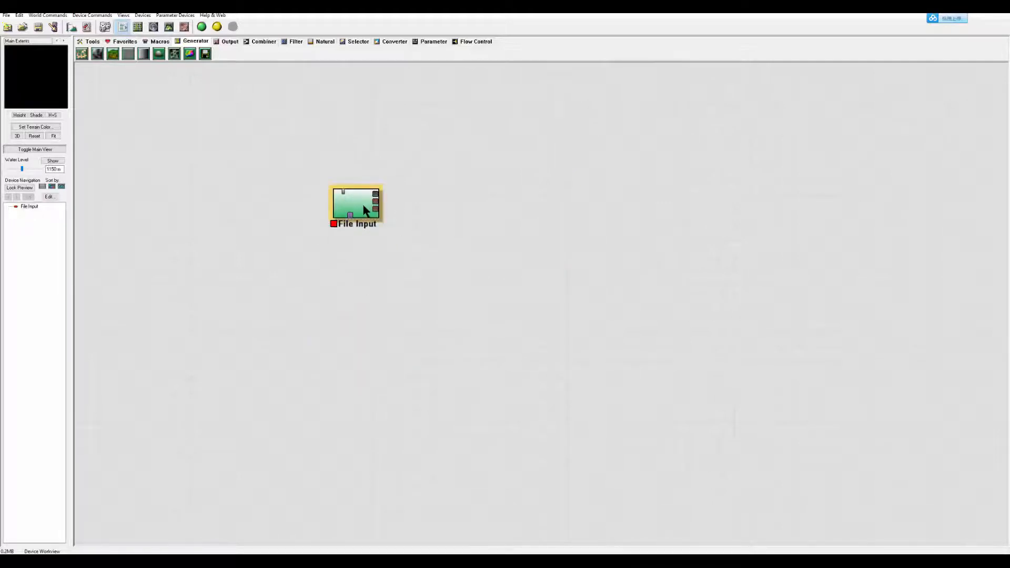
double_click(367, 211)
drag(493, 210, 484, 160)
click(439, 220)
click(450, 216)
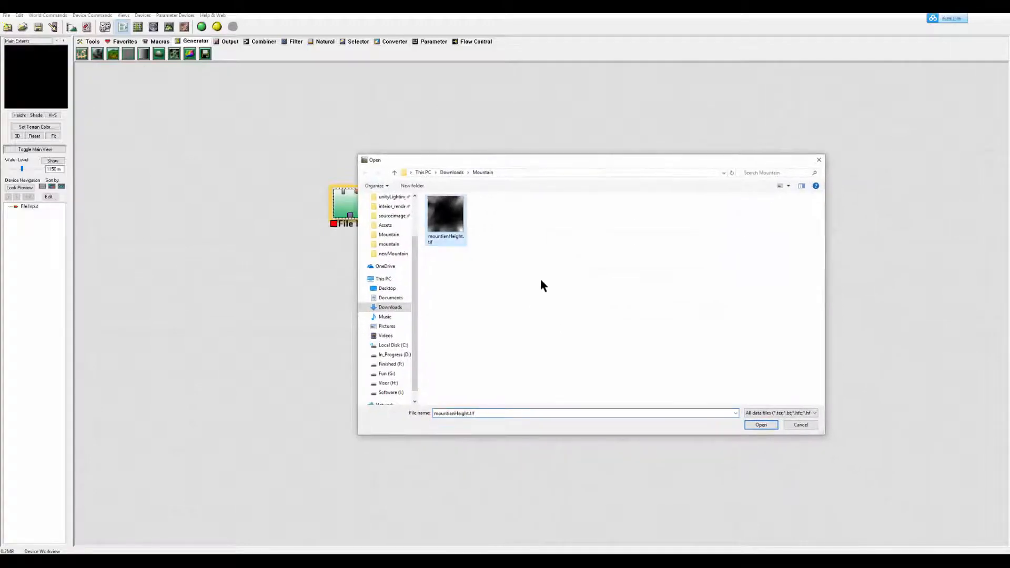
click(761, 425)
click(421, 301)
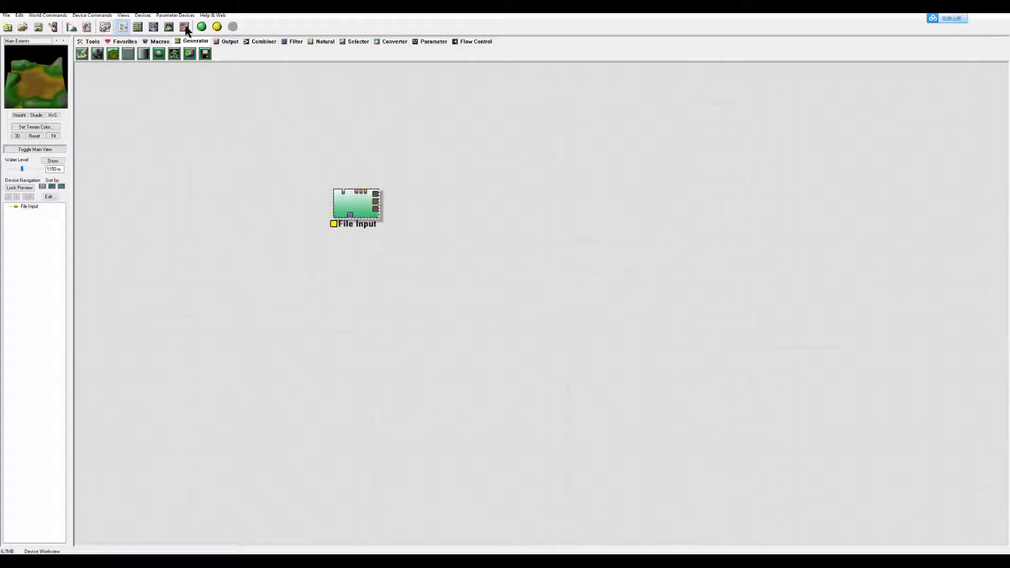
Inspect the imported height map terrain from several angles in the 3D View
click(169, 27)
drag(815, 327, 869, 134)
drag(939, 121, 1005, 122)
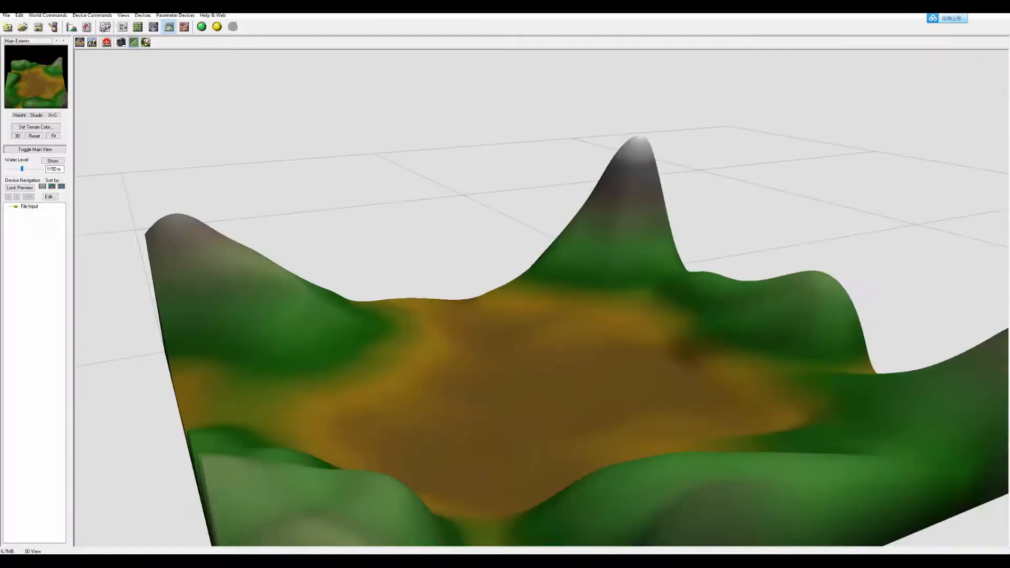
drag(825, 160, 545, 265)
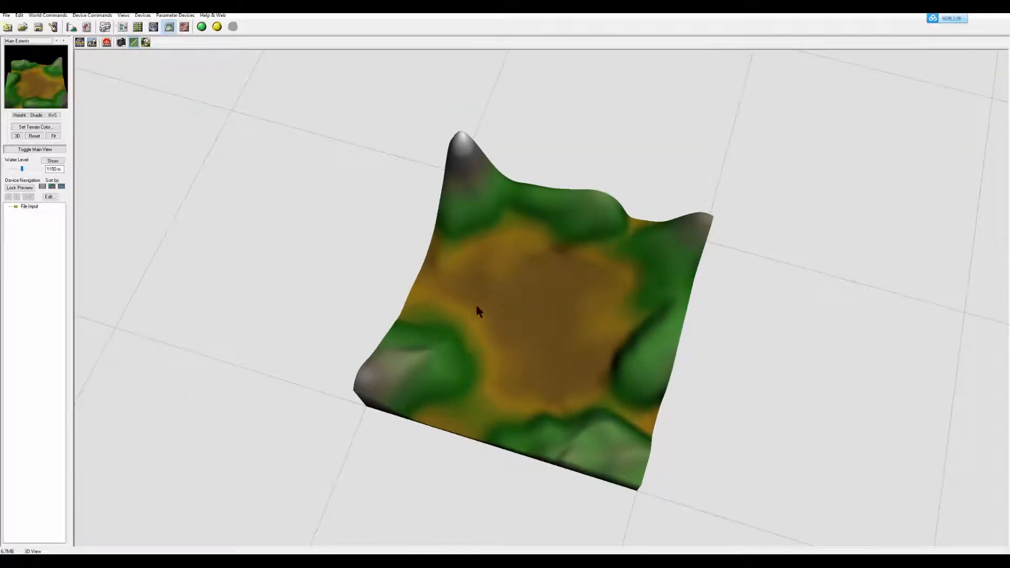
drag(350, 217, 331, 178)
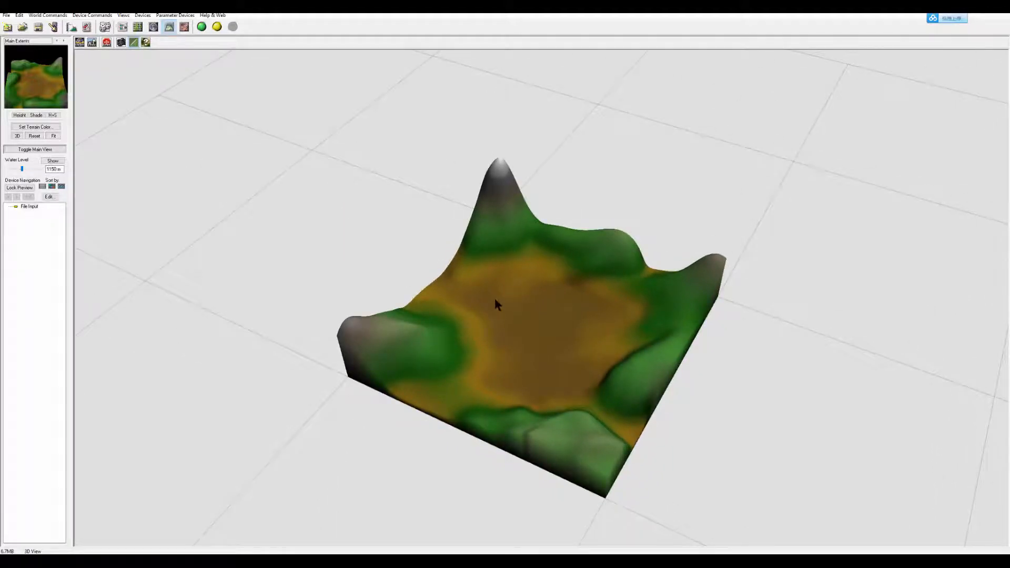
drag(383, 208, 315, 151)
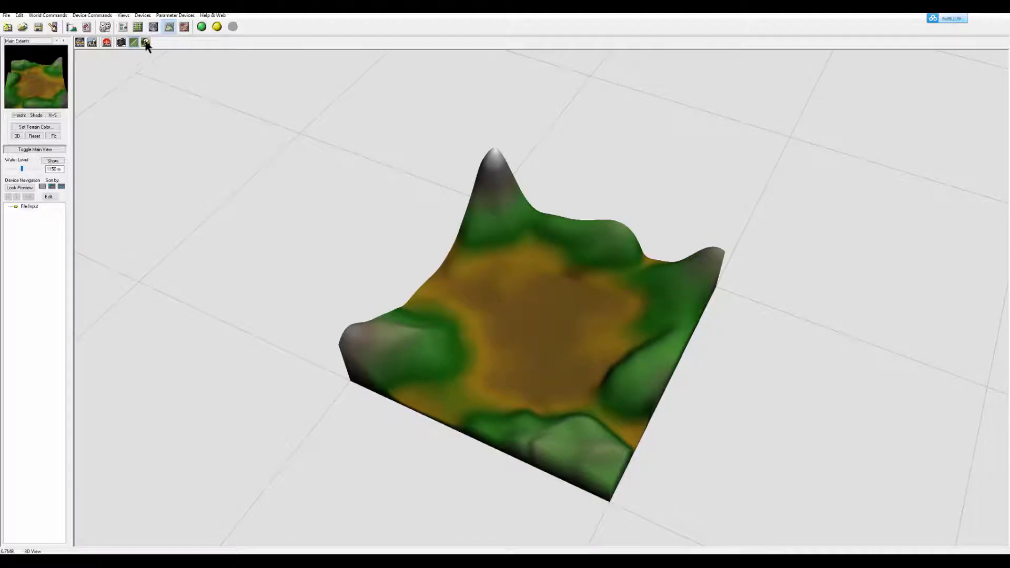
Add a Layout Generator device above the File Input device and arrange the two one above the other
click(123, 27)
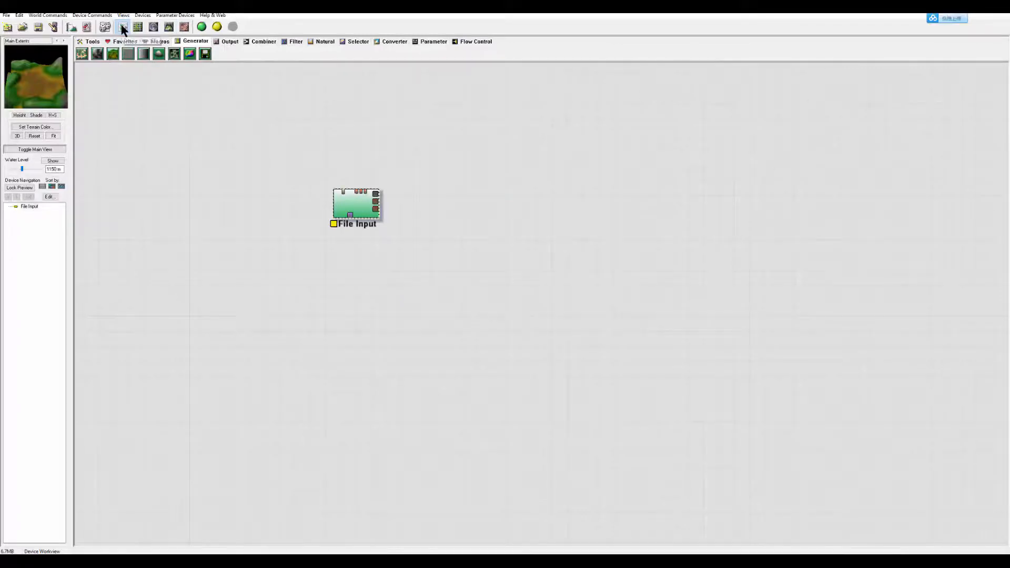
click(82, 53)
click(367, 136)
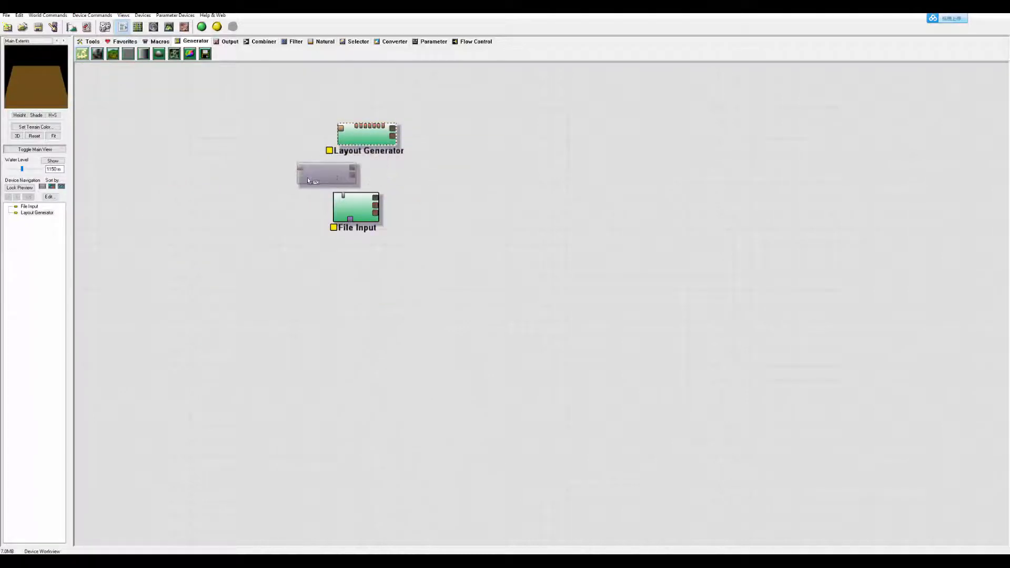
right_click(286, 181)
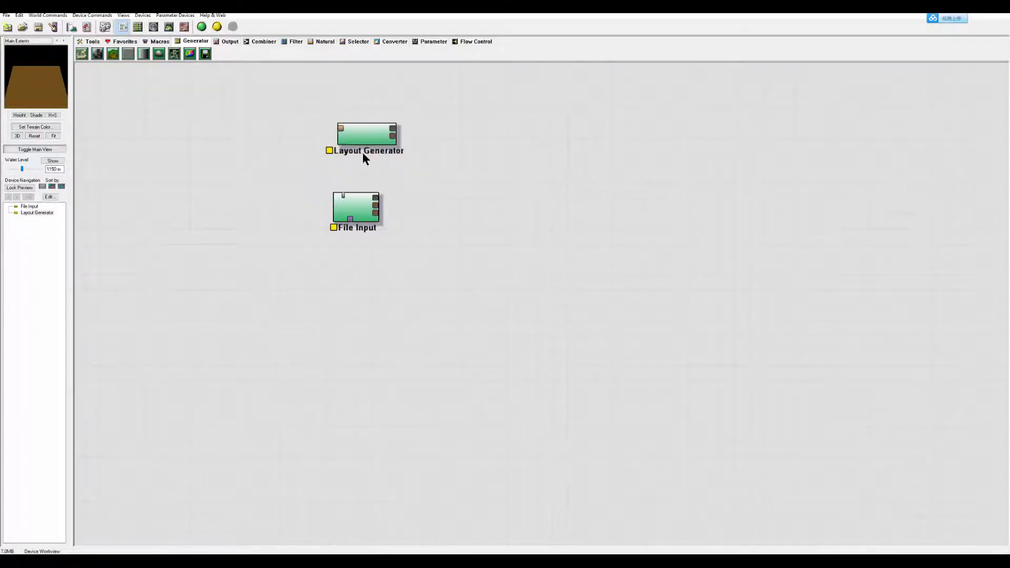
drag(371, 137, 370, 148)
drag(359, 211, 360, 282)
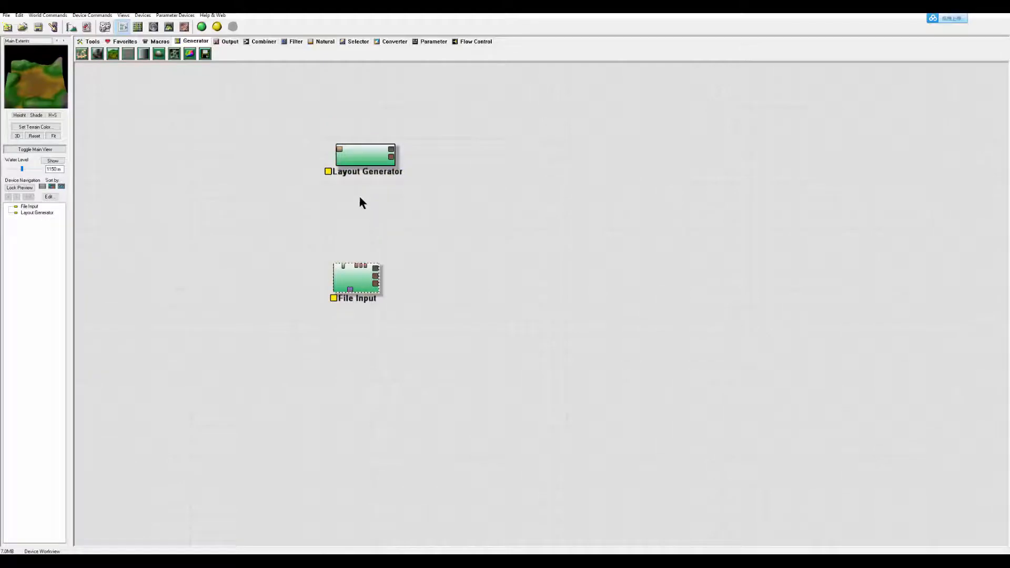
drag(367, 159, 367, 219)
Open the Layout Generator's layout and draw a six-point polygon in the upper-left part of the world square
double_click(363, 215)
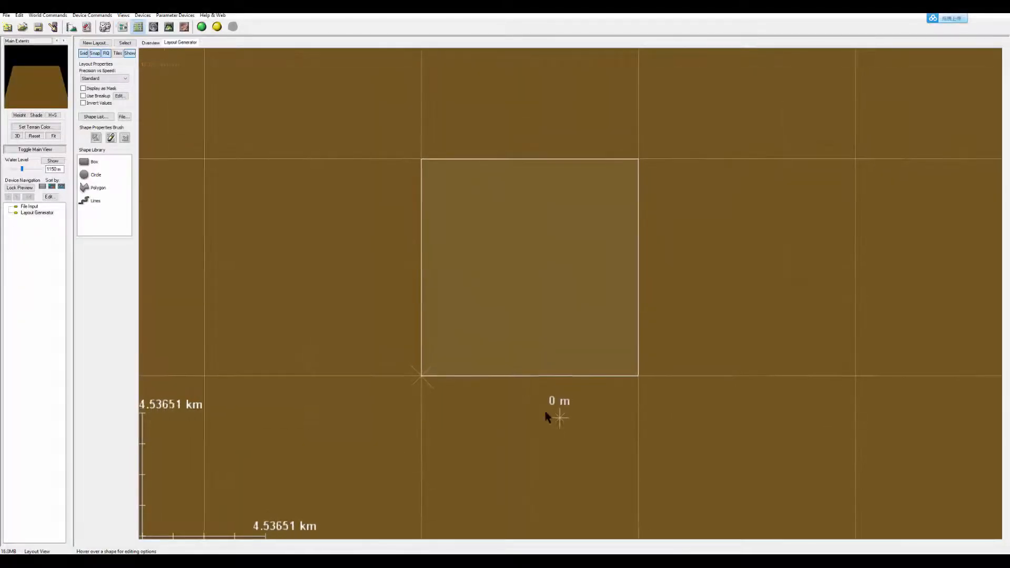
scroll(604, 269, up, 5)
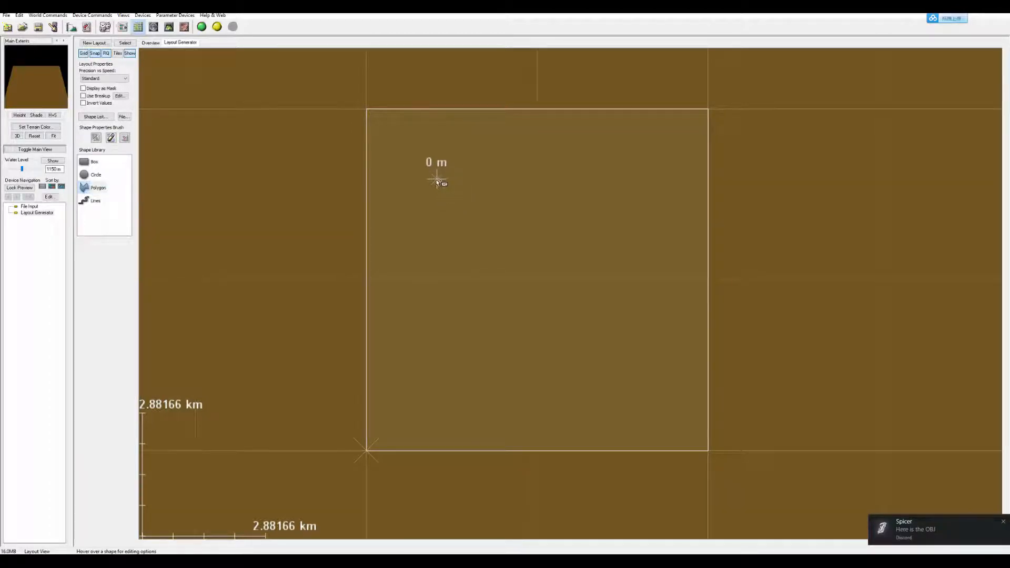
click(432, 237)
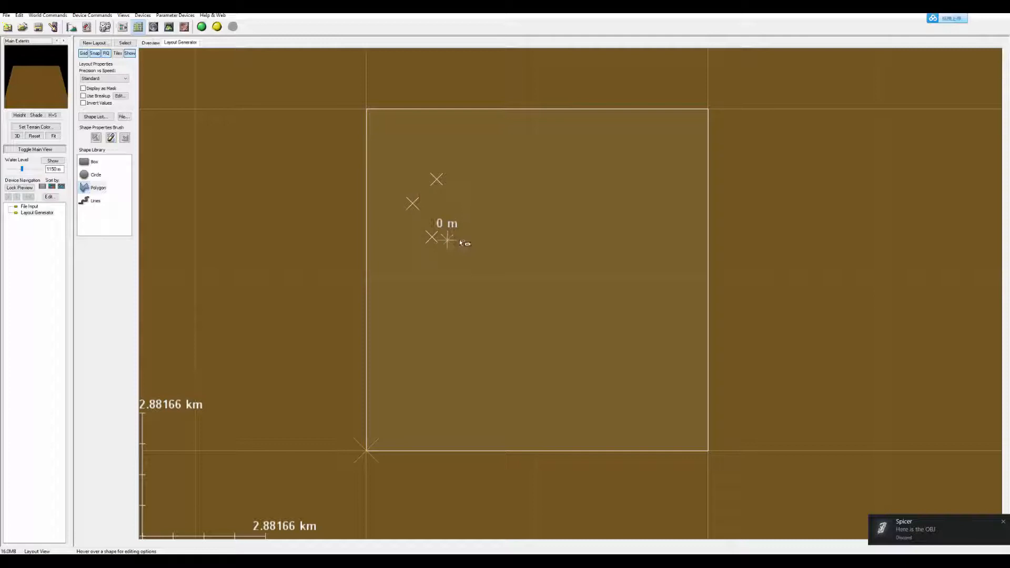
click(490, 212)
click(470, 185)
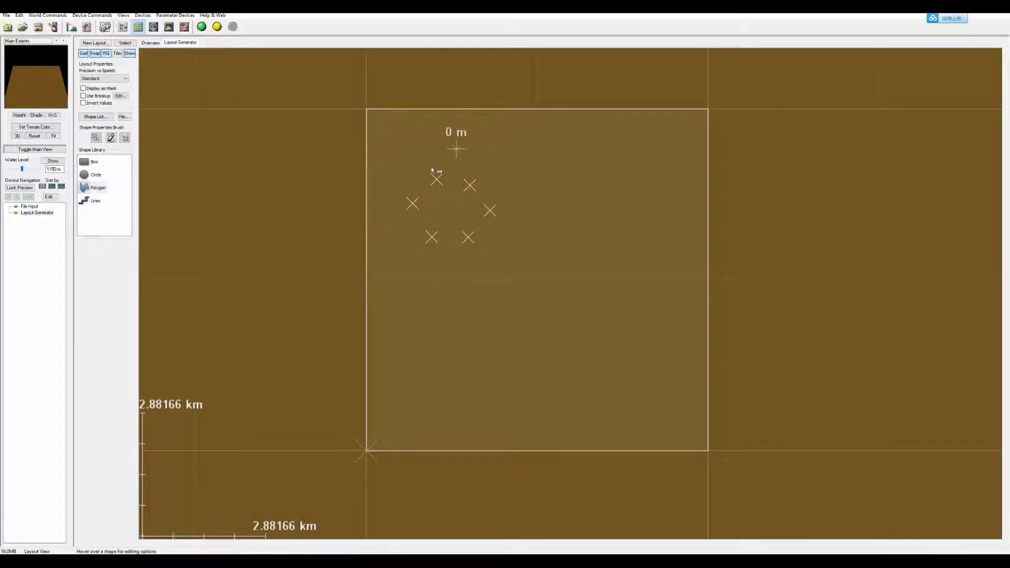
right_click(463, 216)
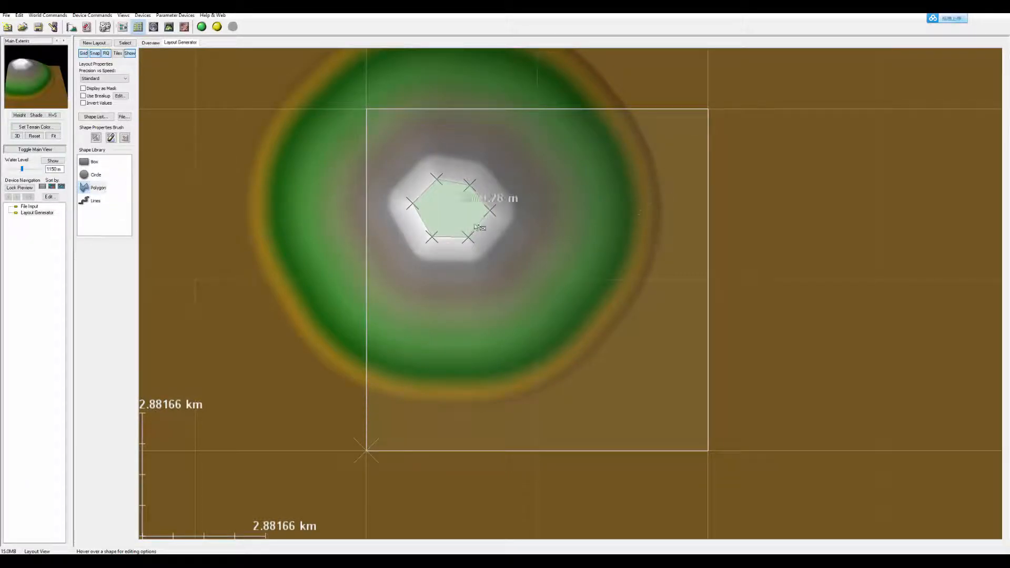
Draw a second polygon with five points near the lower-right corner of the world square
click(638, 351)
click(640, 385)
click(674, 304)
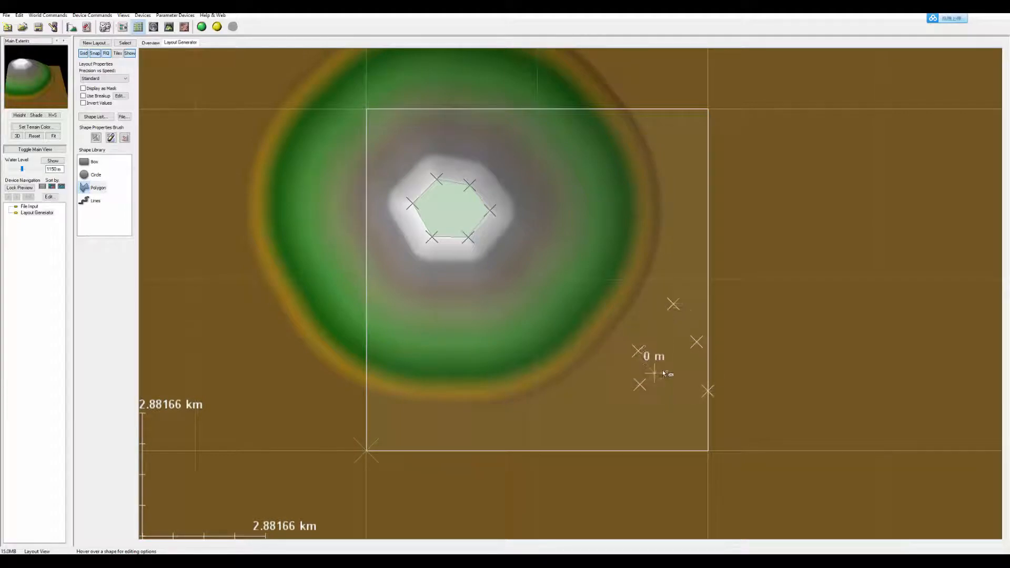
right_click(667, 351)
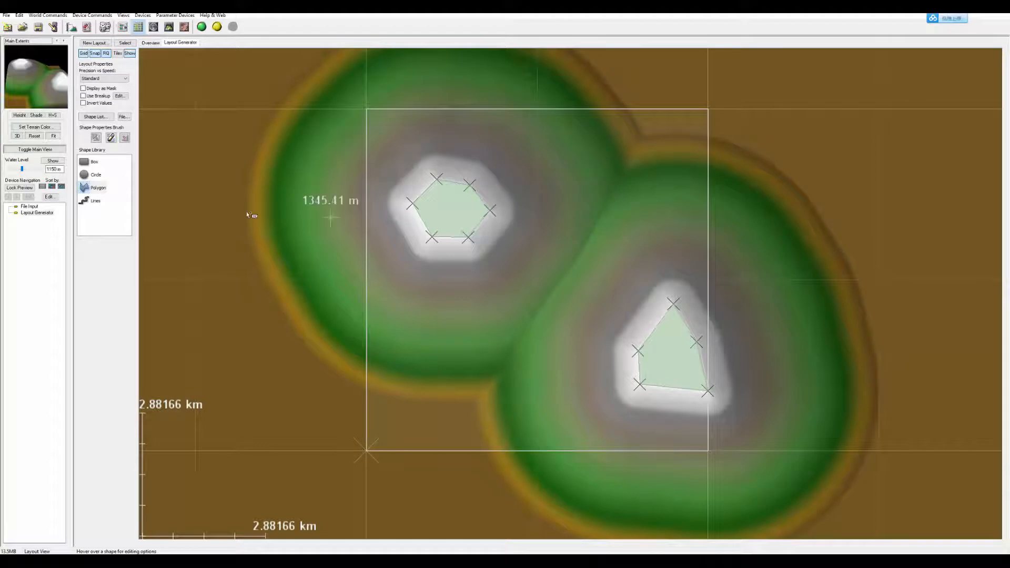
Delete the five-point second polygon and shift the remaining six-point polygon slightly down toward the middle of the world square
right_click(605, 230)
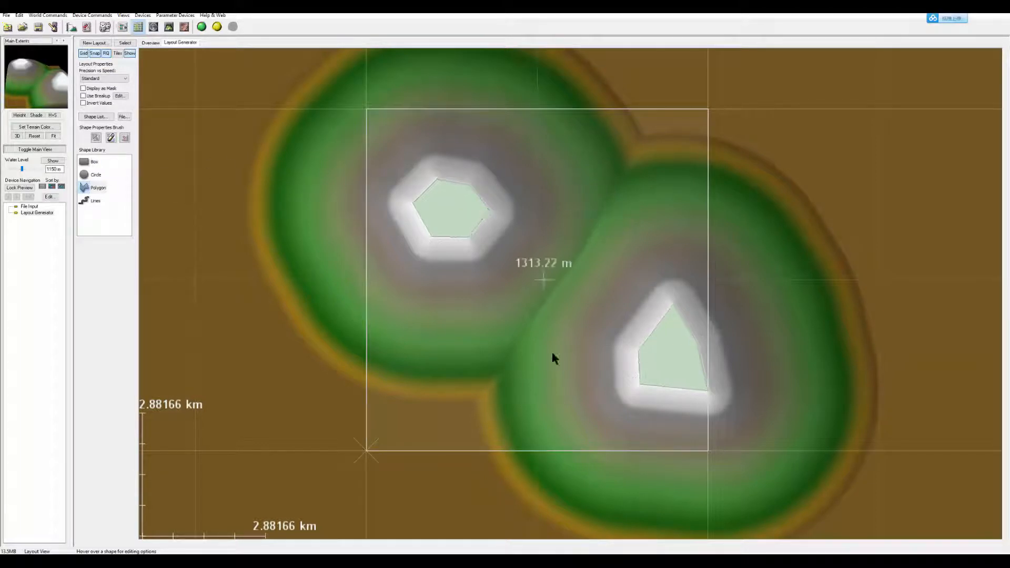
drag(691, 360, 602, 353)
drag(683, 321, 733, 313)
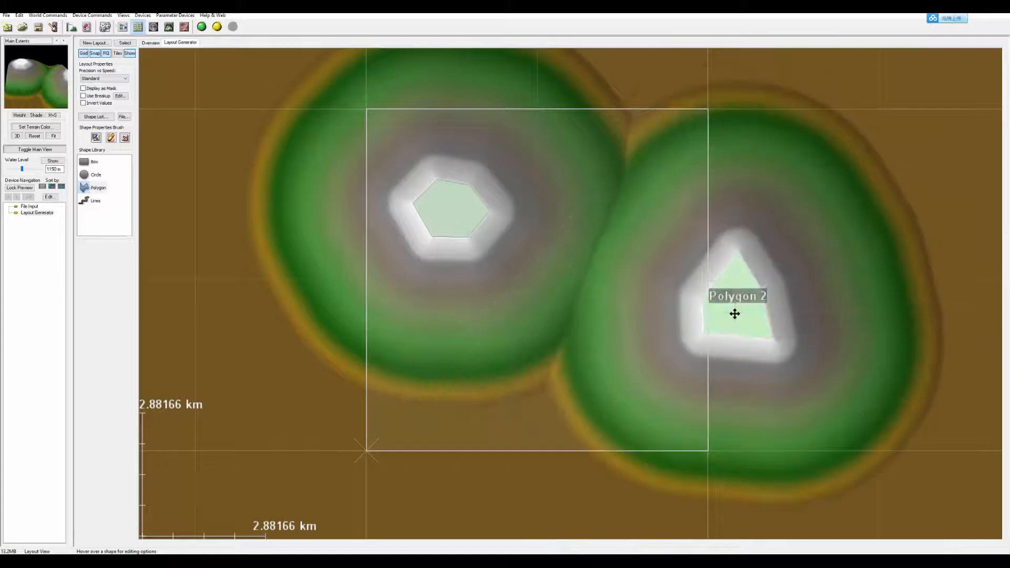
key(Delete)
drag(440, 210, 479, 226)
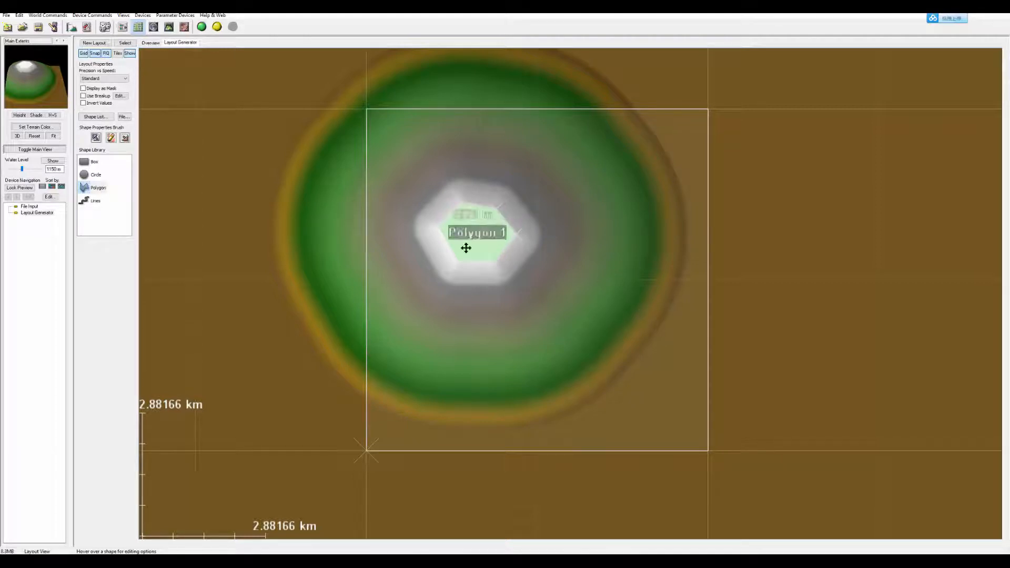
Open the six-point polygon's common properties and reduce its falloff distance to about 1.18 km
double_click(476, 225)
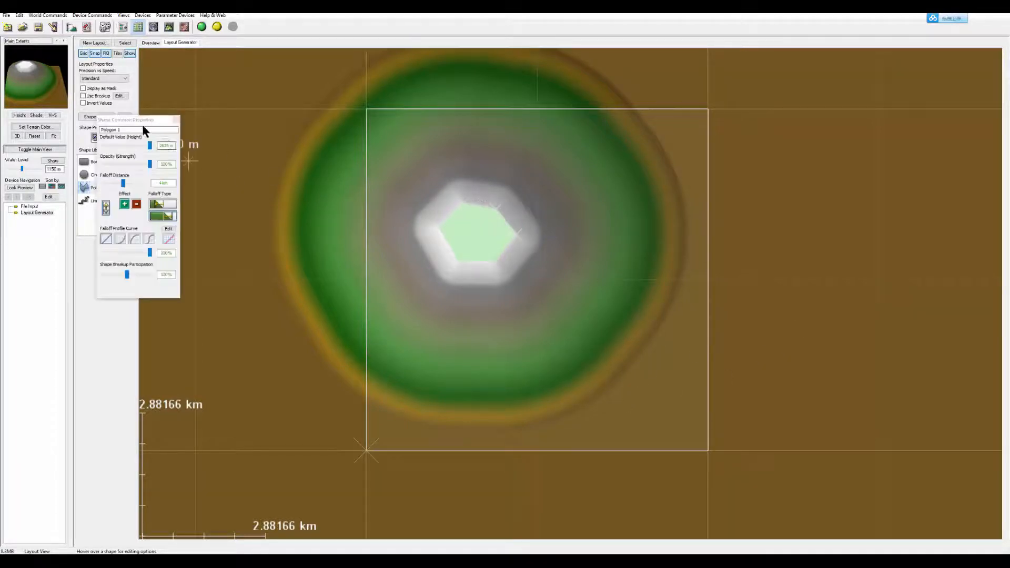
drag(142, 124, 673, 200)
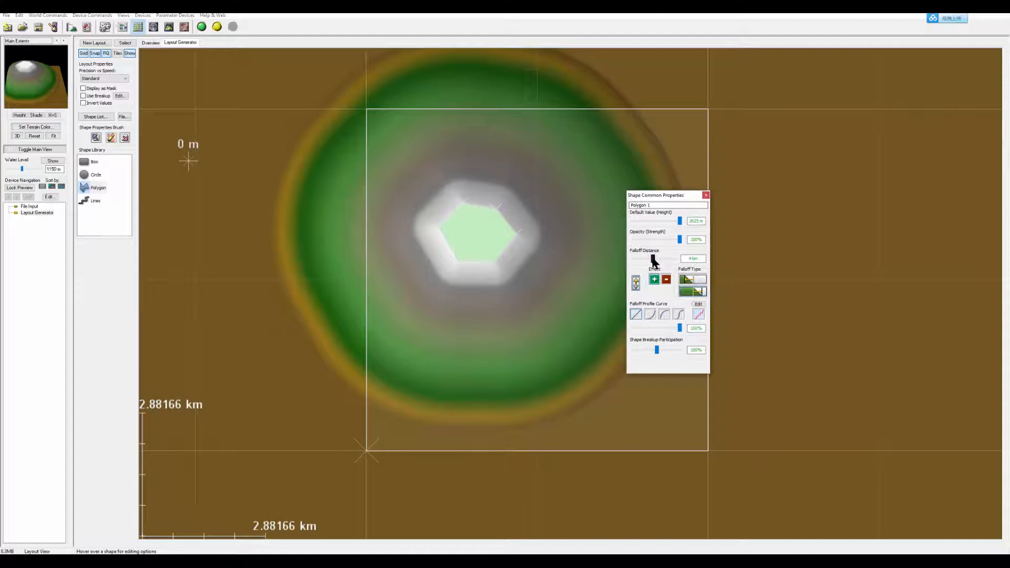
drag(653, 258, 644, 258)
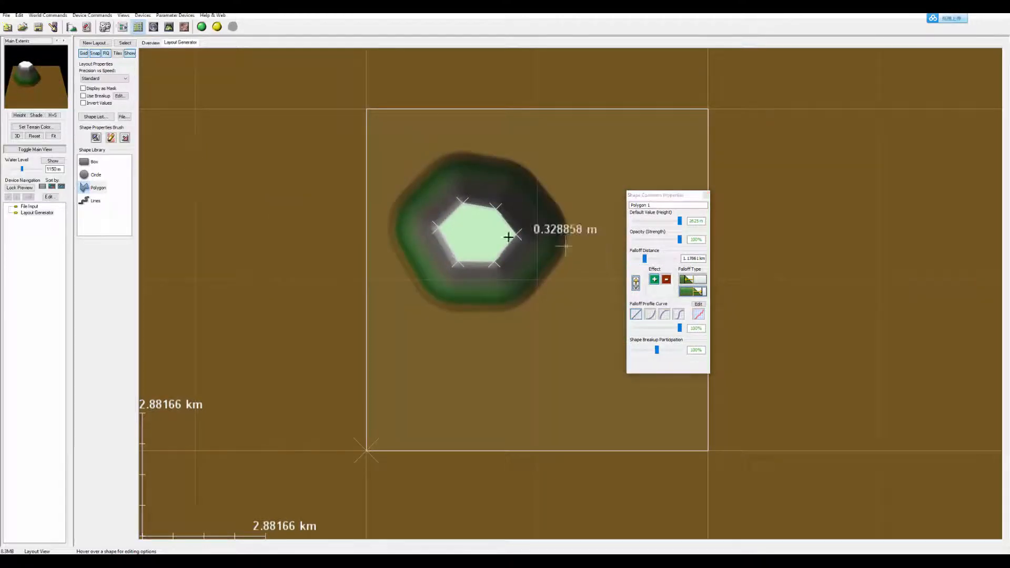
click(705, 195)
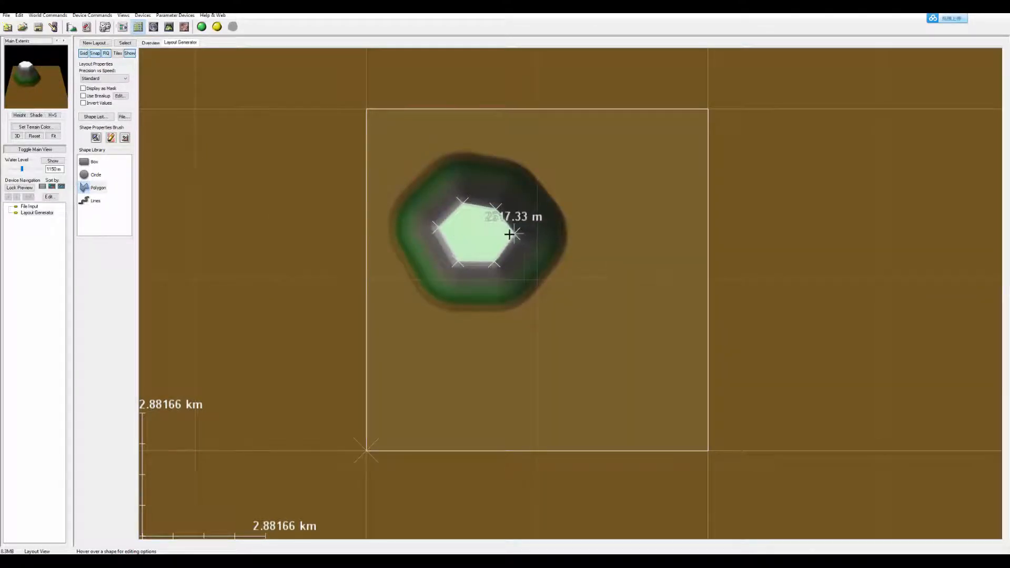
Reduce the polygon to two points and reposition them to form a short, slightly tilted ridge
mouse_move(510, 234)
mouse_down()
mouse_move(491, 232)
mouse_move(493, 253)
mouse_move(480, 244)
mouse_move(460, 260)
mouse_move(494, 233)
mouse_move(475, 224)
mouse_move(460, 232)
mouse_move(499, 229)
mouse_move(480, 211)
mouse_move(511, 214)
mouse_up()
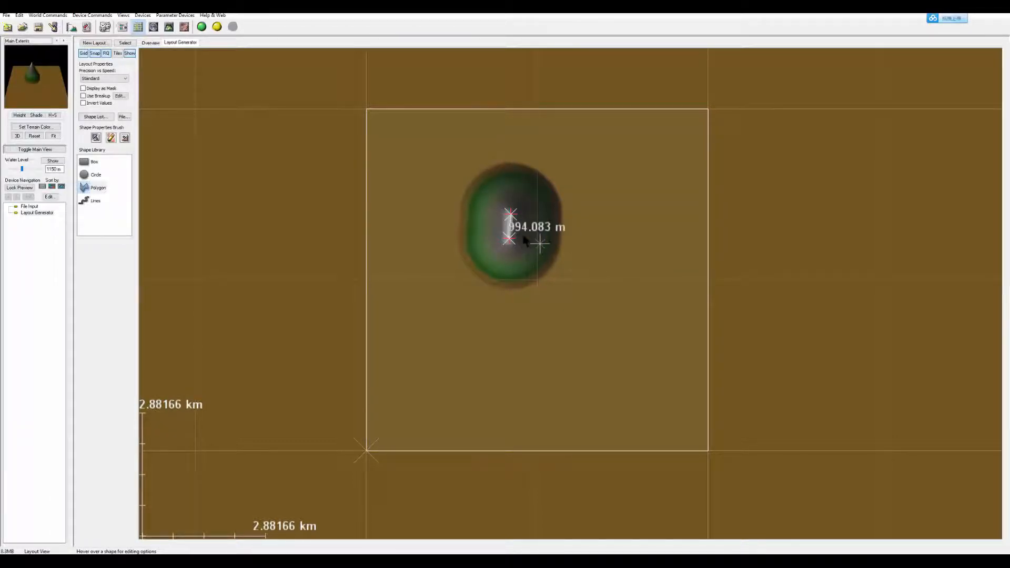
drag(508, 239, 468, 243)
drag(511, 214, 510, 232)
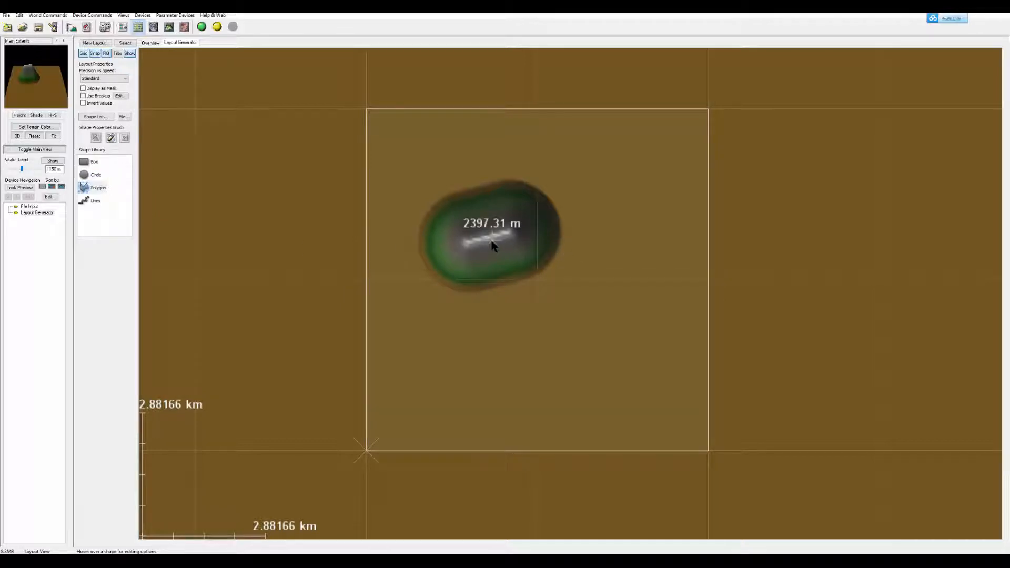
Select the two-point polygon, reopen its common properties and set the falloff distance to about 1.46 km
drag(356, 185, 581, 279)
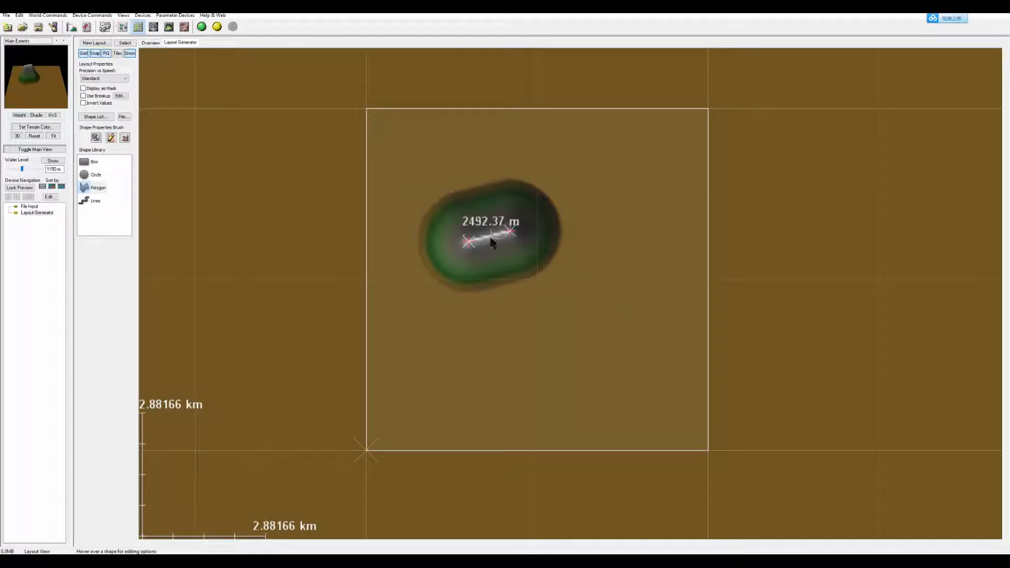
drag(415, 195, 645, 333)
click(493, 236)
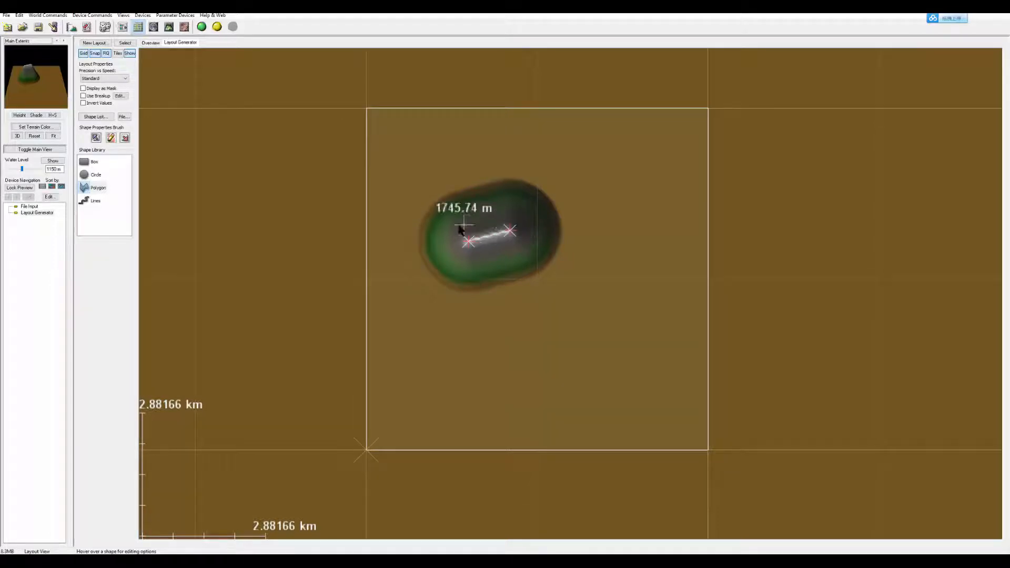
click(504, 221)
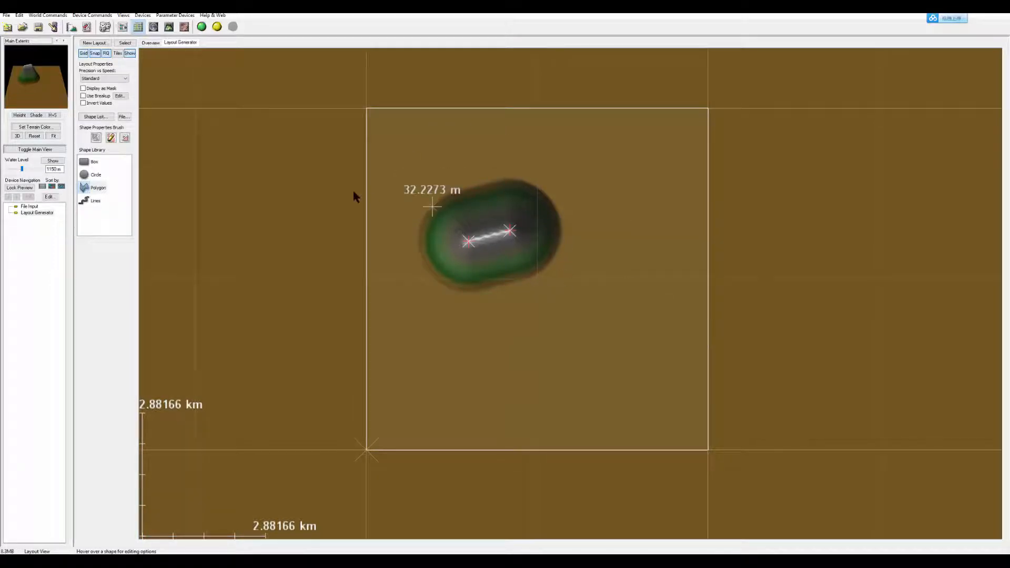
click(111, 138)
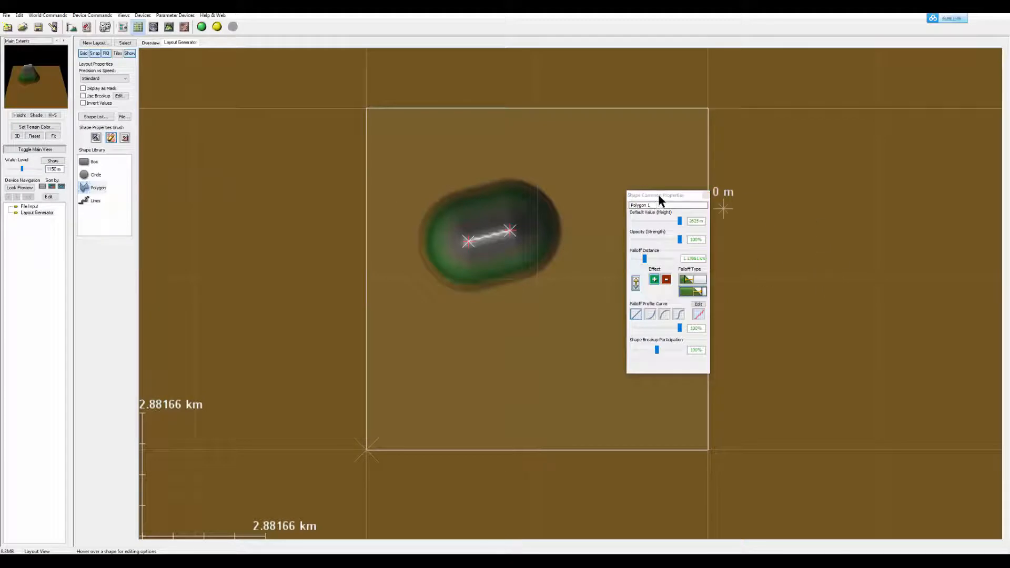
drag(659, 195, 640, 149)
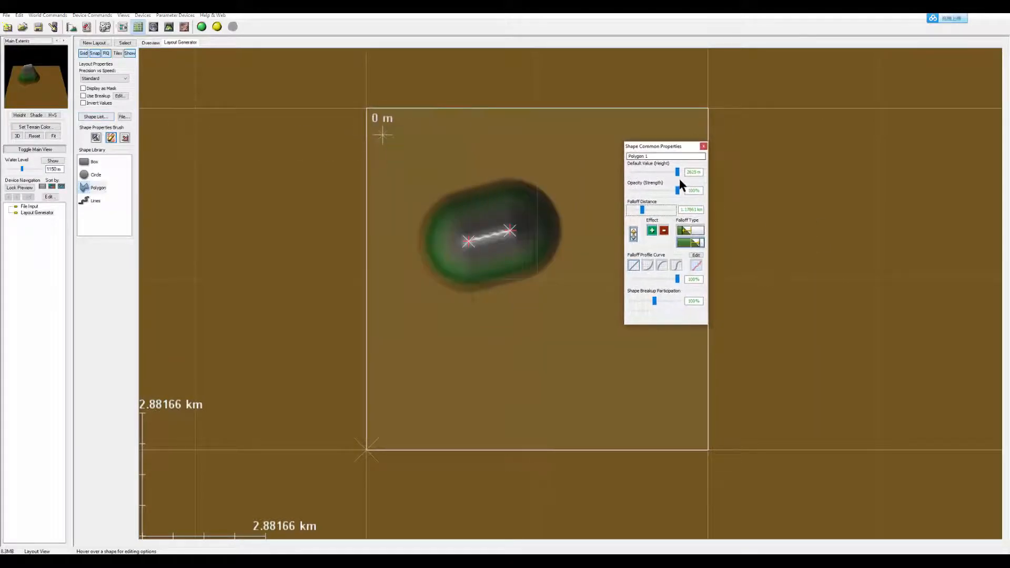
drag(642, 210, 644, 210)
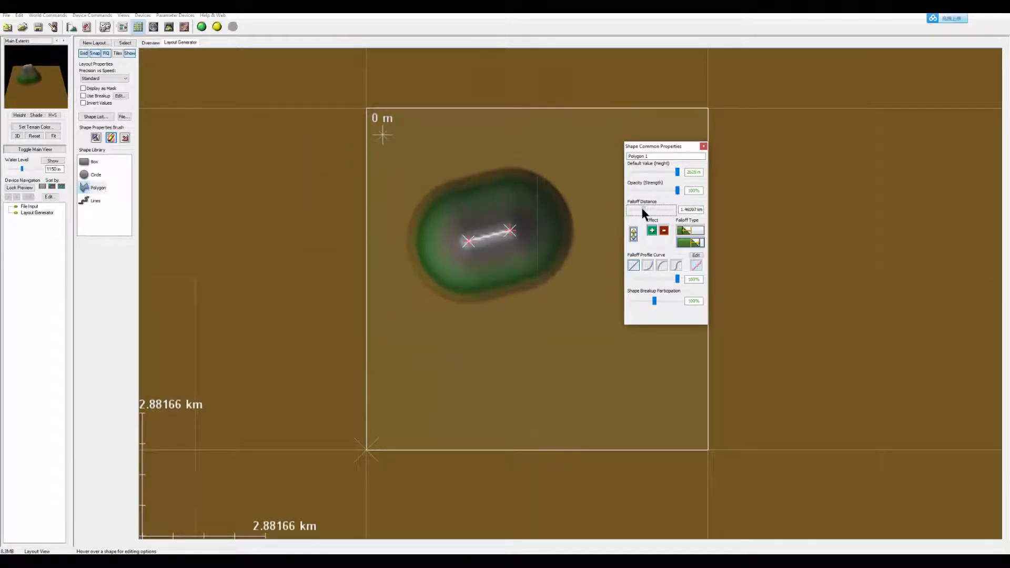
Give the two-point polygon the S-shaped falloff profile curve and shorten it by moving its points closer together
drag(650, 147, 648, 170)
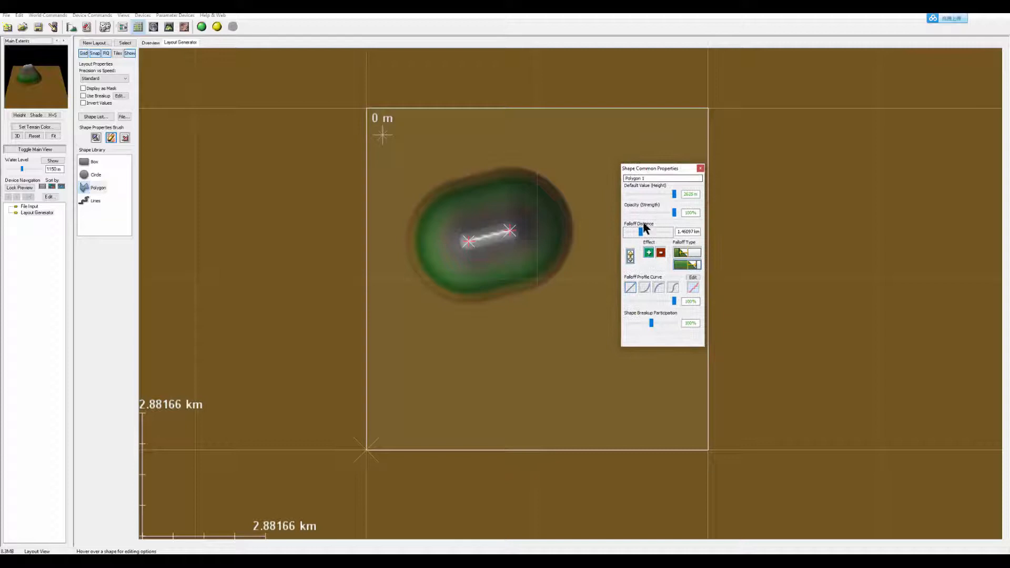
click(659, 287)
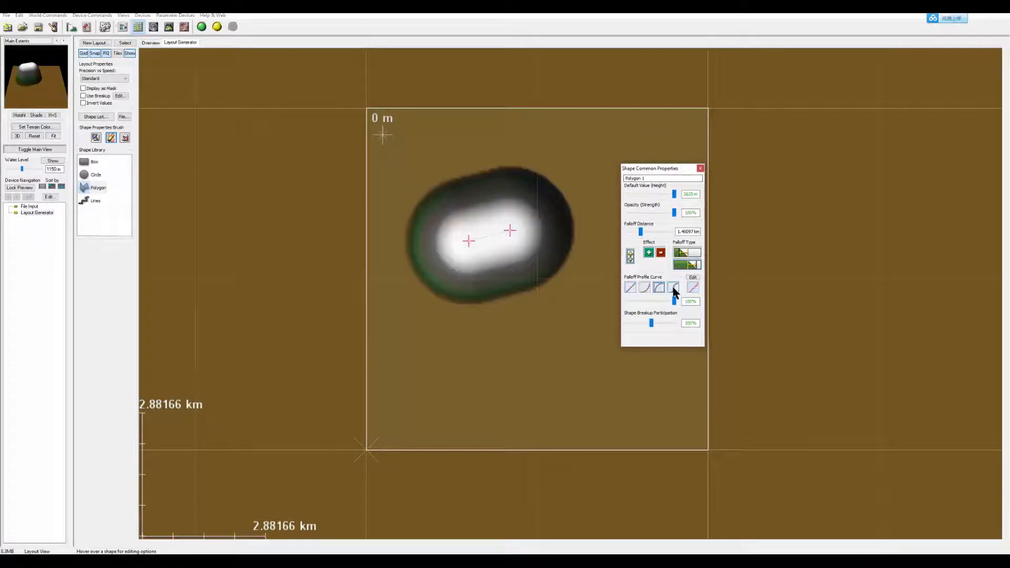
click(673, 287)
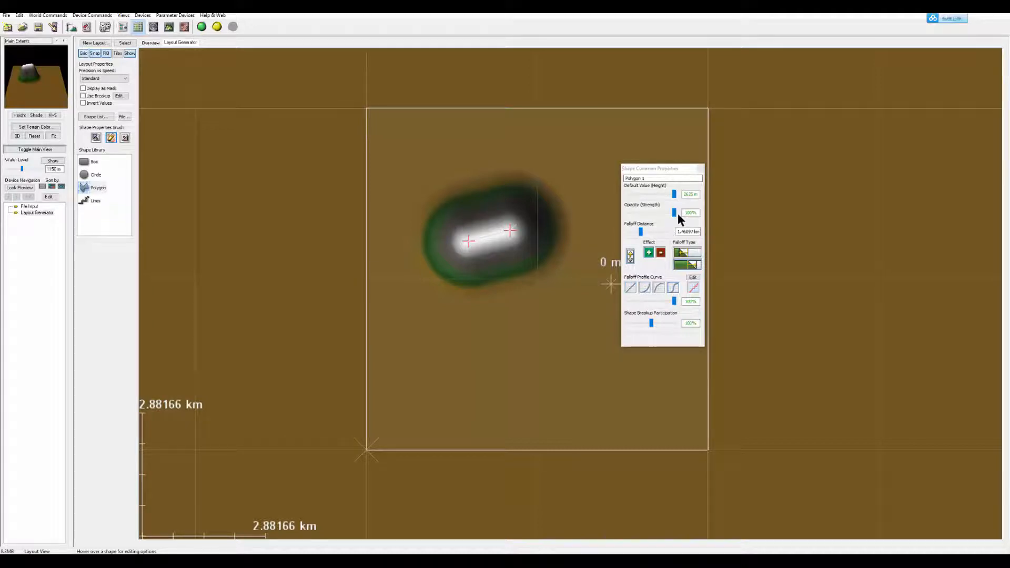
click(701, 168)
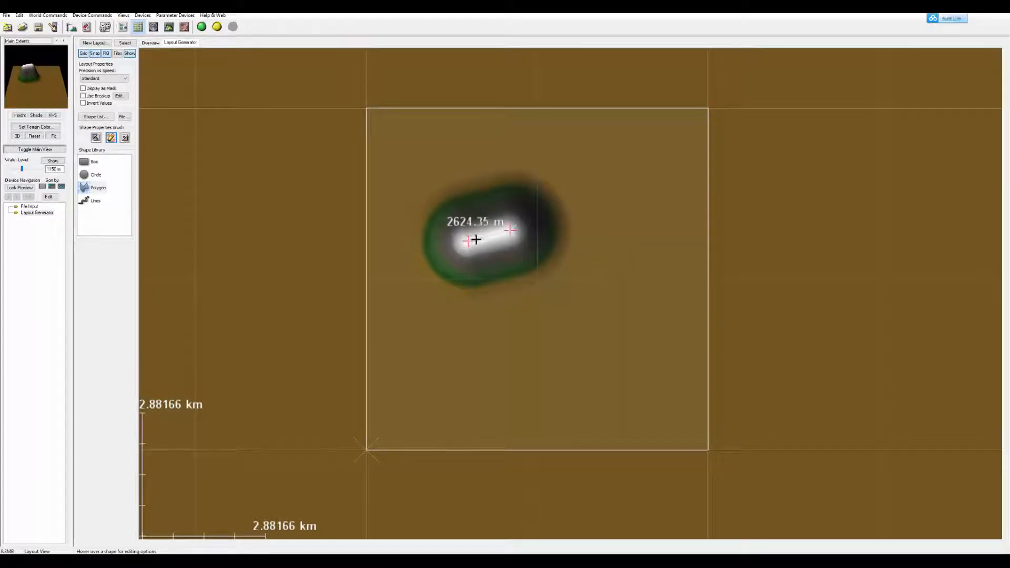
drag(468, 241, 503, 230)
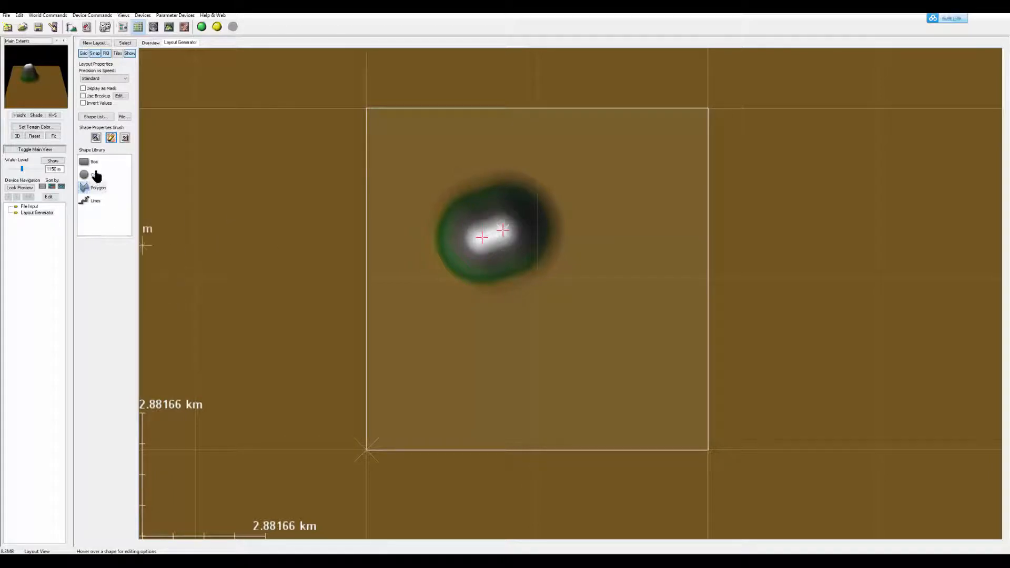
Add a small circle near the center of the world square and roughly halve its falloff distance
click(89, 176)
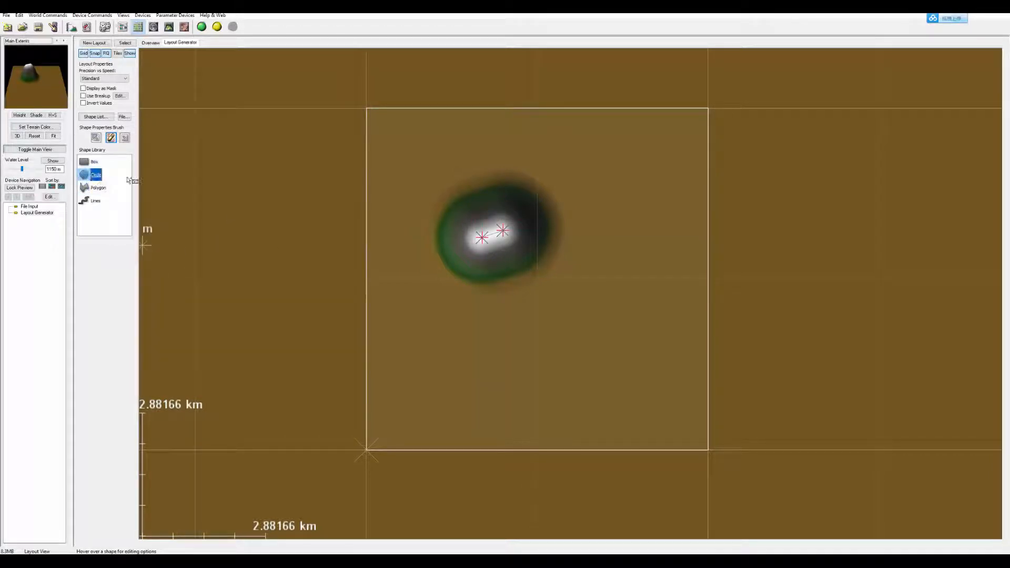
click(520, 292)
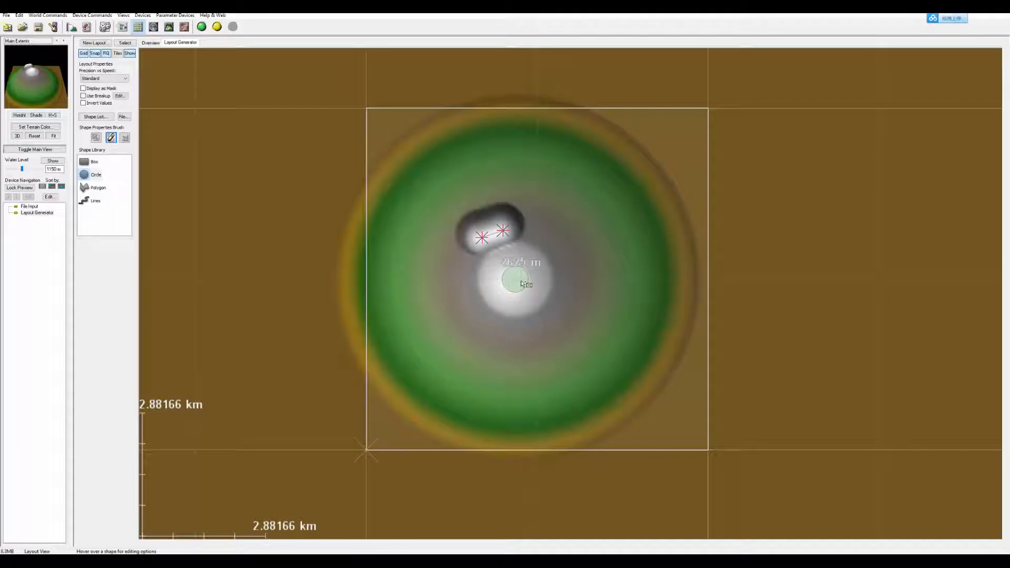
click(510, 275)
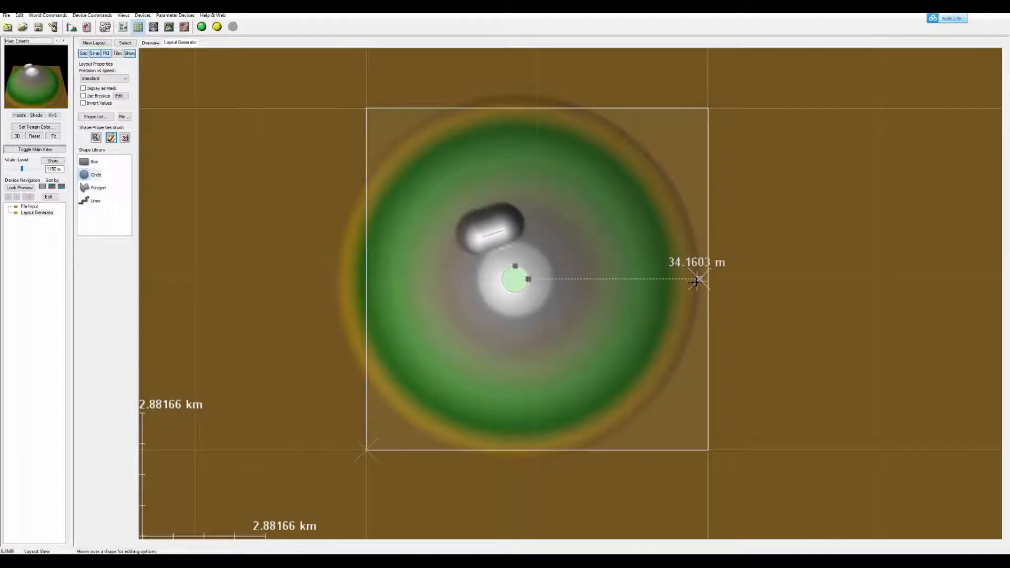
drag(697, 280, 600, 285)
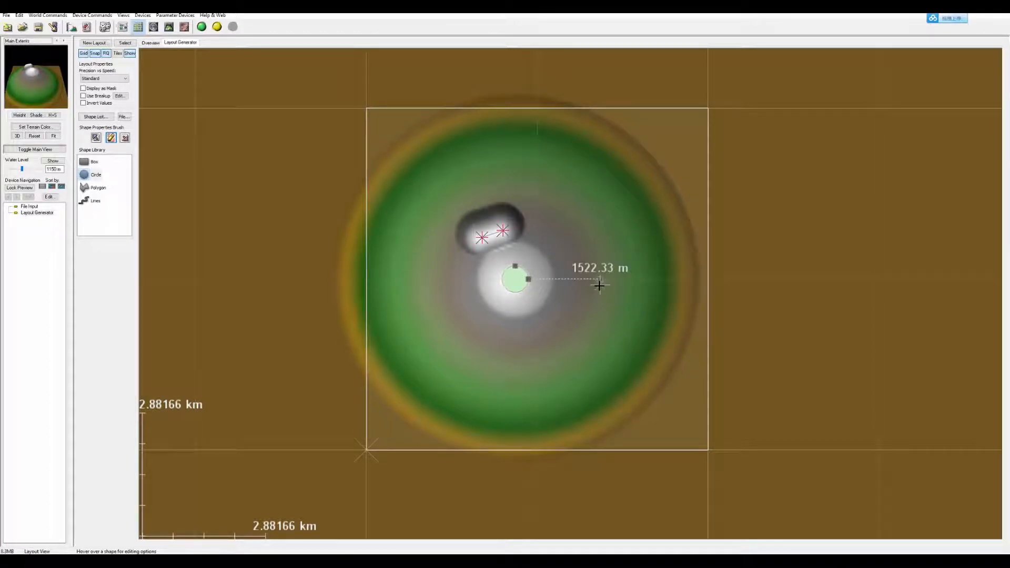
Move the circle directly beneath the two-point polygon and tighten its falloff slightly so both peaks blend
drag(516, 279, 493, 248)
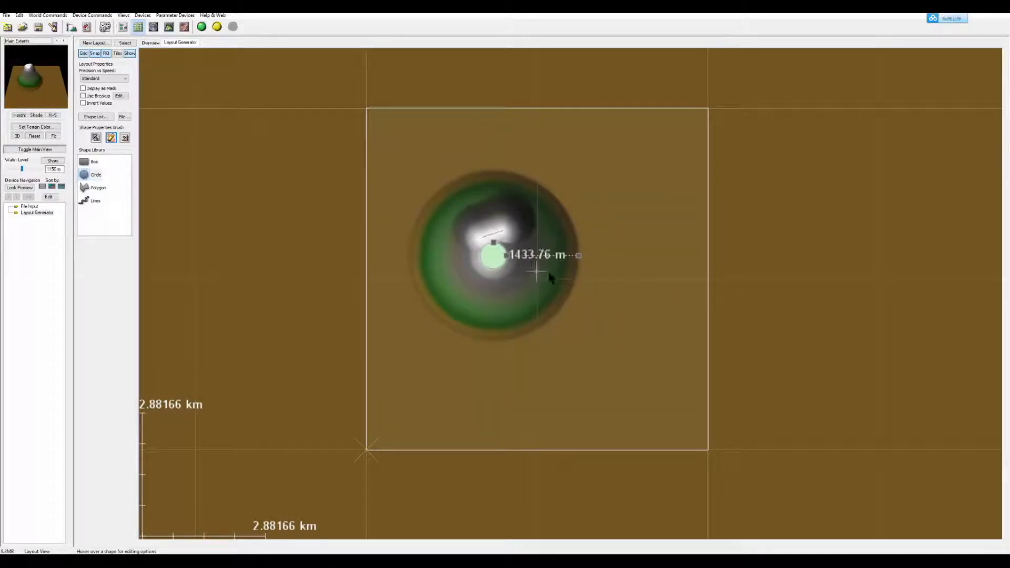
drag(579, 256, 564, 256)
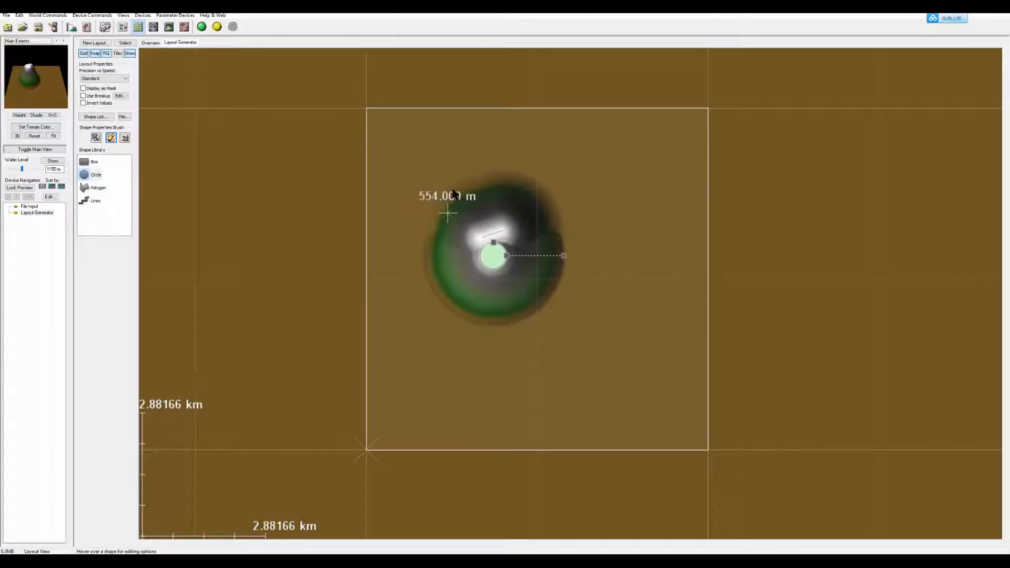
drag(493, 255, 485, 253)
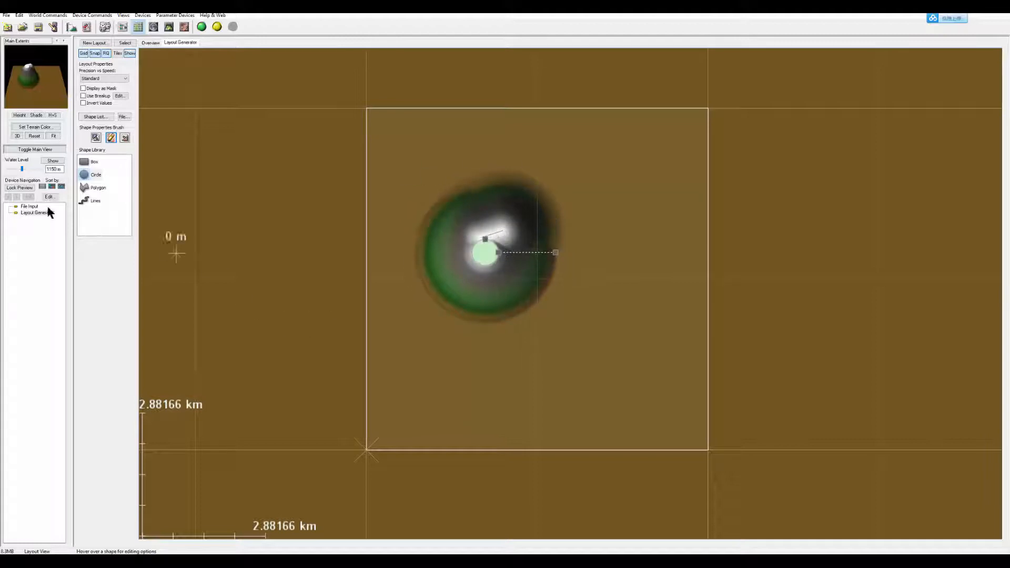
Draw a four-point line shape across the lower half of the world square, try moving it, and delete it
click(92, 203)
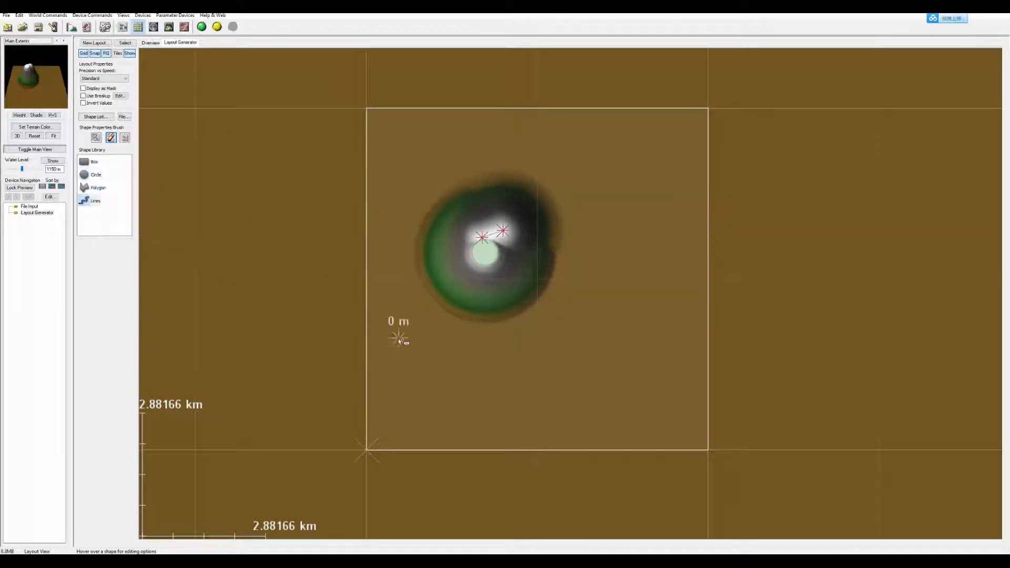
right_click(649, 399)
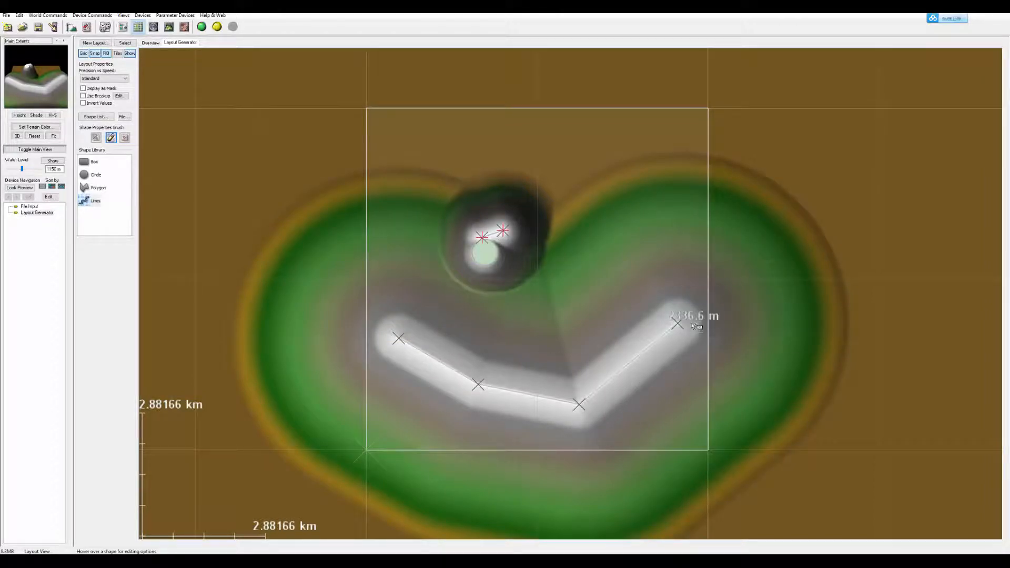
drag(658, 335, 609, 354)
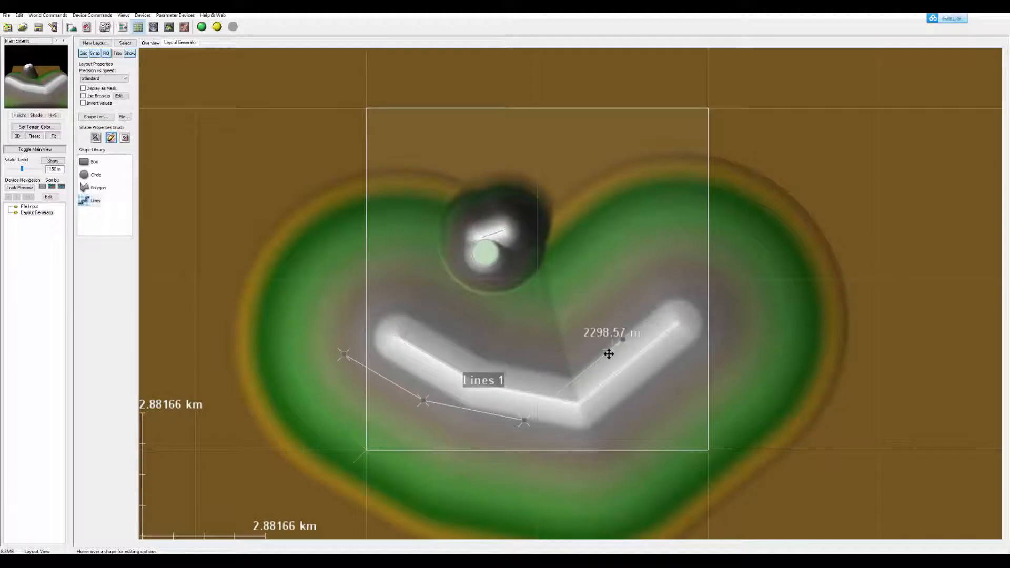
key(Delete)
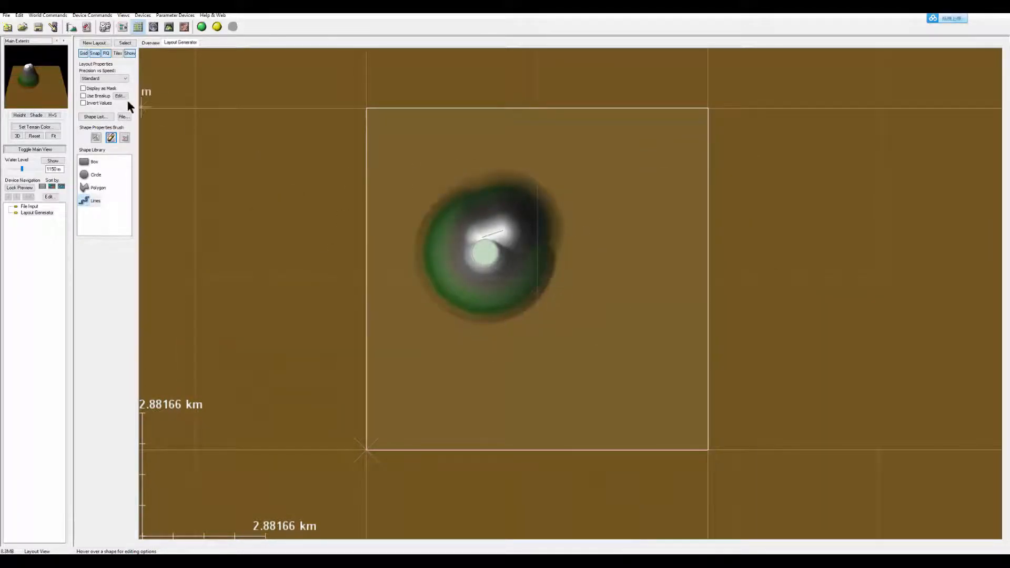
Enable breakup for the layout and set the fractal breakup scale to 3 km
click(82, 96)
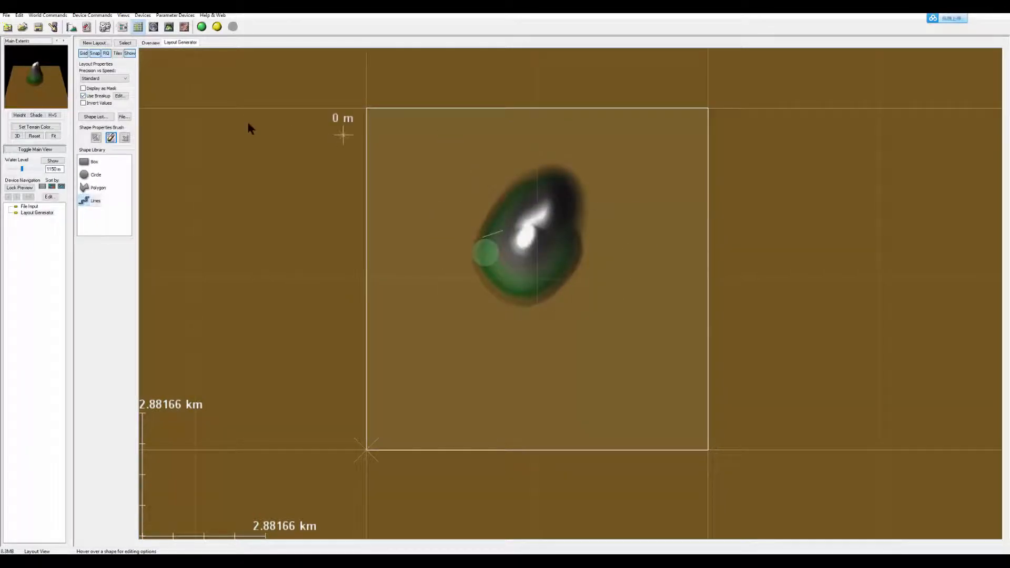
click(120, 95)
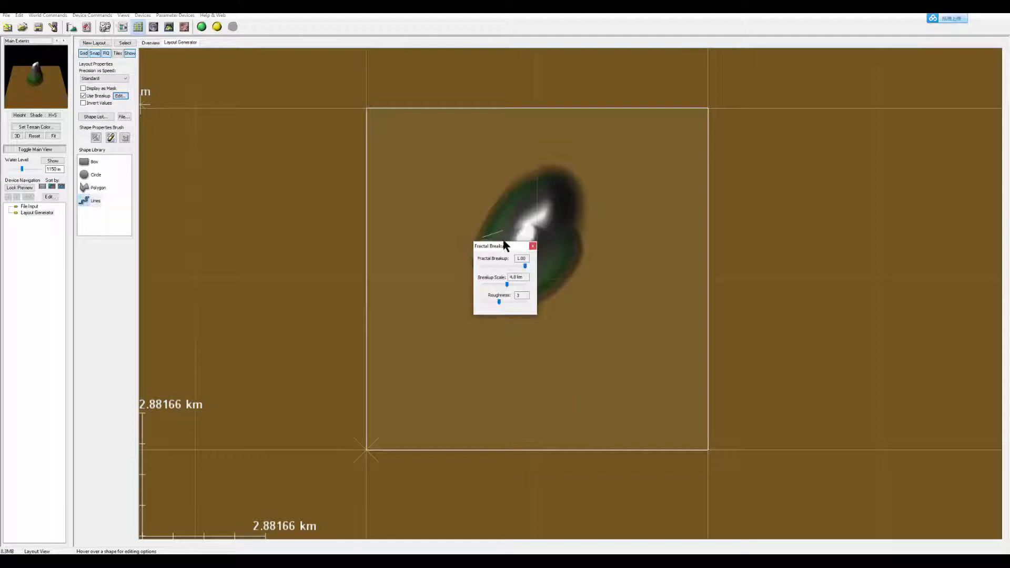
drag(504, 245, 598, 218)
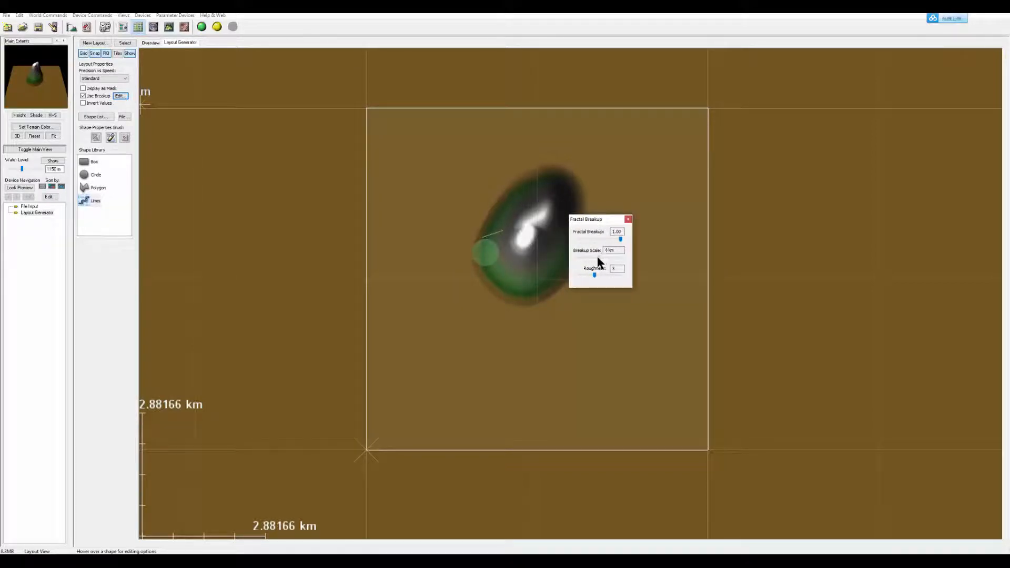
drag(598, 257, 587, 258)
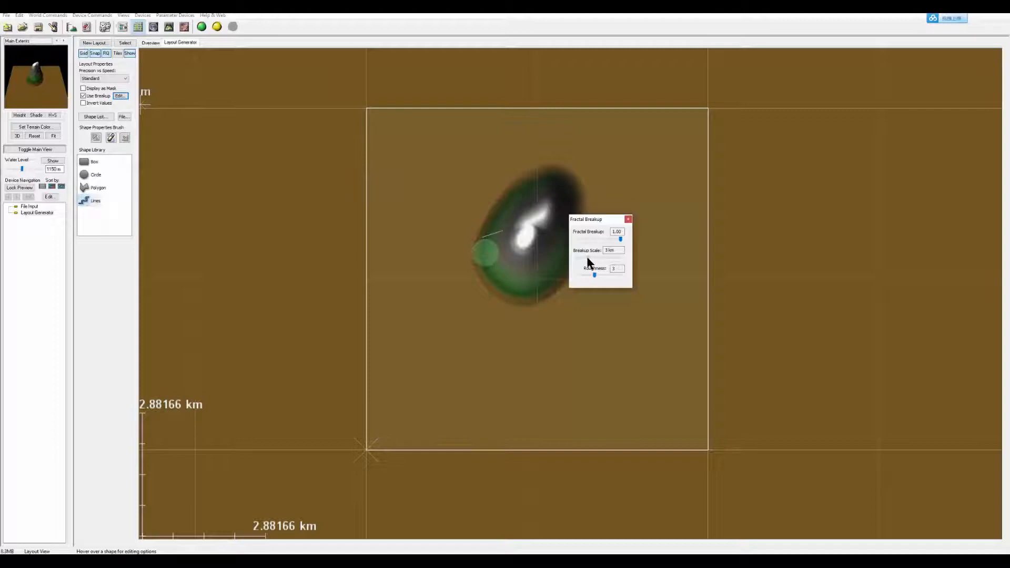
Reduce the layout's fractal breakup scale to about 2.67 km, trying about 1.33 km on the way, and adjust the breakup roughness
click(628, 220)
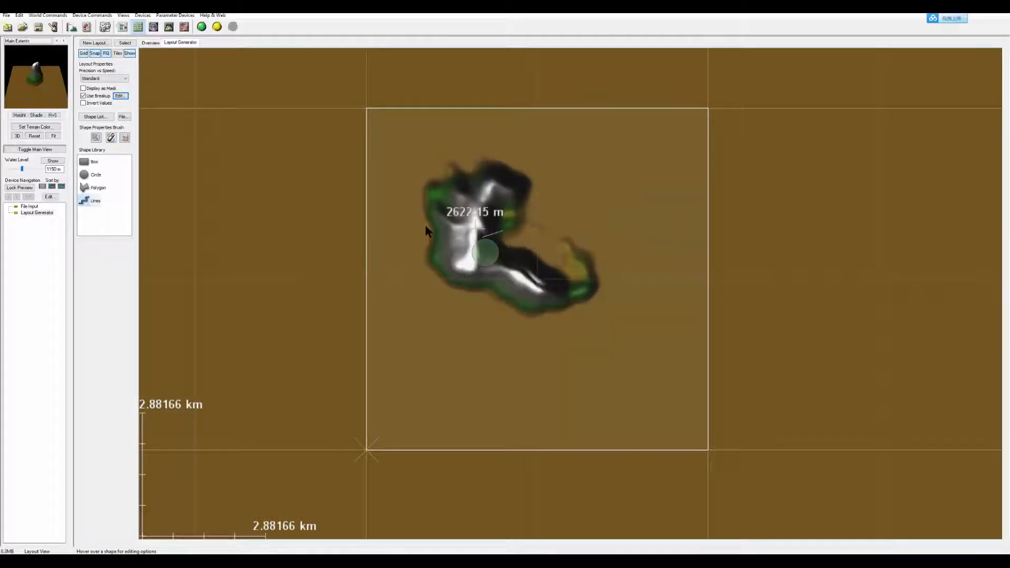
click(126, 95)
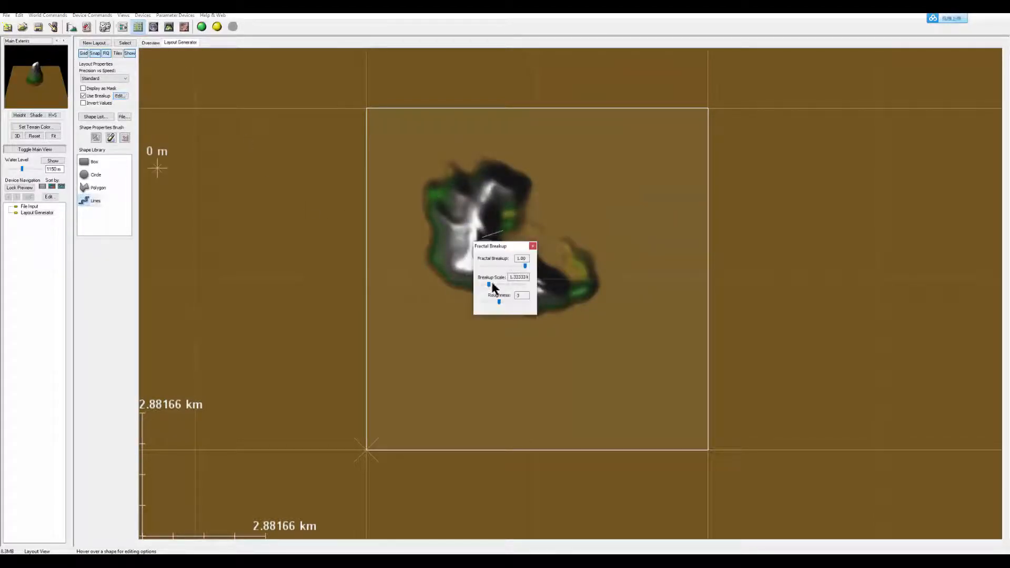
click(532, 246)
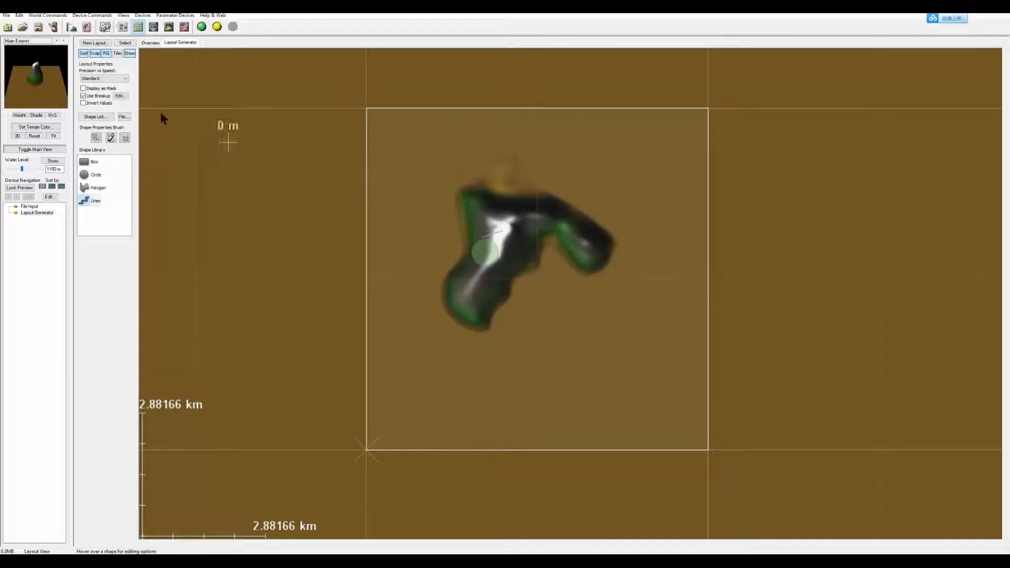
click(120, 96)
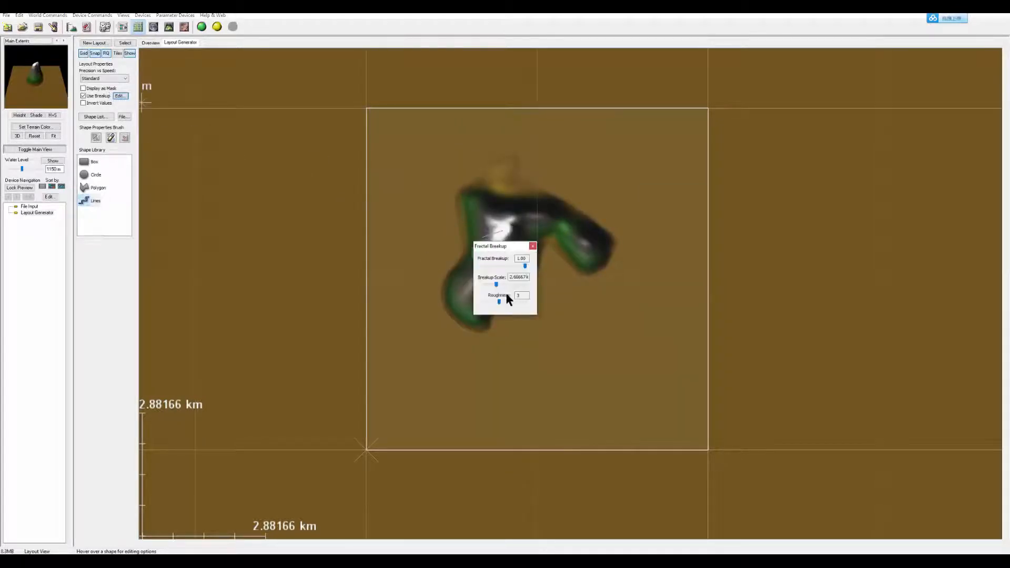
click(531, 247)
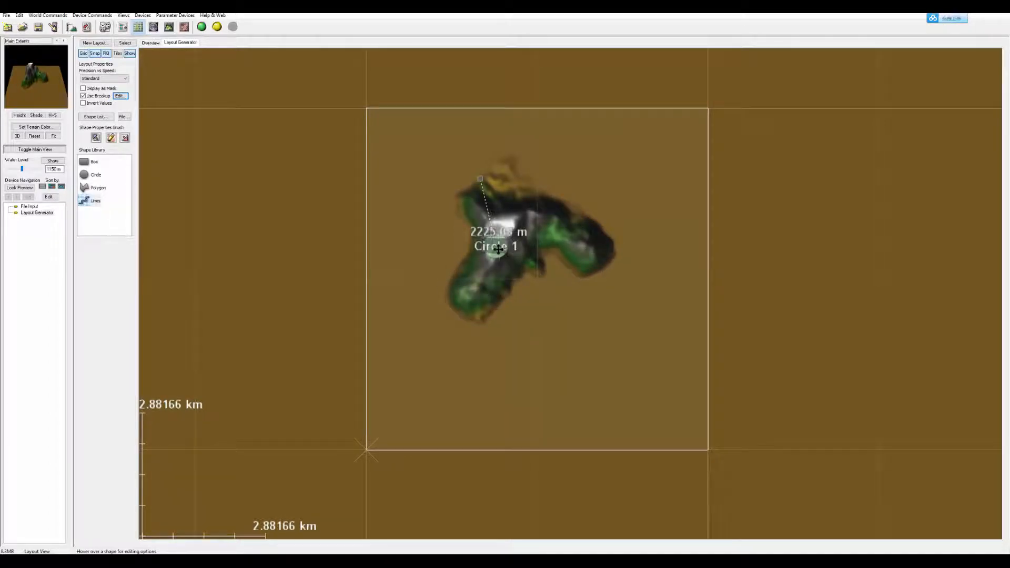
Shift the circle slightly toward the mountain's western side and lengthen its falloff distance
drag(499, 250, 482, 245)
drag(464, 171, 454, 158)
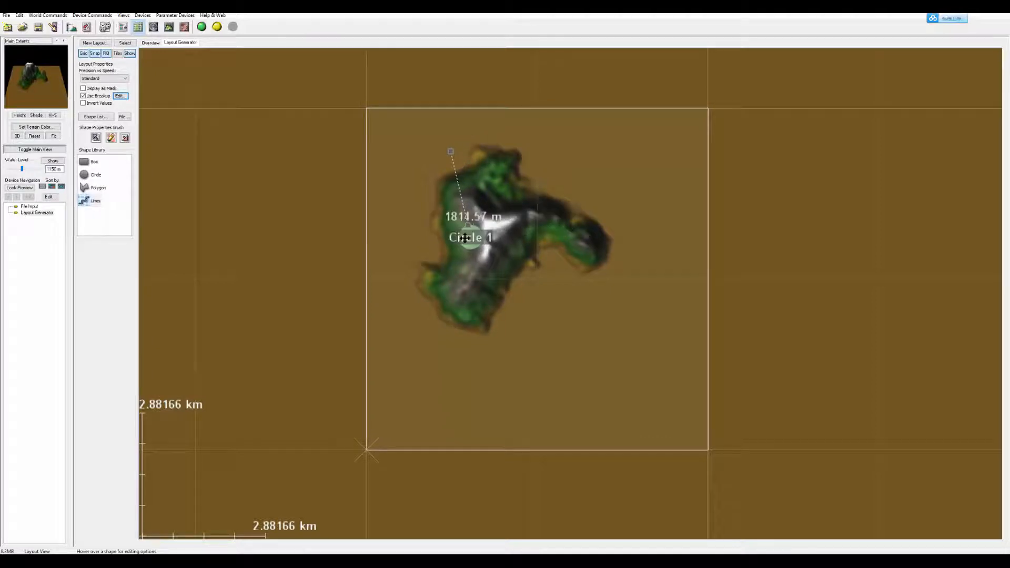
drag(472, 235, 471, 244)
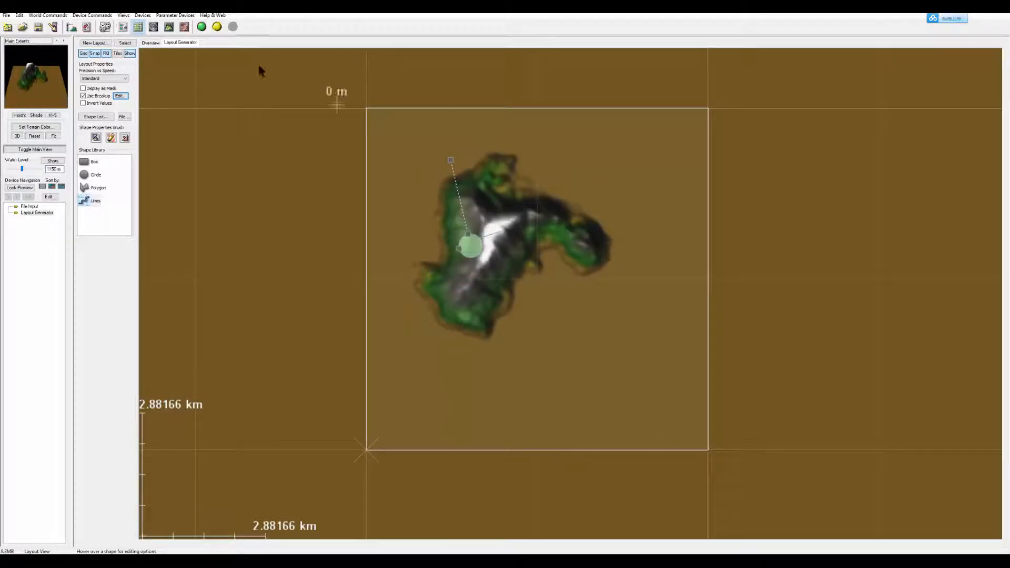
Return to the device network, move File Input slightly farther below the Layout Generator, and preview each device's terrain
click(120, 27)
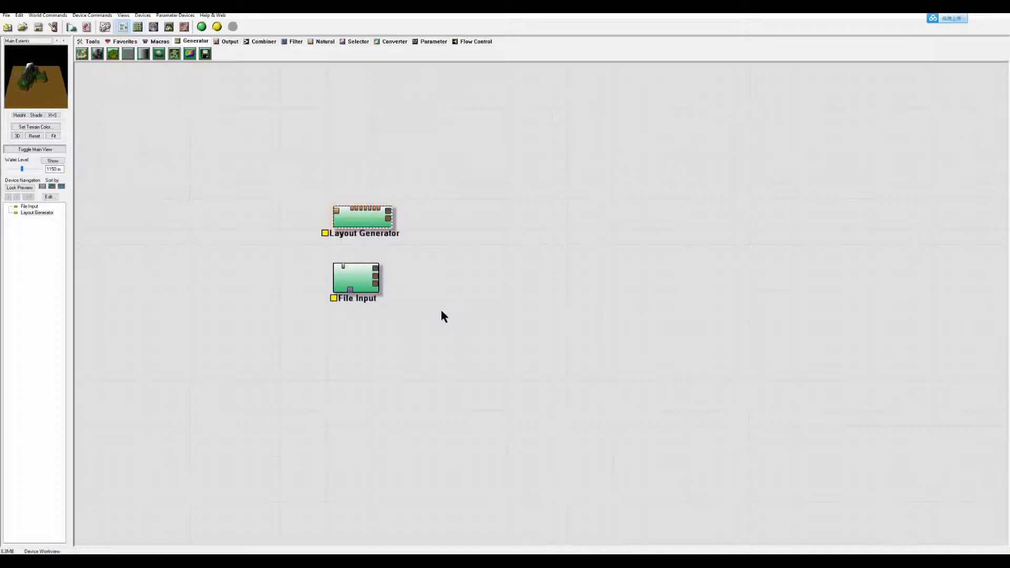
click(356, 278)
click(346, 286)
mouse_move(346, 286)
mouse_down()
mouse_move(371, 263)
mouse_move(349, 287)
mouse_up()
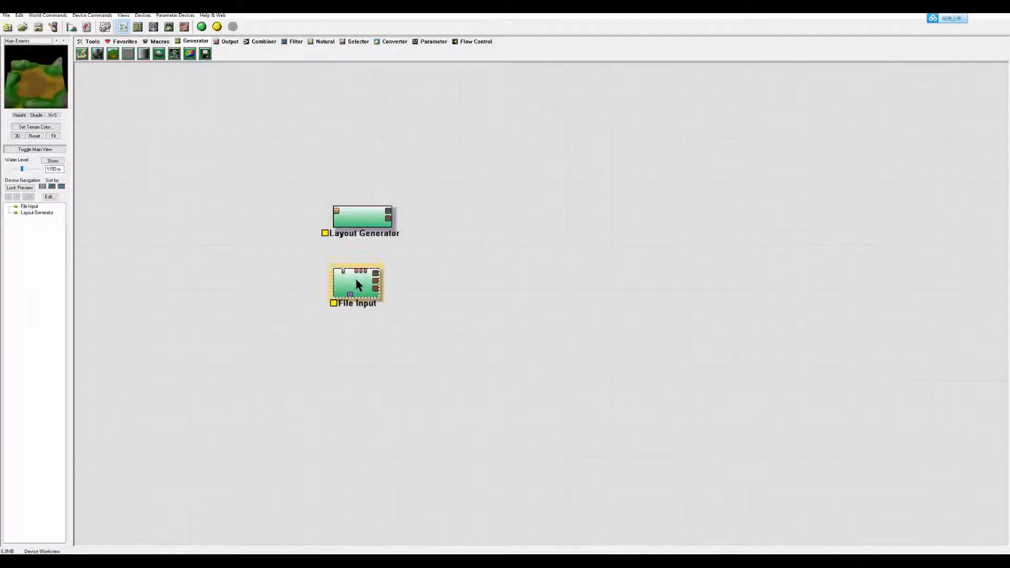
click(353, 213)
drag(353, 209, 301, 209)
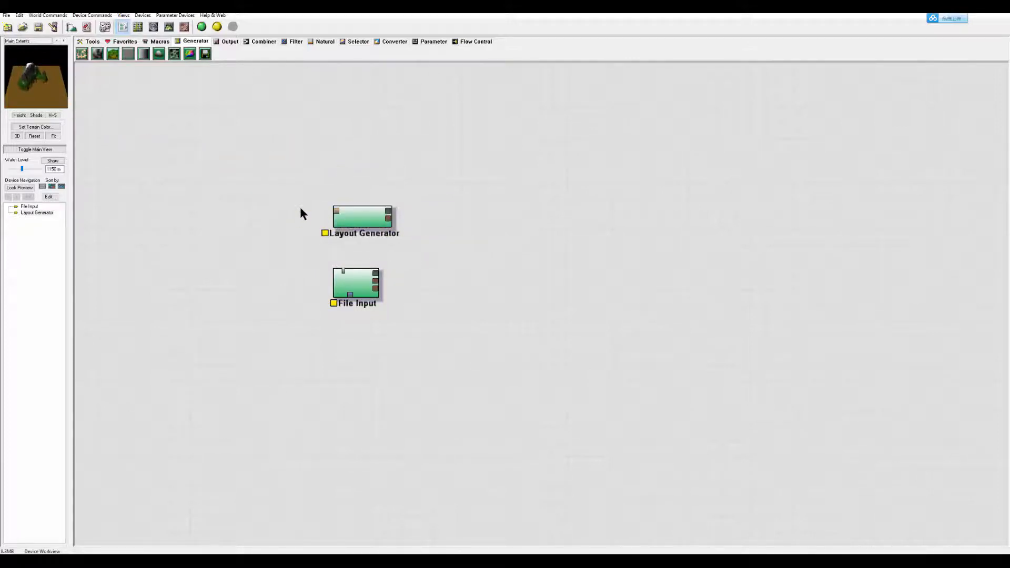
Add a Combiner, connect the main outputs of the Layout Generator and File Input to it, and preview the combined terrain
click(266, 42)
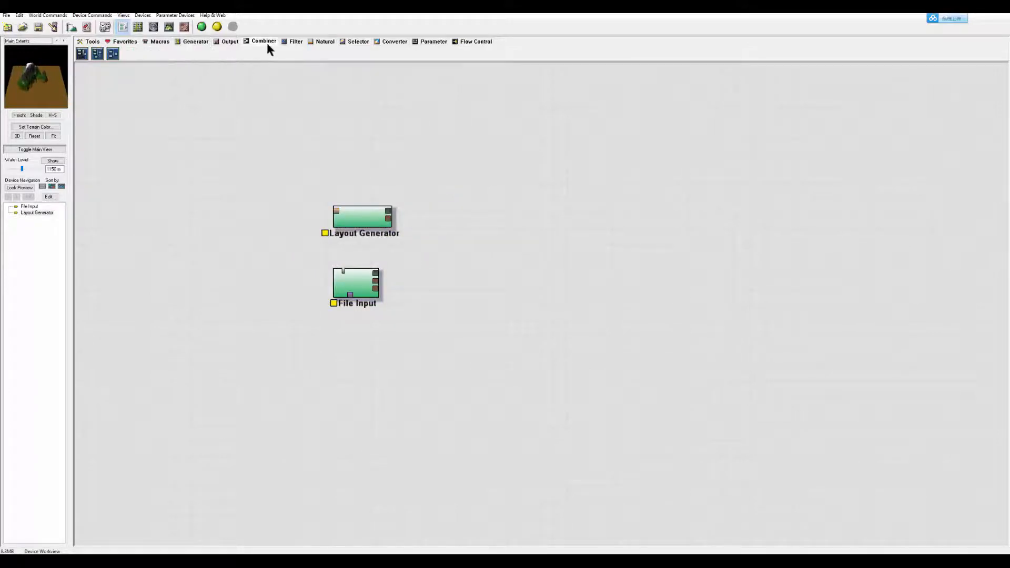
drag(112, 53, 471, 265)
drag(390, 211, 452, 257)
drag(378, 272, 465, 255)
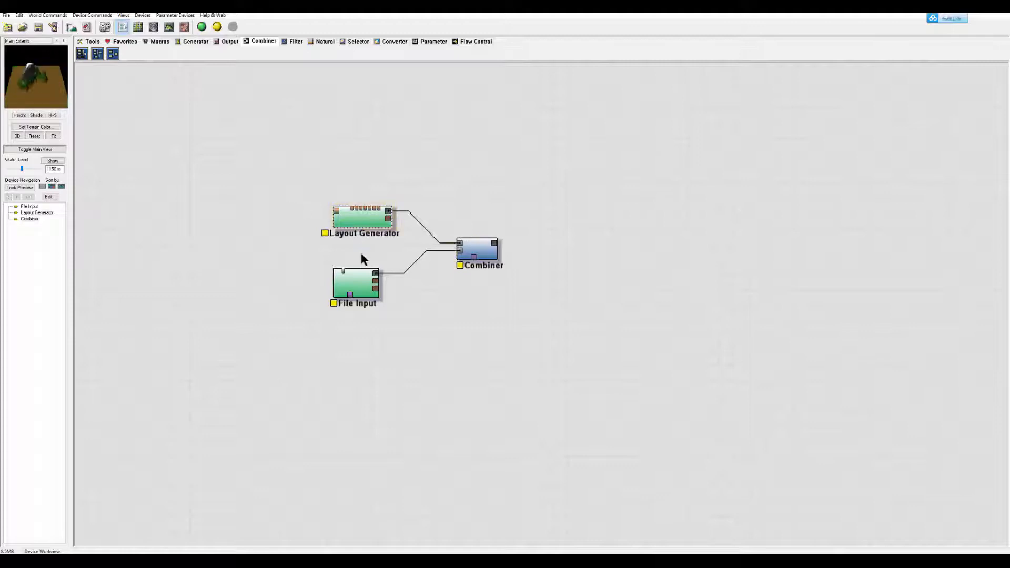
click(366, 281)
click(477, 248)
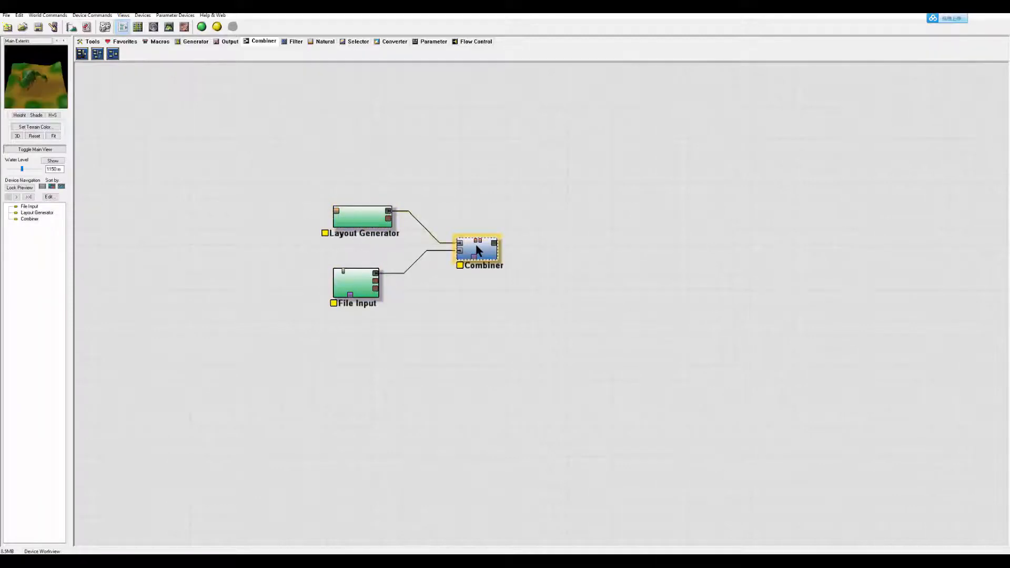
Set the Combiner's method to Add and its strength to about 0.98
double_click(478, 243)
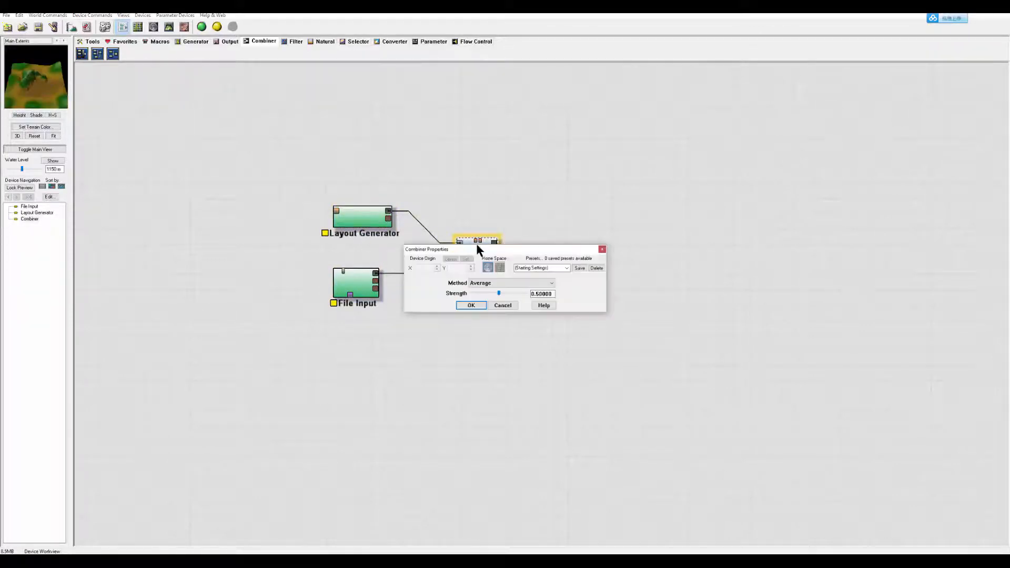
drag(476, 243, 468, 107)
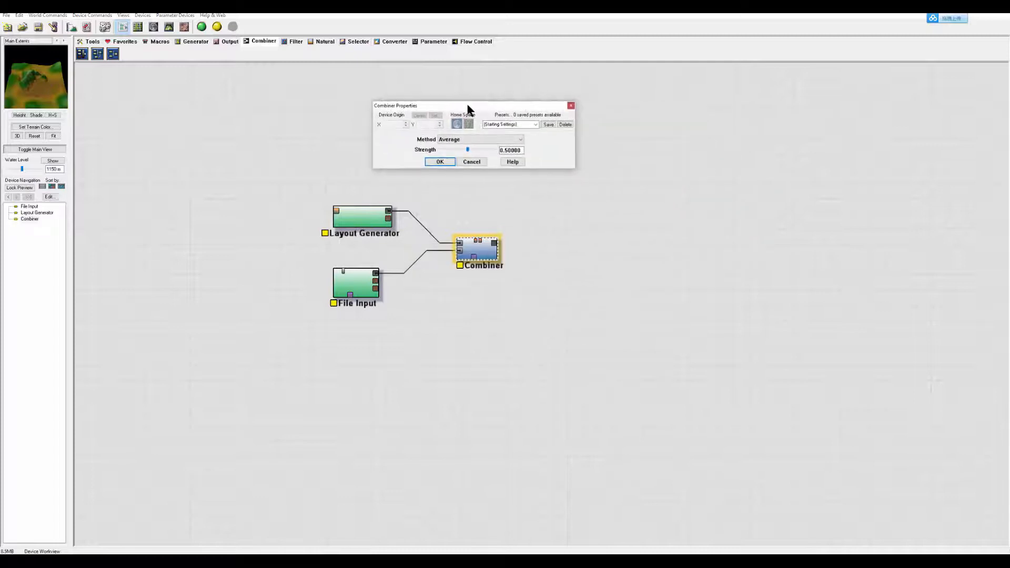
click(471, 140)
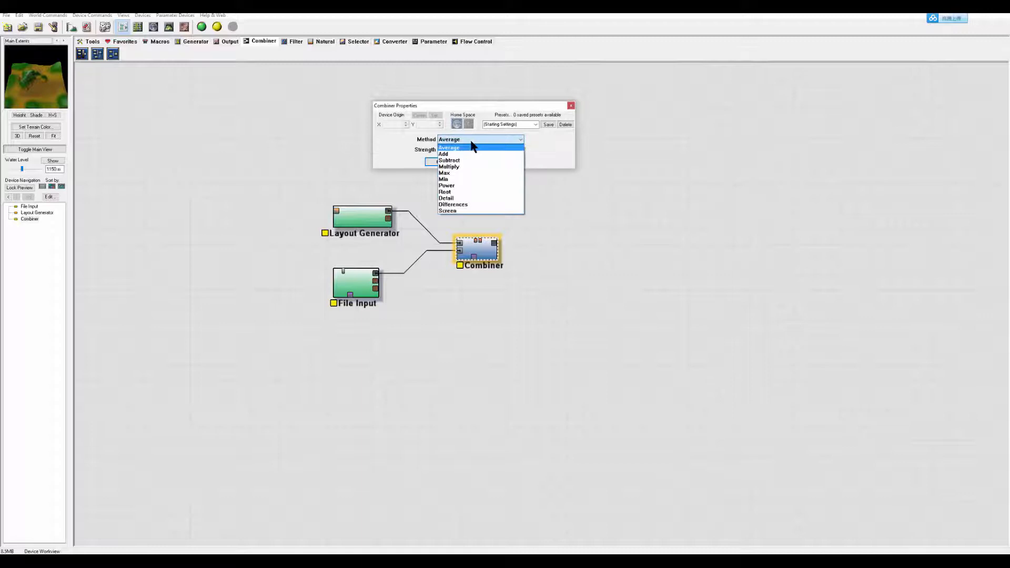
click(455, 154)
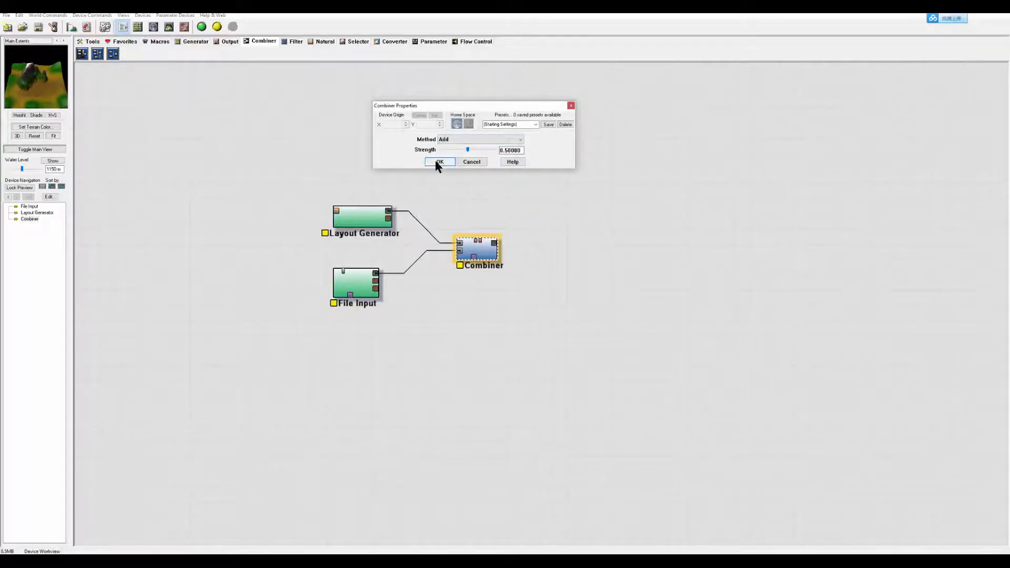
click(440, 162)
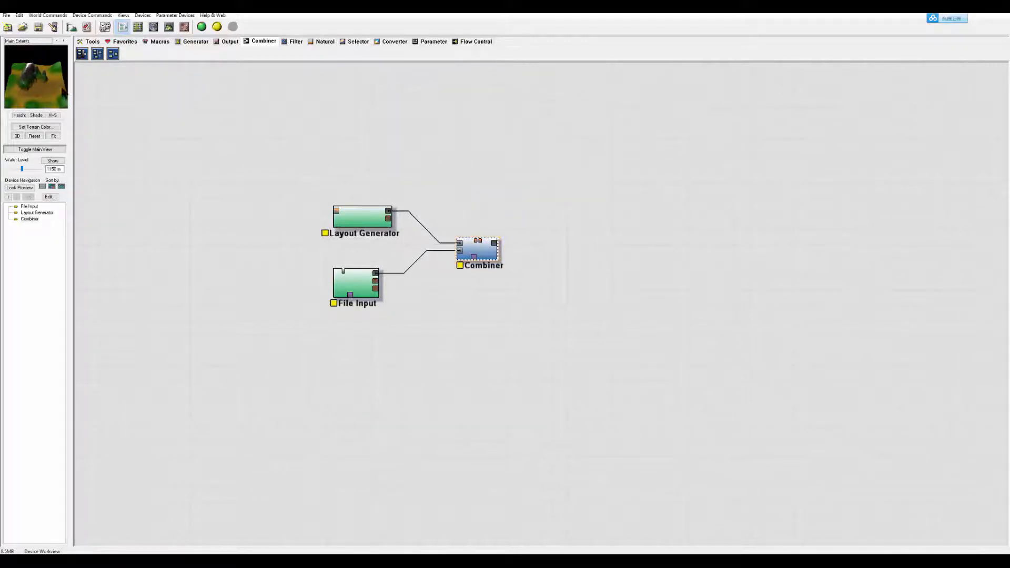
double_click(480, 251)
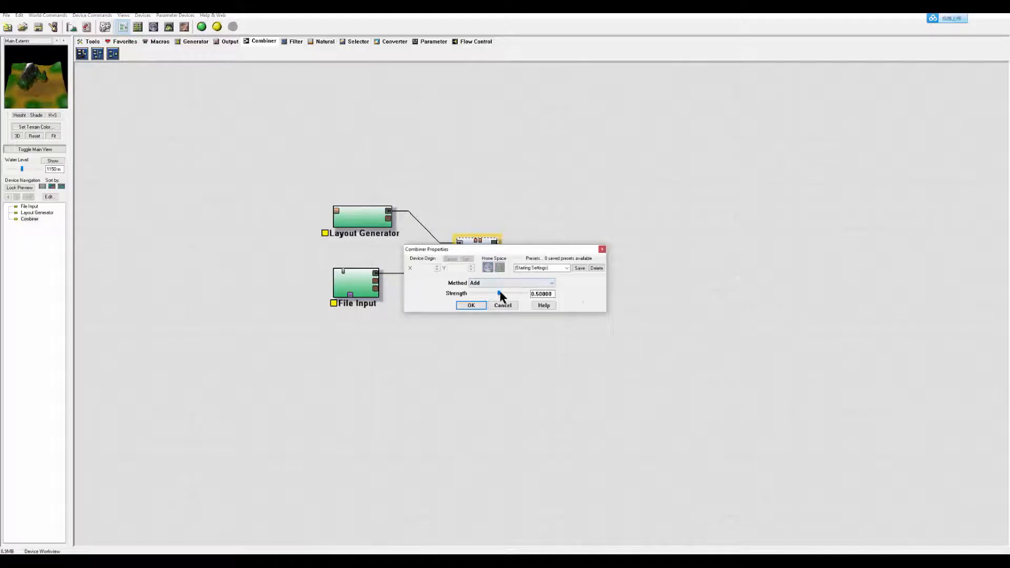
drag(500, 292, 557, 293)
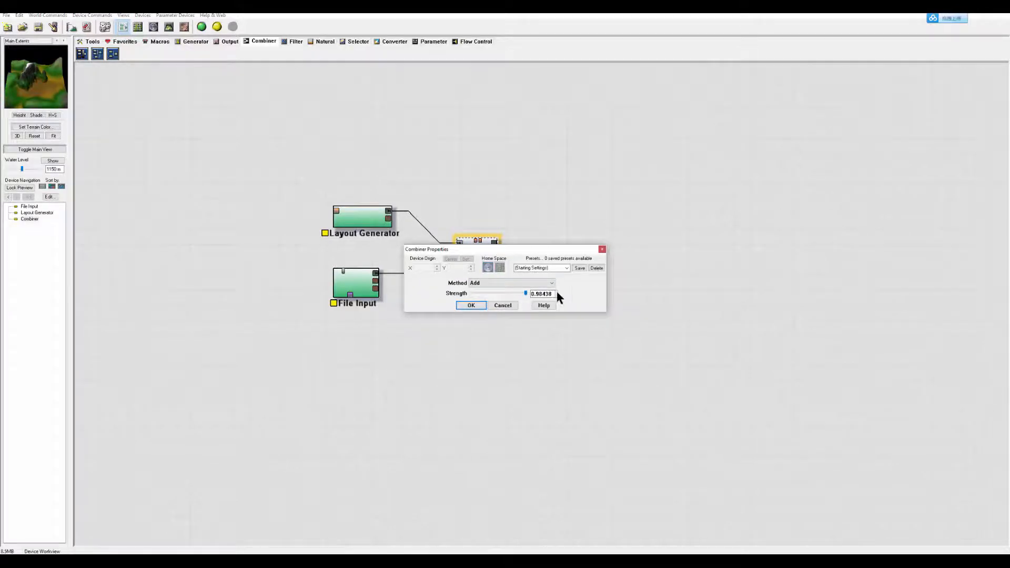
click(471, 305)
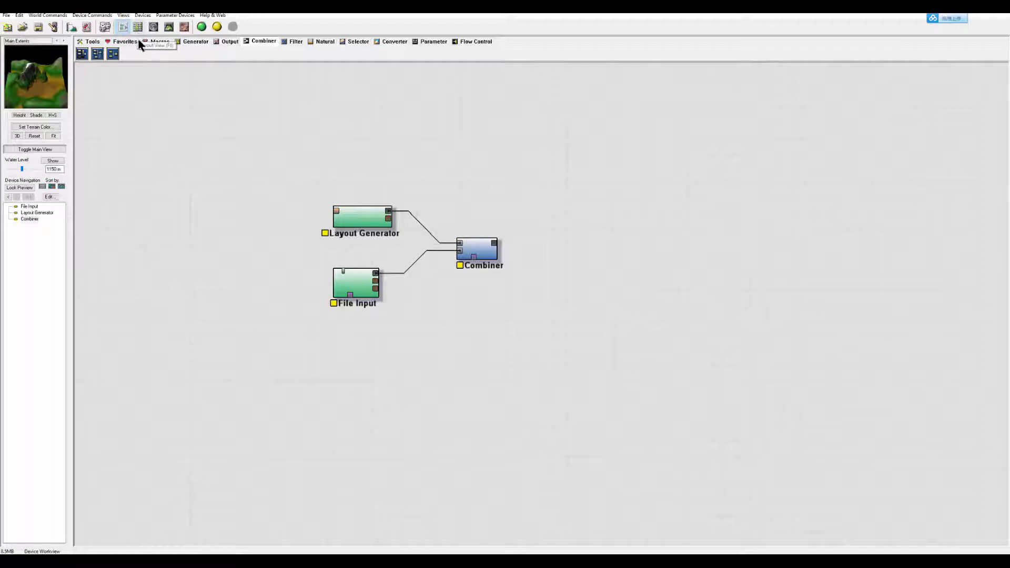
Select the three connected devices and move them together farther left to free space after the Combiner
click(196, 41)
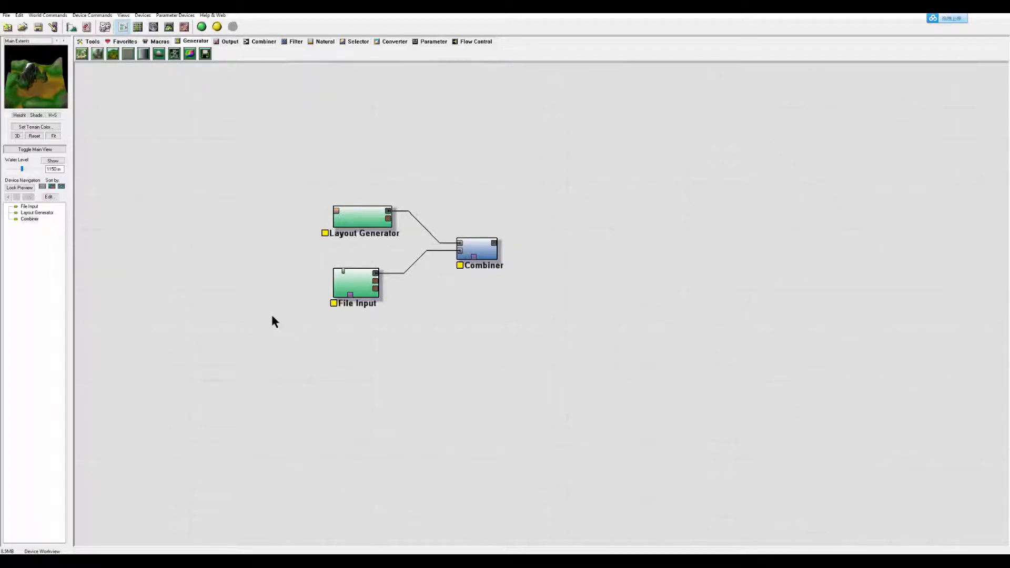
drag(230, 142, 547, 354)
drag(476, 276, 374, 268)
click(264, 125)
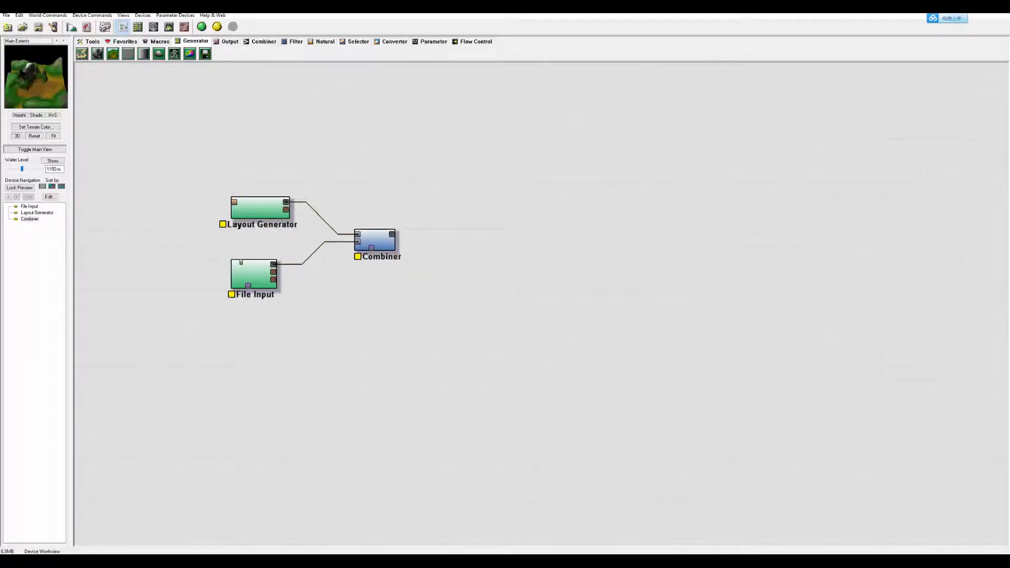
Examine the Combiner's terrain in the 3D view from several sides
drag(20, 71, 58, 96)
drag(167, 120, 447, 349)
click(372, 239)
click(169, 26)
drag(728, 346, 605, 348)
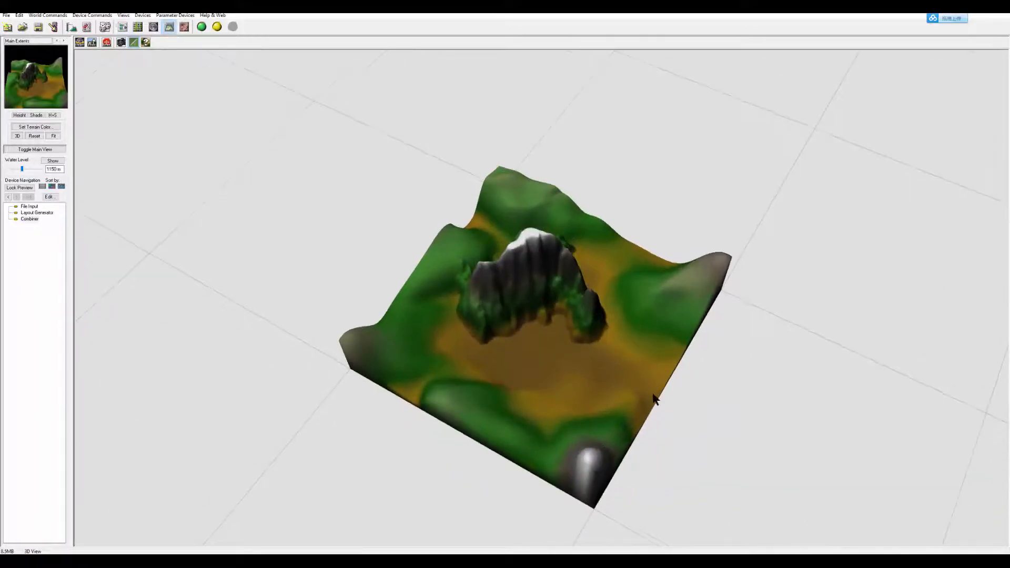
drag(654, 394, 326, 356)
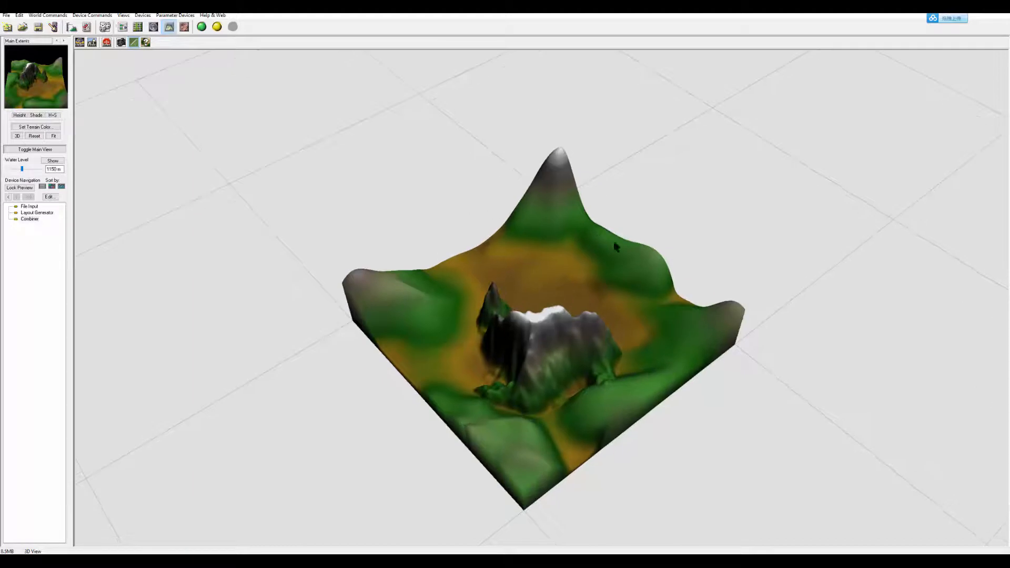
drag(670, 221, 868, 194)
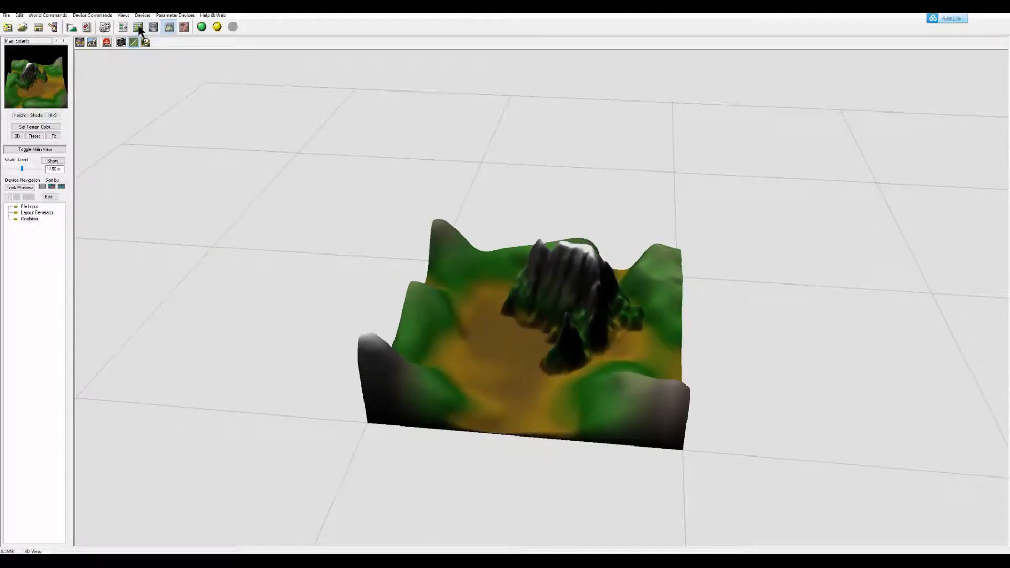
Return to the device network and place an Advanced Perlin generator above and to the right of the Combiner
click(123, 26)
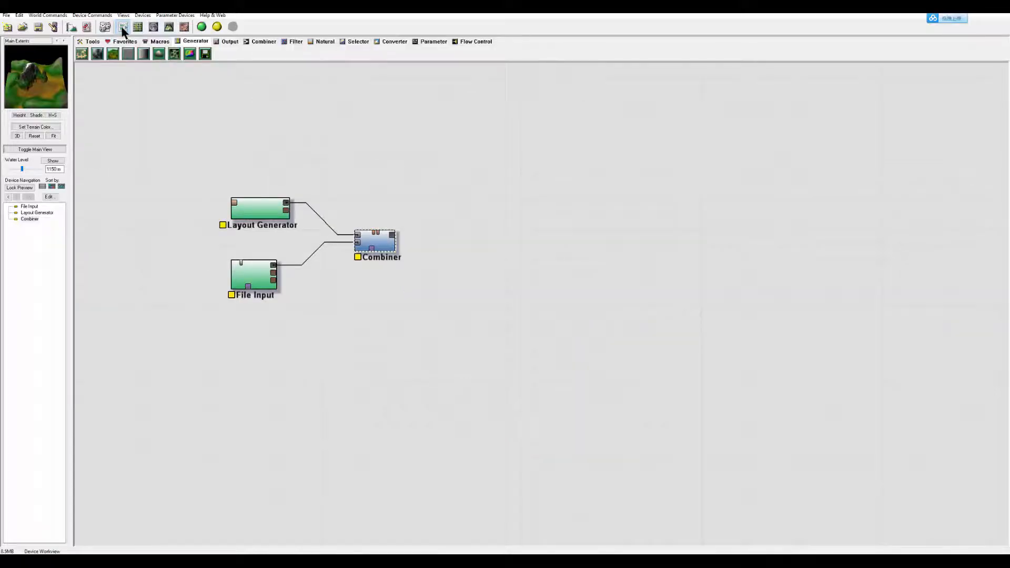
click(112, 54)
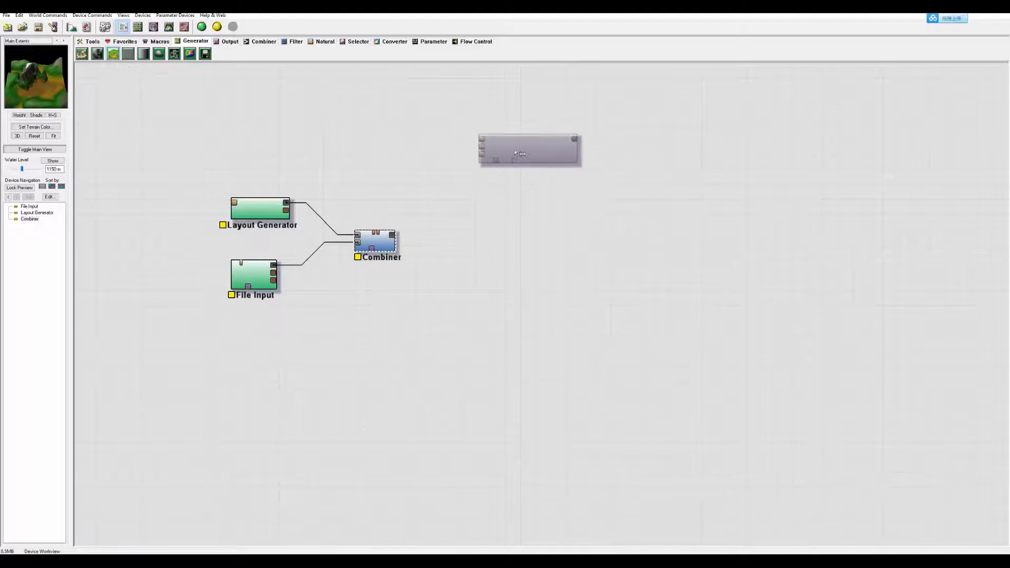
click(470, 158)
click(472, 153)
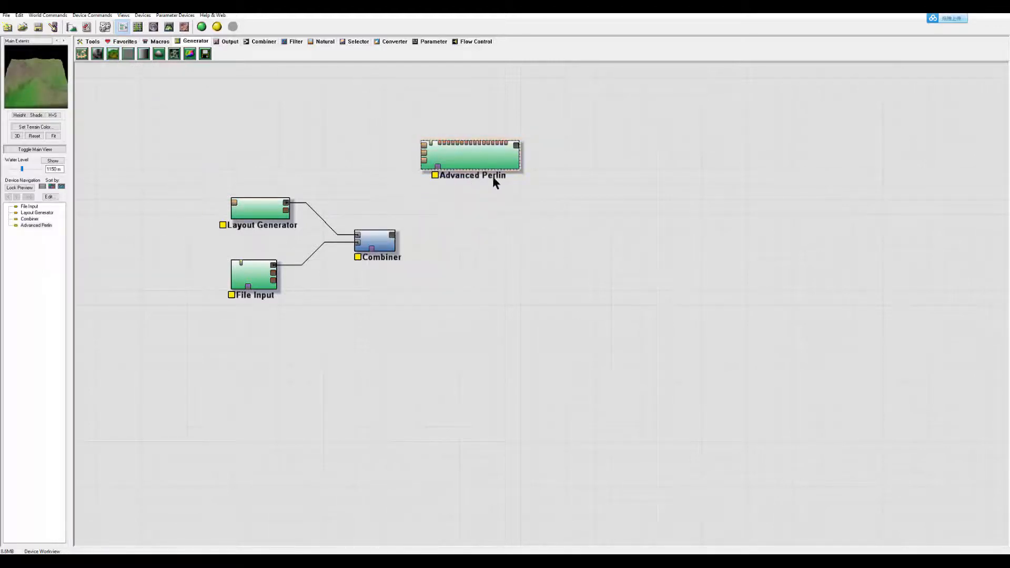
drag(440, 158, 450, 169)
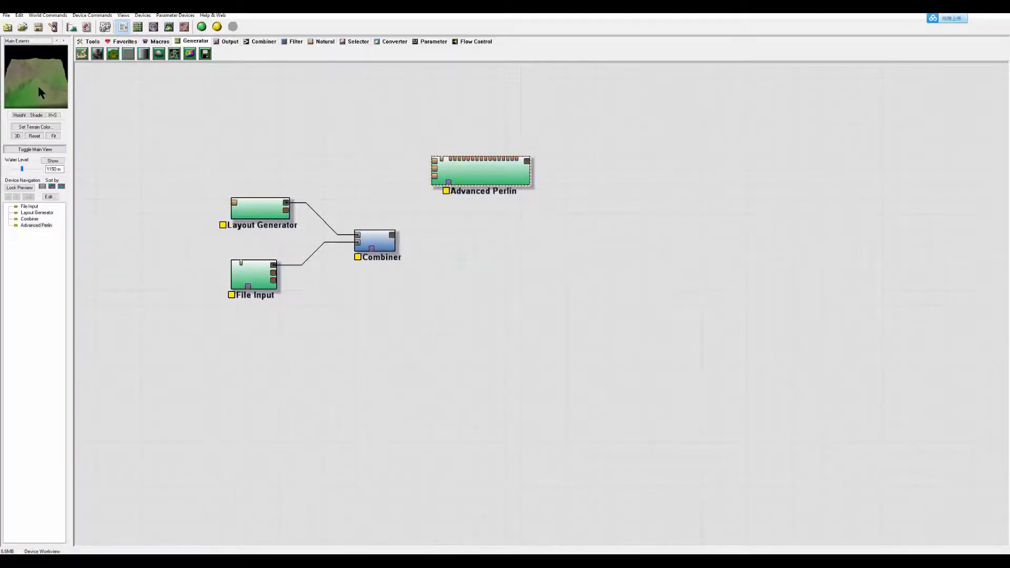
Open the Advanced Perlin generator's settings and try the Ridged, Billowy and Smooth Ridged styles, ending back on Basic
double_click(478, 170)
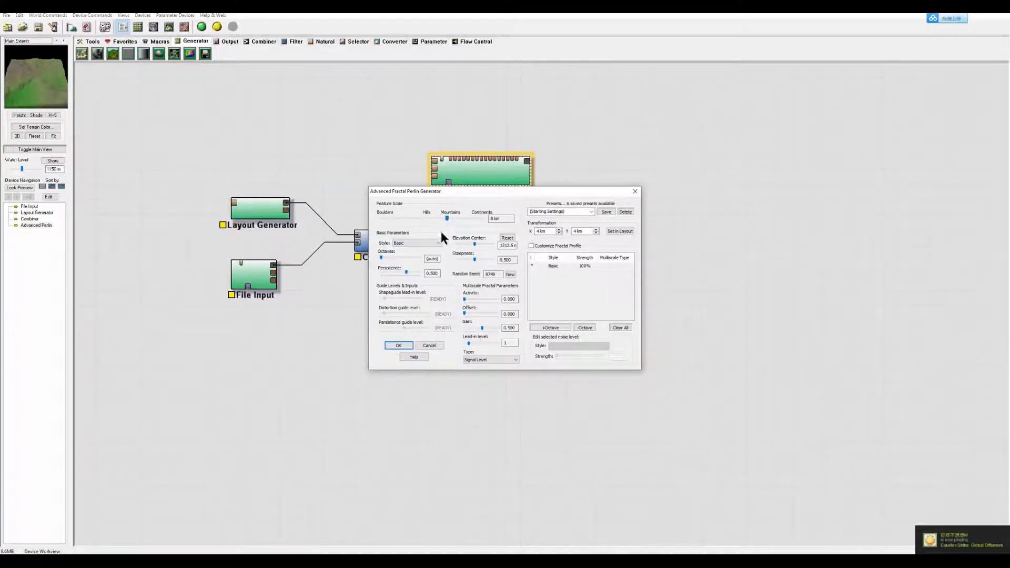
click(403, 244)
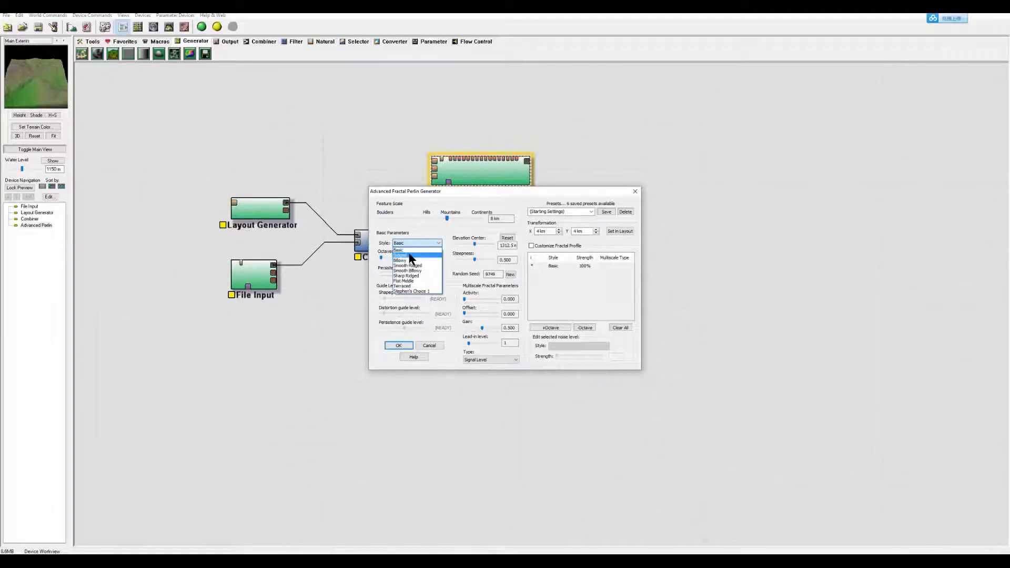
click(409, 255)
click(414, 244)
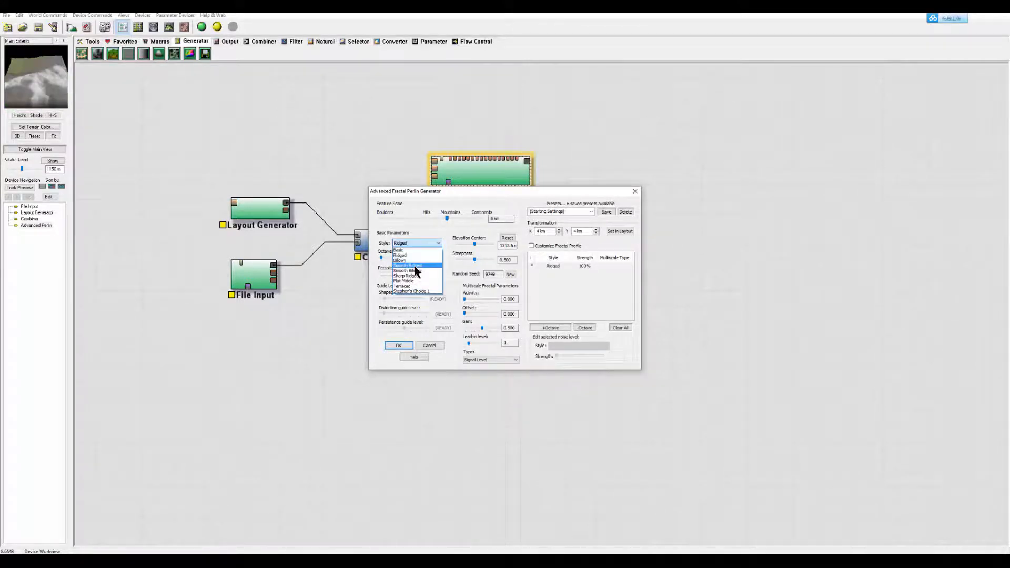
click(414, 260)
click(415, 242)
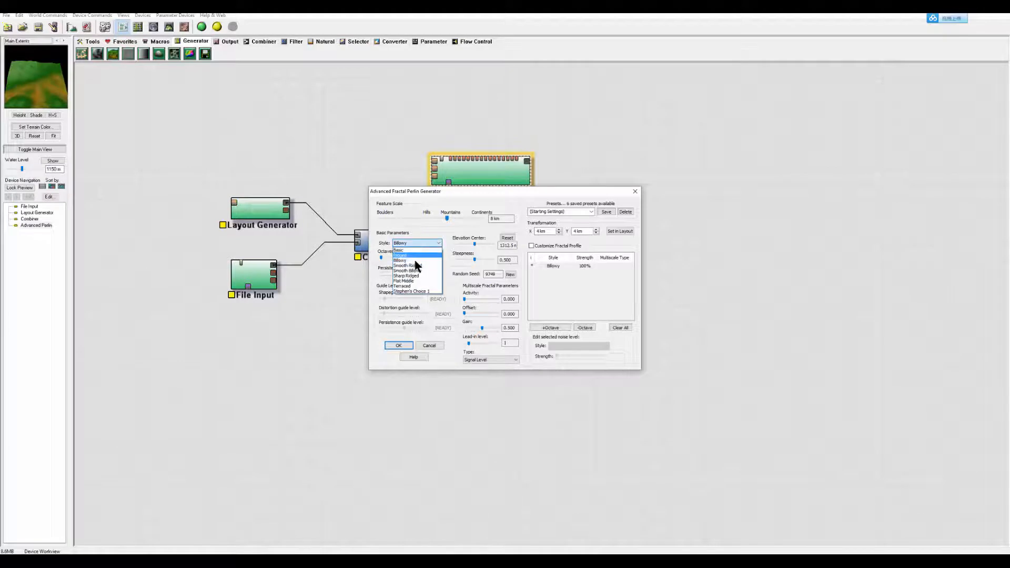
click(416, 265)
click(414, 244)
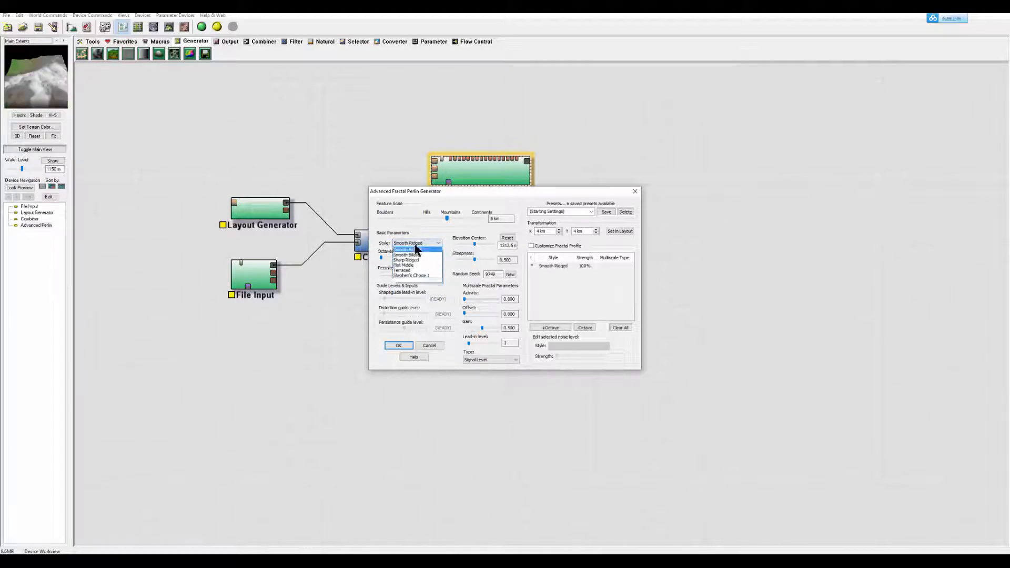
click(409, 251)
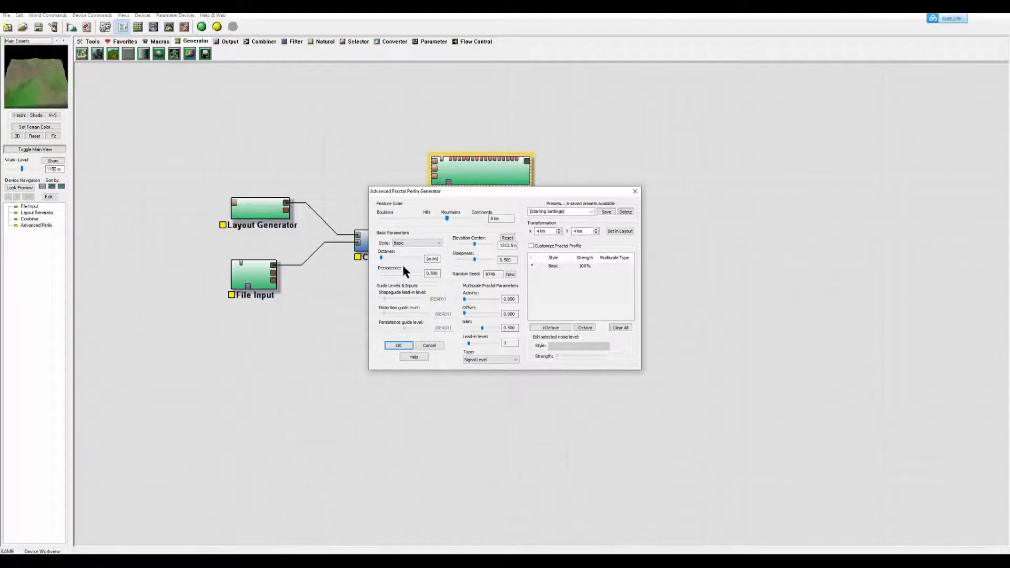
Set the Perlin's octaves to 10, persistence to about 0.609, elevation center to about 984 and steepness to about 0.219
drag(381, 257, 412, 258)
drag(407, 271, 406, 270)
mouse_move(474, 243)
mouse_down()
mouse_move(455, 244)
mouse_move(462, 257)
mouse_move(498, 259)
mouse_move(466, 257)
mouse_move(467, 246)
mouse_up()
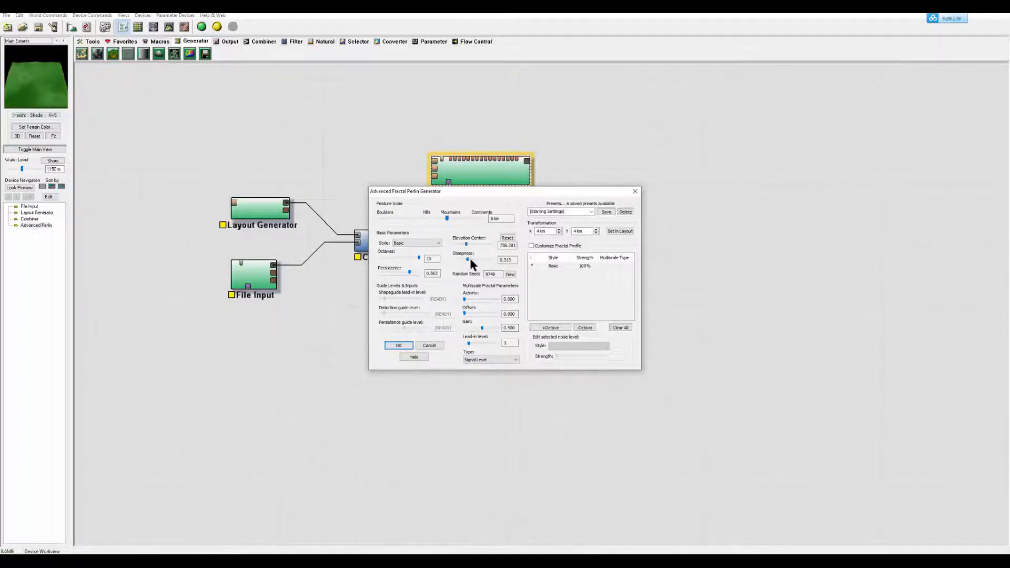
drag(462, 256, 469, 243)
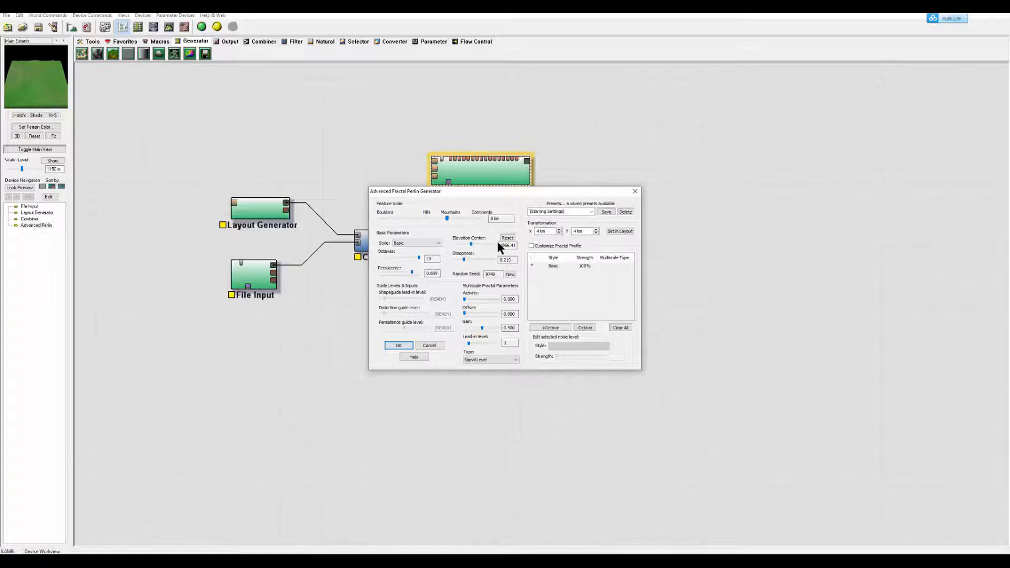
drag(470, 245, 470, 246)
Set the Perlin's multiscale fractal activity to about 0.094 and offset to 1.000, and accept the settings
drag(476, 298, 477, 313)
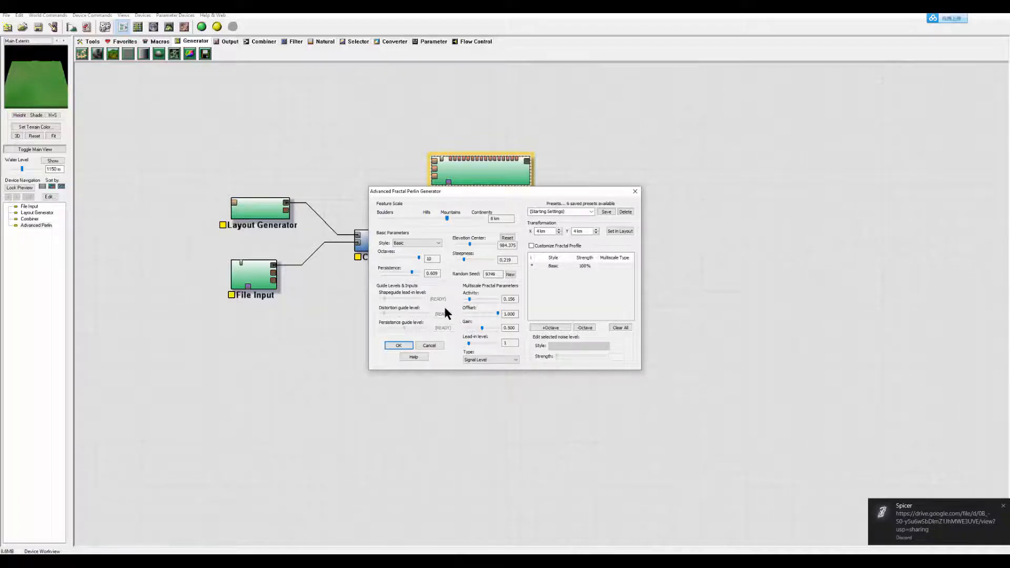
drag(465, 298, 467, 299)
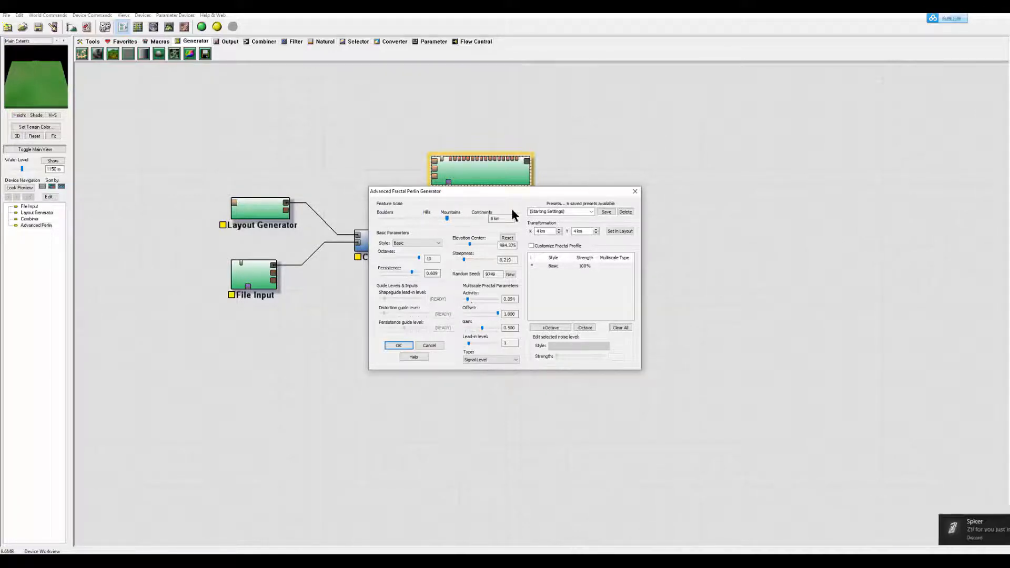
drag(538, 191, 594, 183)
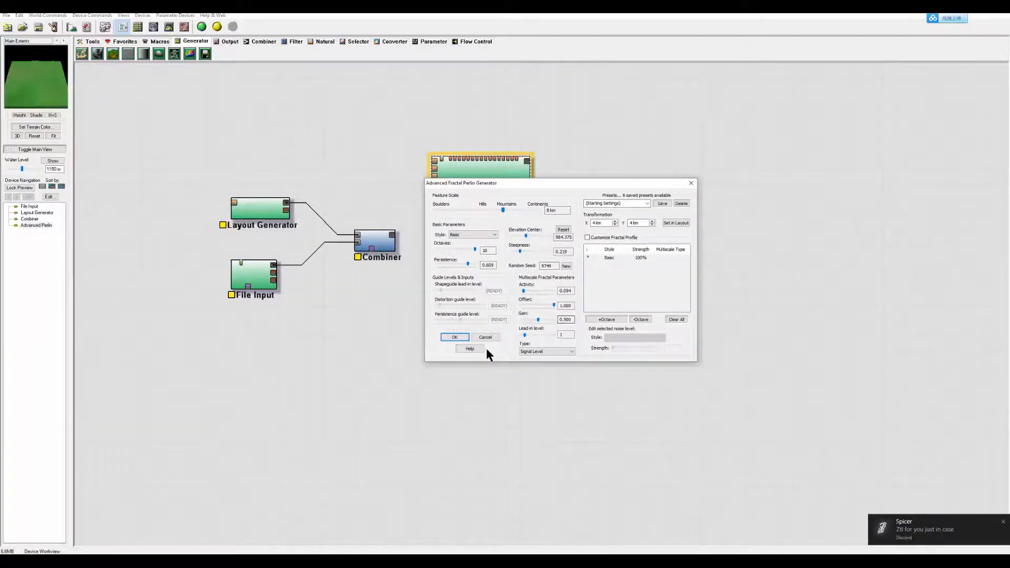
click(455, 337)
Move the Advanced Perlin above the existing Combiner and place a second Combiner to the right of both
drag(481, 168, 352, 158)
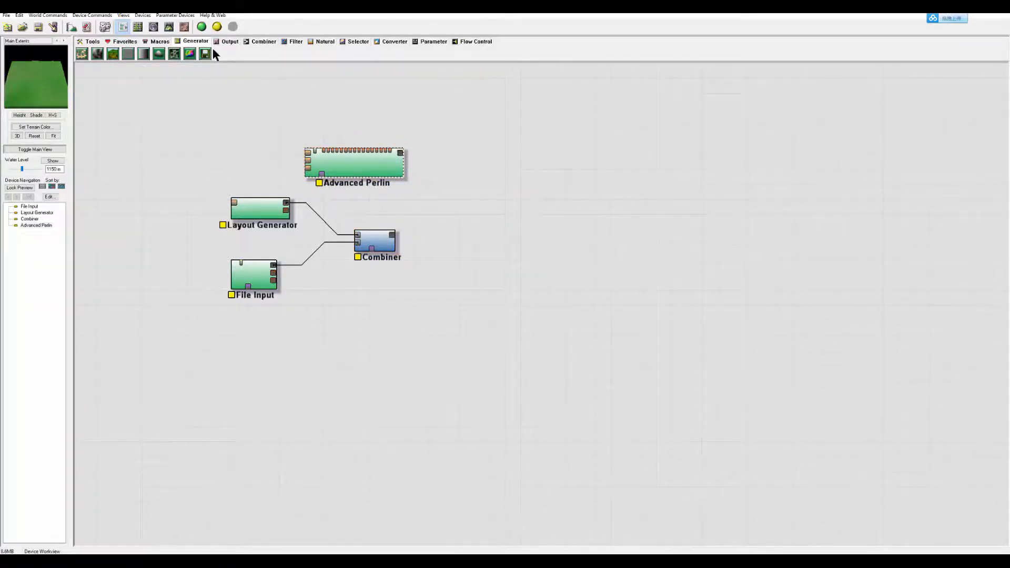
click(252, 42)
click(113, 54)
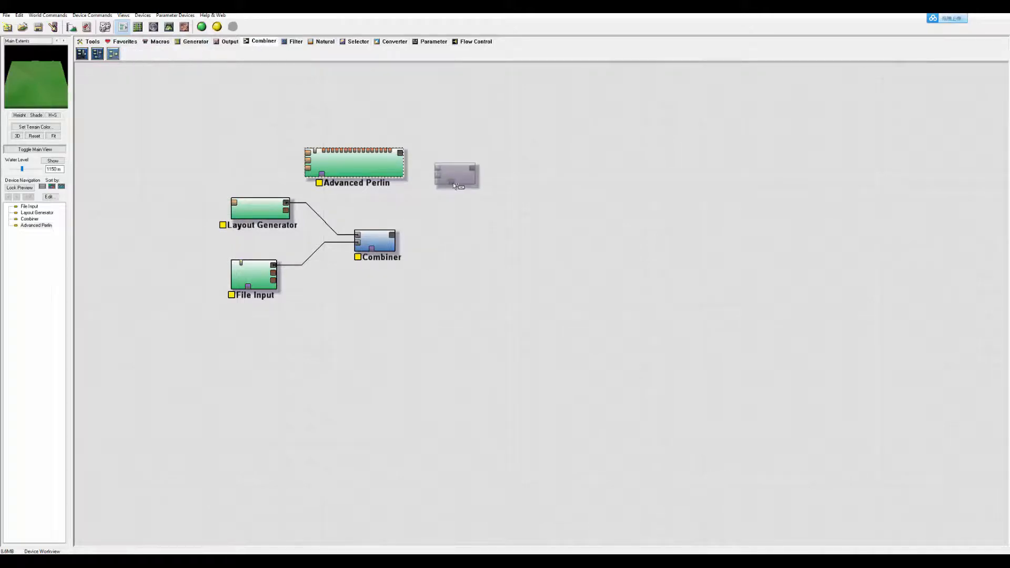
click(463, 207)
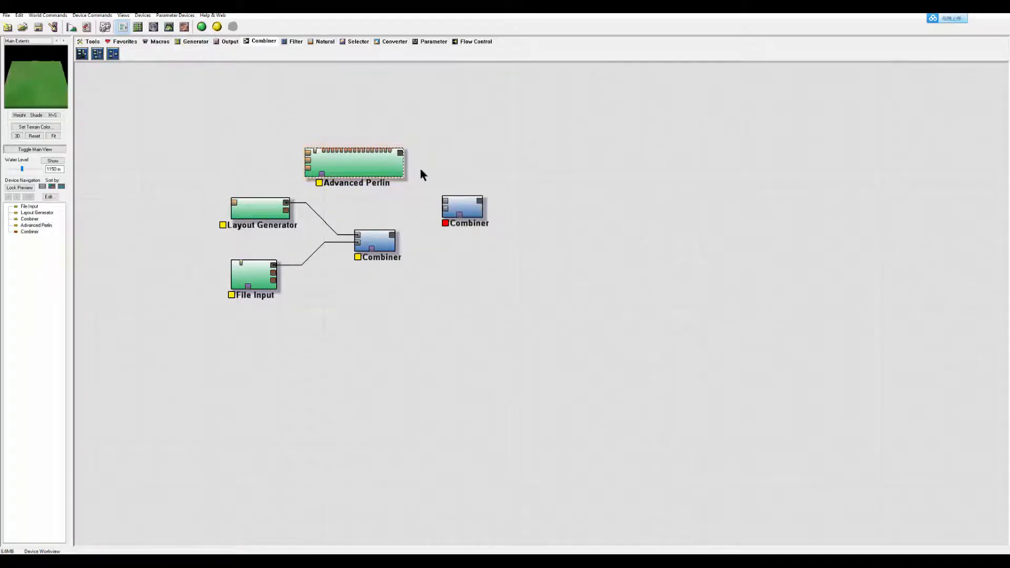
Connect the Advanced Perlin and the first Combiner to the two inputs of the second Combiner
drag(400, 152, 472, 212)
click(394, 241)
drag(393, 241, 472, 211)
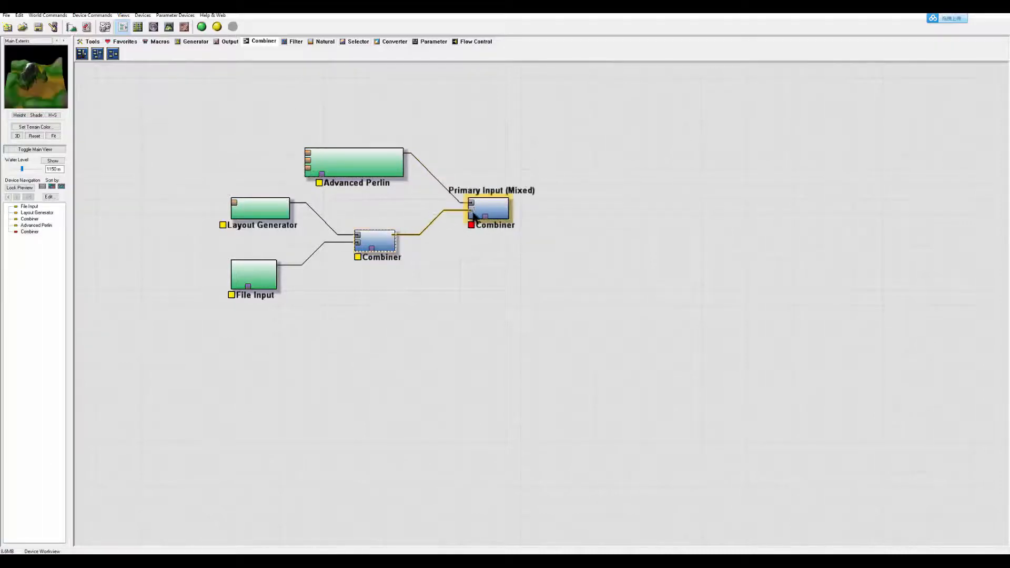
Set the second Combiner's method to Add and raise its strength
click(485, 213)
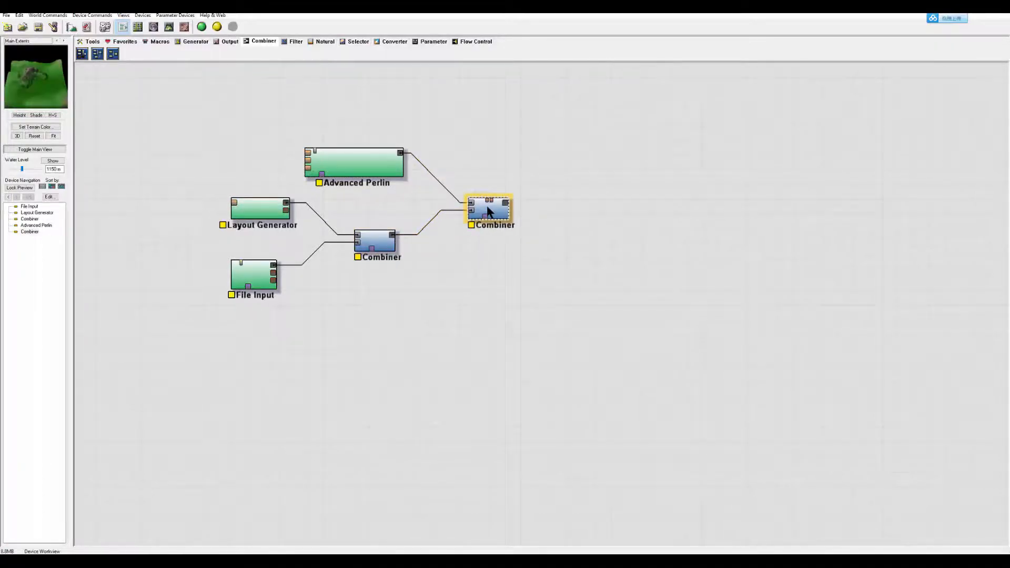
double_click(487, 211)
click(510, 283)
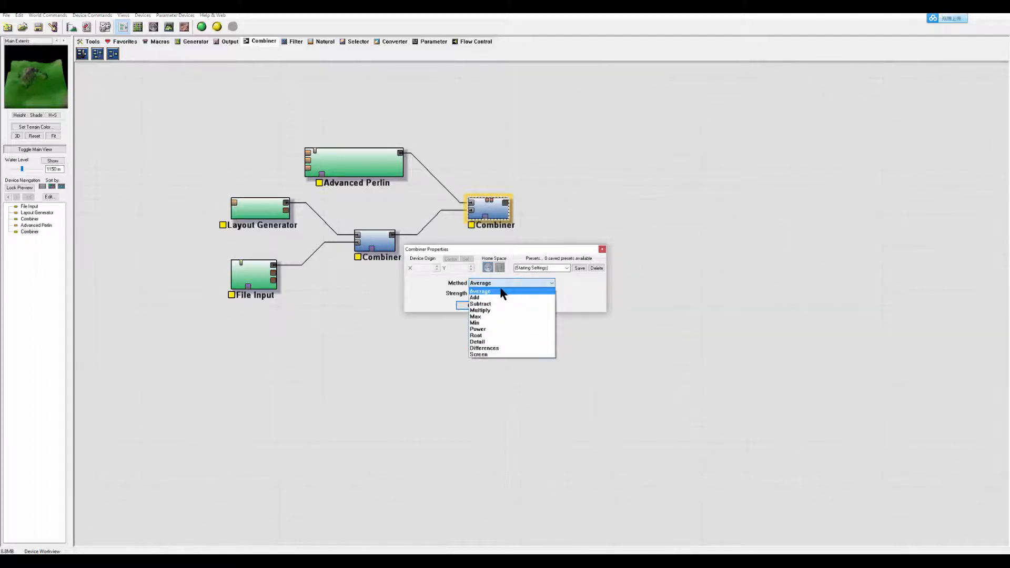
click(495, 298)
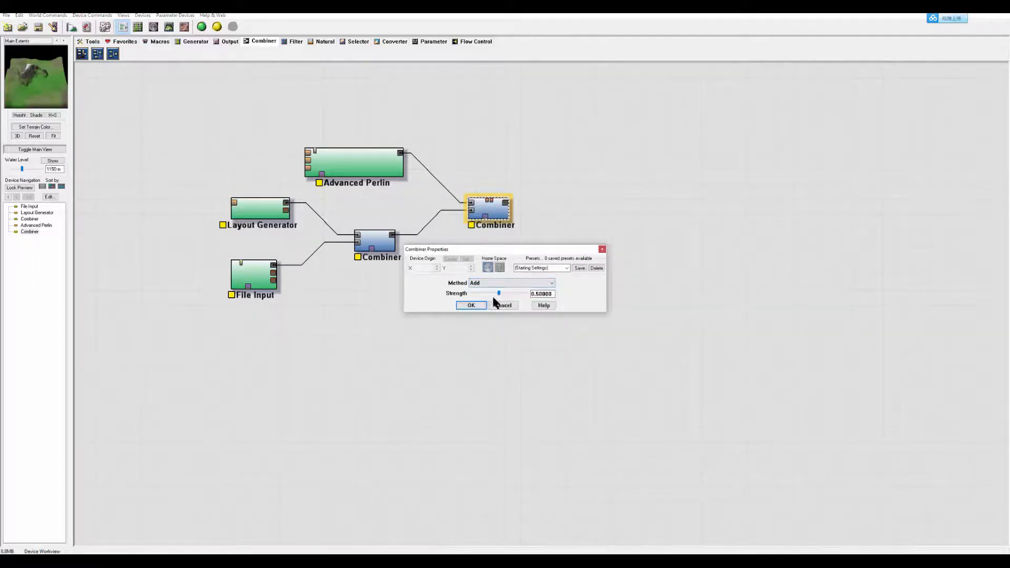
drag(499, 293, 578, 298)
click(480, 304)
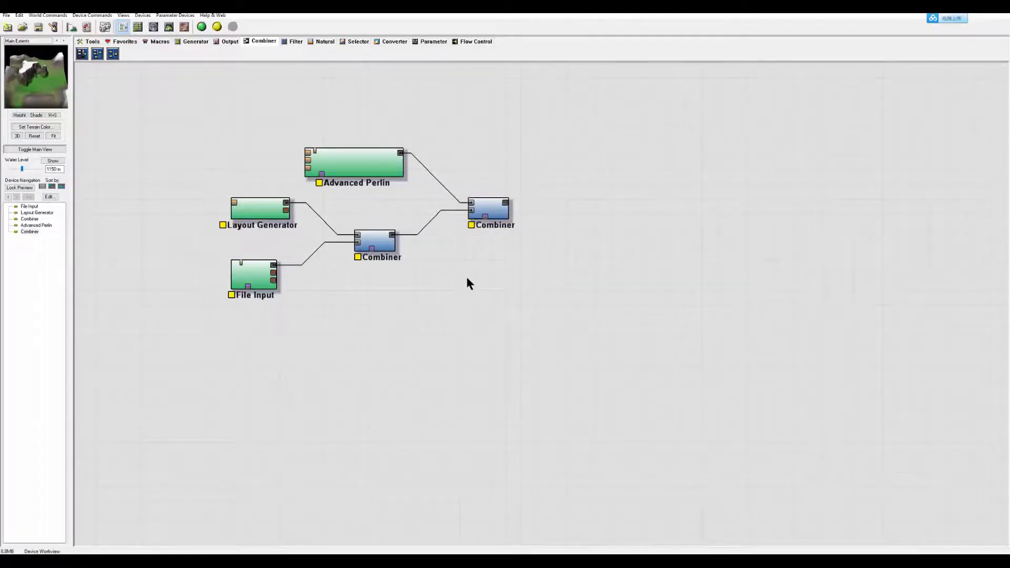
Set the Advanced Perlin's elevation center to about 246, and build the world with the second Combiner selected
double_click(354, 164)
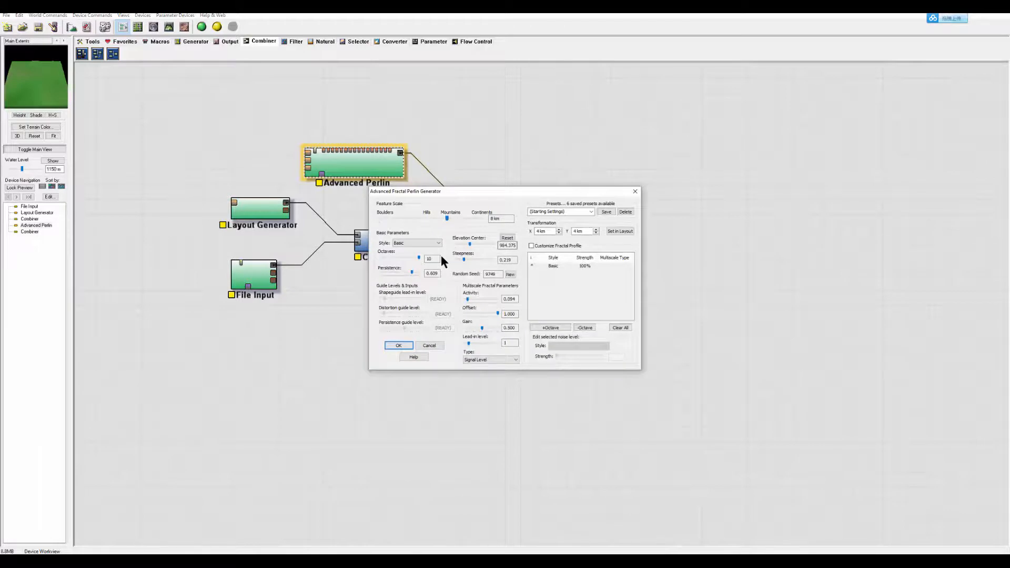
drag(473, 243, 458, 244)
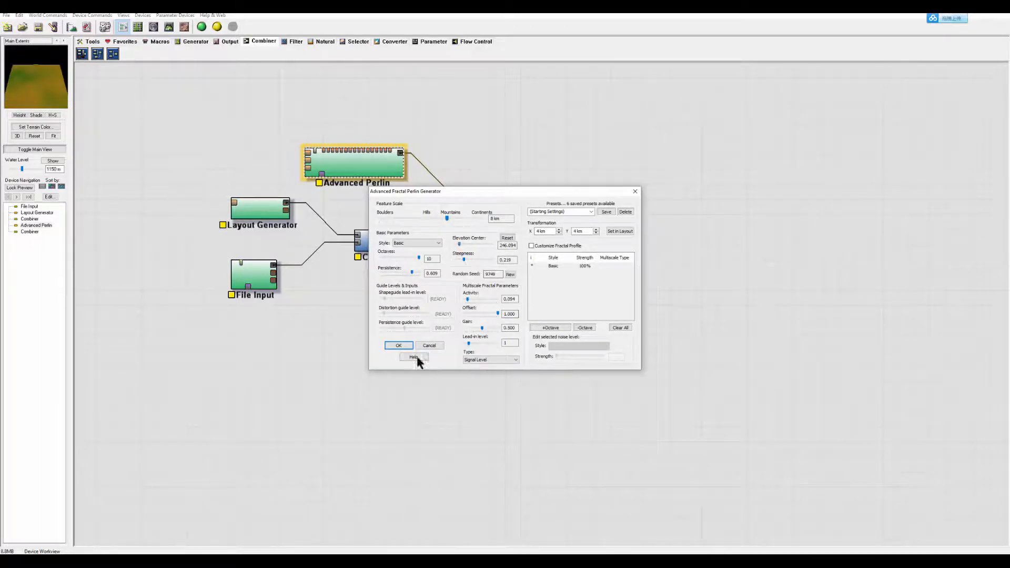
click(406, 343)
click(485, 209)
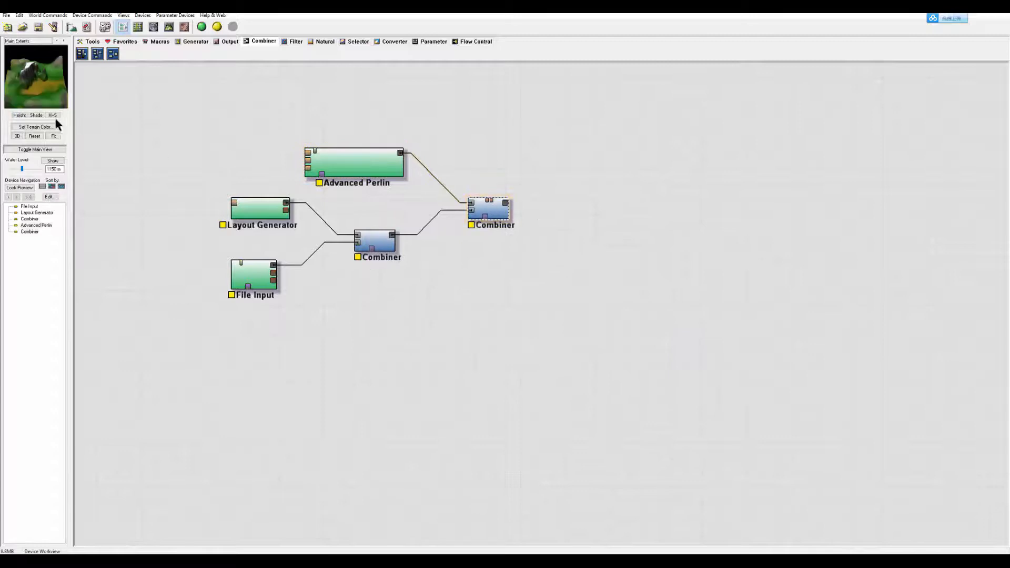
click(202, 29)
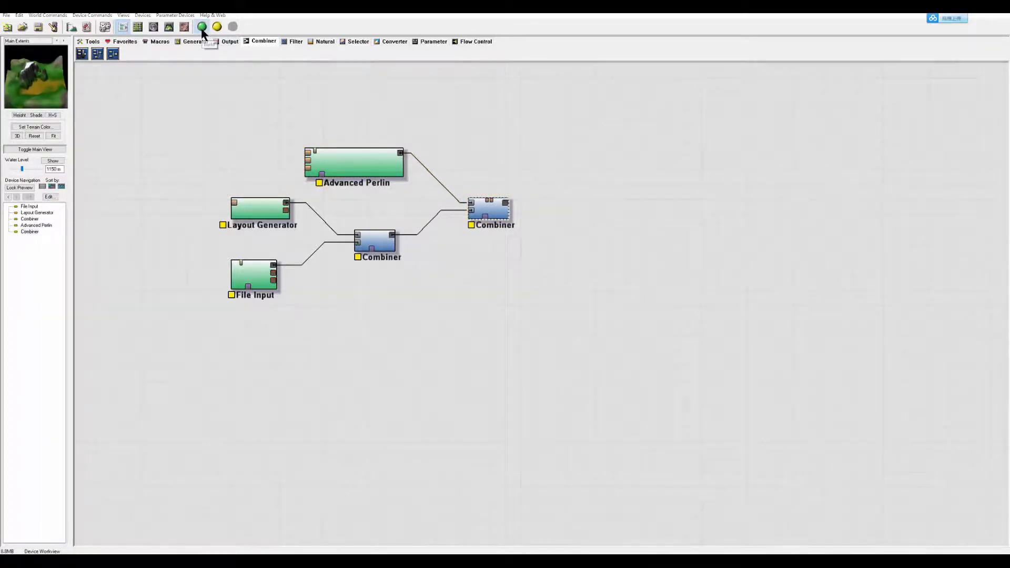
Examine the second Combiner's terrain in the 3D view from several sides
click(168, 29)
drag(555, 316, 706, 274)
scroll(474, 321, up, 5)
drag(482, 320, 768, 260)
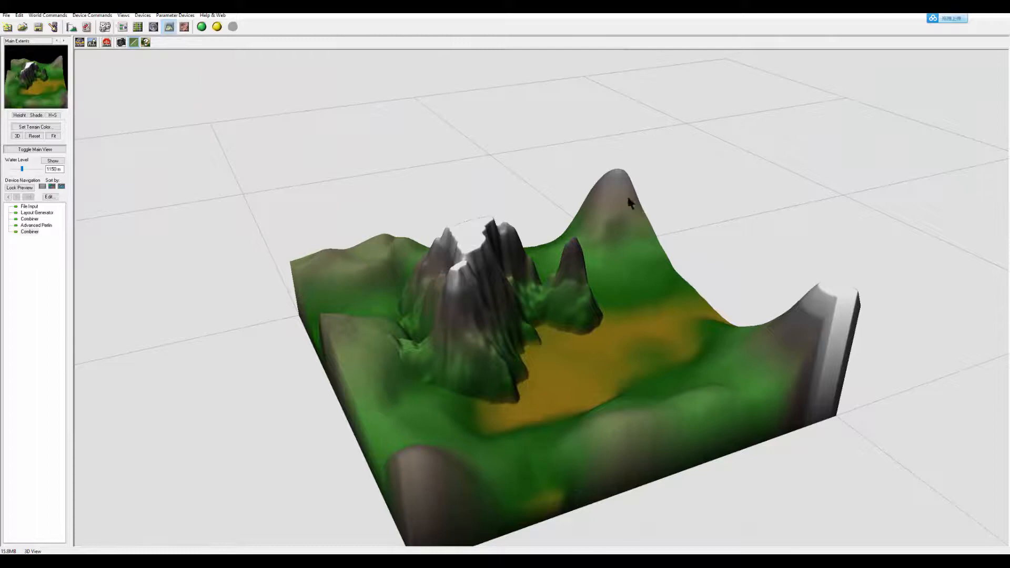
drag(628, 201, 576, 245)
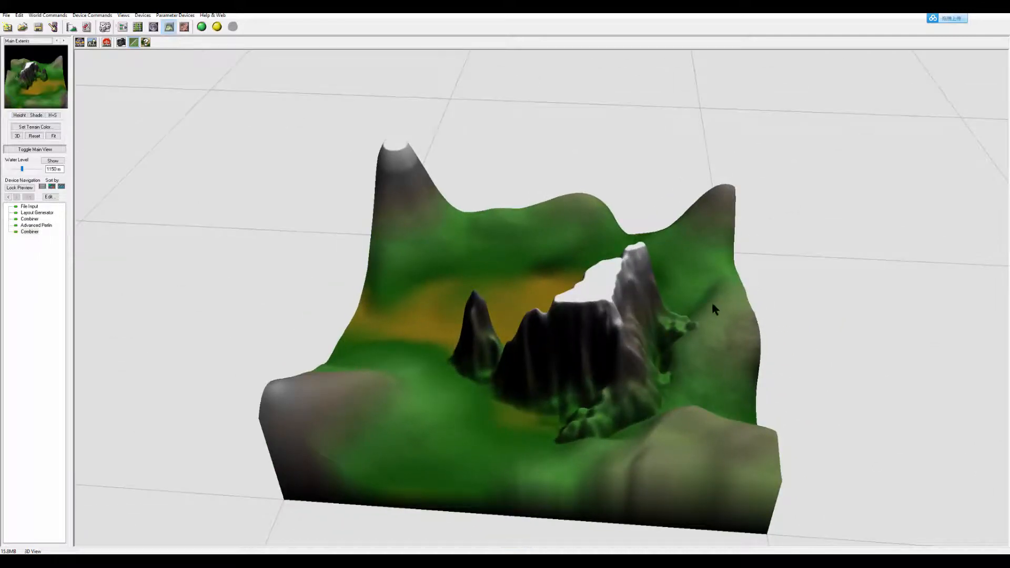
drag(712, 309, 998, 230)
drag(731, 230, 524, 337)
drag(601, 208, 647, 350)
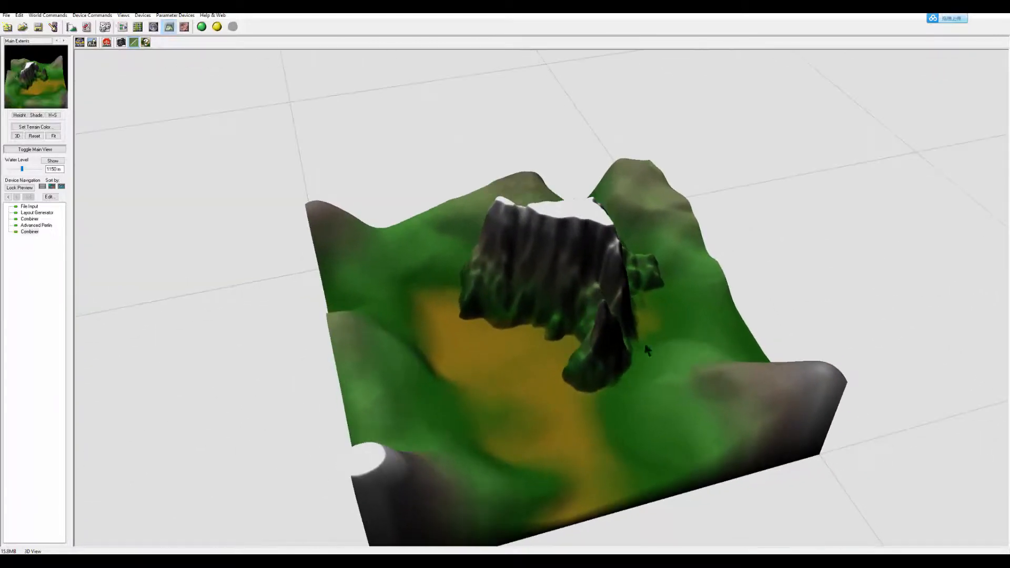
Return to the device network, place an Erosion device after the second Combiner and feed it that Combiner's output
click(125, 29)
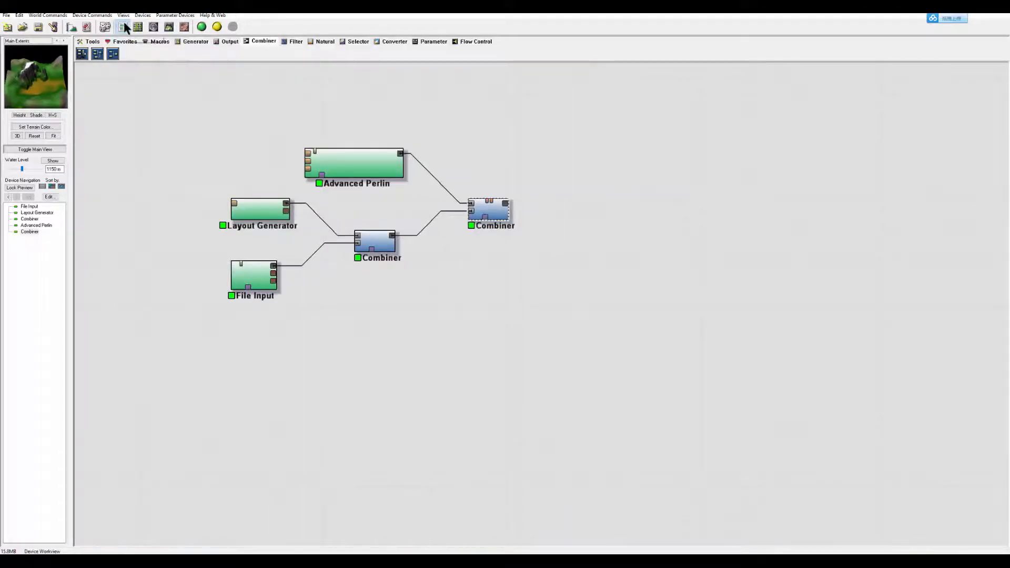
click(322, 42)
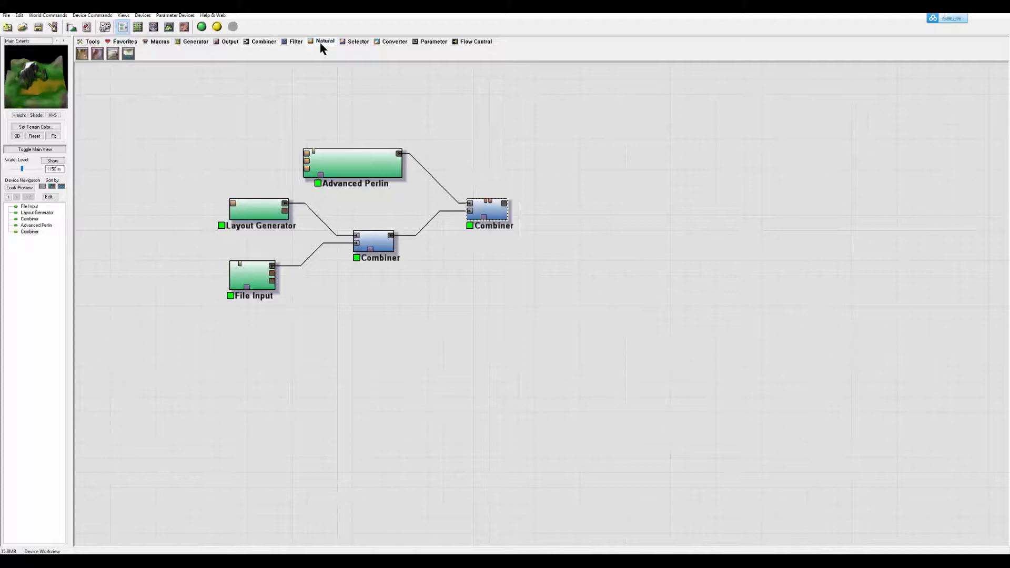
click(83, 55)
click(589, 193)
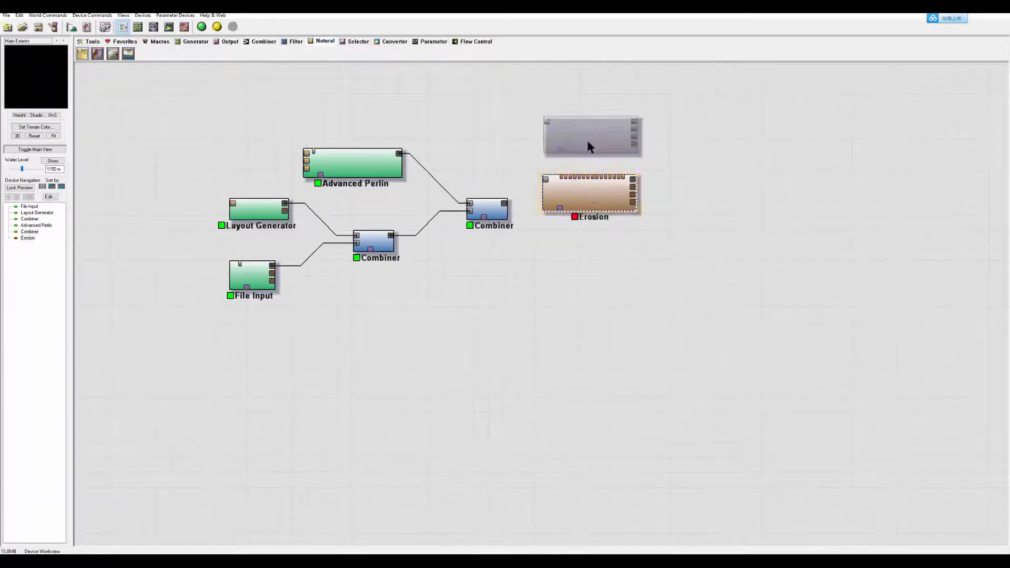
drag(507, 203, 606, 214)
Set the Erosion device's base duration to 200, keeping the Standard Erosion method, and build the world
double_click(608, 219)
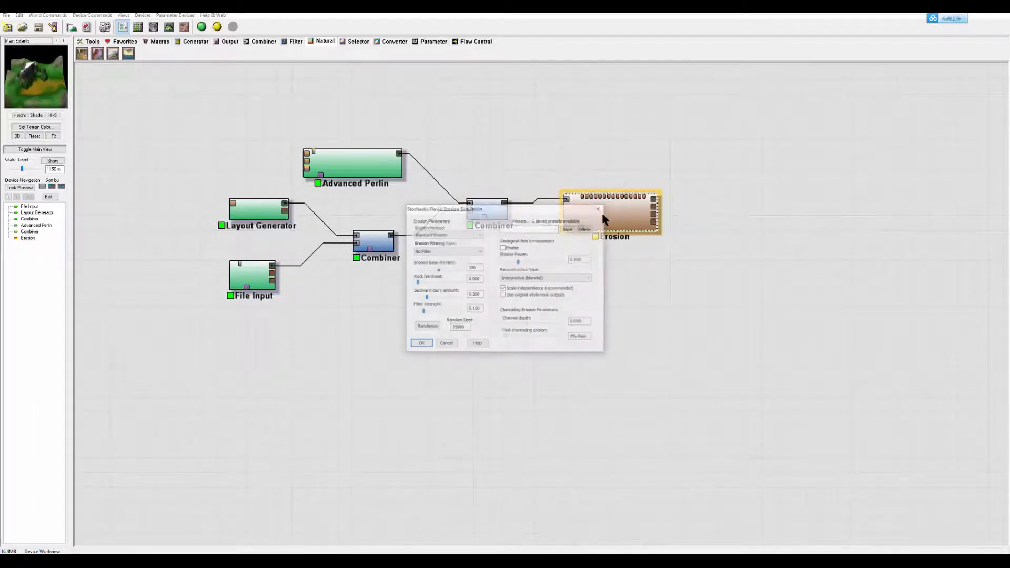
drag(512, 213, 533, 200)
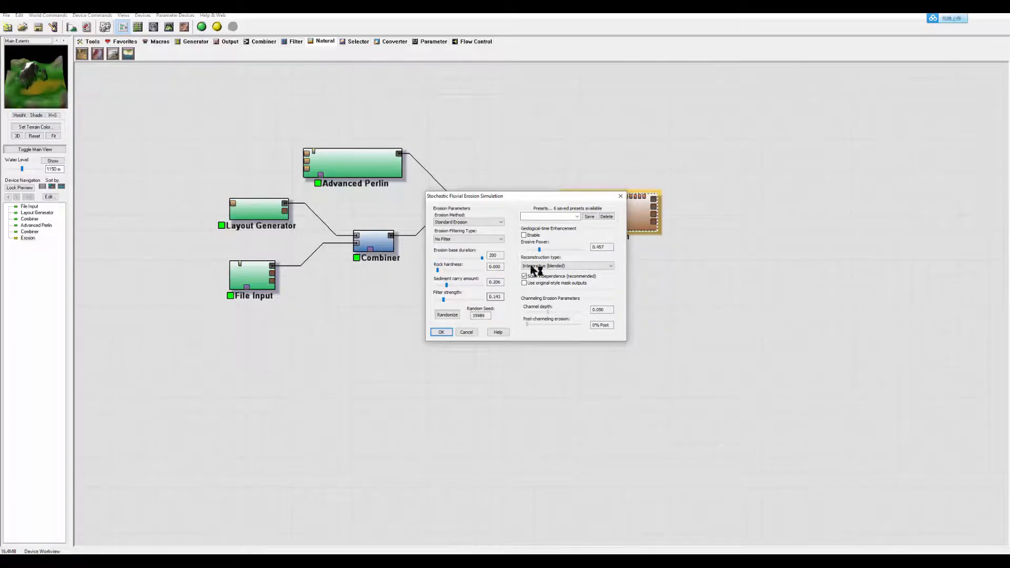
click(479, 223)
click(442, 332)
click(204, 29)
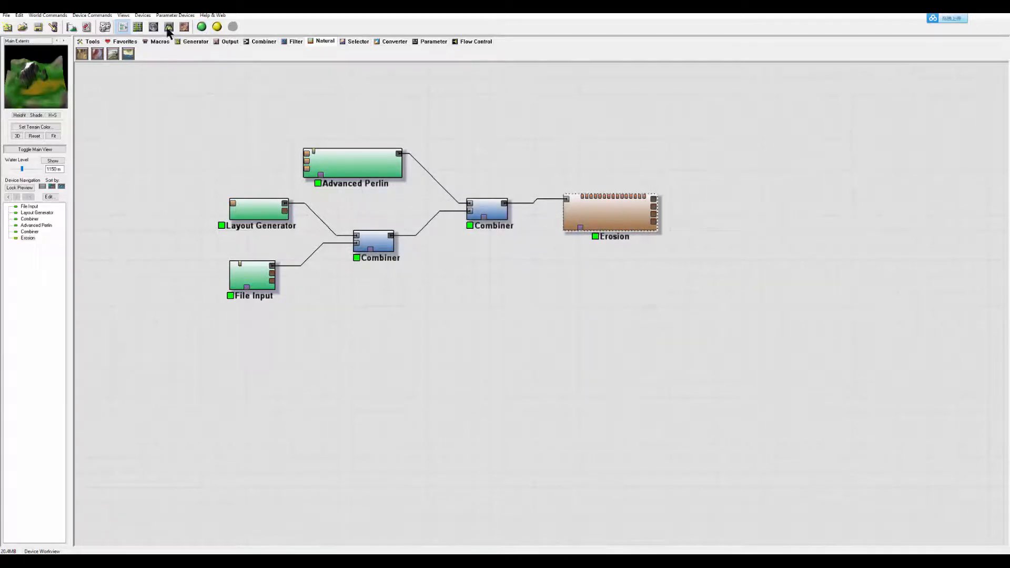
Examine the eroded terrain in the 3D view up close and from above, and return to the device network
click(168, 27)
scroll(698, 300, up, 5)
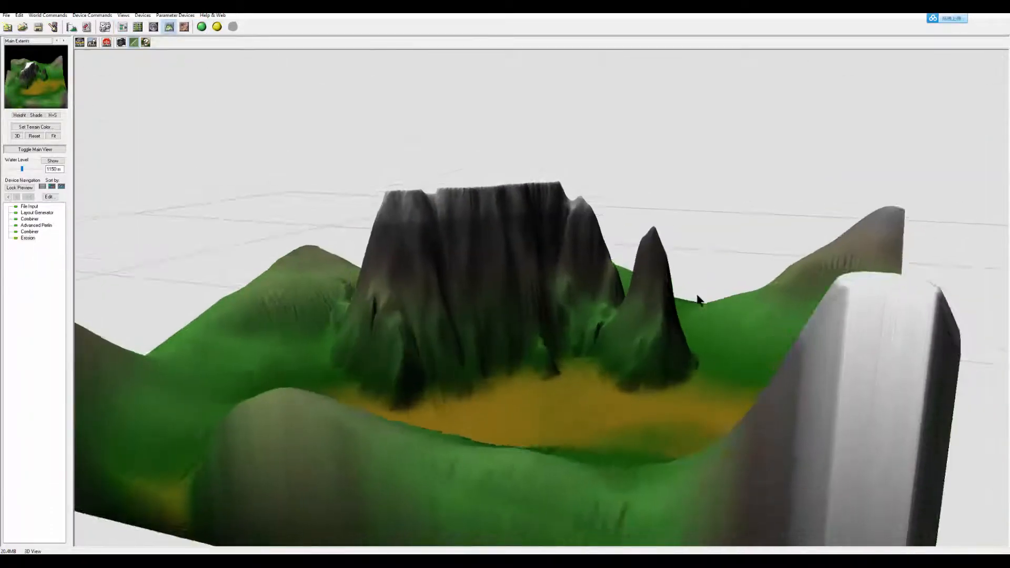
scroll(752, 285, up, 4)
scroll(842, 269, down, 3)
drag(869, 267, 763, 195)
drag(546, 266, 457, 332)
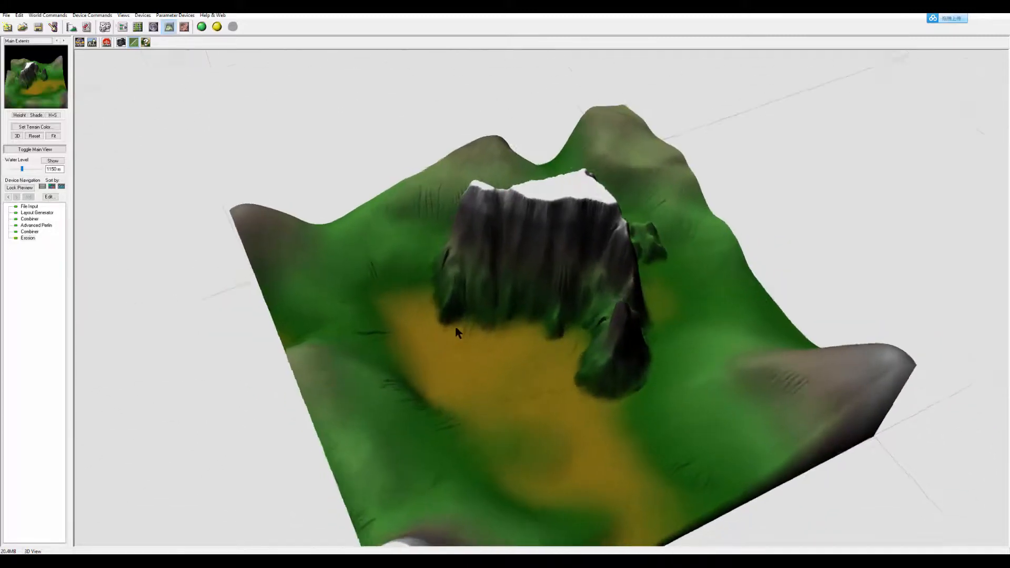
click(123, 26)
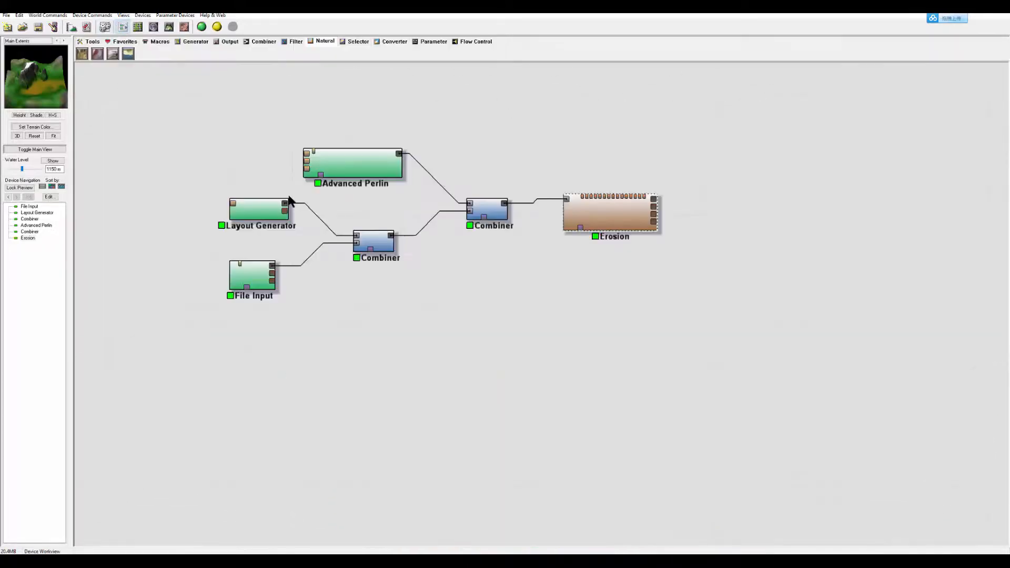
Configure the Erosion device for Channeled Erosion with geological-time enhancement enabled and erosive power about 0.705, and build the world
double_click(551, 225)
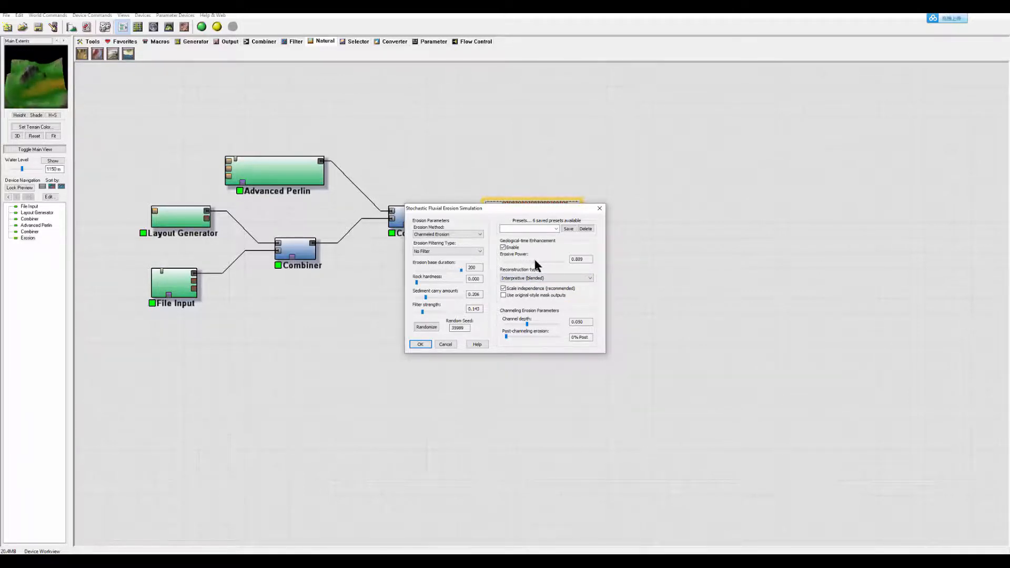
drag(527, 261, 524, 263)
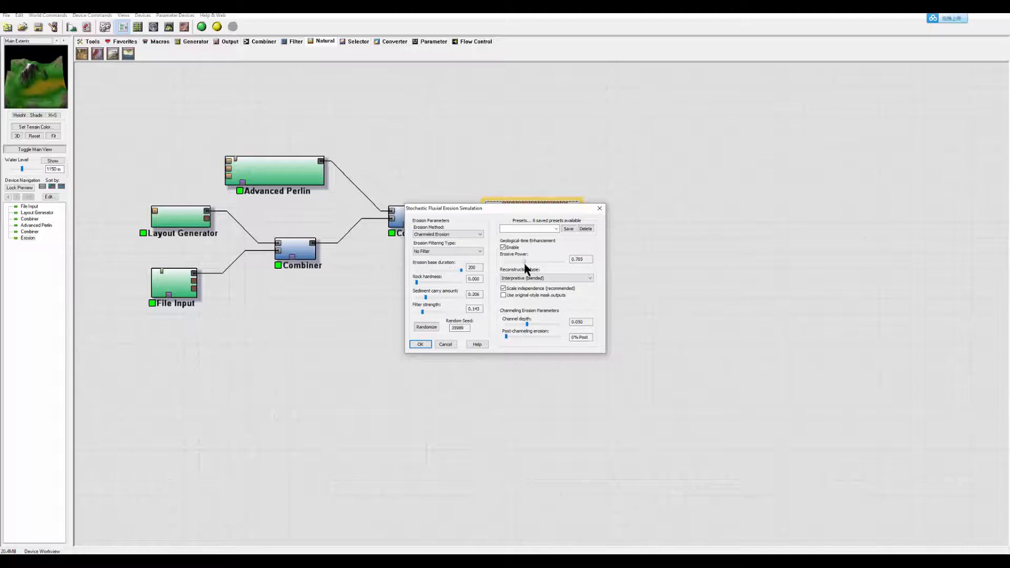
drag(525, 209, 549, 190)
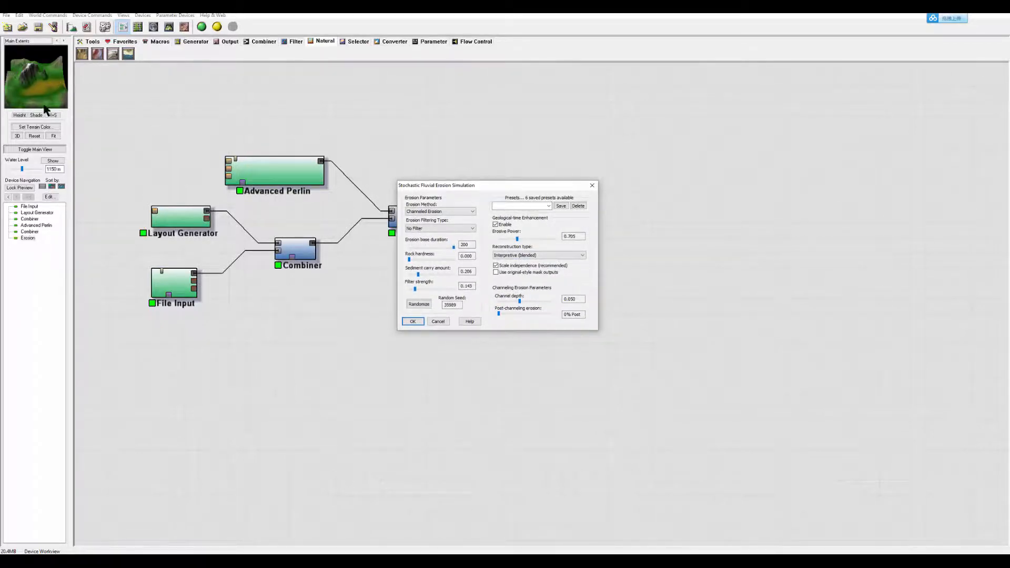
click(410, 320)
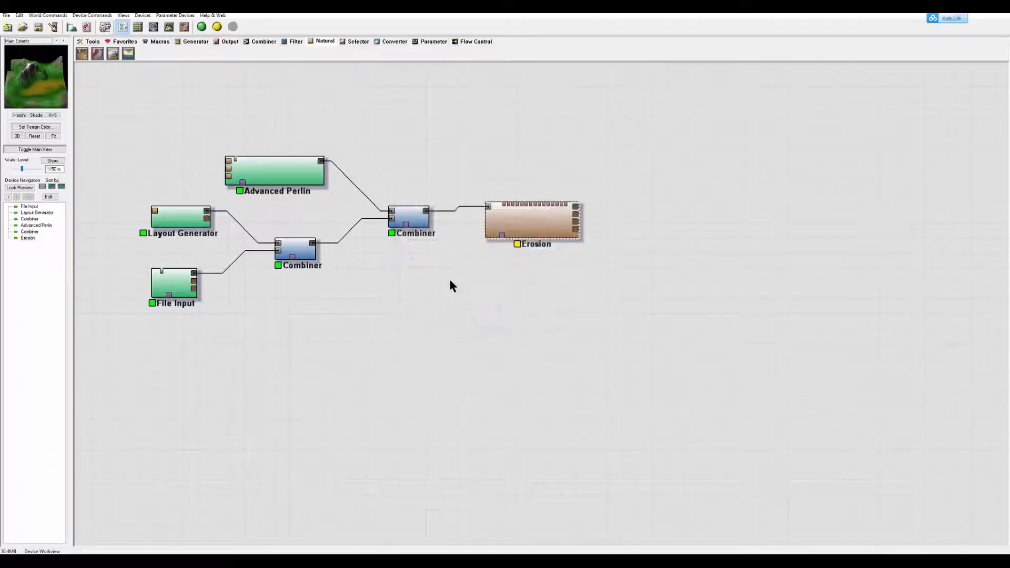
click(201, 27)
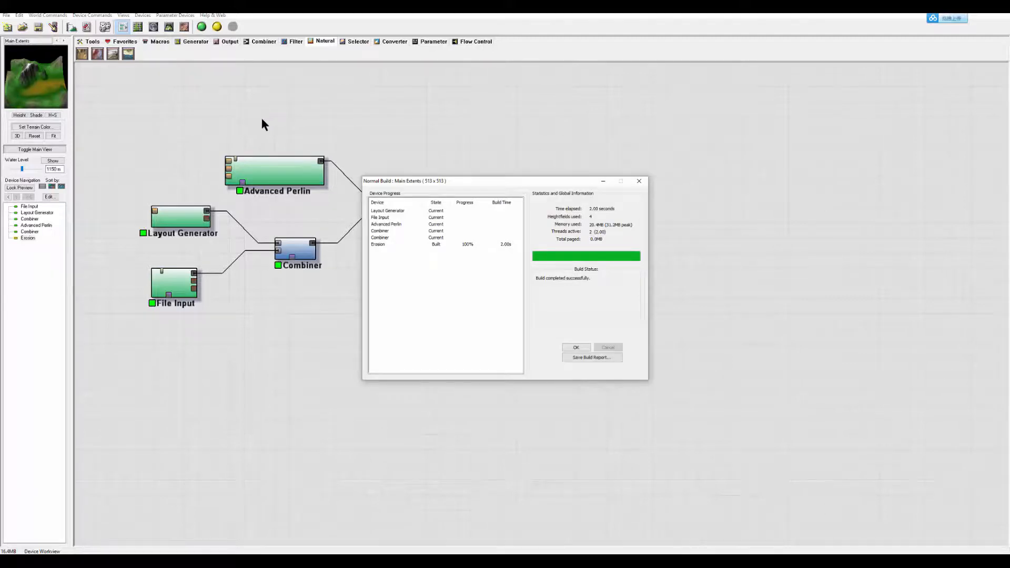
click(577, 348)
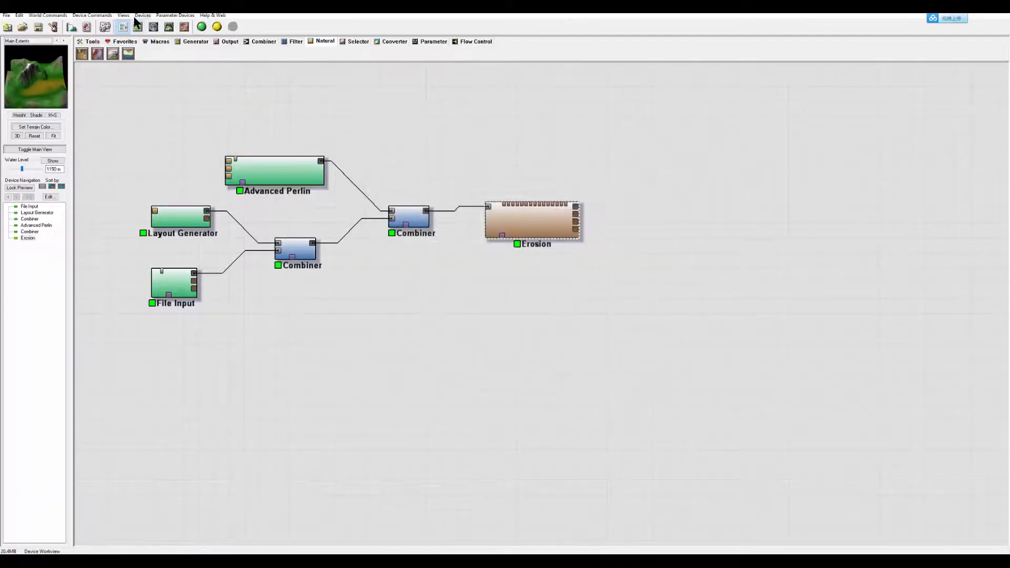
Examine the channel-eroded terrain in the 3D view up close and from several sides, and return to the device network
click(169, 26)
drag(614, 281, 689, 273)
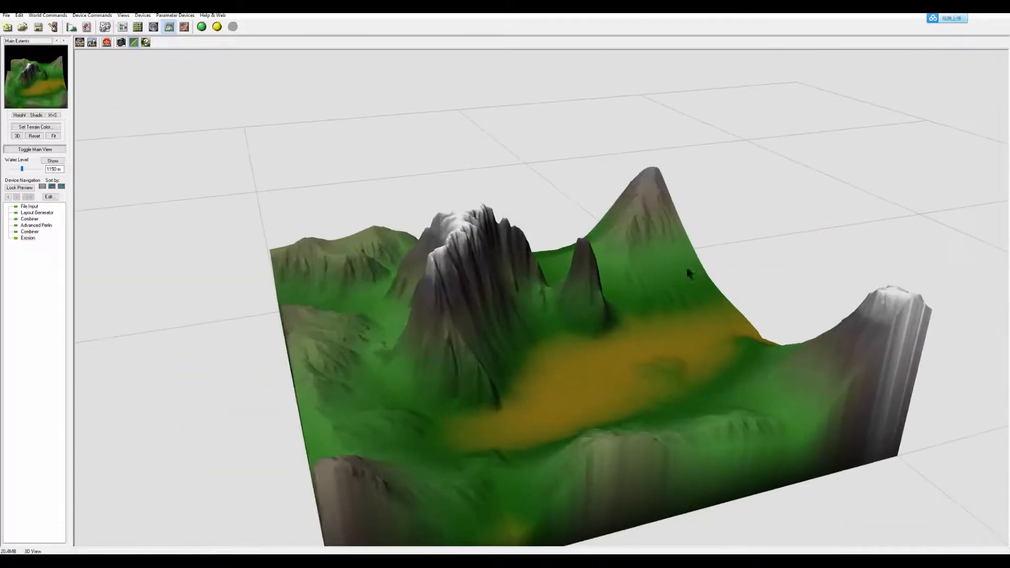
right_drag(690, 273, 320, 345)
drag(321, 347, 176, 314)
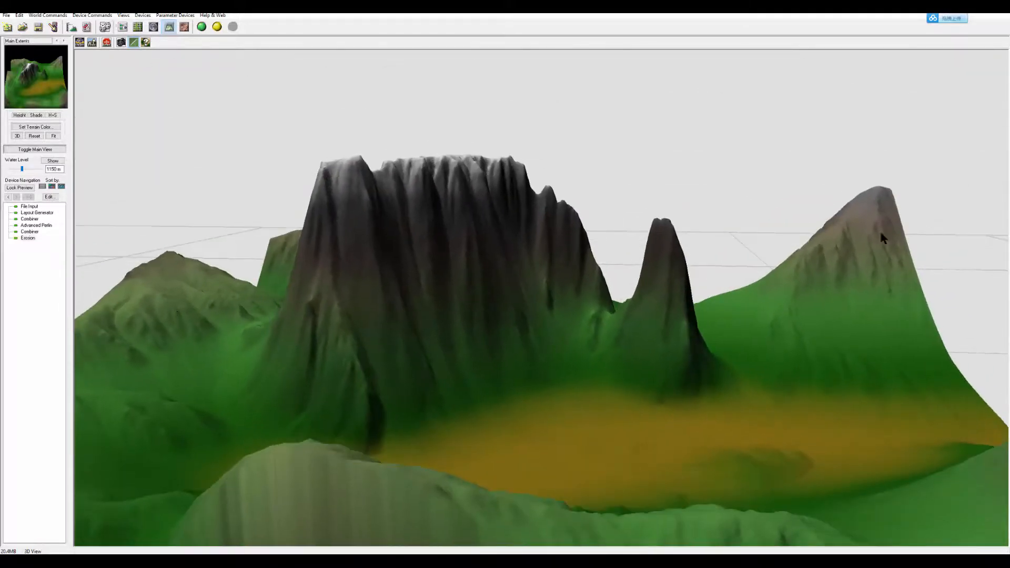
drag(881, 232, 531, 337)
drag(567, 237, 525, 206)
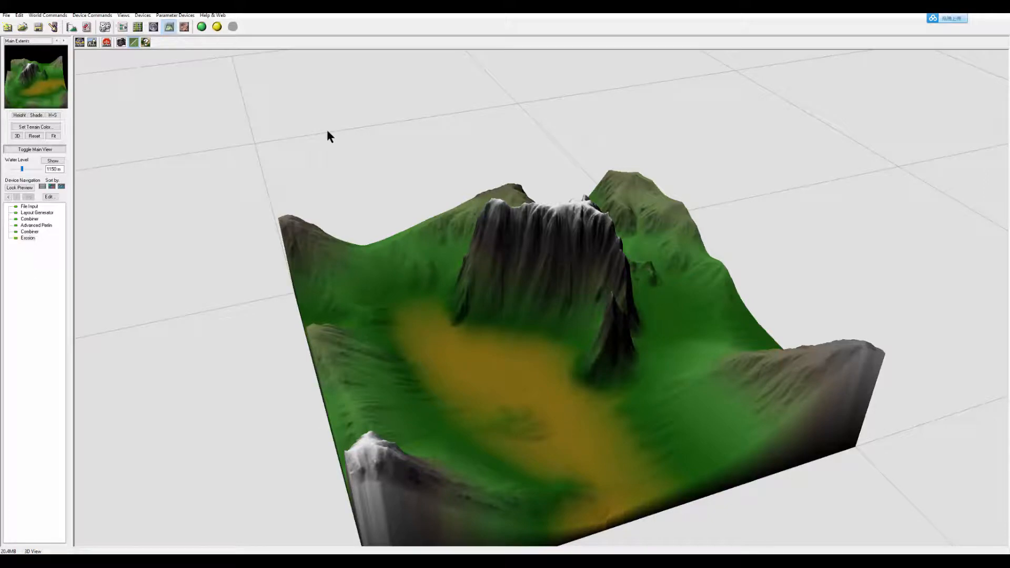
click(123, 27)
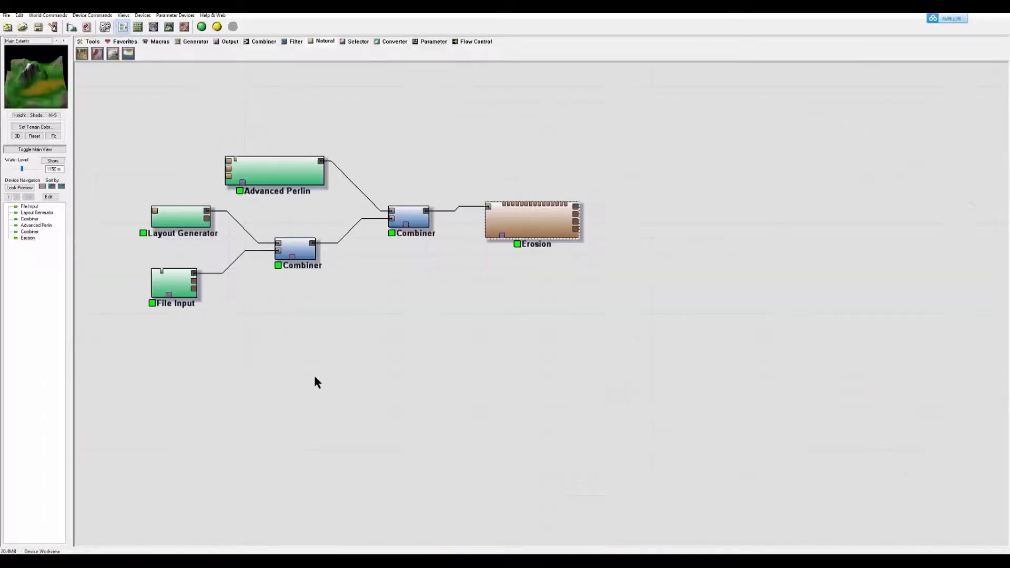
Reshape the Layout Generator's line-based mountain by moving its points, pulling the lower part further down, and return to the device network
double_click(162, 233)
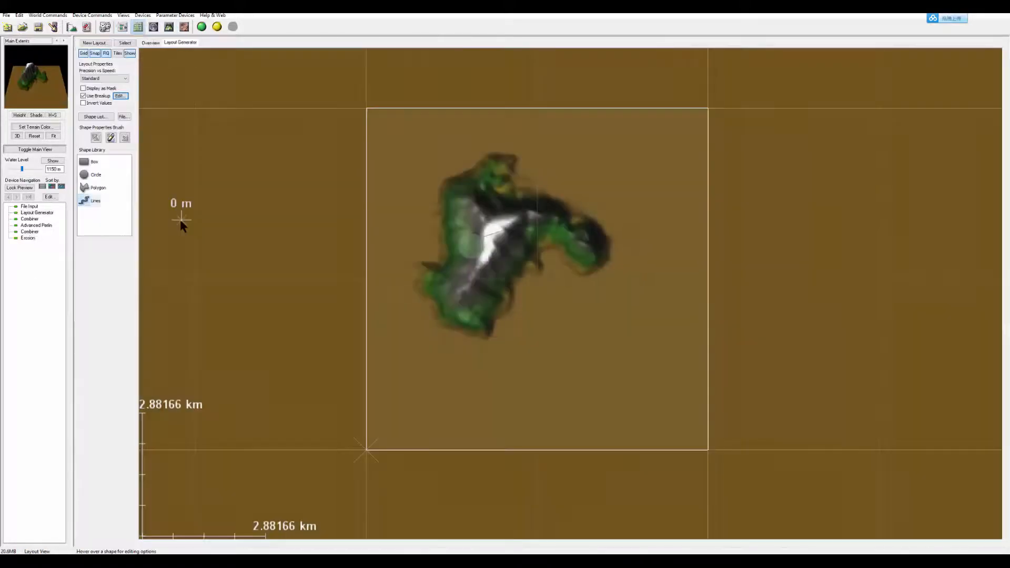
click(471, 247)
drag(450, 160, 460, 203)
drag(473, 243, 452, 324)
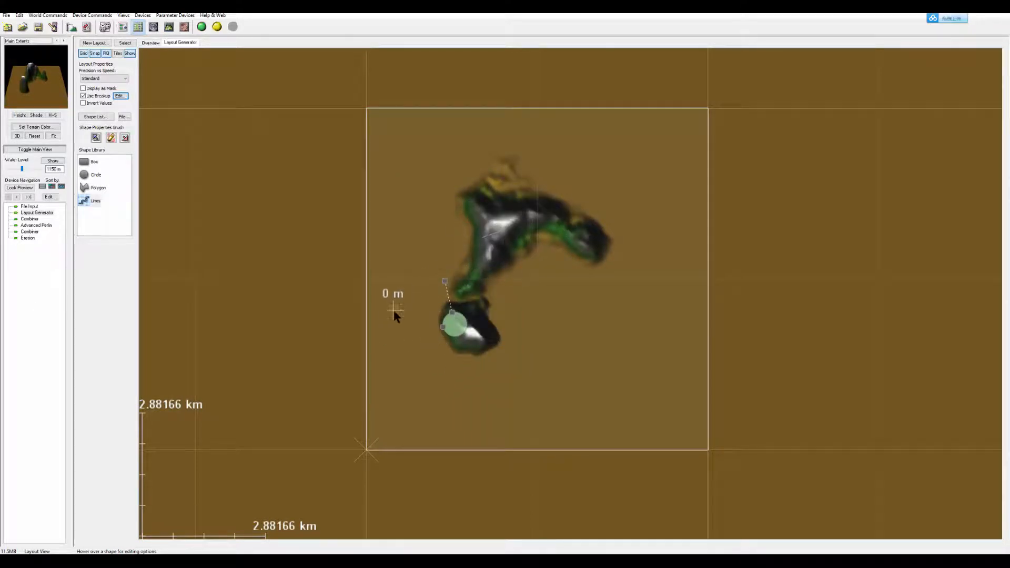
click(122, 29)
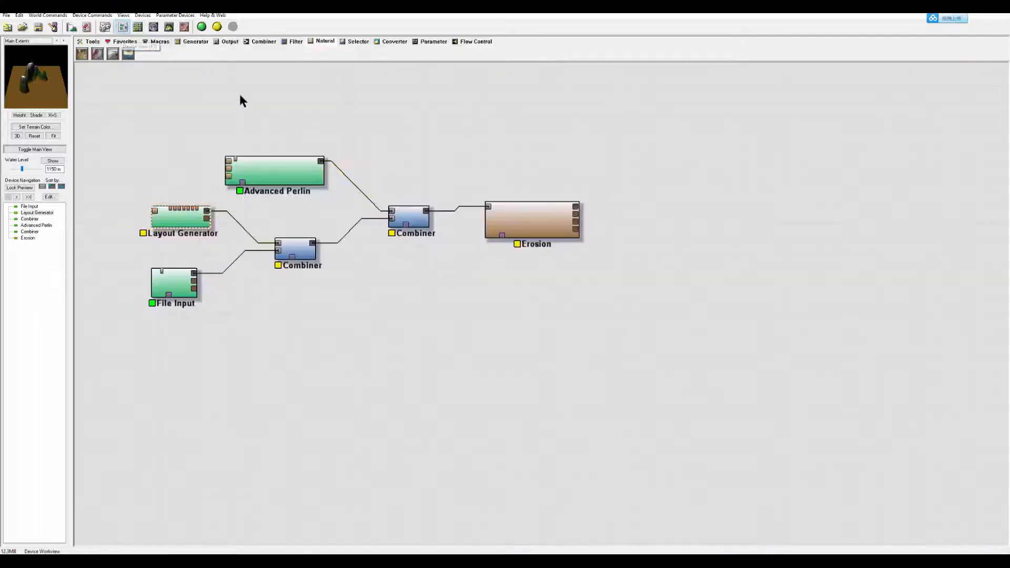
Compare the preview terrains of the Erosion, Advanced Perlin, Layout Generator and File Input devices in the network
click(539, 237)
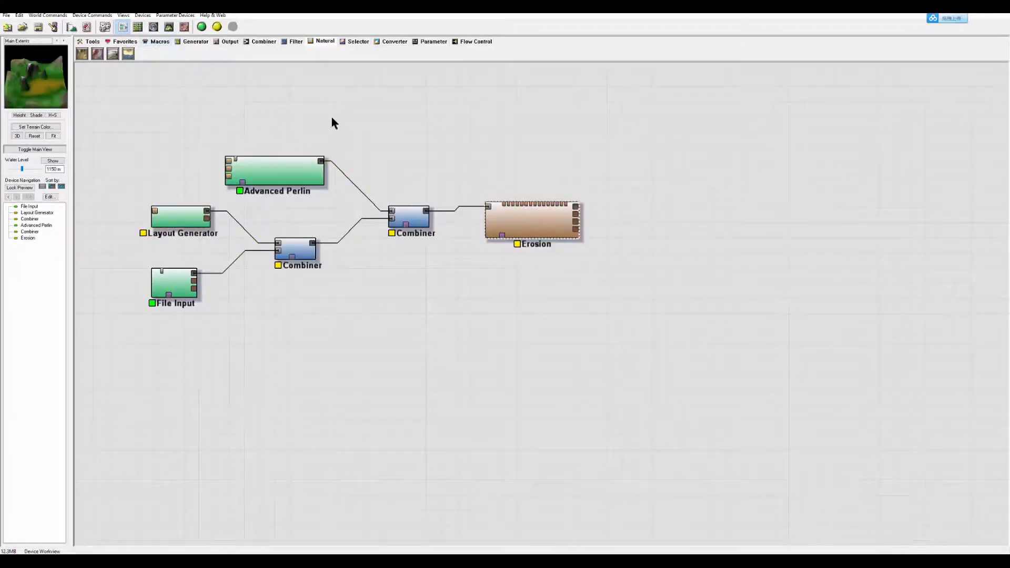
right_drag(402, 254, 488, 256)
mouse_move(169, 100)
mouse_down()
mouse_move(207, 147)
mouse_move(755, 378)
mouse_move(183, 101)
mouse_up()
click(202, 106)
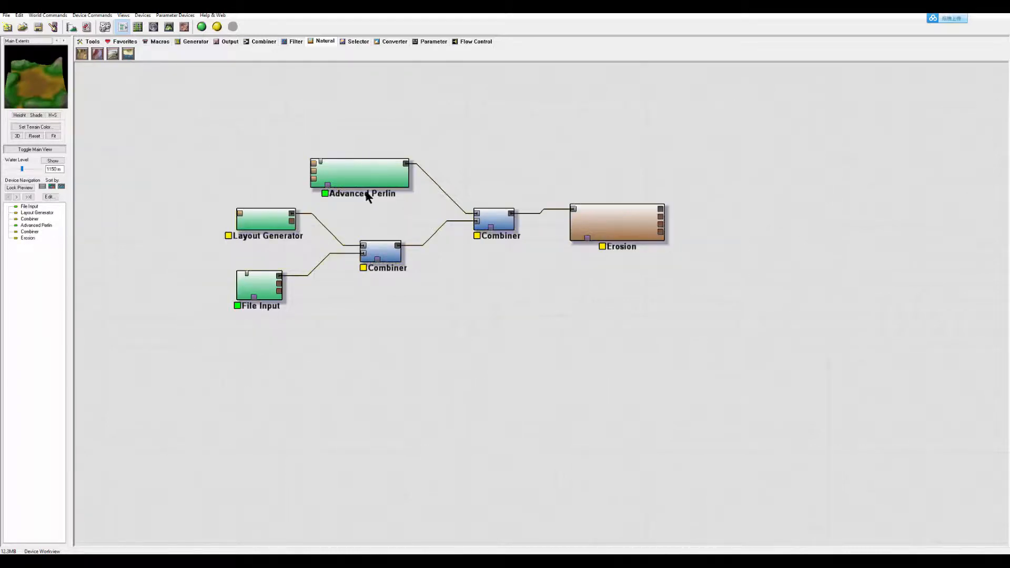
click(364, 184)
click(276, 215)
click(257, 279)
click(267, 224)
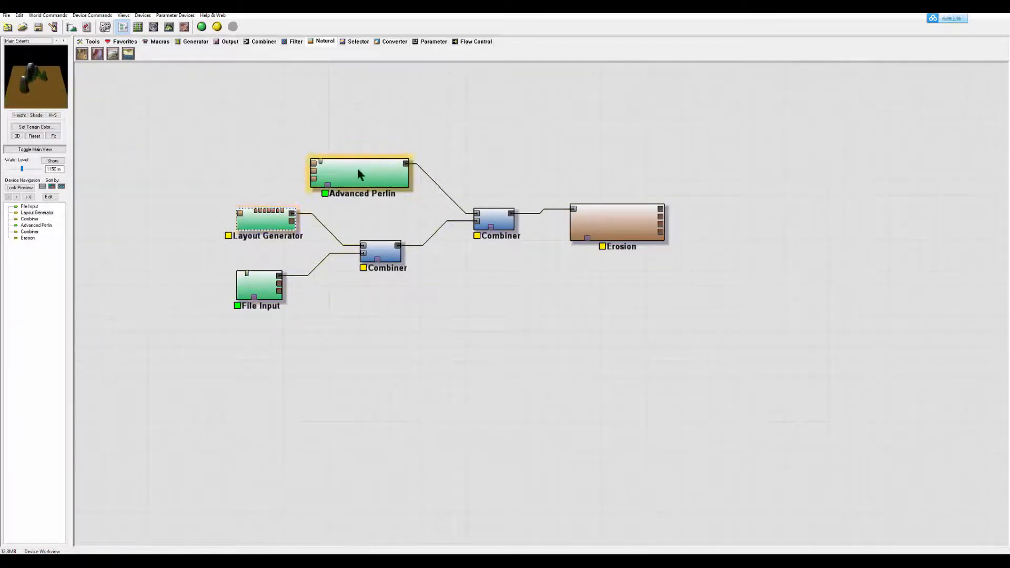
Build the device network through the Erosion device and inspect the eroded terrain in the 3D view
click(357, 170)
click(378, 257)
click(494, 220)
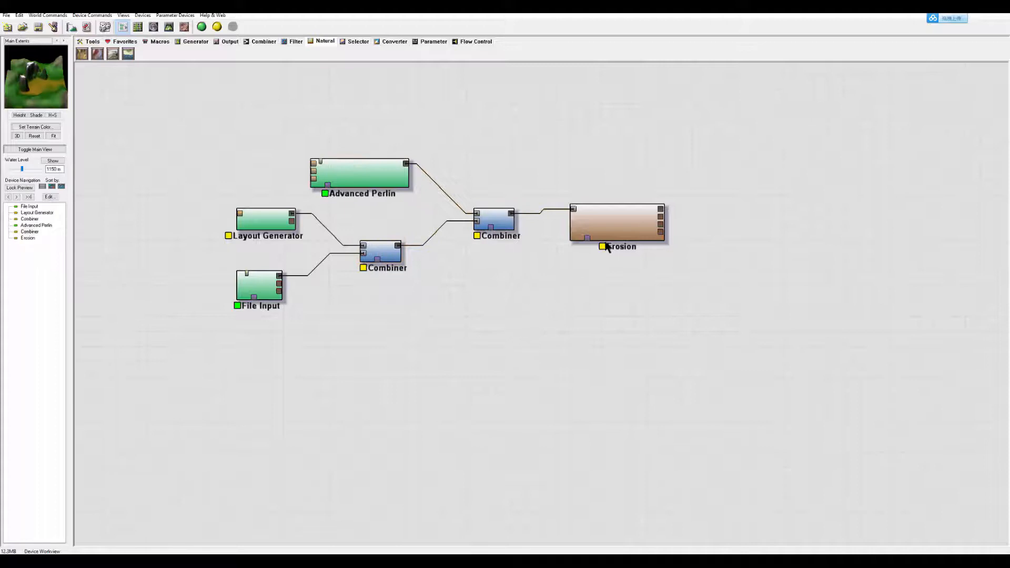
click(619, 221)
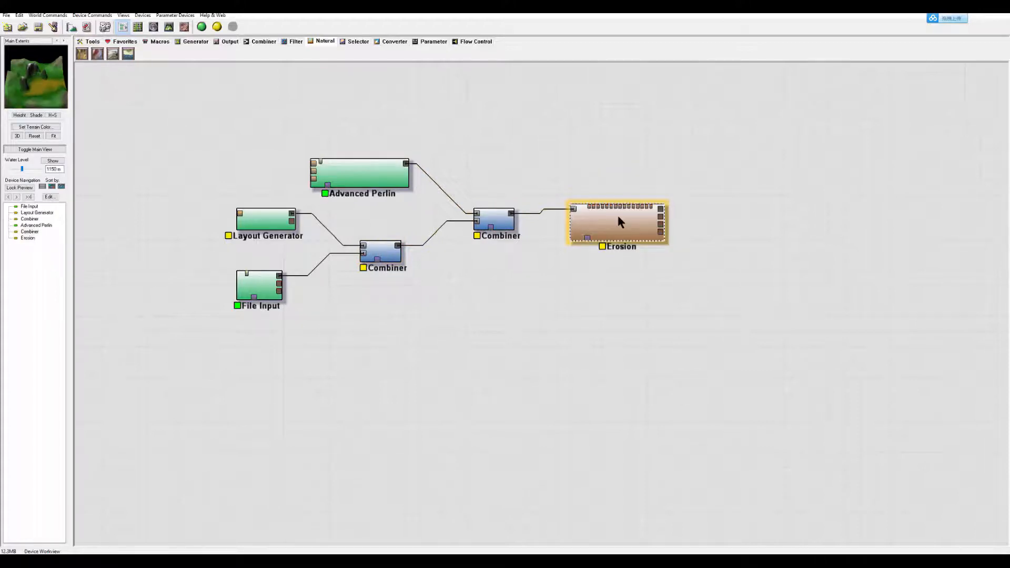
click(203, 28)
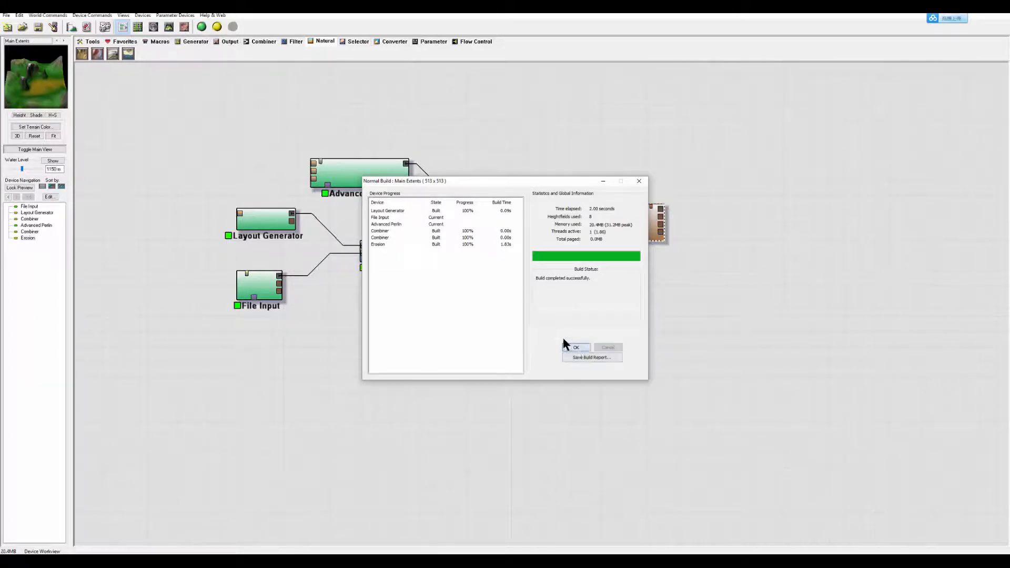
click(576, 348)
click(169, 26)
drag(487, 225, 219, 60)
scroll(550, 271, up, 8)
scroll(496, 332, down, 6)
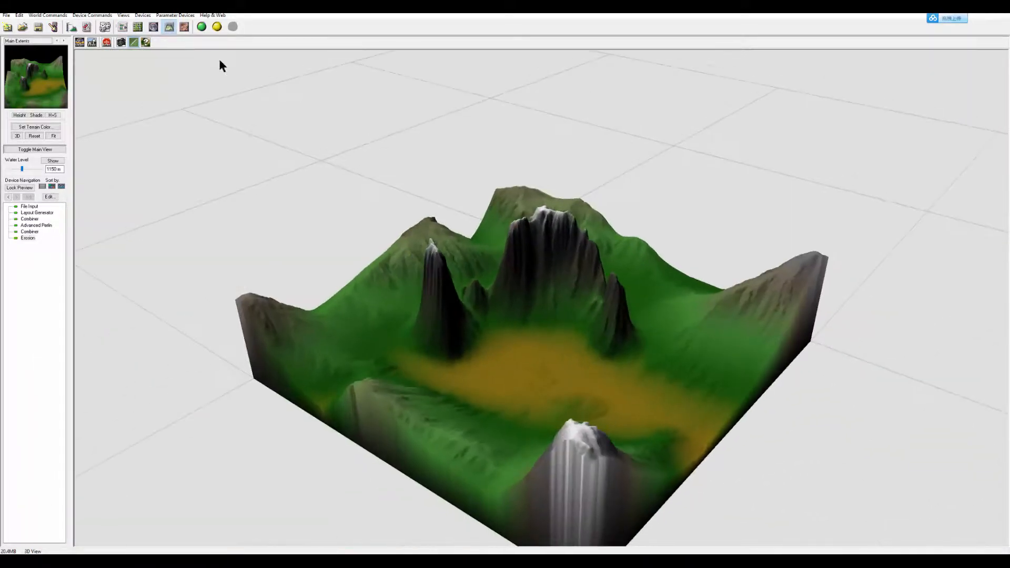
Add a Thermal Weathering device after Erosion in the device network and position it close to Erosion's output
click(123, 27)
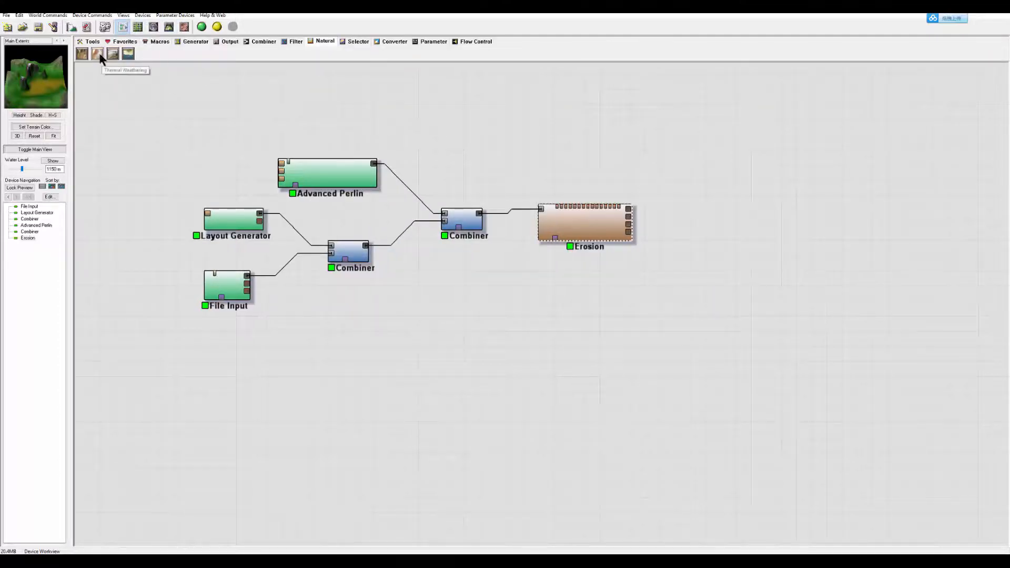
drag(101, 55, 694, 212)
drag(717, 219, 705, 218)
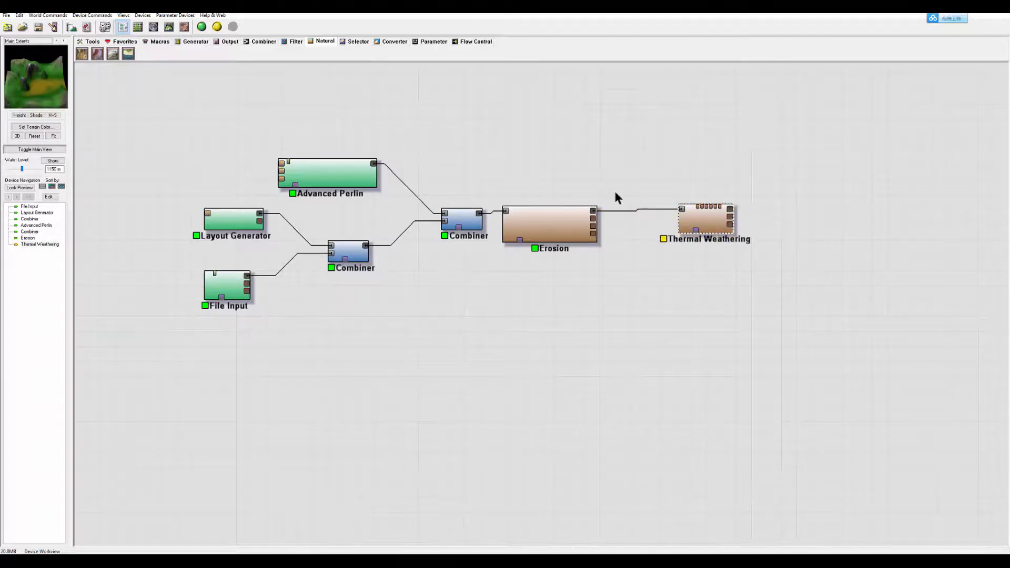
drag(719, 222, 719, 219)
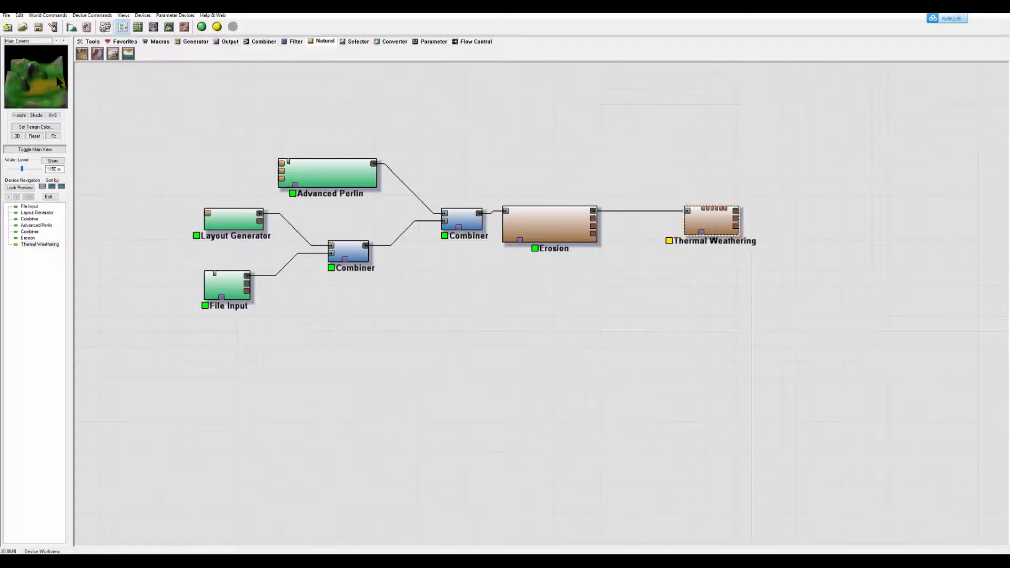
click(585, 174)
click(720, 227)
drag(699, 217, 649, 218)
click(566, 217)
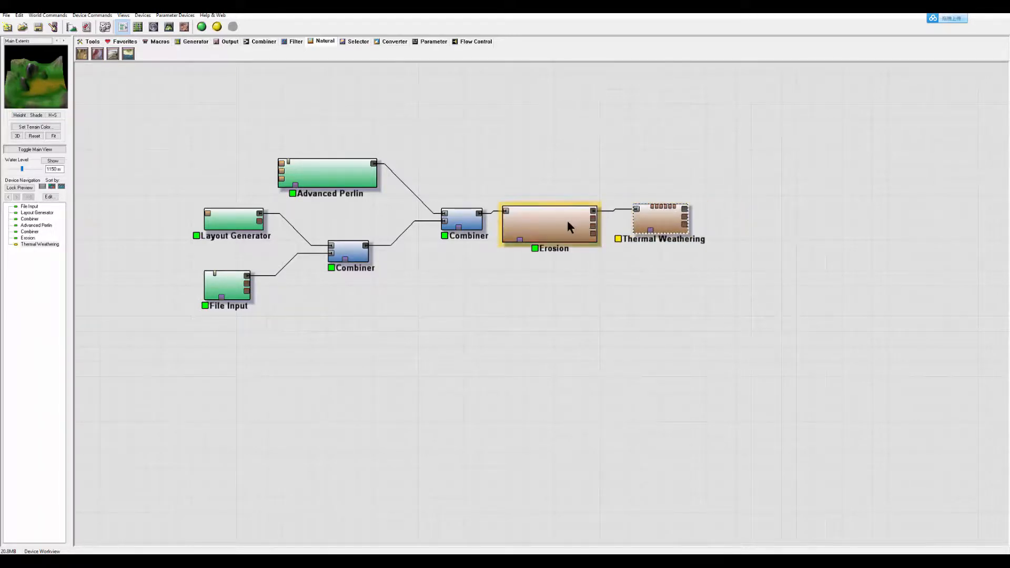
In the Thermal Weathering properties, adjust the strength and set the style to Two-phase
double_click(657, 224)
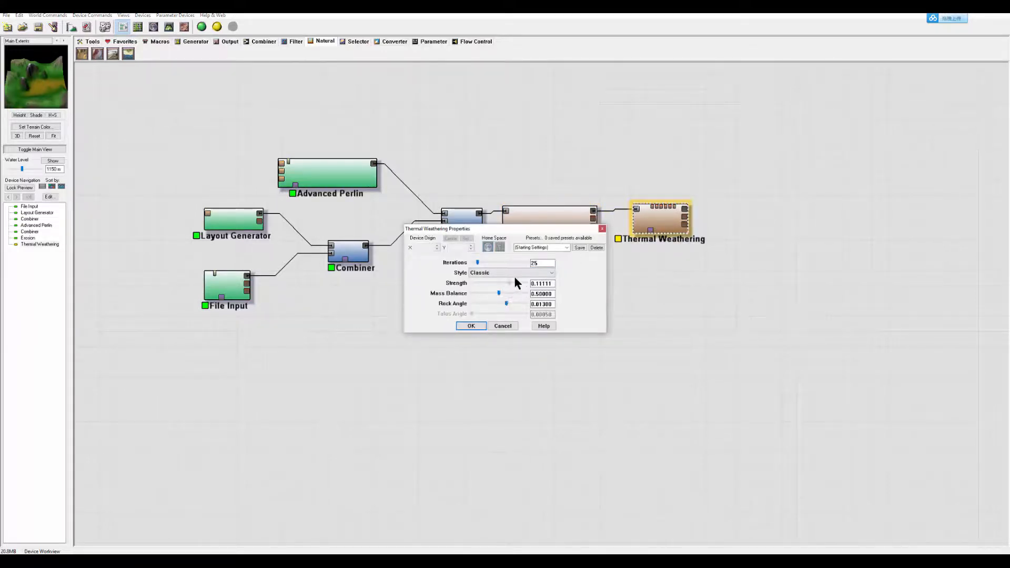
drag(497, 283, 527, 283)
drag(478, 283, 484, 283)
click(490, 272)
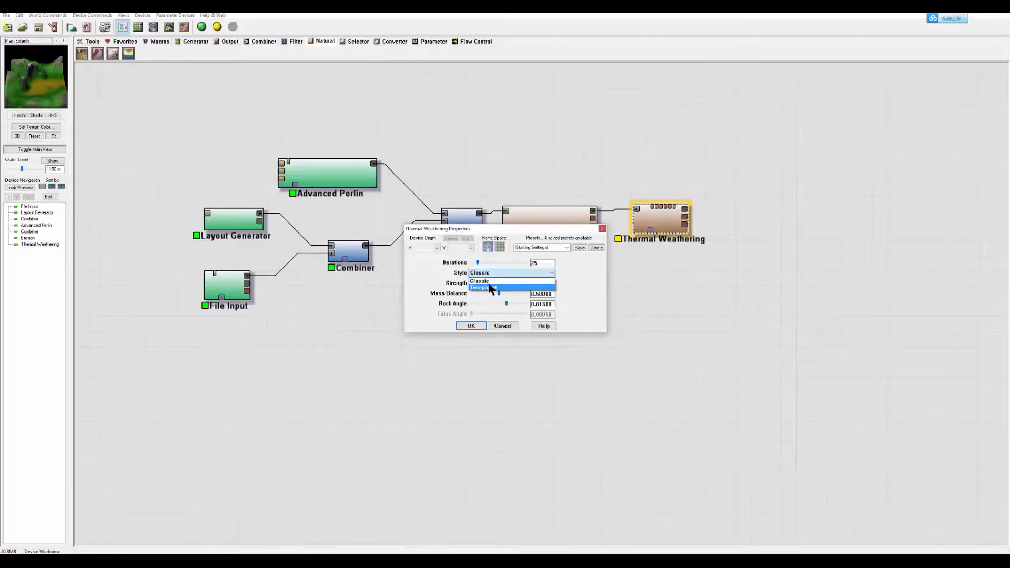
click(496, 273)
click(497, 273)
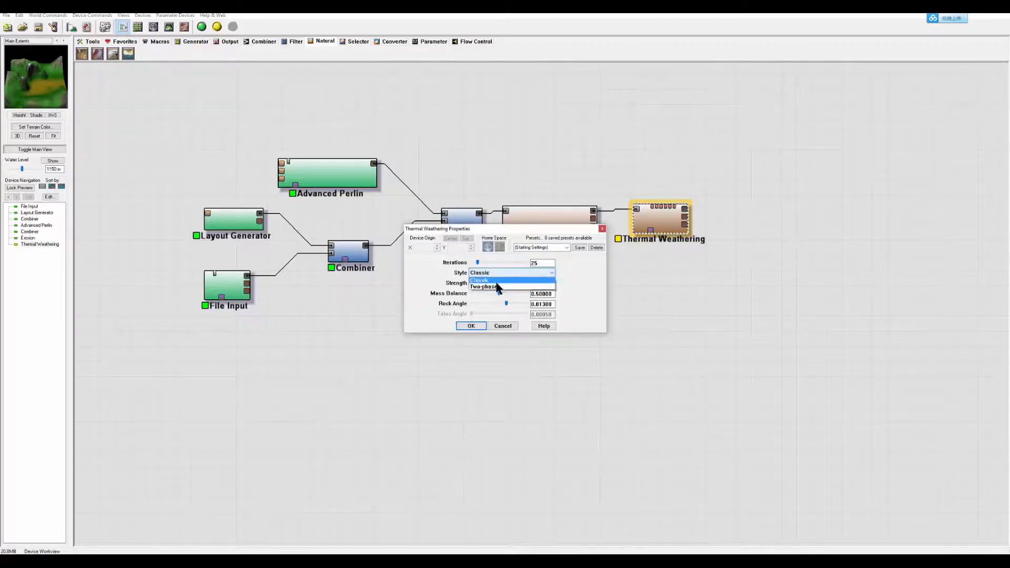
click(494, 286)
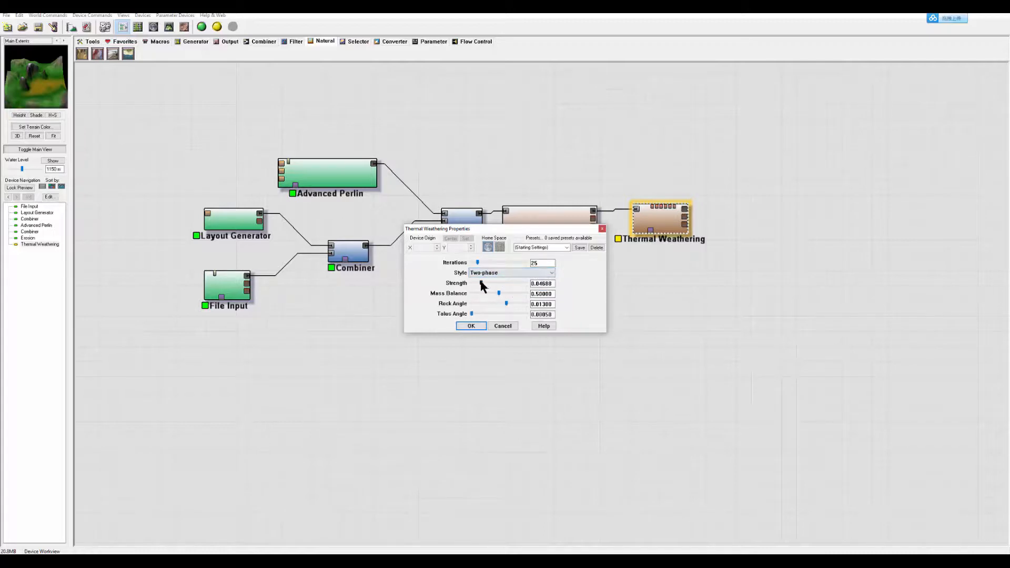
Raise the Thermal Weathering strength slightly, adjust the mass balance, and apply the settings
drag(480, 283, 489, 282)
scroll(484, 282, down, 1)
mouse_move(485, 293)
mouse_down()
mouse_move(505, 293)
mouse_move(497, 293)
mouse_up()
scroll(510, 296, up, 1)
click(470, 327)
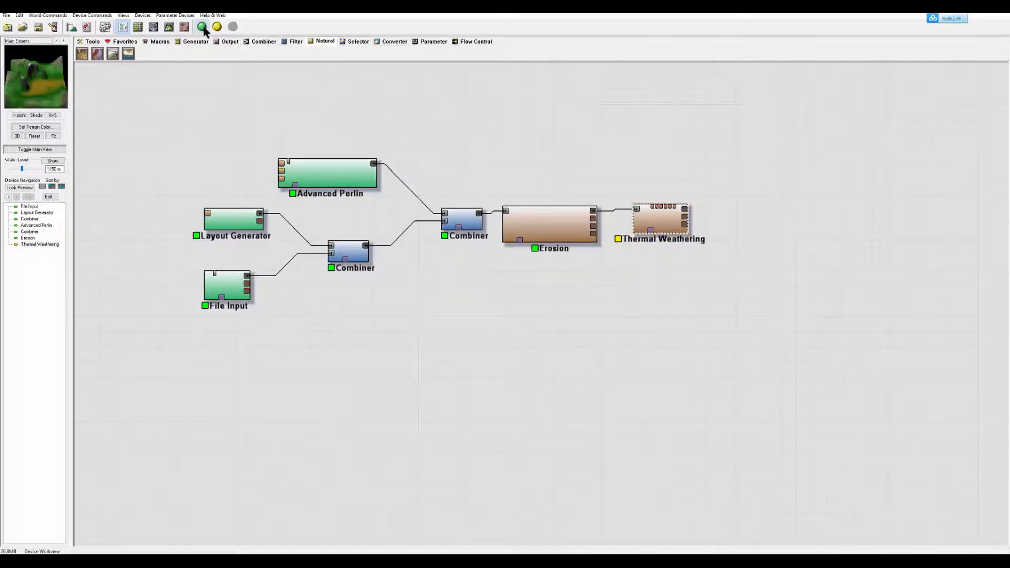
Build the network with Thermal Weathering and examine the weathered peaks in the 3D view from several angles
click(202, 27)
click(169, 26)
drag(190, 64, 649, 282)
drag(743, 347, 506, 300)
scroll(566, 347, down, 5)
scroll(506, 300, up, 2)
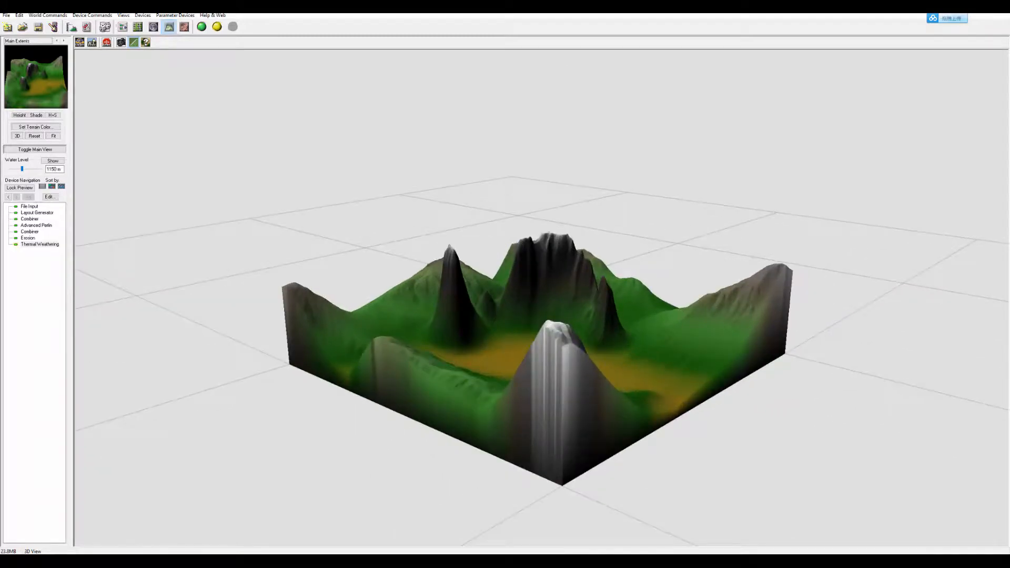
drag(596, 315, 498, 308)
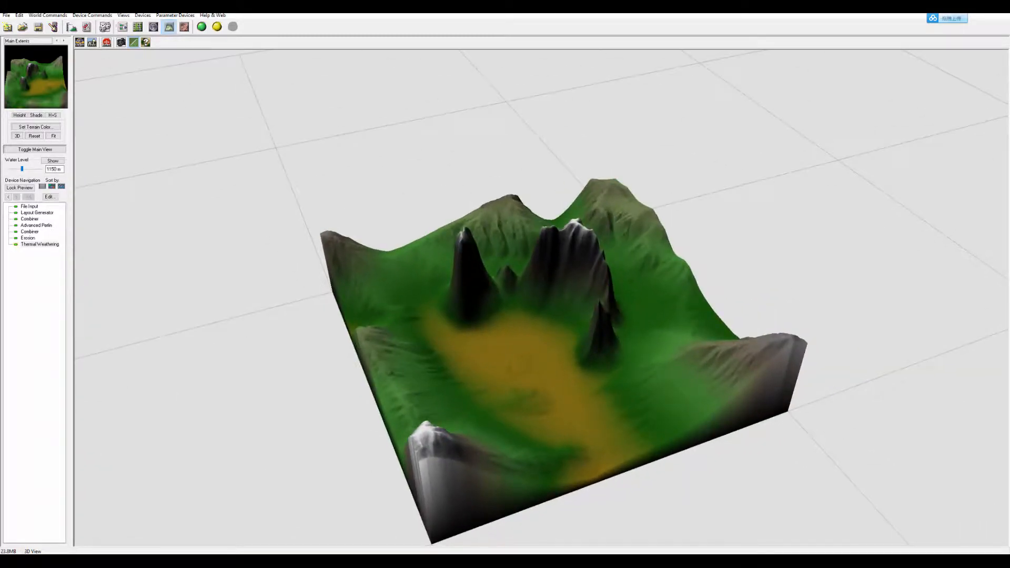
drag(391, 318, 434, 265)
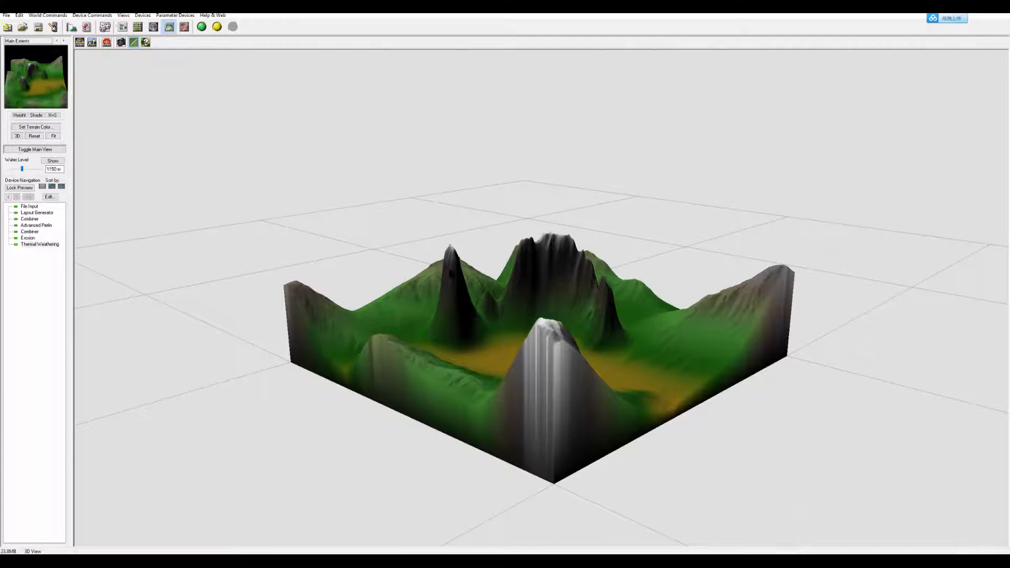
In the Layout Generator, lower the default height of the Circle 1 shape
click(122, 26)
click(227, 232)
double_click(227, 234)
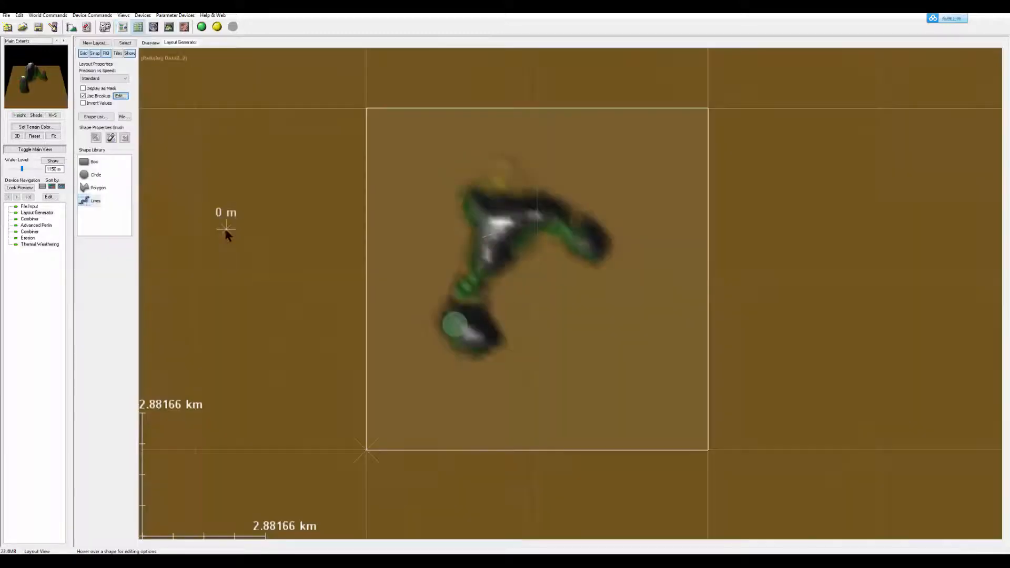
right_click(452, 324)
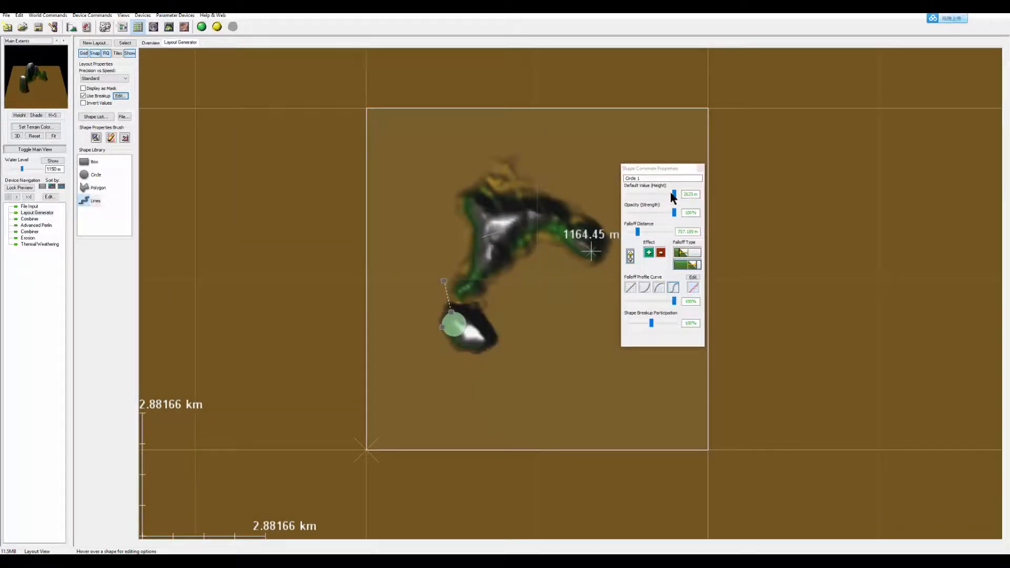
click(661, 194)
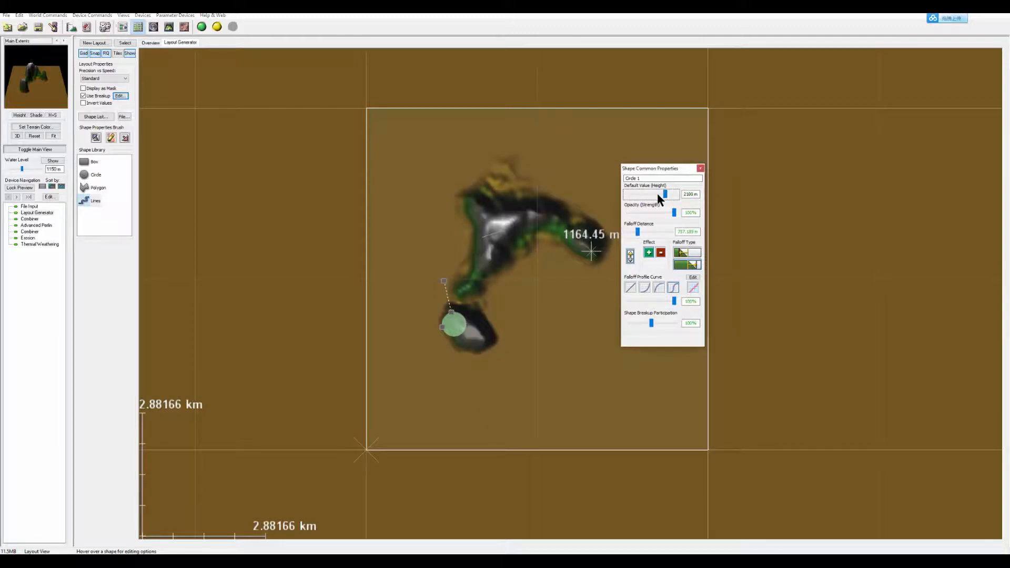
click(658, 194)
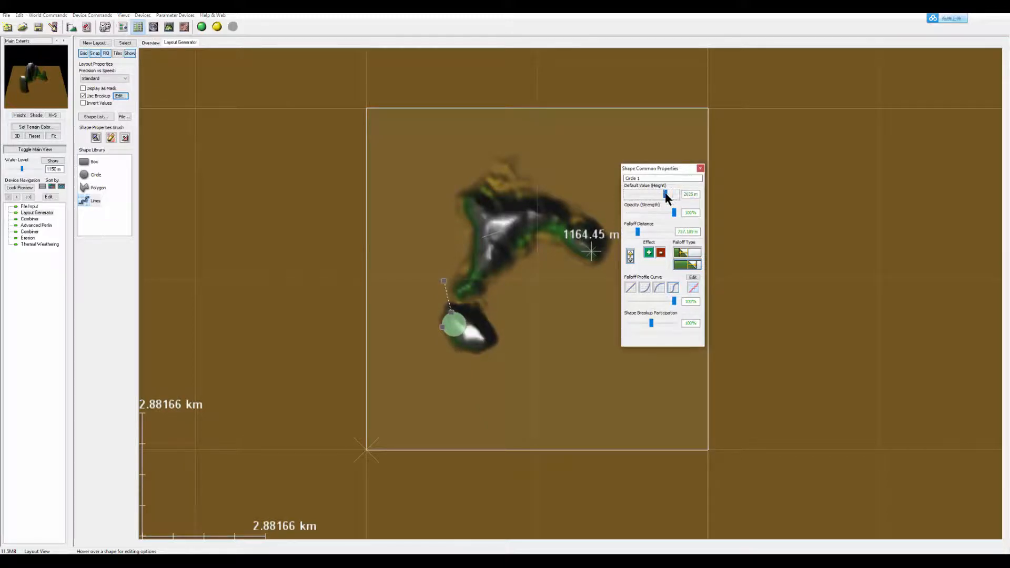
click(700, 168)
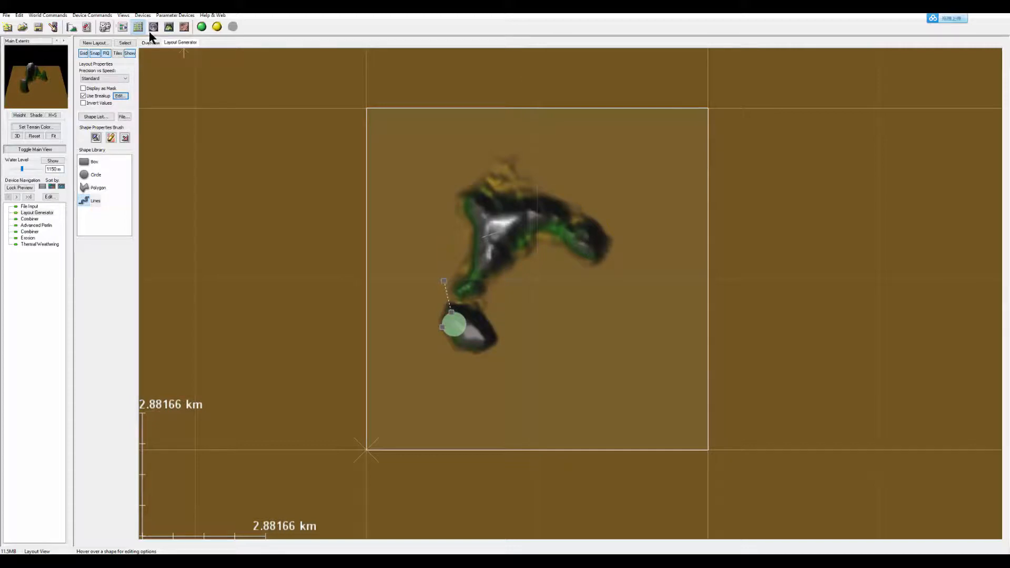
Rebuild the terrain with the lowered circle shape and inspect the full-resolution result in the 3D view
click(122, 26)
click(657, 220)
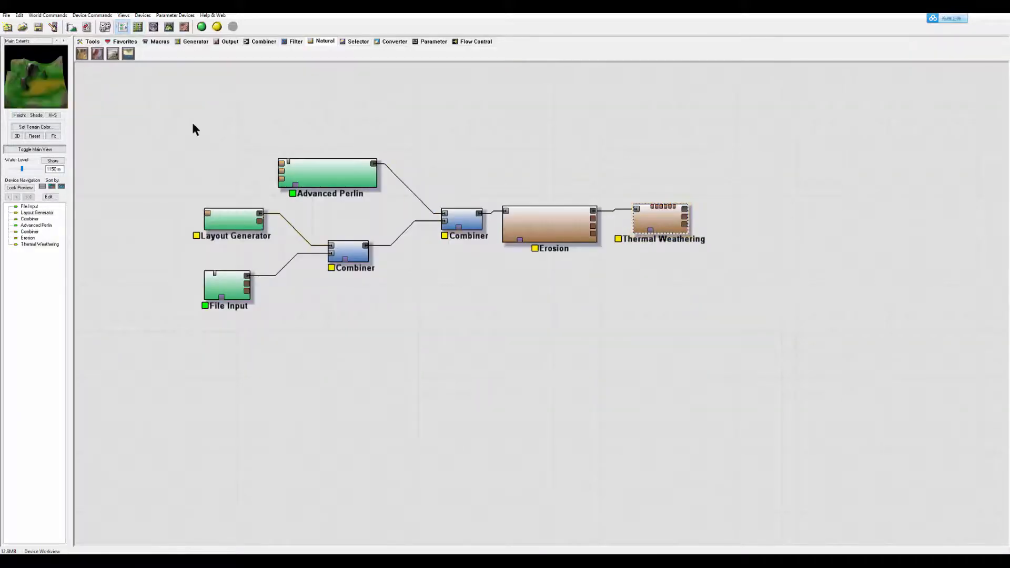
click(169, 26)
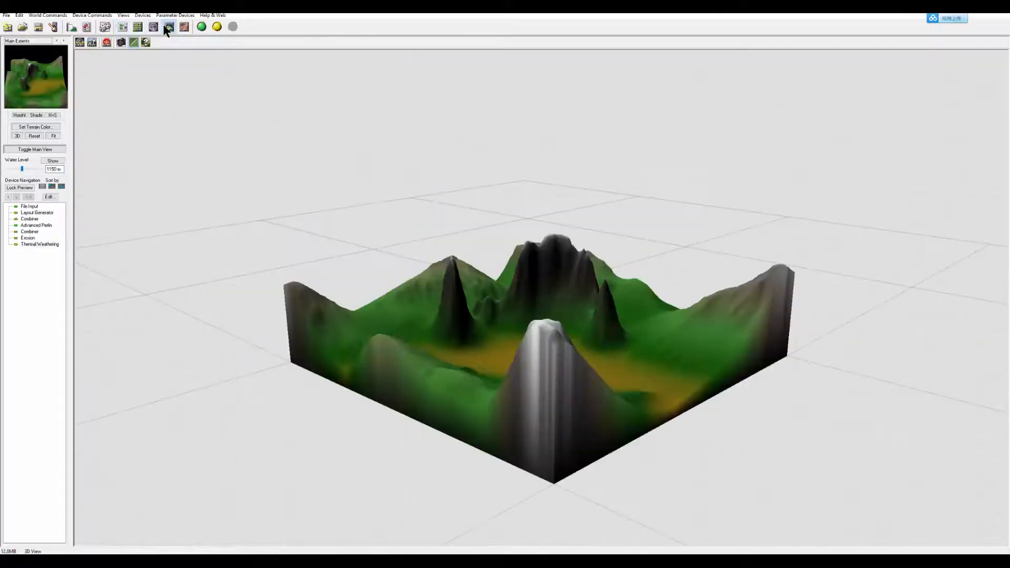
drag(483, 211, 518, 220)
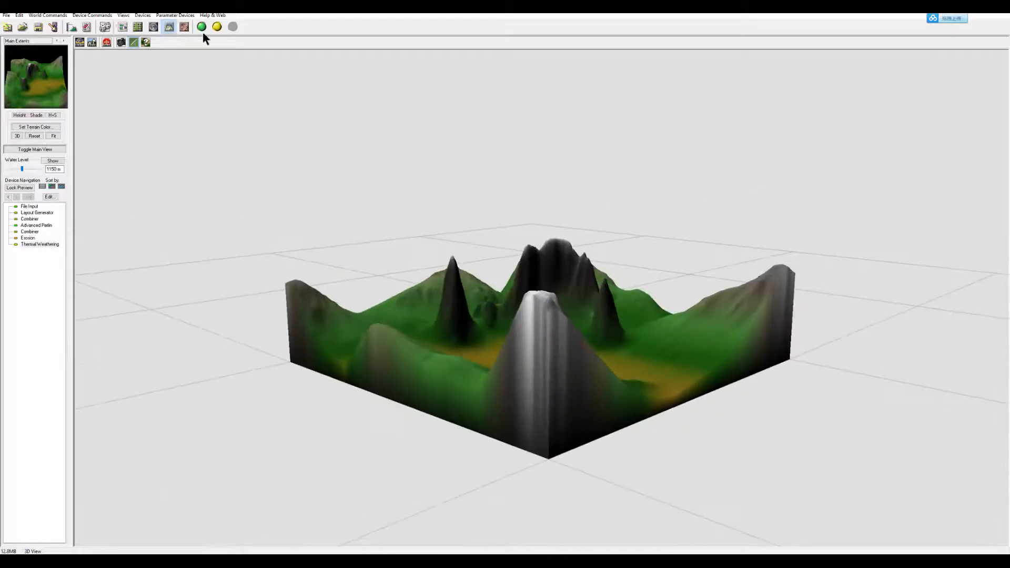
click(201, 26)
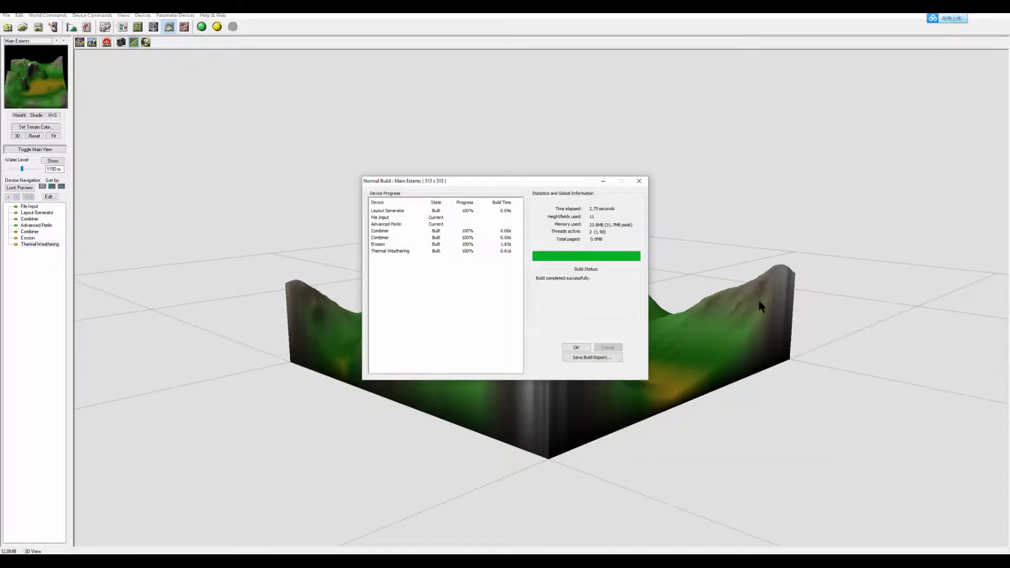
click(576, 347)
scroll(684, 287, down, 6)
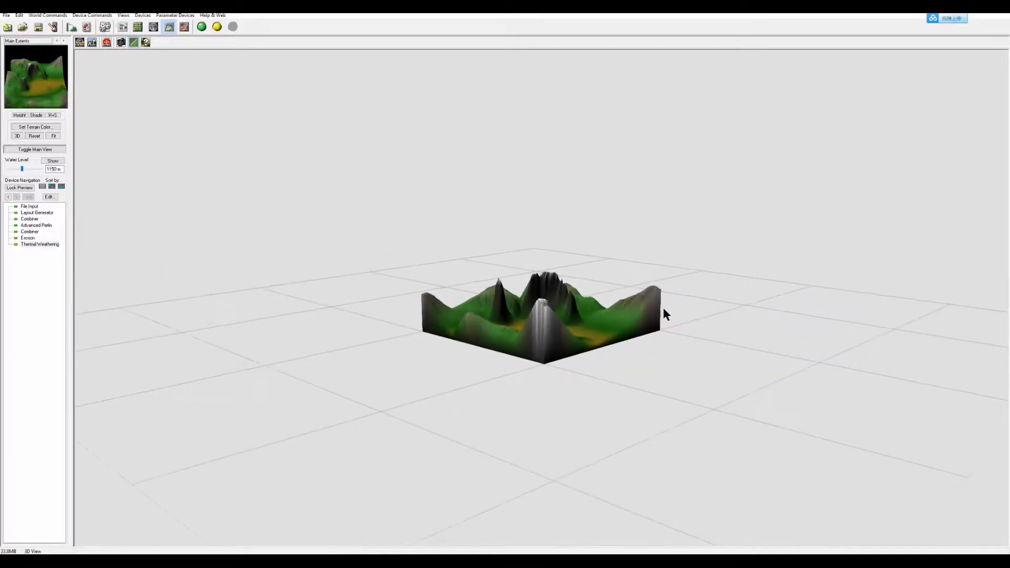
drag(655, 238, 489, 321)
scroll(547, 337, up, 2)
scroll(547, 337, up, 4)
Add a Snow device to the network and connect it after Thermal Weathering
click(133, 27)
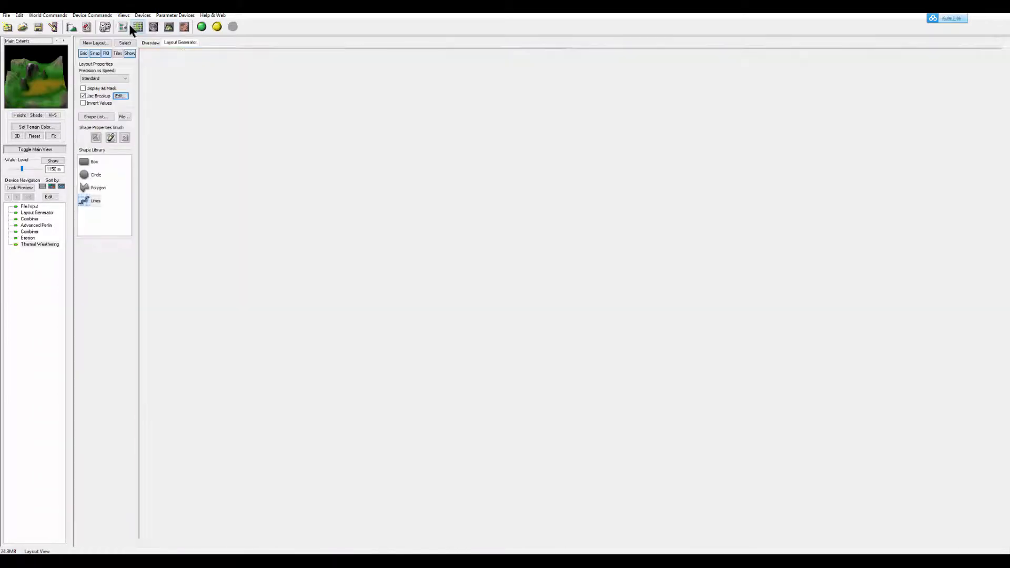
click(125, 26)
middle_drag(650, 284, 516, 313)
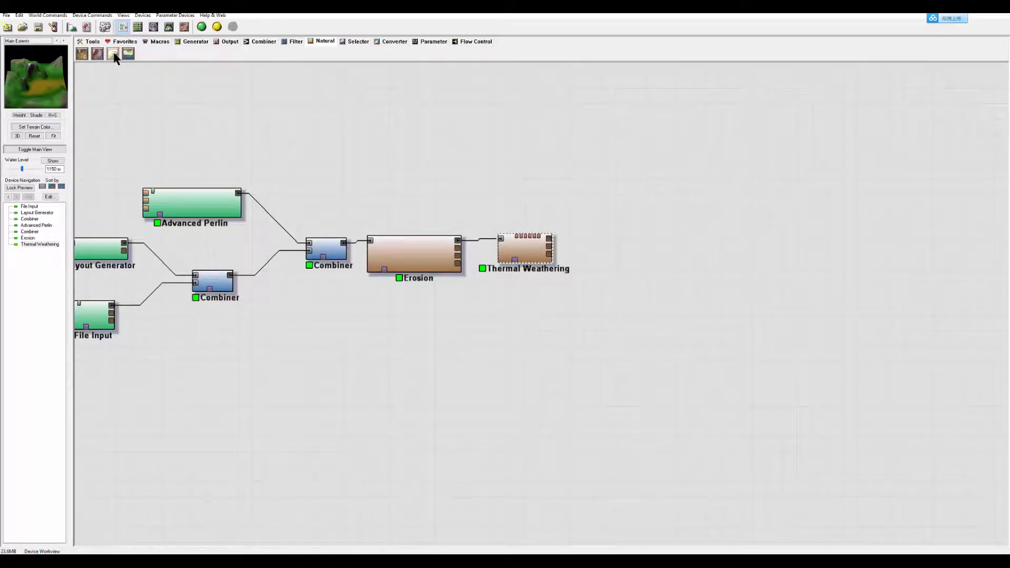
click(128, 54)
click(636, 241)
right_click(585, 189)
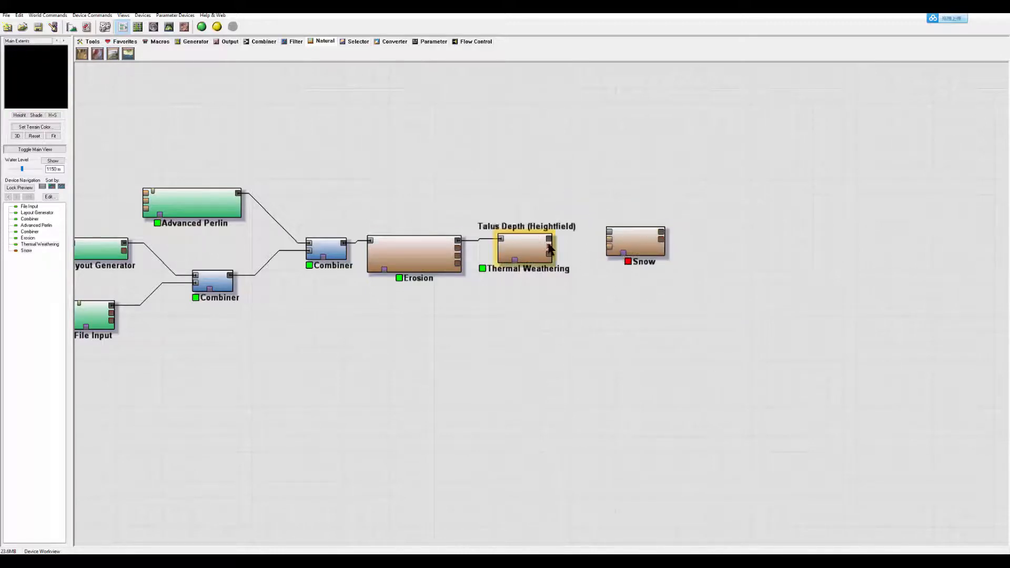
mouse_move(549, 239)
mouse_down()
mouse_move(609, 232)
mouse_move(615, 252)
mouse_up()
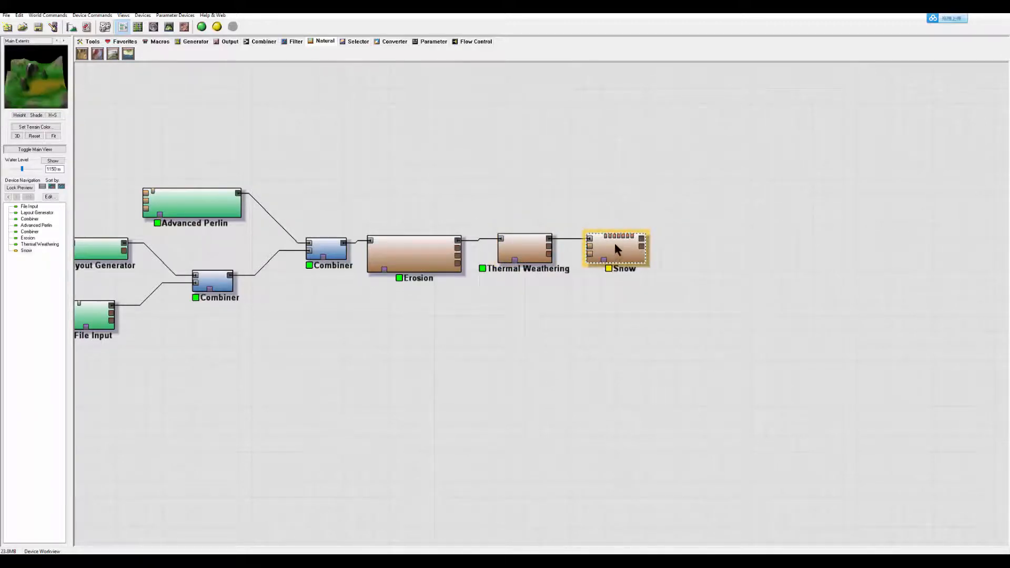
Raise the intensity in the Snow device's properties and apply the setting
double_click(617, 244)
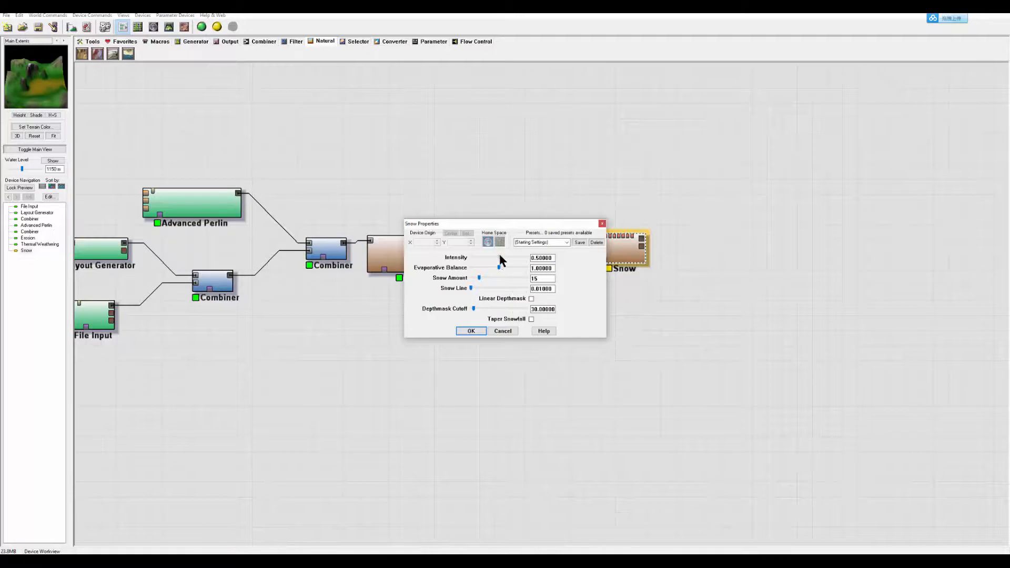
drag(518, 257, 526, 258)
key(Return)
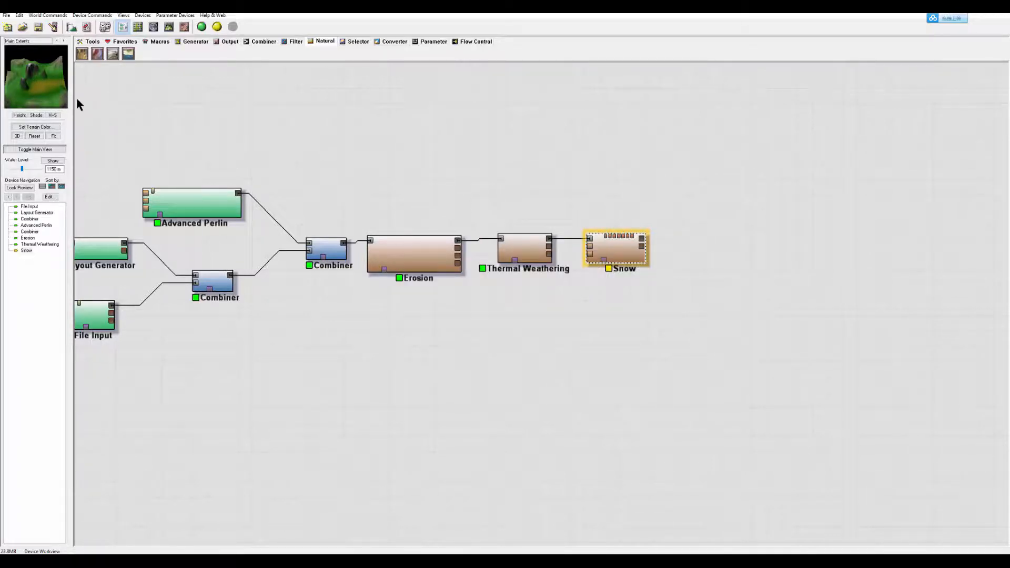
Build the network with the Snow device and view the snow-covered terrain up close in 3D
click(201, 26)
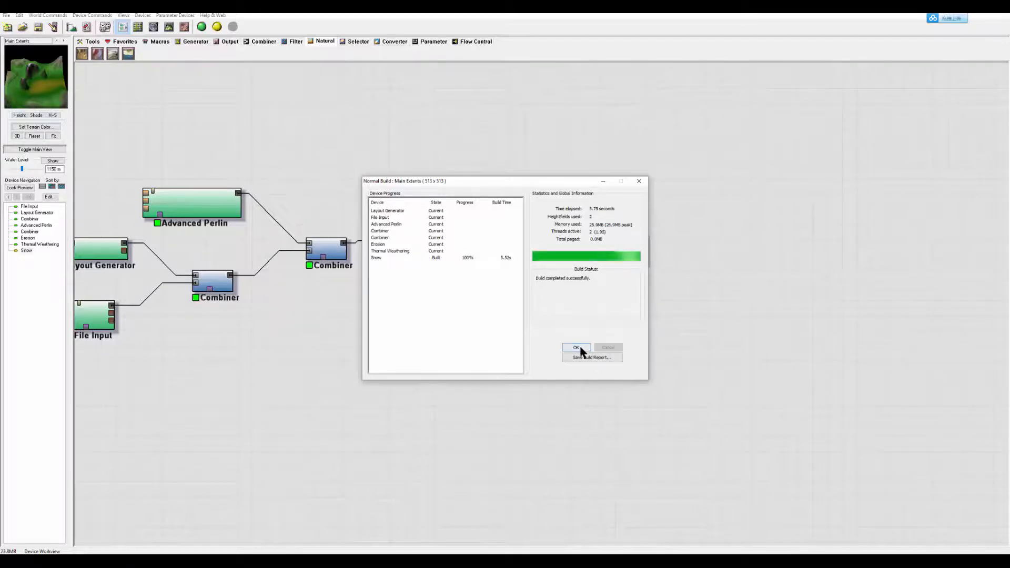
click(576, 348)
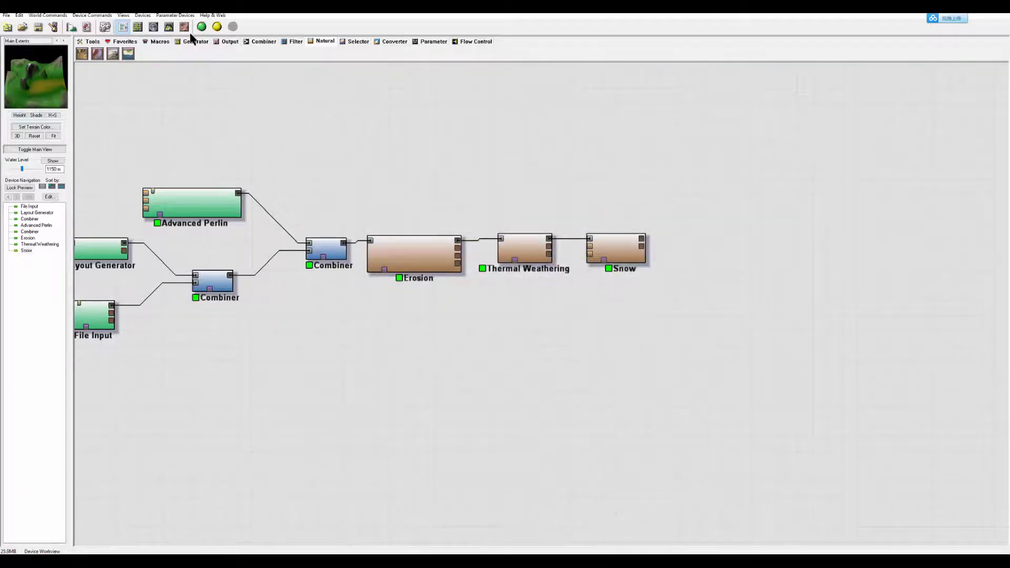
click(168, 26)
scroll(563, 326, up, 5)
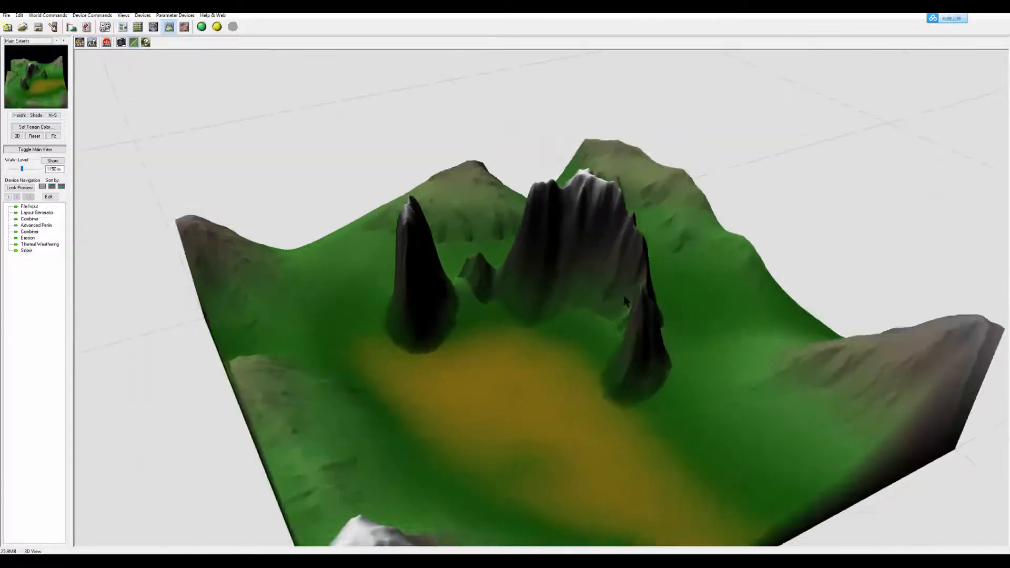
Delete the Snow device from the end of the network after checking the snowy terrain in 3D
drag(623, 296, 761, 294)
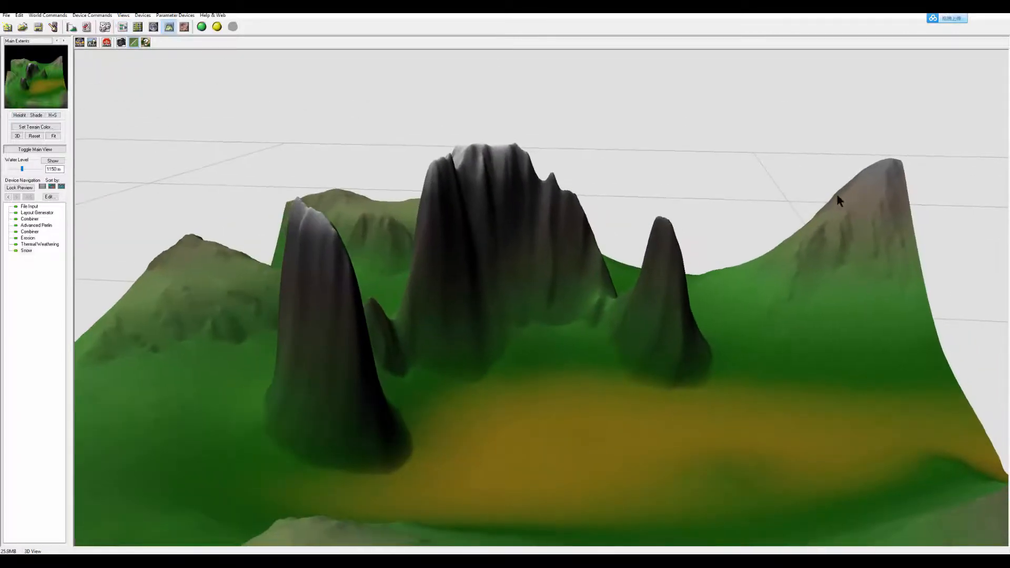
drag(839, 200, 566, 221)
scroll(558, 250, down, 5)
drag(866, 271, 731, 254)
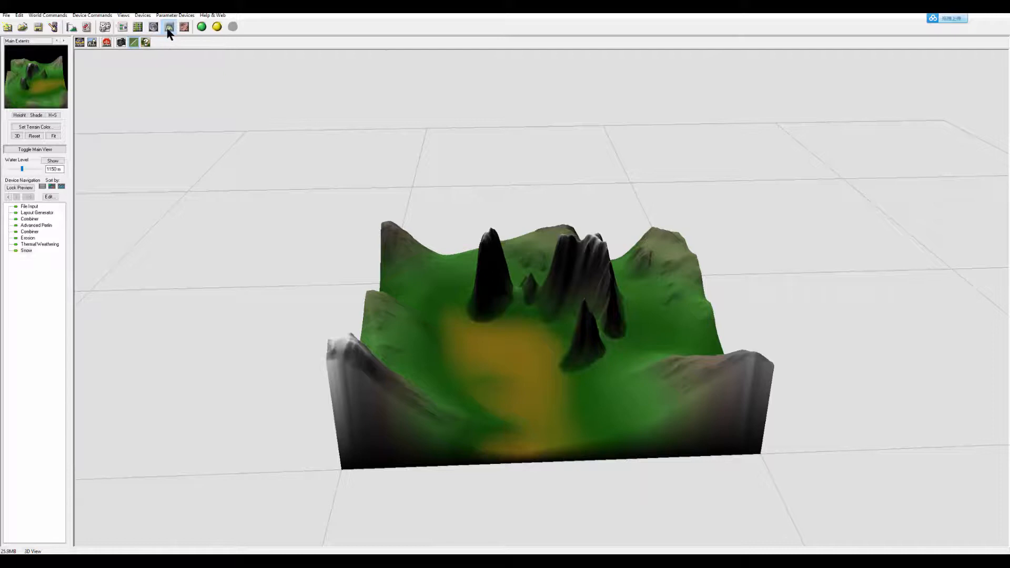
click(122, 27)
click(620, 254)
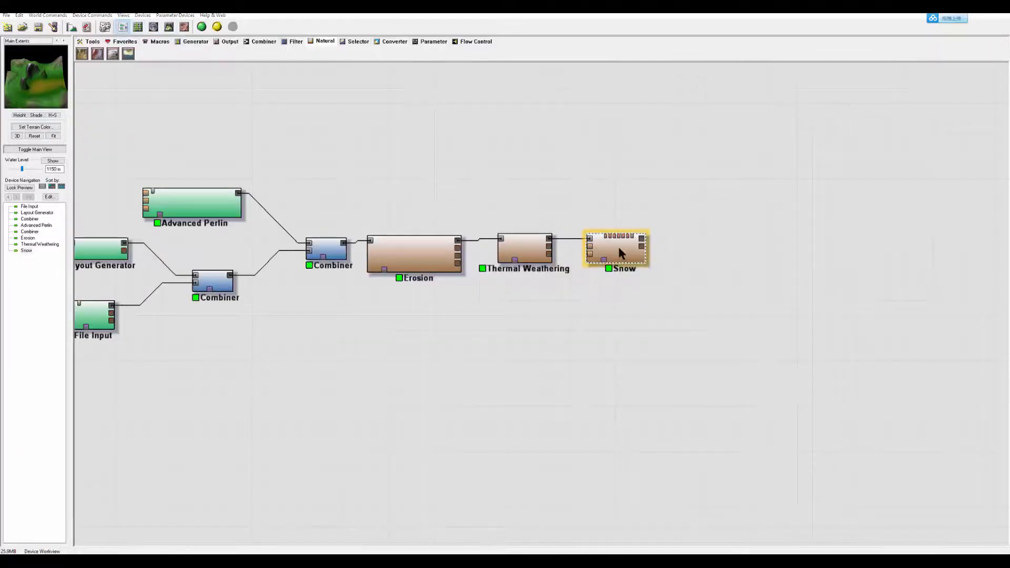
key(Delete)
click(532, 298)
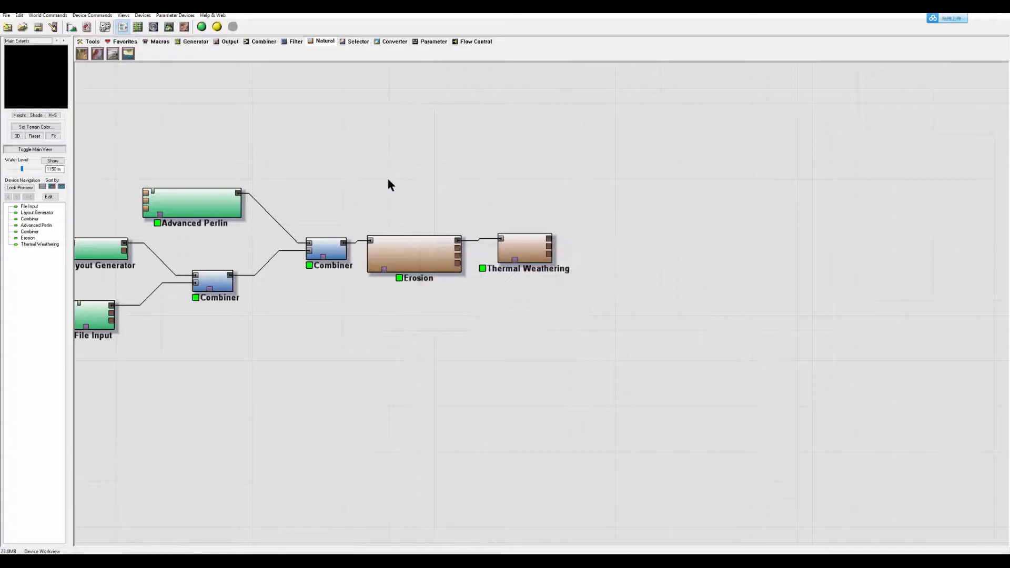
Add a Coast Erosion device after Thermal Weathering and connect Thermal Weathering's output to its input
click(128, 53)
click(594, 249)
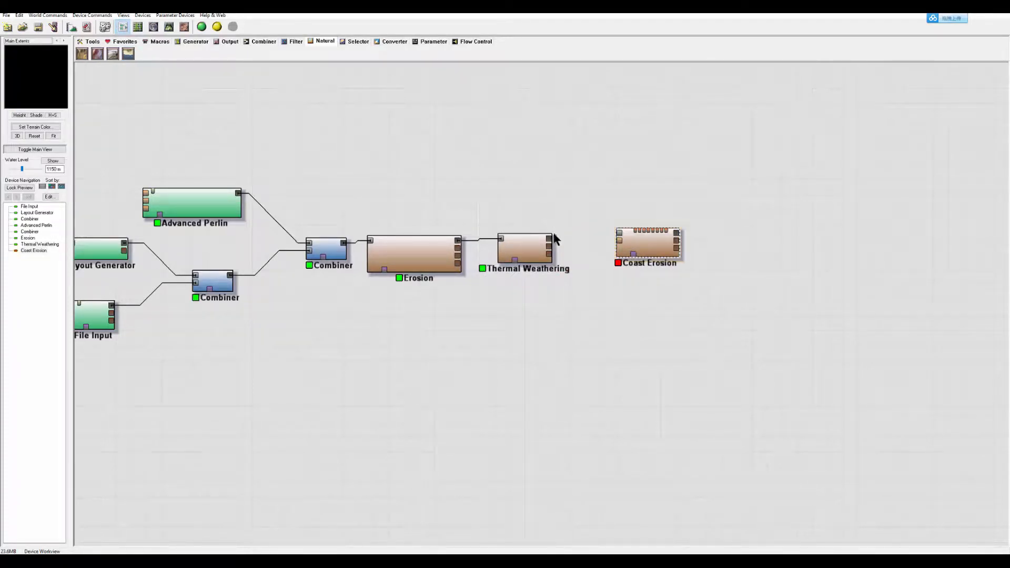
drag(550, 238, 631, 236)
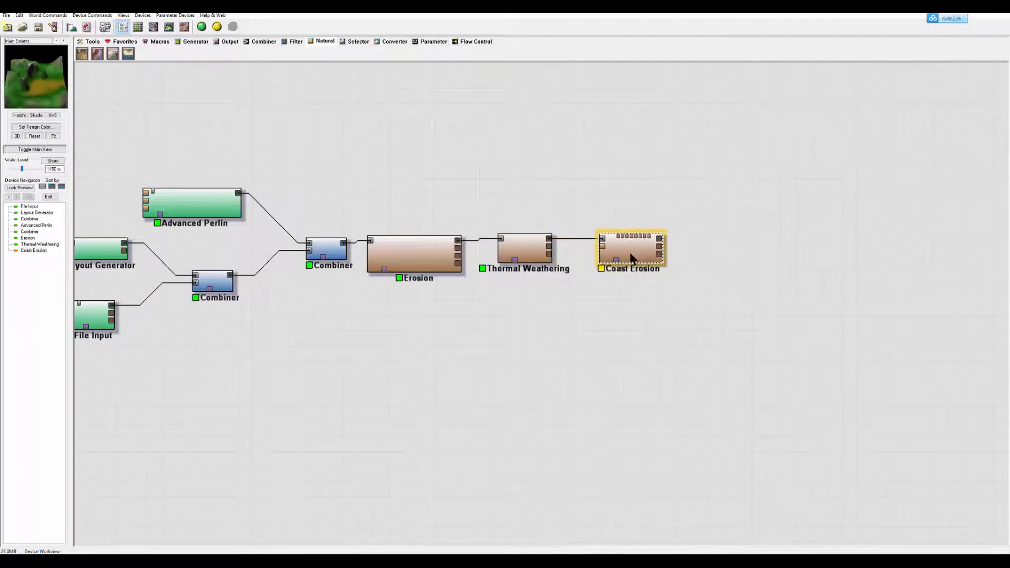
Show the water in the terrain preview and lower the global water level to 315 m
double_click(632, 256)
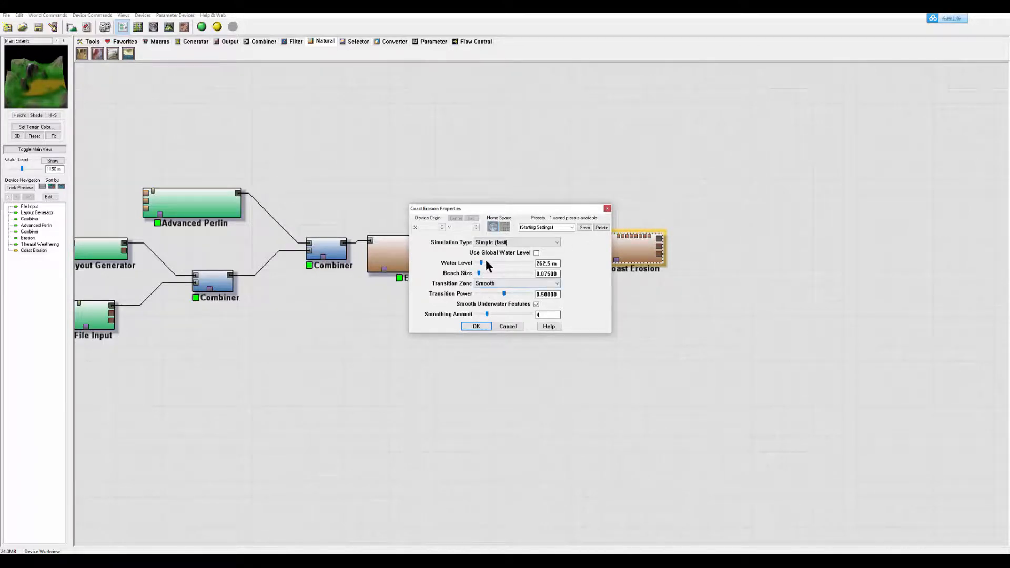
click(607, 209)
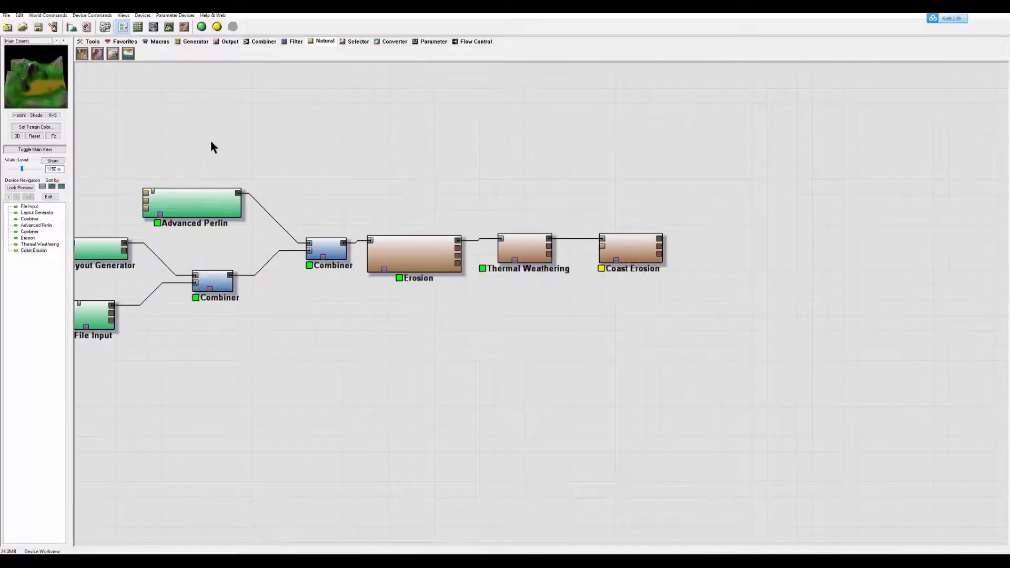
click(53, 161)
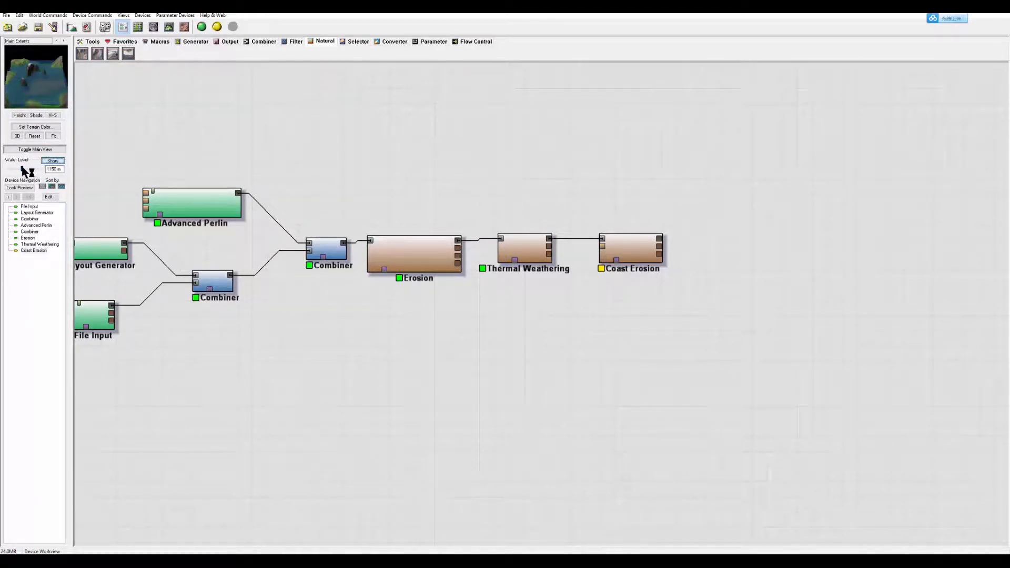
drag(21, 168, 13, 168)
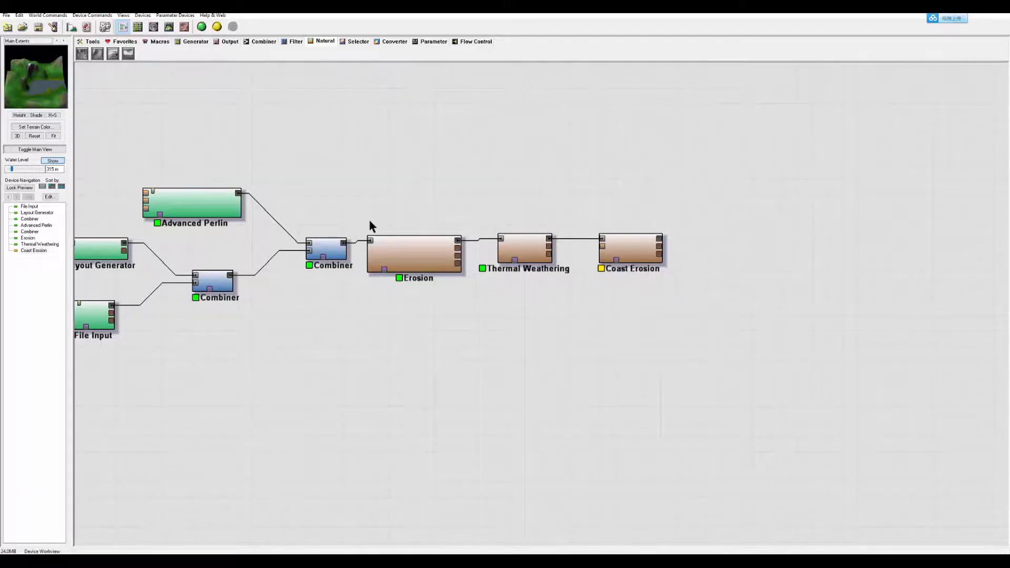
Make Coast Erosion use the global water level, with beach size 0.05 and a Cliffs transition zone
double_click(626, 242)
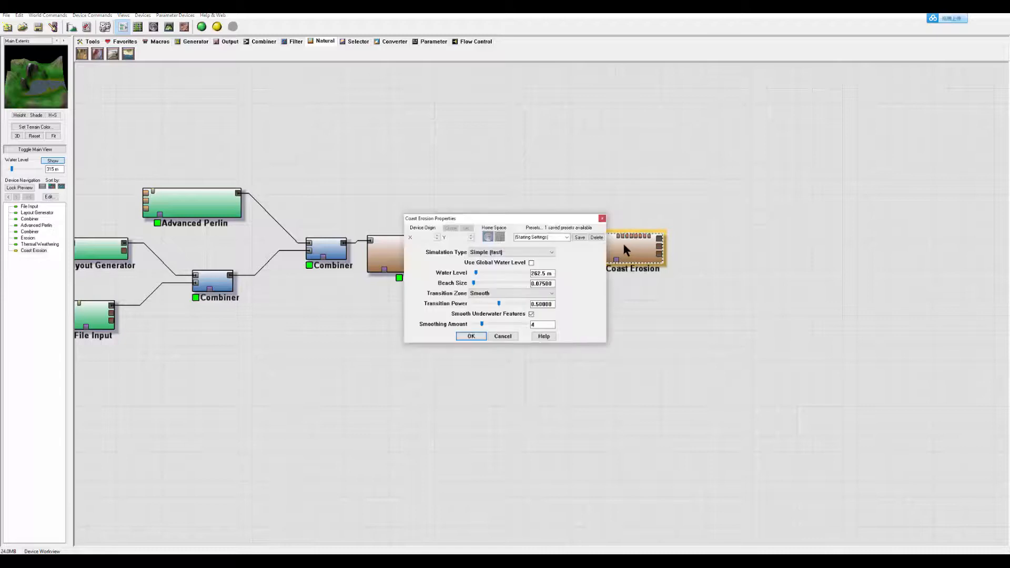
drag(538, 220, 539, 102)
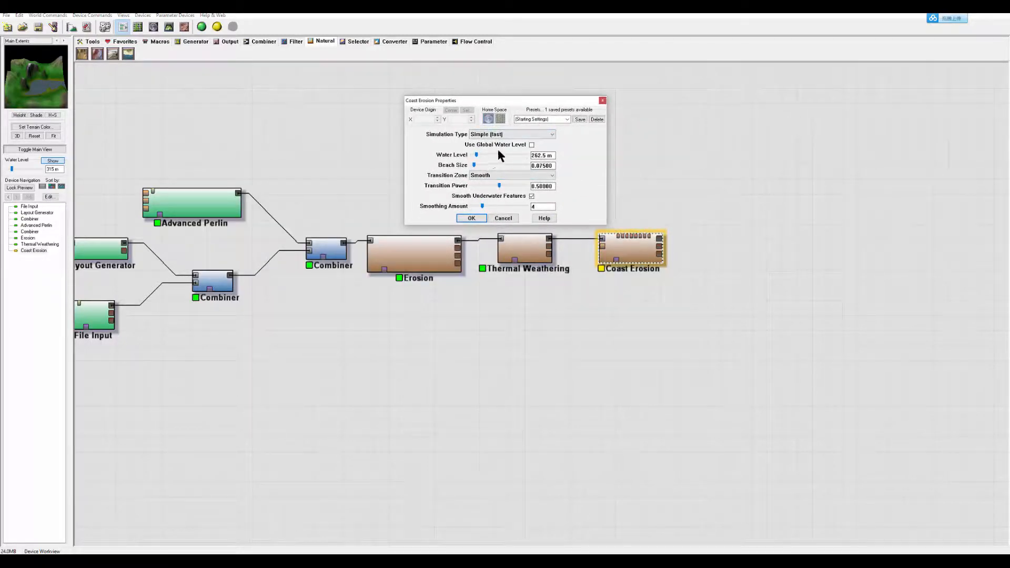
click(531, 145)
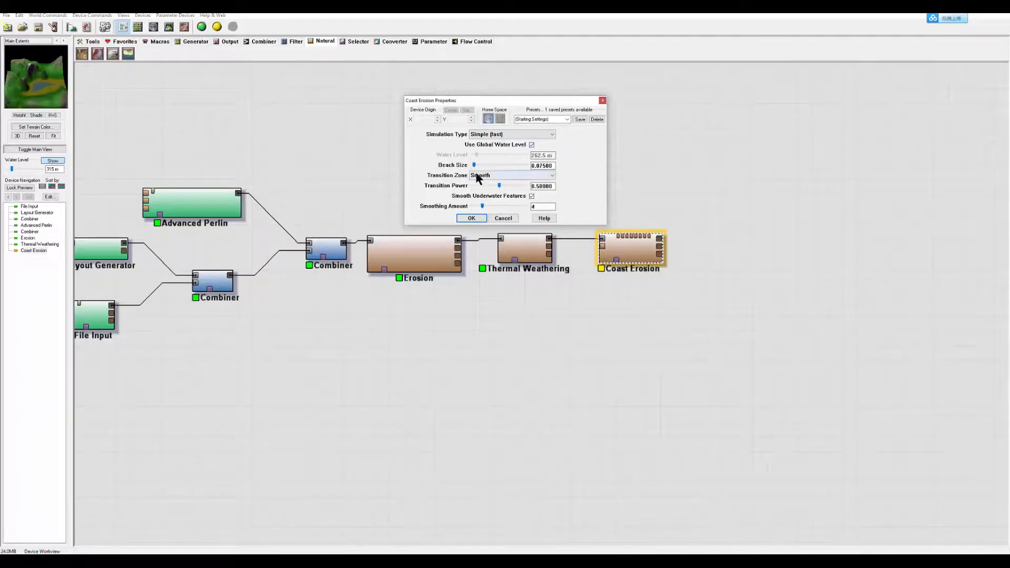
mouse_move(474, 166)
mouse_down()
mouse_move(493, 166)
mouse_move(474, 168)
mouse_up()
click(492, 176)
click(492, 189)
click(472, 216)
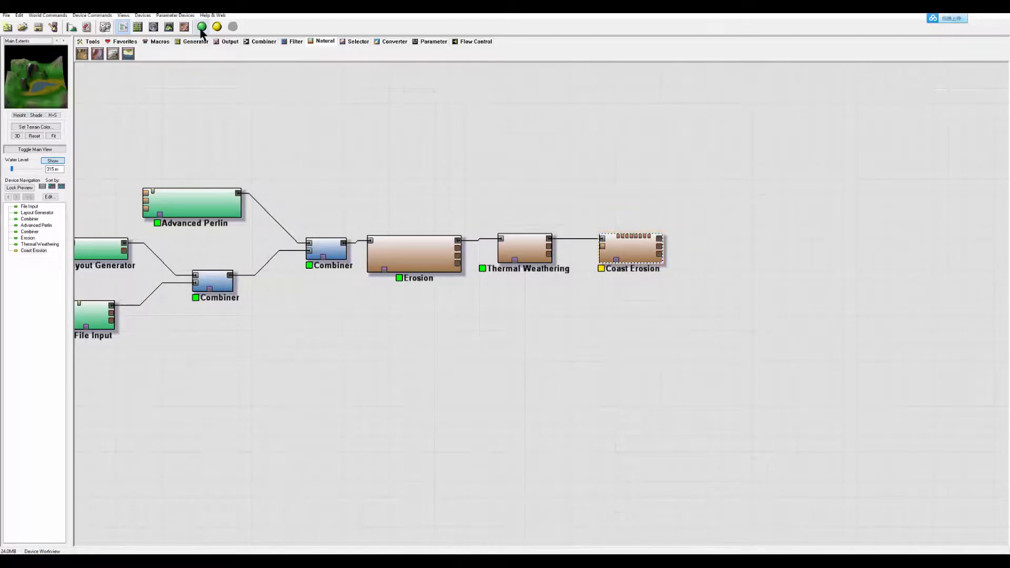
Build the network with the Cliffs coast setting and inspect the lake shoreline in the 3D view
click(169, 28)
scroll(508, 389, up, 5)
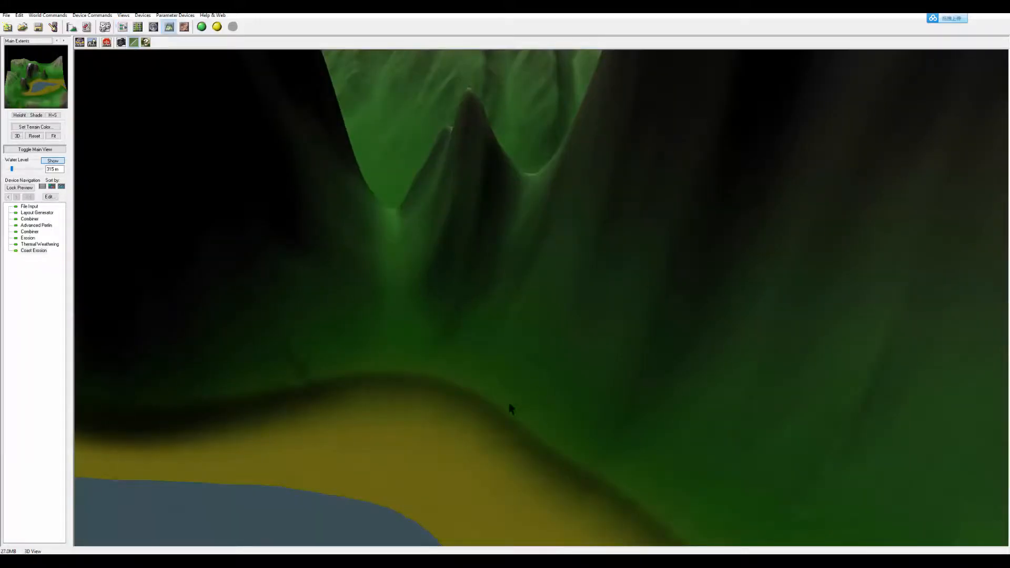
scroll(520, 403, down, 5)
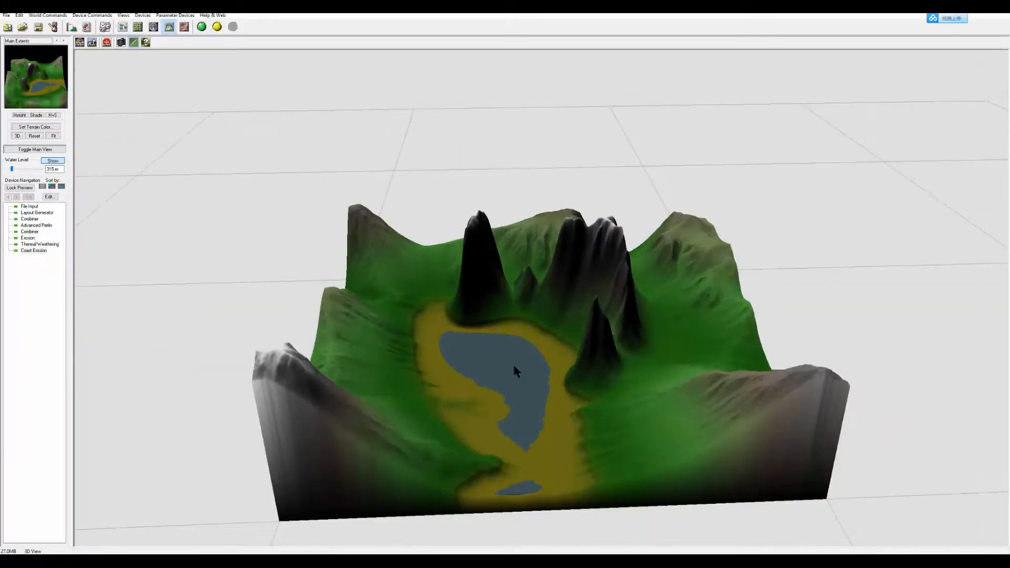
scroll(513, 362, up, 1)
scroll(505, 358, down, 1)
Change the Coast Erosion transition zone to Smooth and apply the setting
click(126, 28)
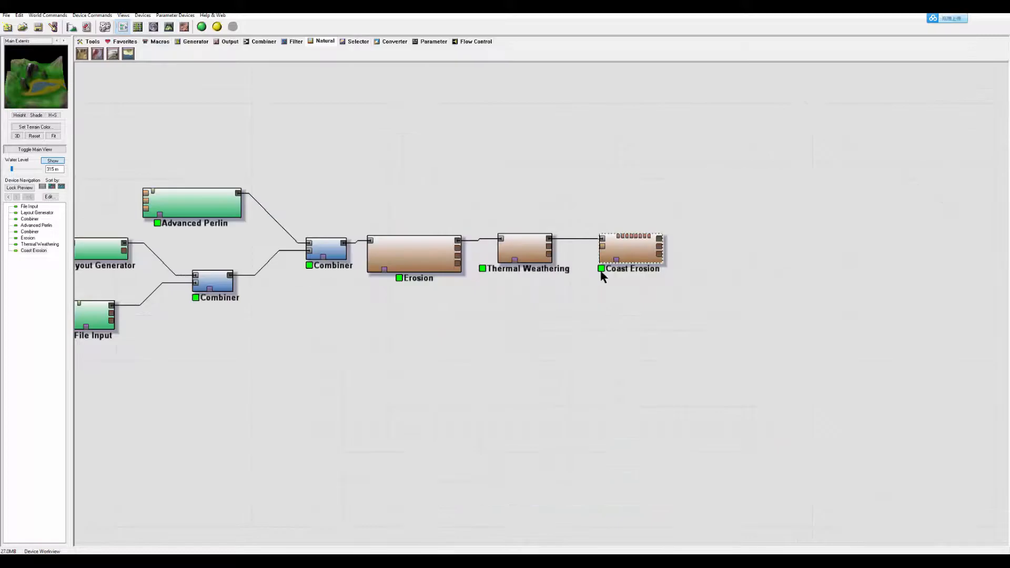
double_click(618, 255)
click(494, 293)
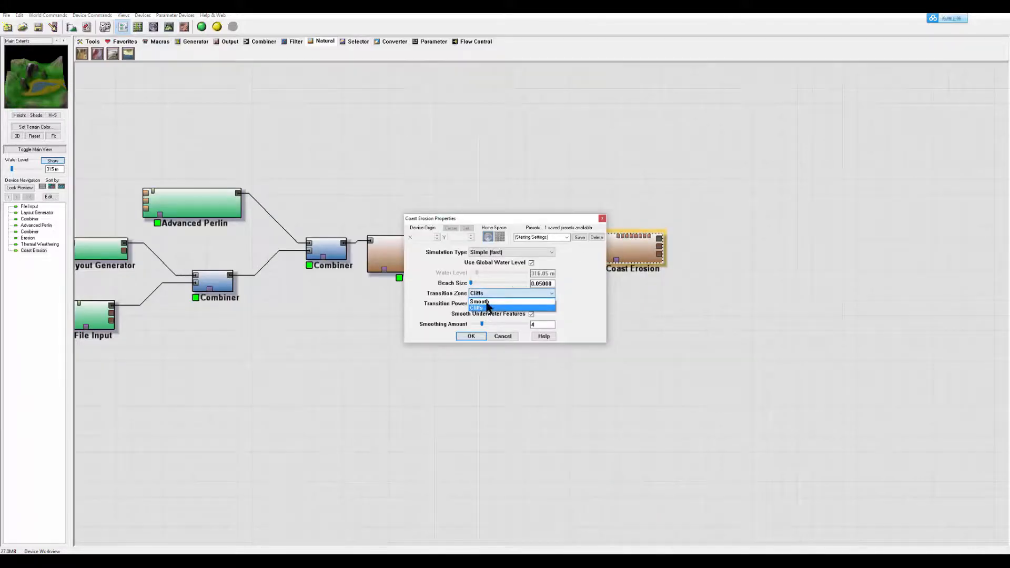
click(488, 319)
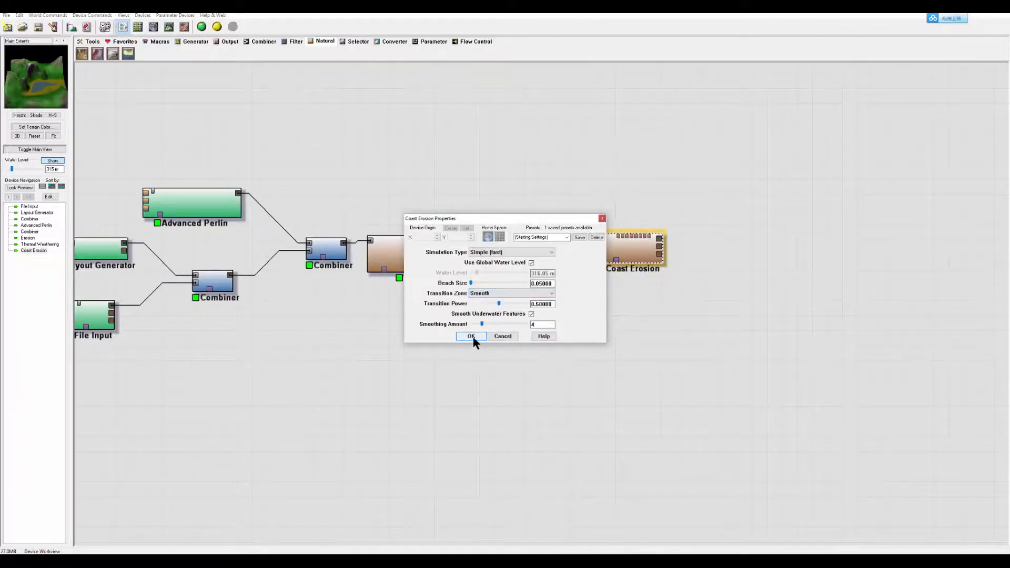
click(472, 337)
Rebuild the network with the smooth coast transition and inspect the lake up close and from afar in 3D
click(201, 27)
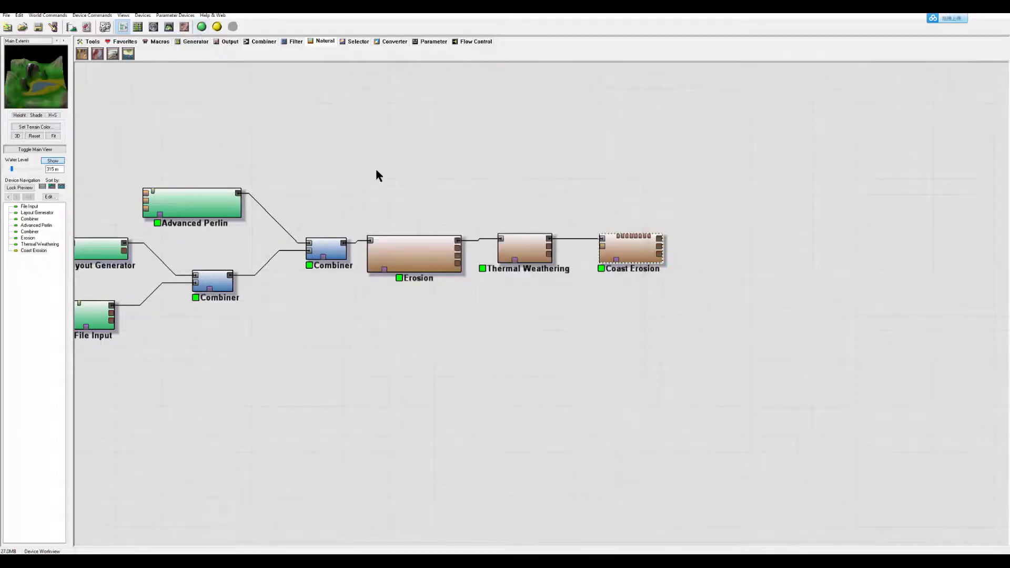
click(168, 26)
scroll(541, 383, up, 5)
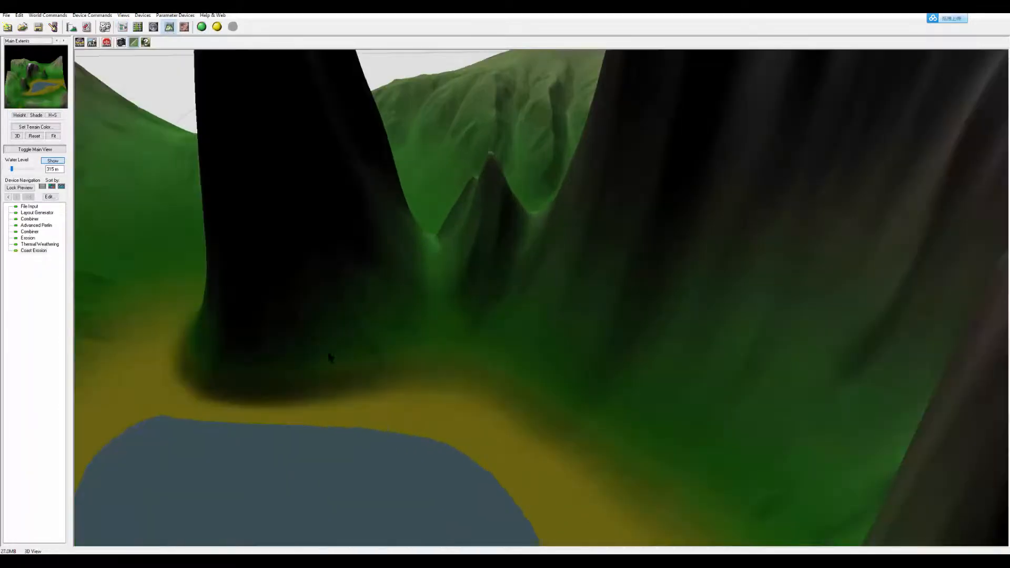
scroll(330, 357, down, 5)
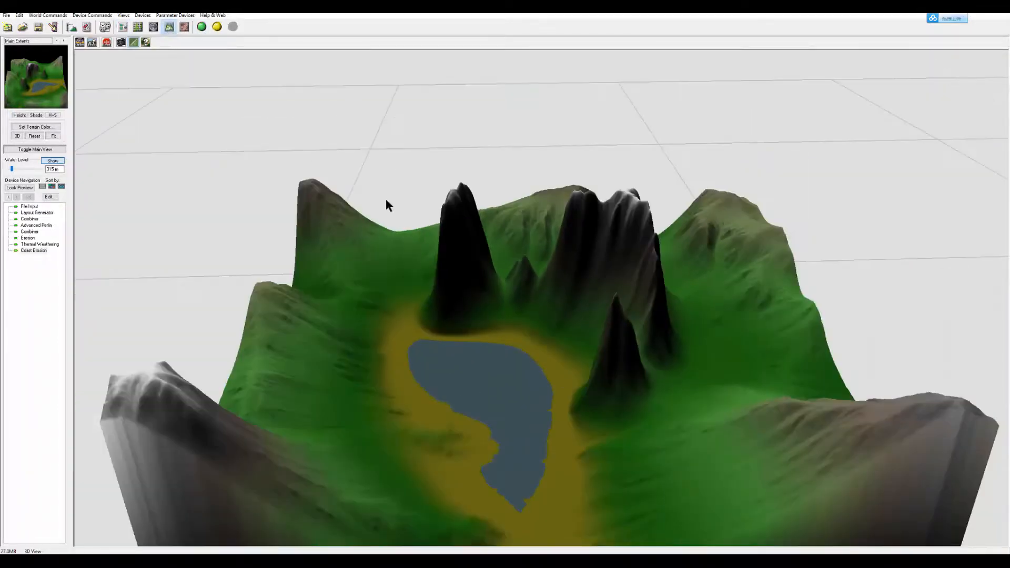
Raise the Coast Erosion beach size to about 0.085 and turn off smoothing of underwater features, keeping the Simple (fast) simulation
click(123, 26)
double_click(620, 247)
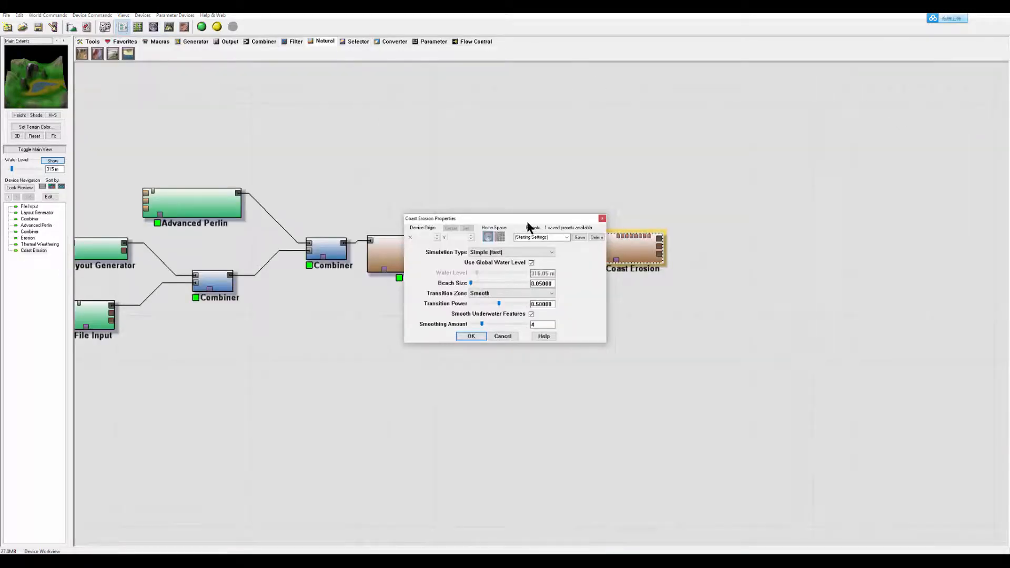
drag(528, 220, 539, 205)
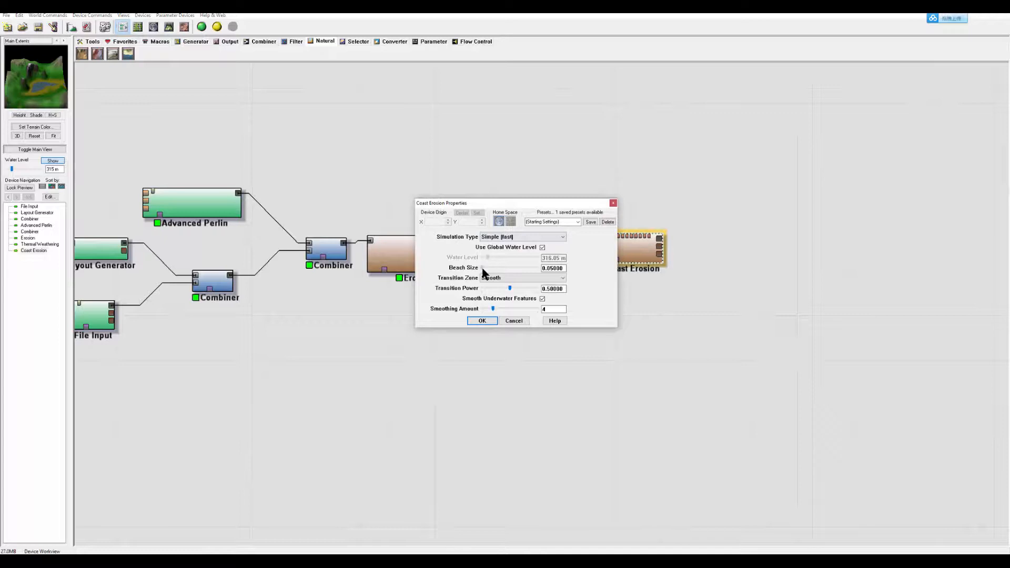
mouse_move(488, 268)
mouse_down()
mouse_move(496, 264)
mouse_move(476, 262)
mouse_move(485, 260)
mouse_up()
click(502, 235)
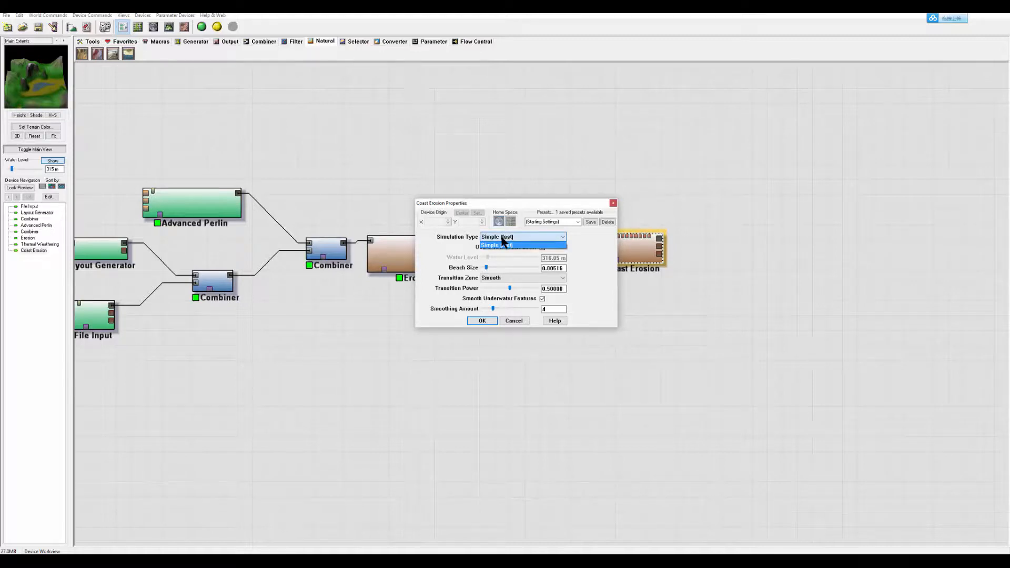
click(552, 245)
drag(560, 192, 560, 194)
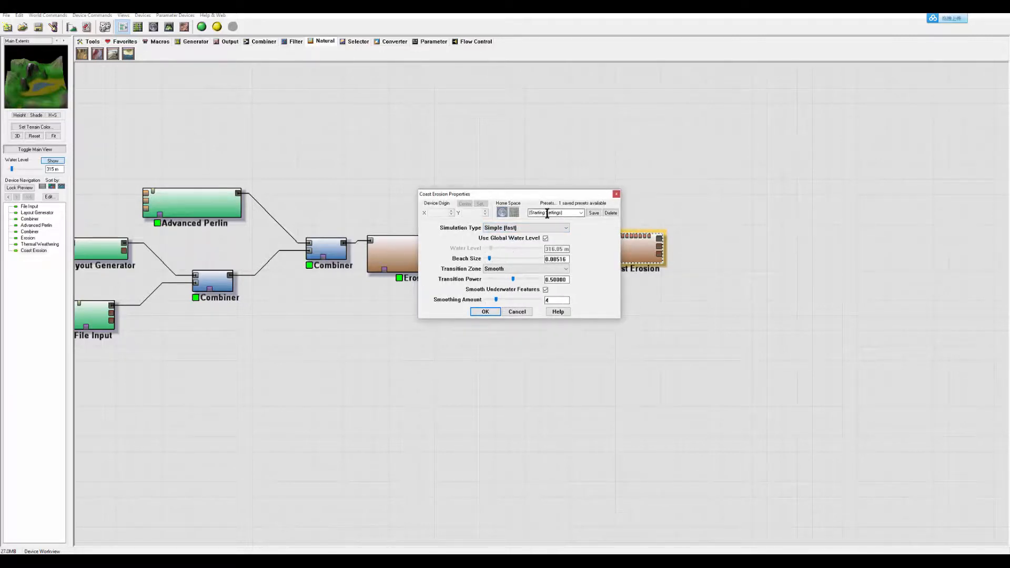
click(514, 230)
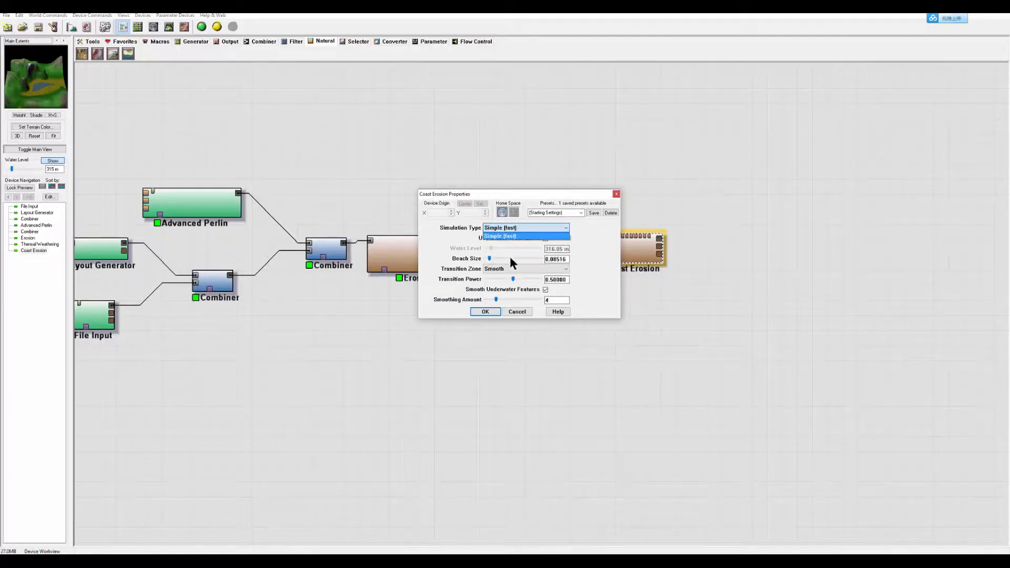
click(542, 193)
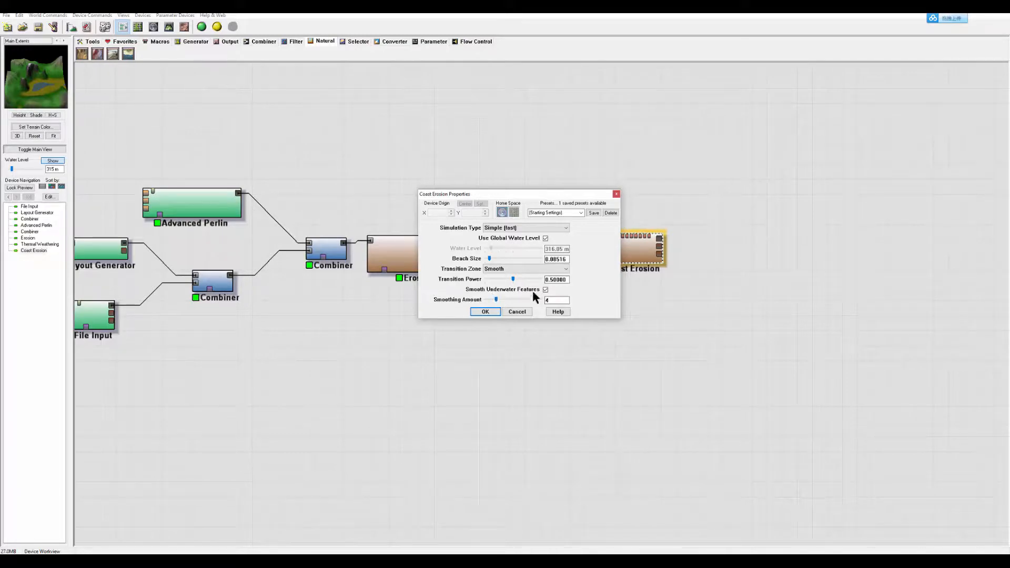
click(545, 290)
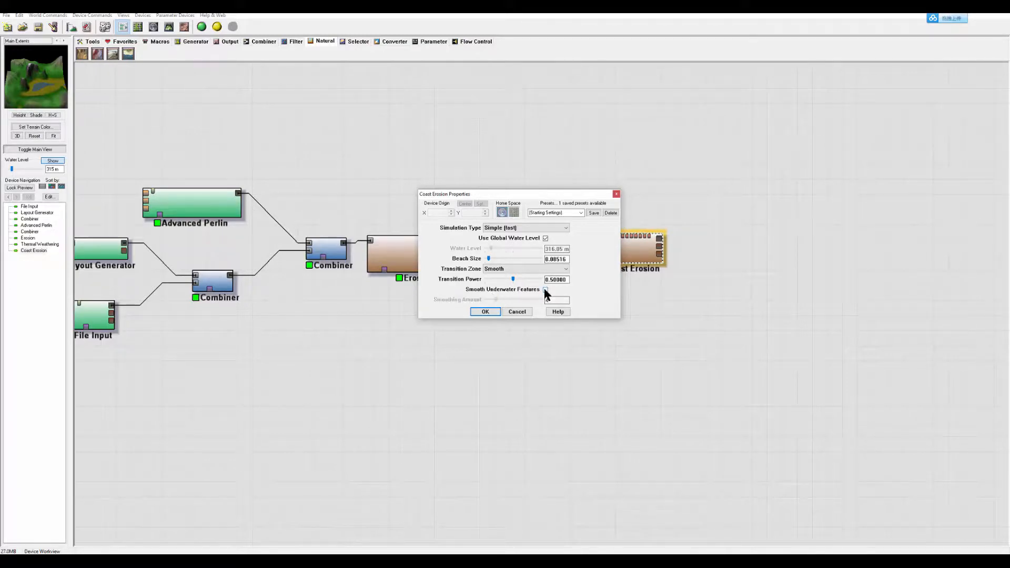
click(484, 312)
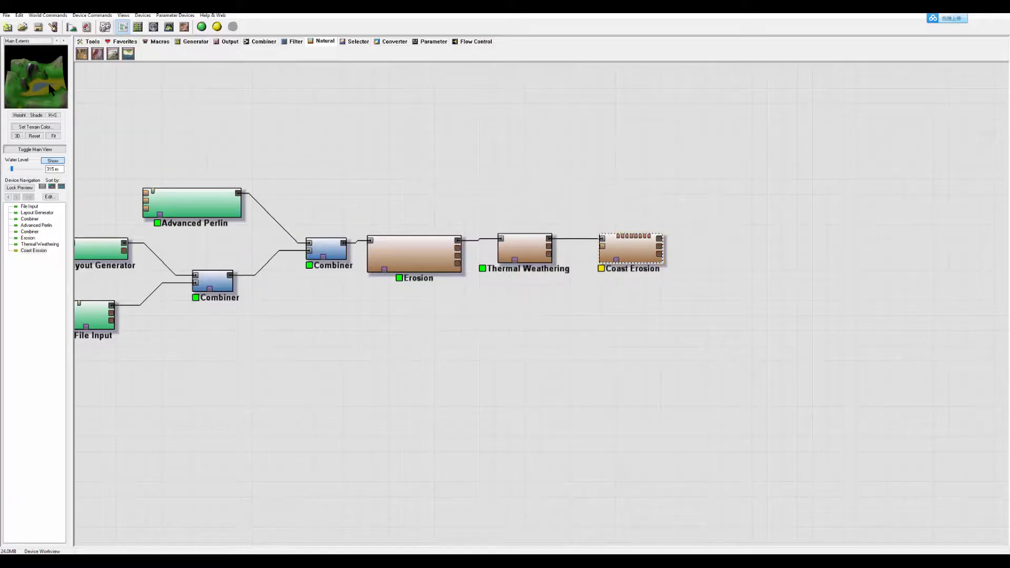
Toggle the water display off and on in the preview and review the Coast Erosion properties
click(52, 162)
click(59, 162)
double_click(632, 251)
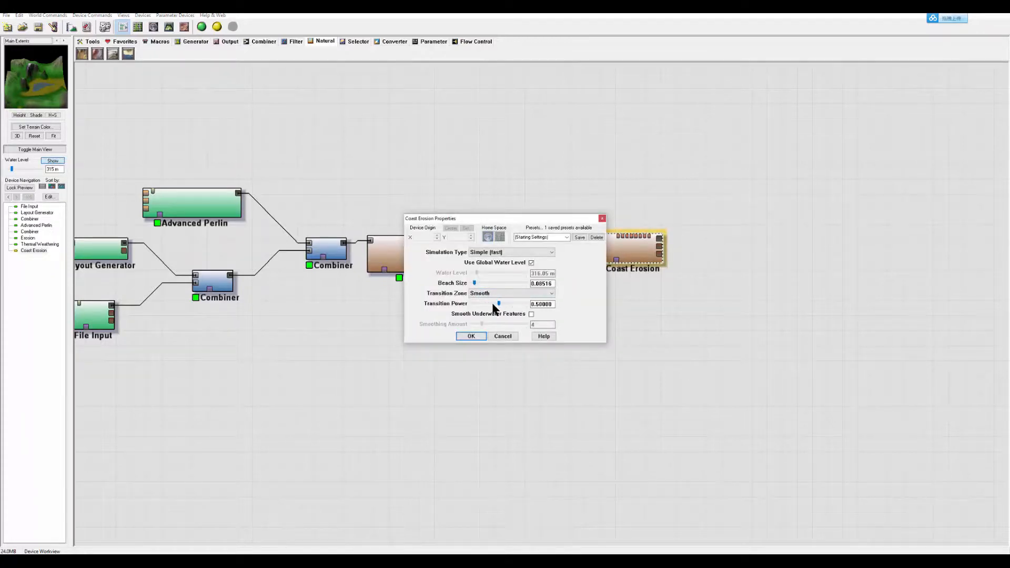
click(473, 337)
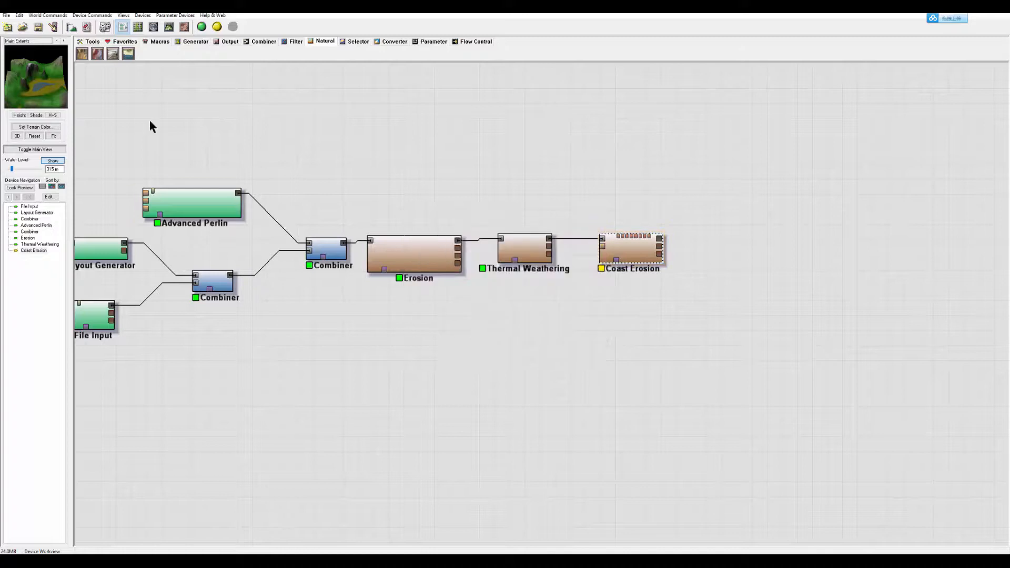
View the terrain in 3D and lower the global water level to 157.5 m
click(169, 26)
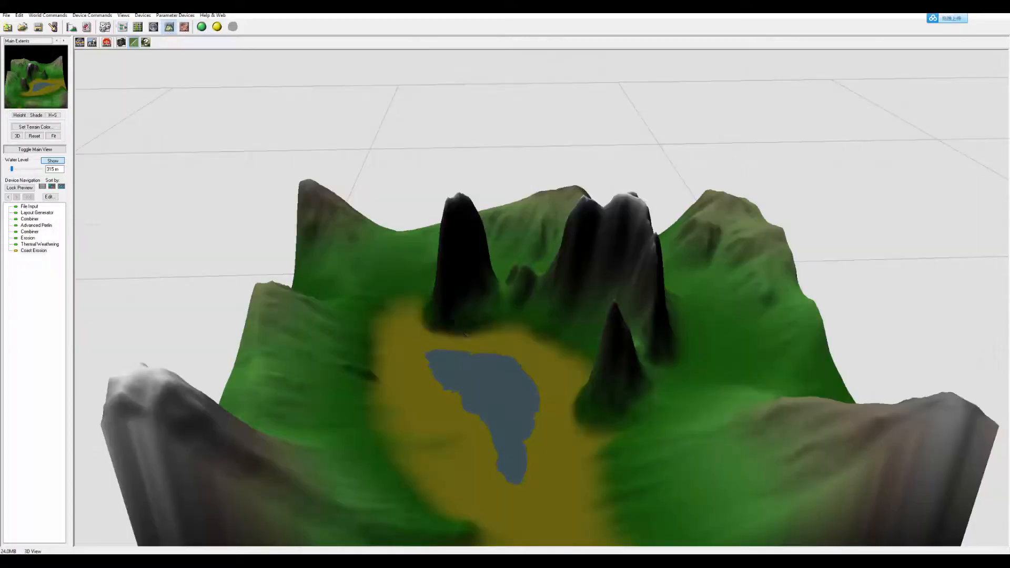
scroll(483, 364, up, 1)
scroll(526, 369, down, 3)
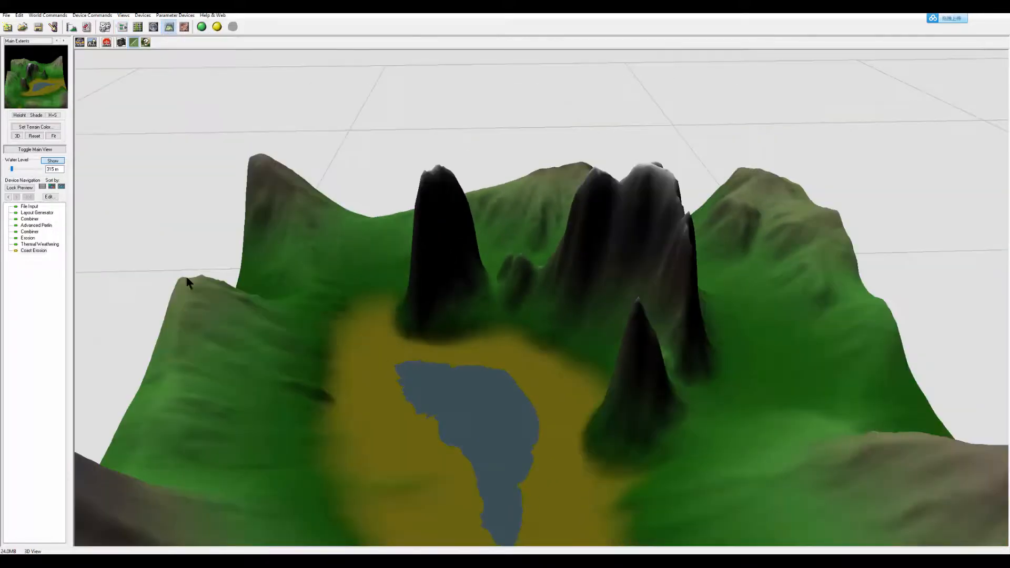
drag(12, 170, 8, 174)
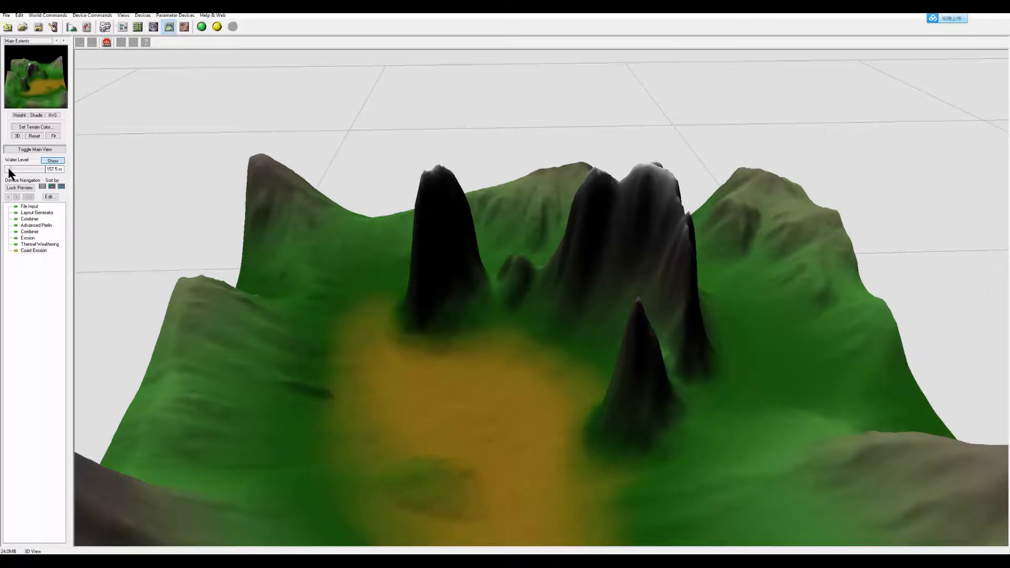
Build the world and inspect the coast-eroded terrain from afar and from above in 3D
scroll(505, 405, down, 2)
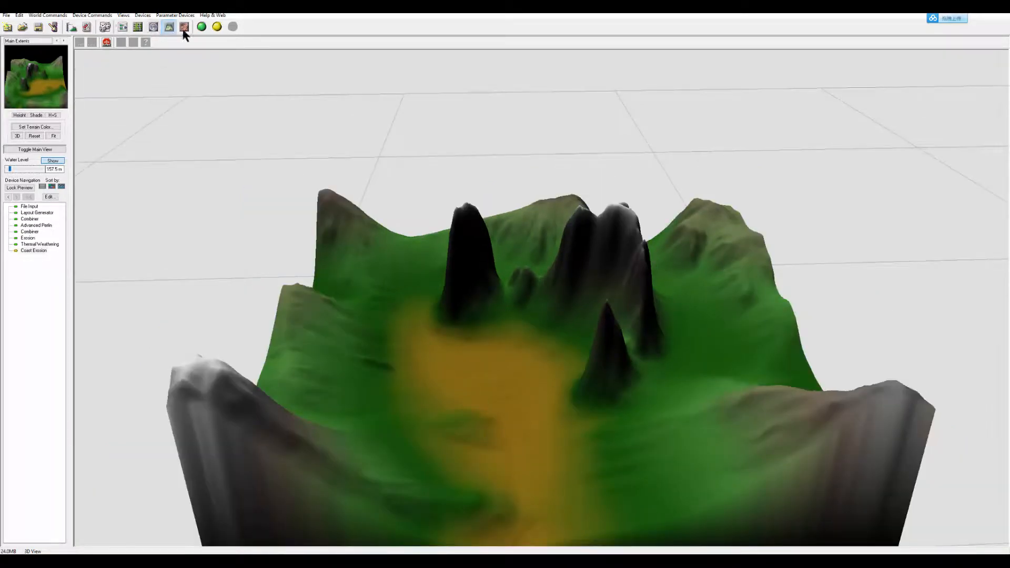
click(202, 27)
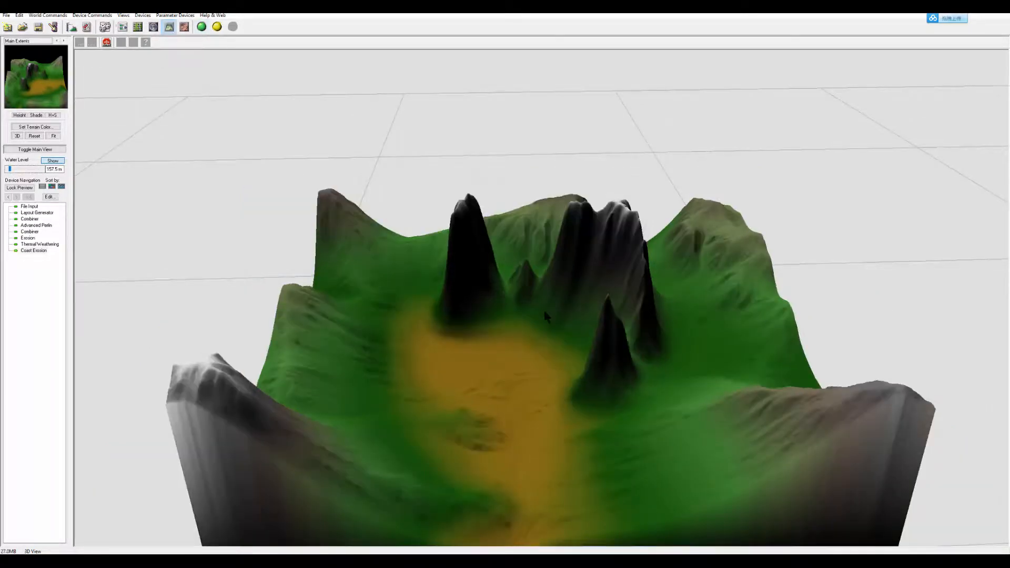
scroll(657, 251, down, 3)
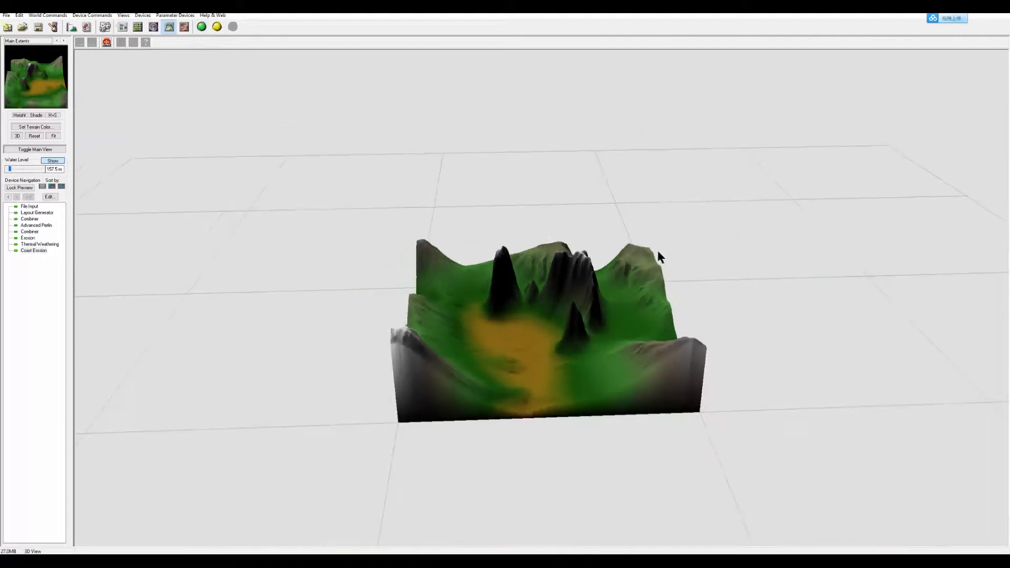
mouse_move(657, 251)
mouse_down()
mouse_move(614, 196)
mouse_move(841, 174)
mouse_move(932, 180)
mouse_move(879, 230)
mouse_move(814, 232)
mouse_move(667, 188)
mouse_move(700, 260)
mouse_move(867, 239)
mouse_move(839, 195)
mouse_move(557, 192)
mouse_move(787, 223)
mouse_move(732, 316)
mouse_move(812, 286)
mouse_move(814, 322)
mouse_move(819, 269)
mouse_move(794, 242)
mouse_move(744, 226)
mouse_move(487, 240)
mouse_move(434, 337)
mouse_move(648, 265)
mouse_up()
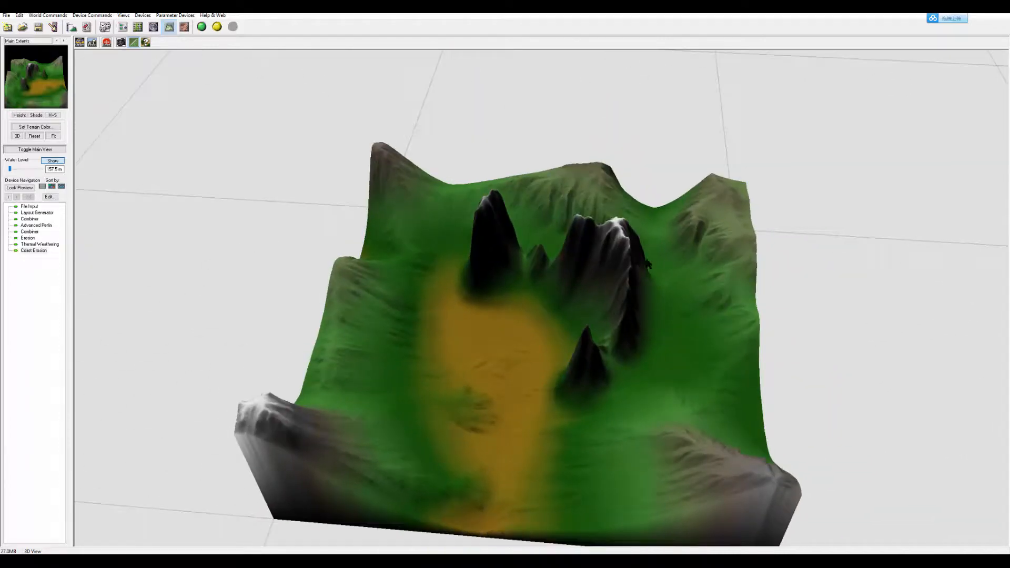
Add a Height Output device to the network and connect it to the primary output of Coast Erosion
click(123, 28)
middle_drag(537, 178, 355, 192)
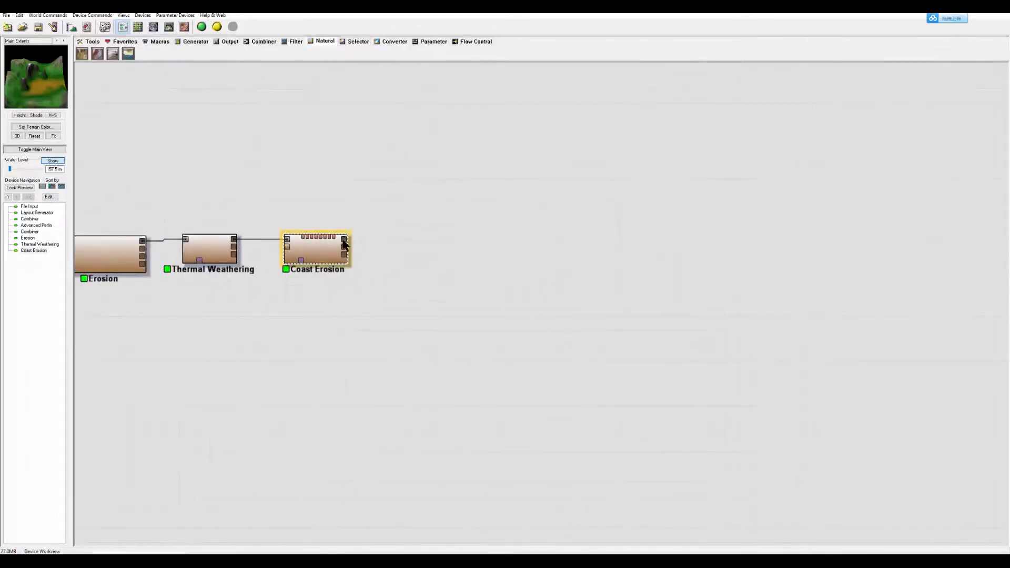
mouse_move(344, 243)
mouse_down()
mouse_move(471, 230)
mouse_move(351, 257)
mouse_move(328, 241)
mouse_up()
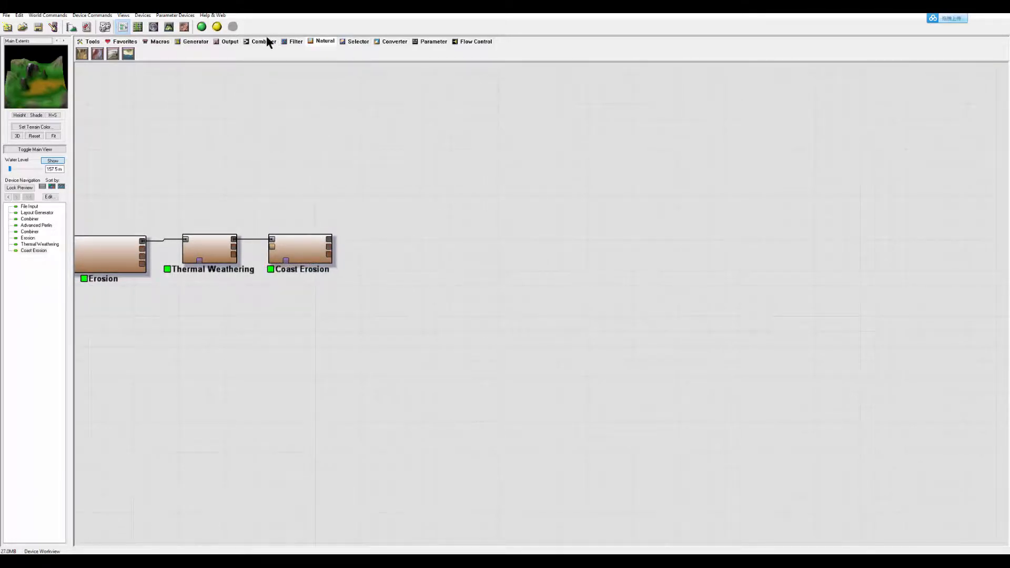
click(227, 42)
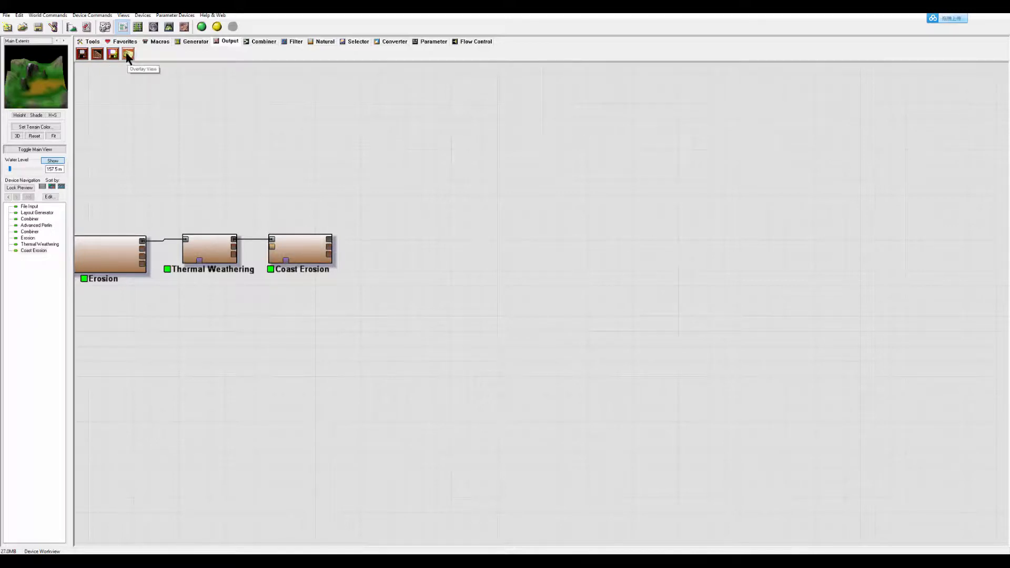
click(82, 55)
click(400, 247)
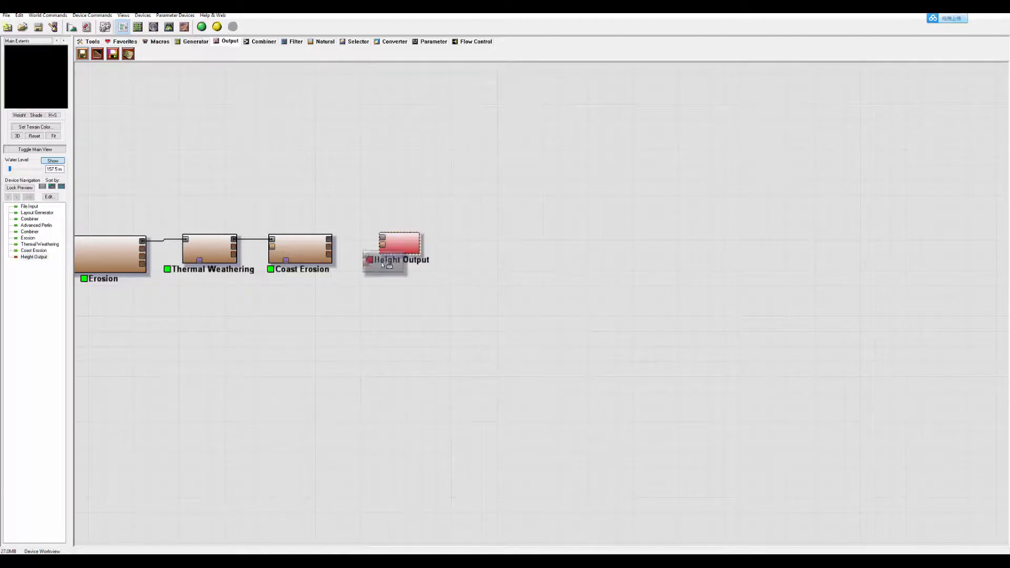
click(328, 240)
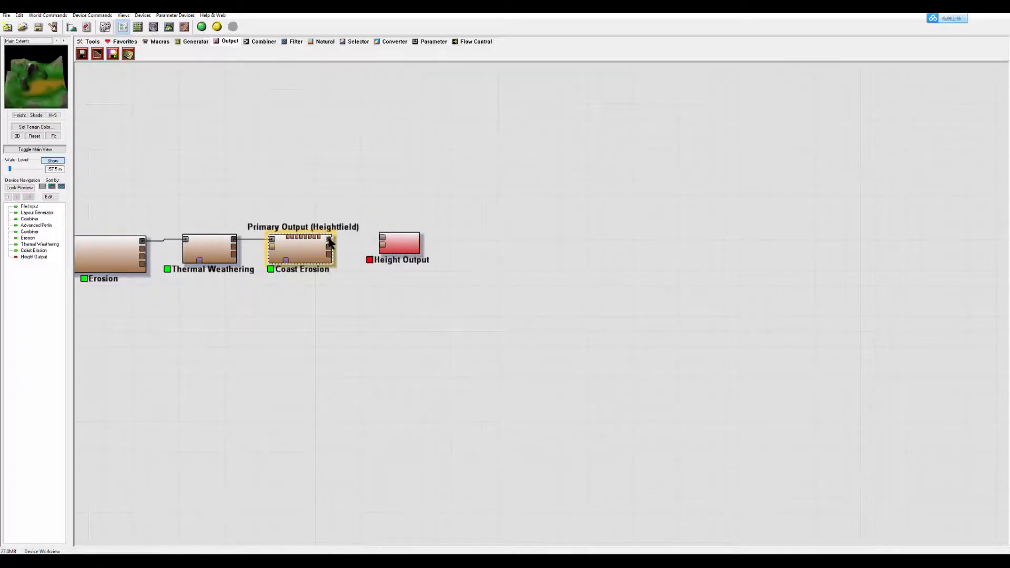
drag(331, 243, 428, 250)
Review the file format options of the Height Output device and delete it from the network
double_click(424, 253)
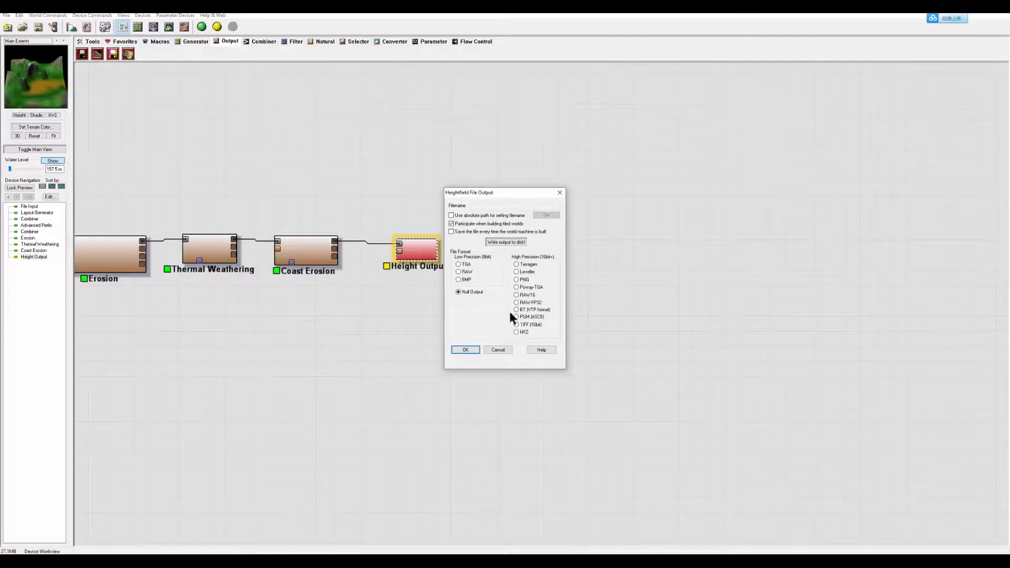
drag(521, 195, 536, 182)
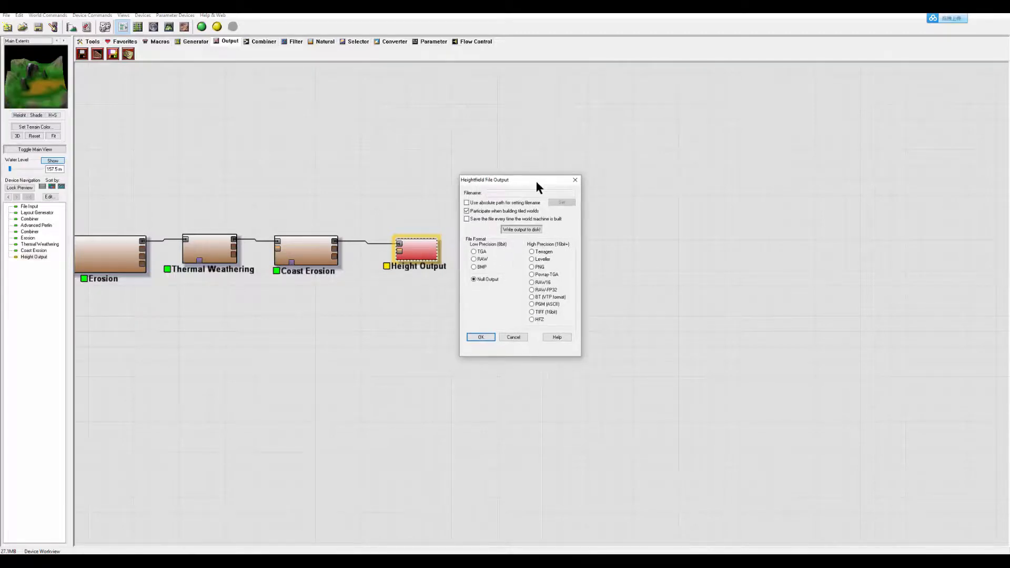
click(575, 180)
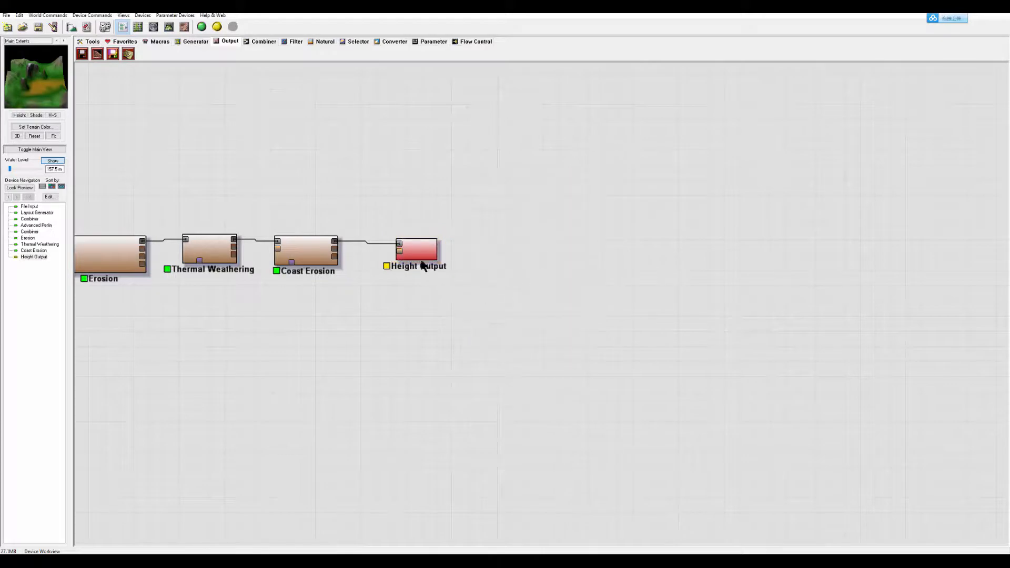
key(Delete)
click(513, 292)
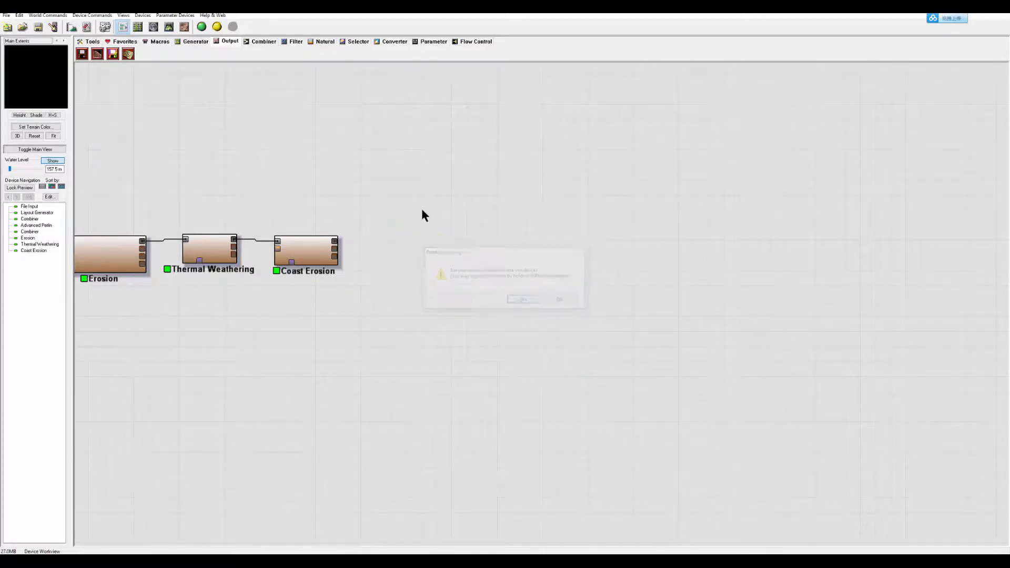
Add a Mesh Output device and connect the primary output of Coast Erosion to it
click(307, 241)
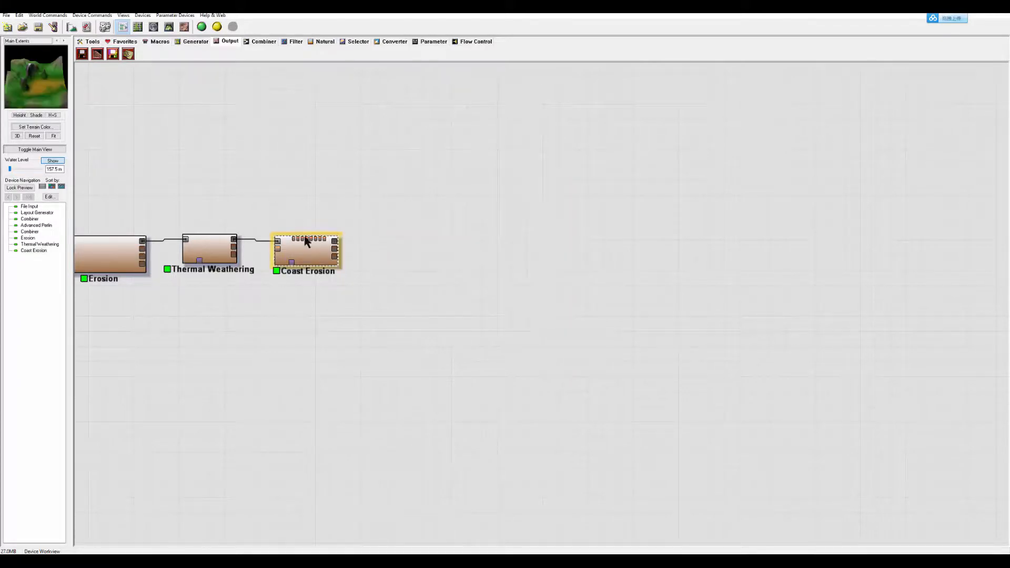
click(97, 55)
click(419, 247)
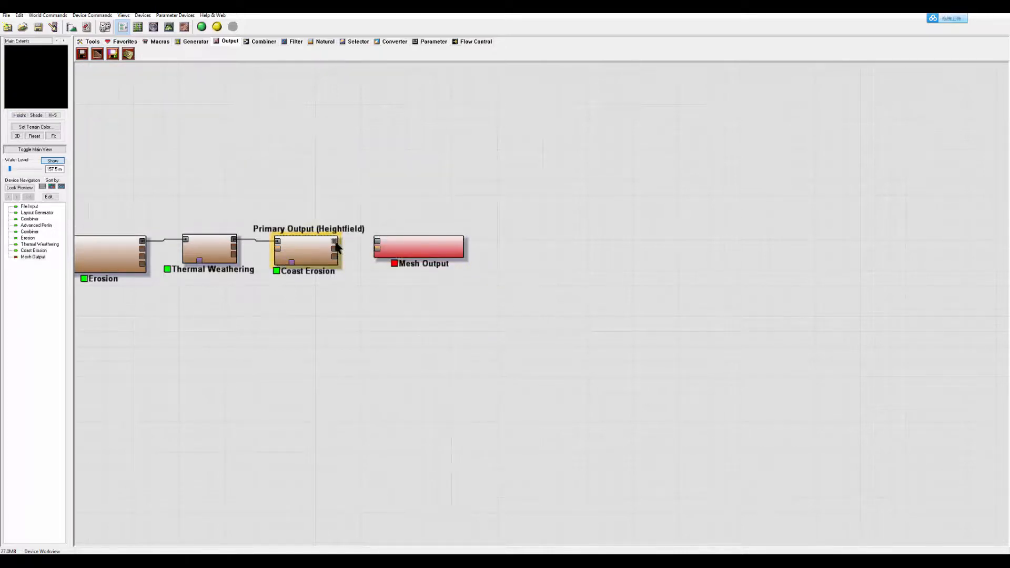
drag(334, 240, 419, 252)
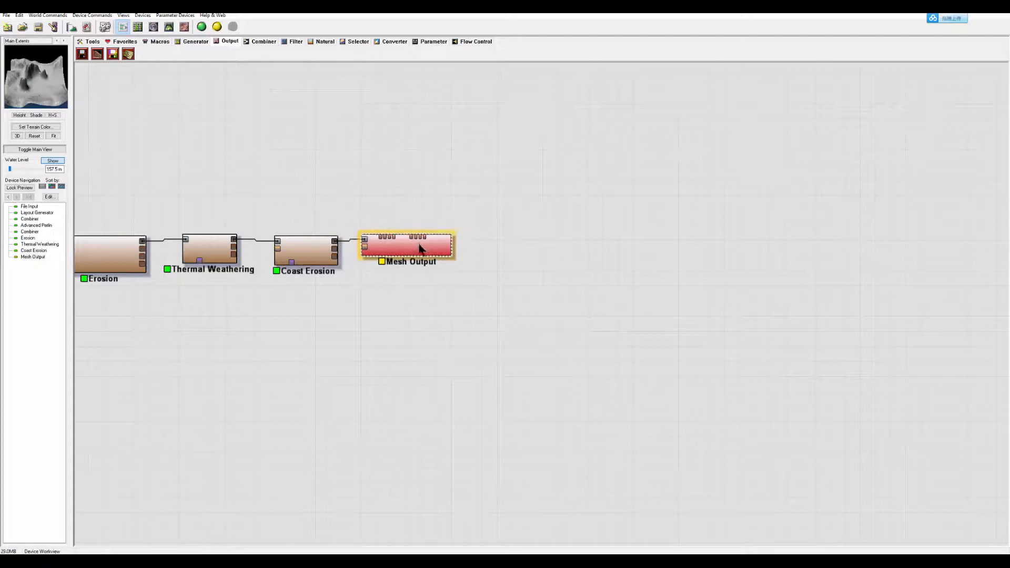
Set the Mesh Output file to mesh.obj in a new folder named model inside the Mountain folder
double_click(419, 252)
drag(517, 189, 547, 144)
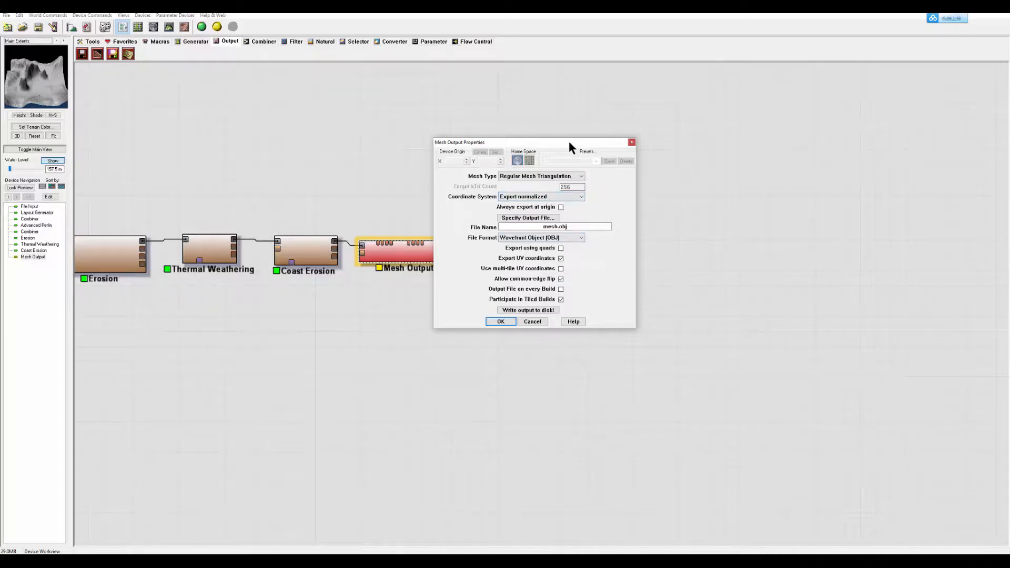
drag(569, 142, 608, 146)
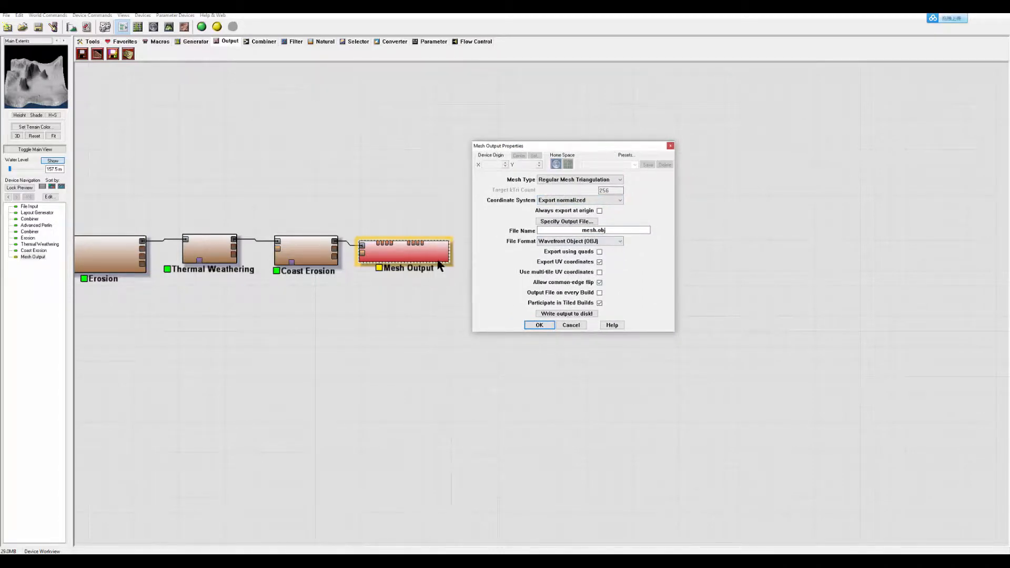
mouse_move(585, 147)
mouse_down()
mouse_move(541, 151)
mouse_move(590, 150)
mouse_up()
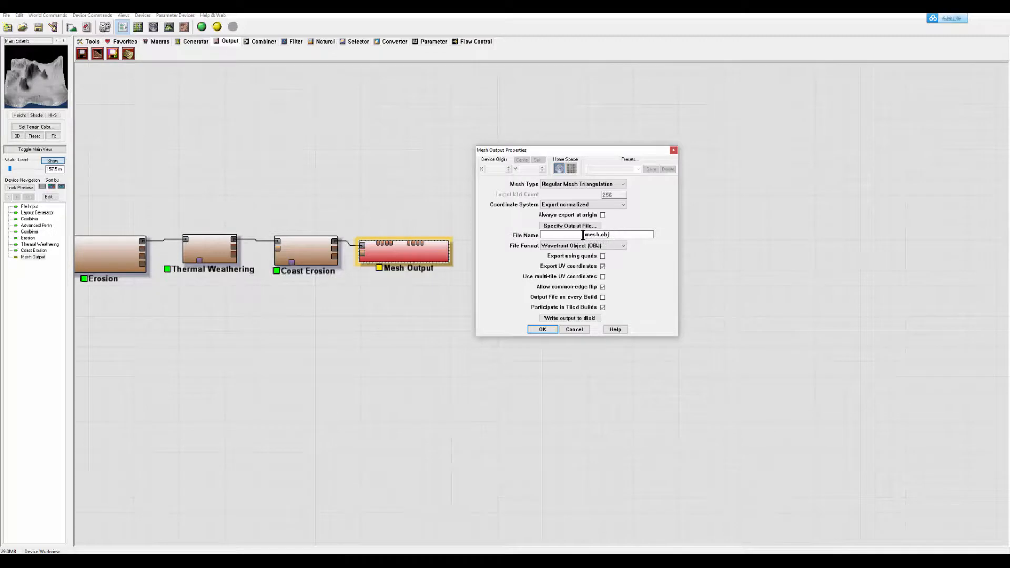
drag(583, 235, 733, 239)
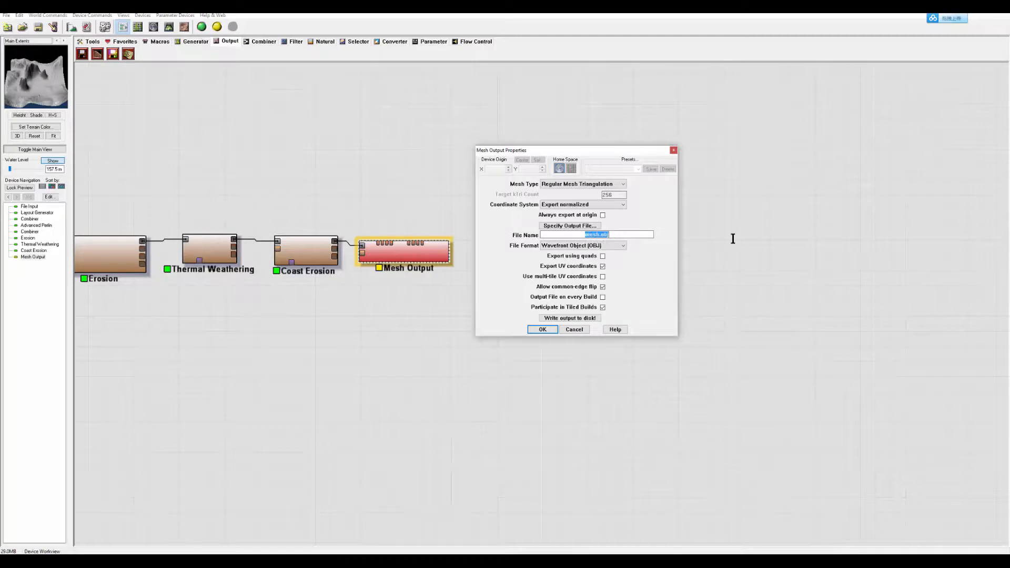
click(569, 226)
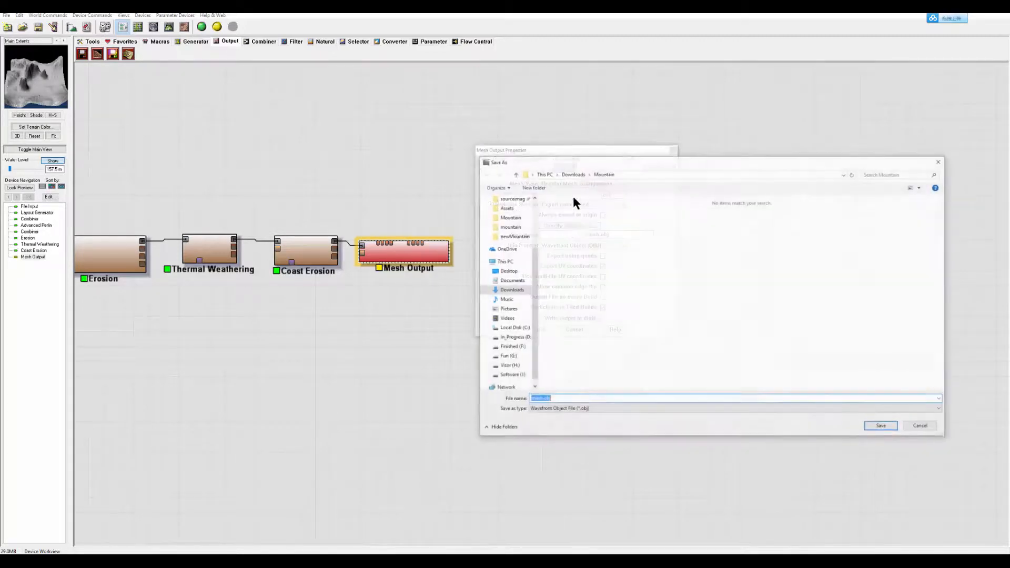
drag(613, 154, 533, 153)
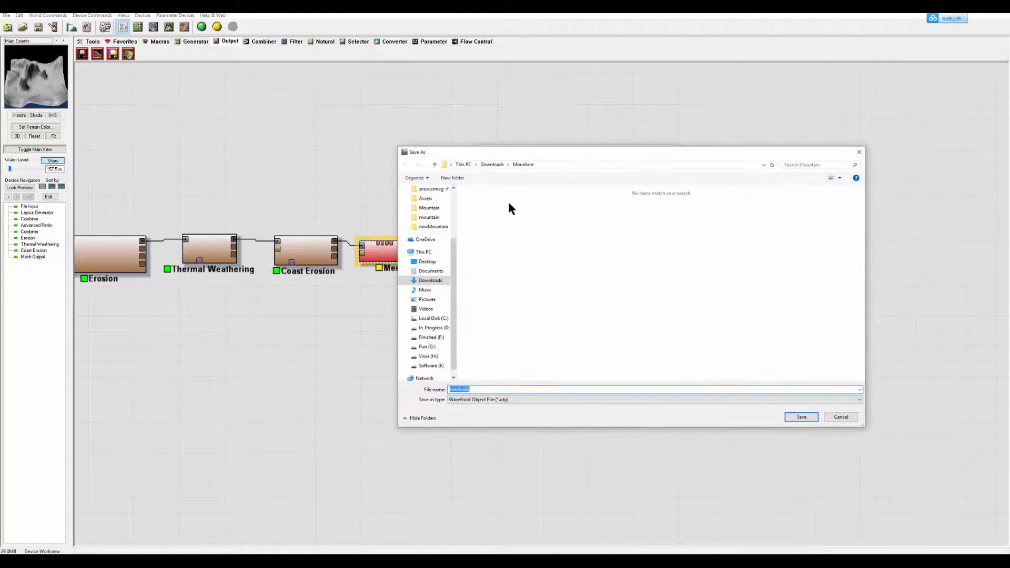
click(447, 180)
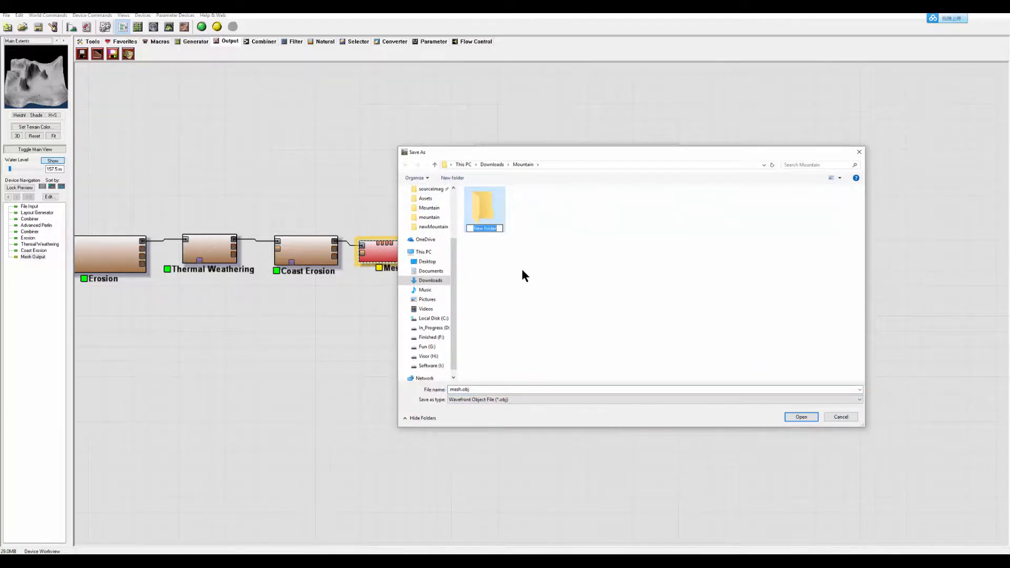
text(model)
key(Return)
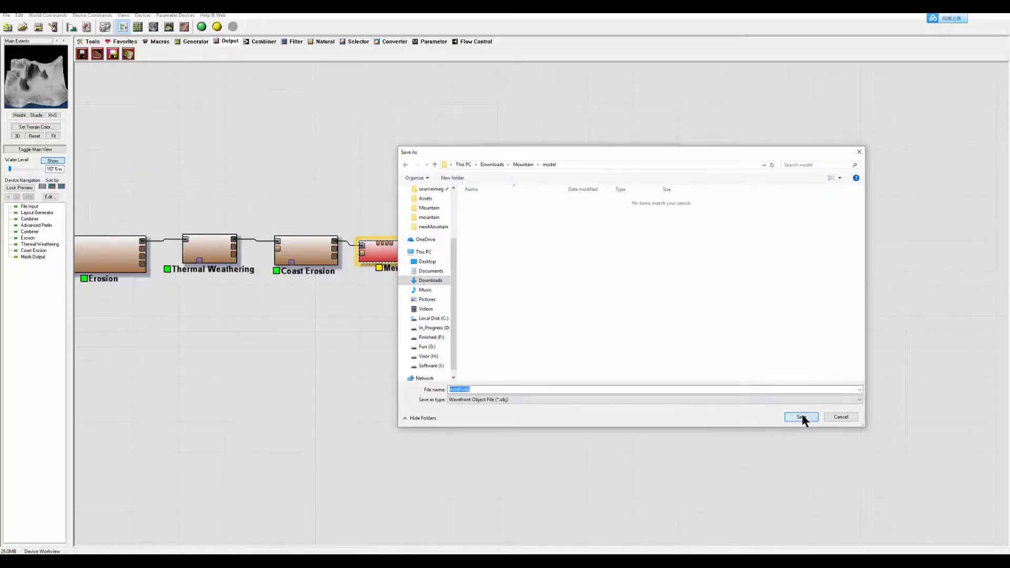
click(800, 416)
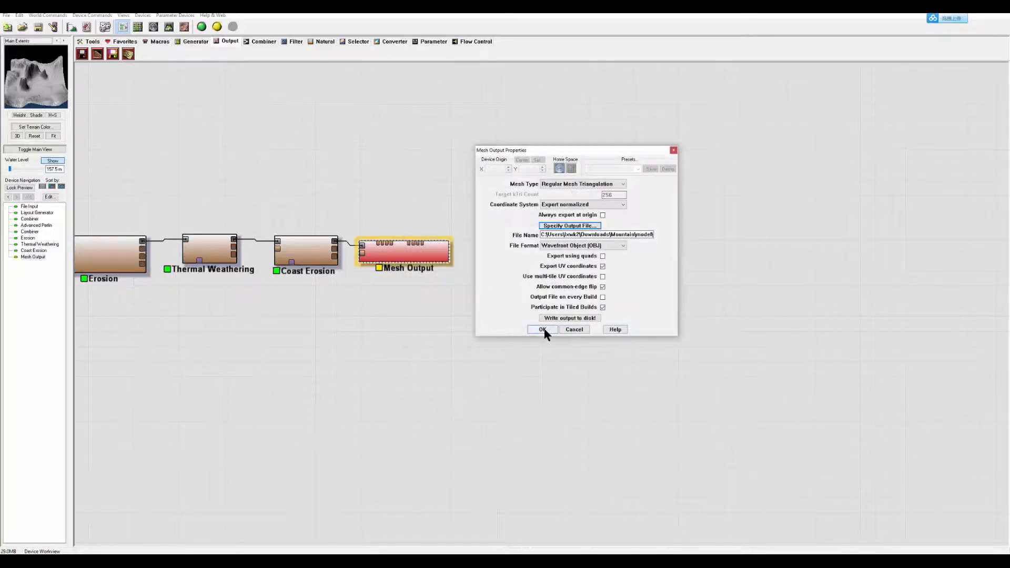
Write the terrain mesh to disk, building the world for the export
click(569, 319)
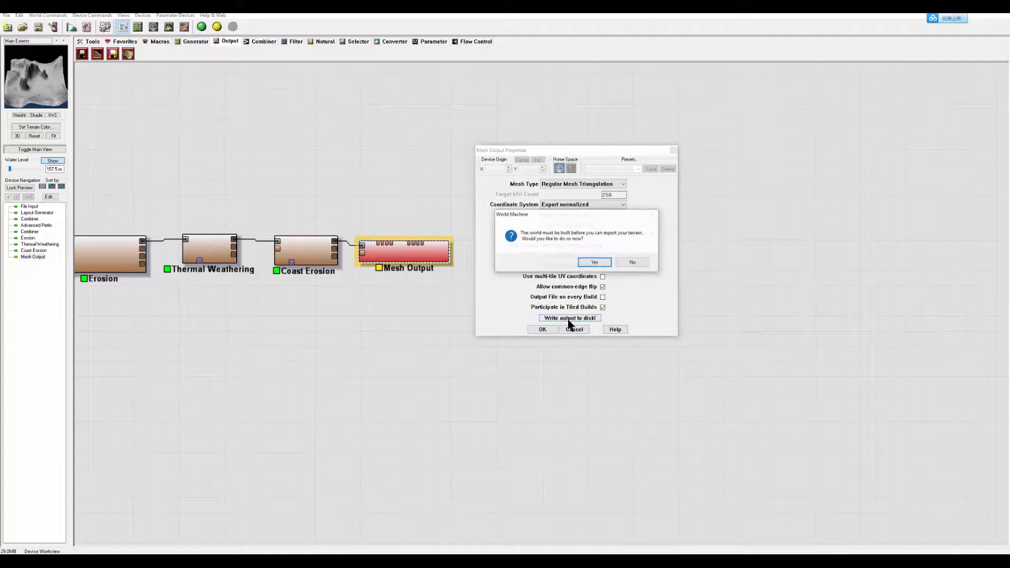
click(593, 261)
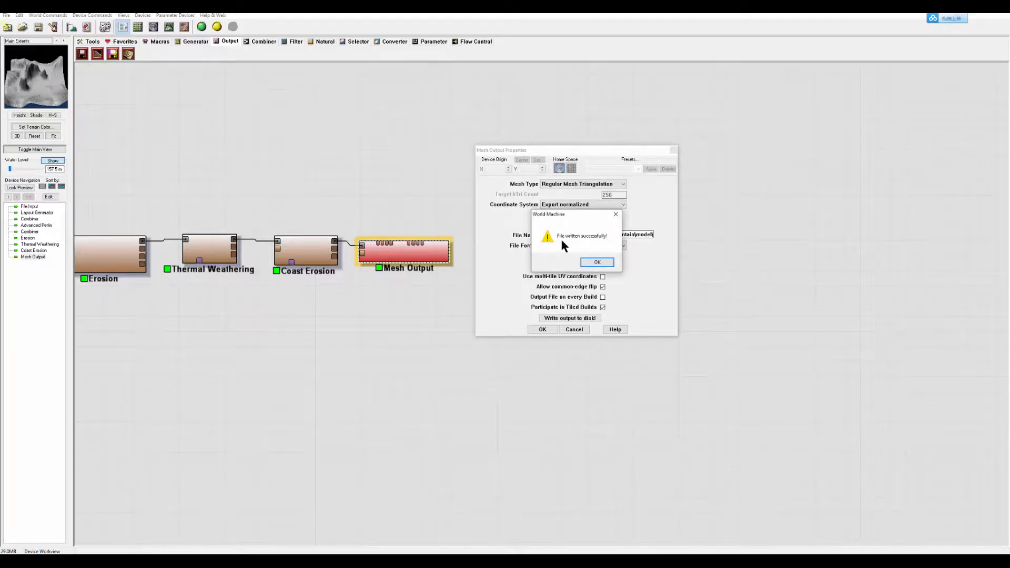
click(598, 262)
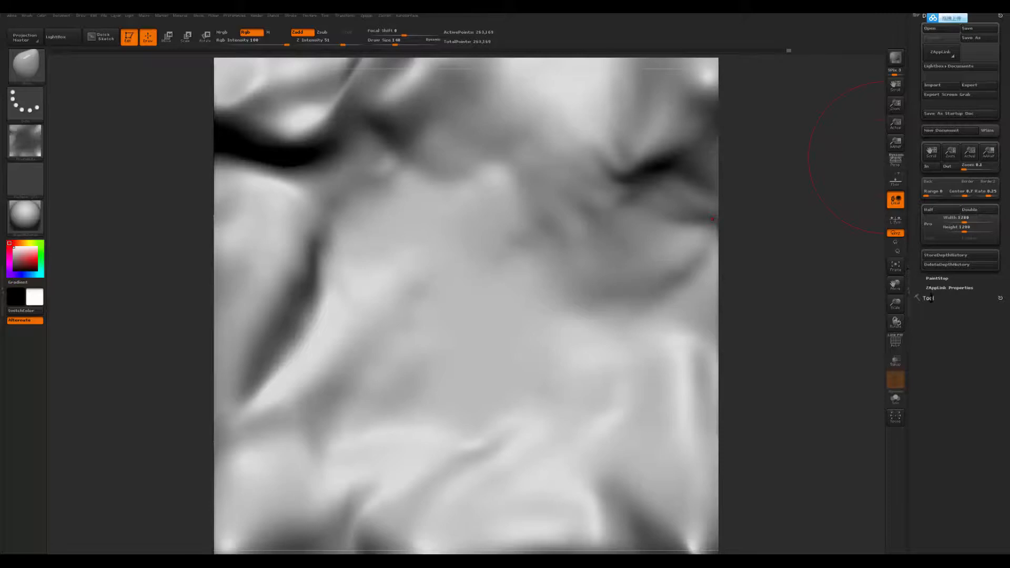
Switch to ZBrush, import the exported terrain mesh into the current tool and frame it in the view
click(930, 299)
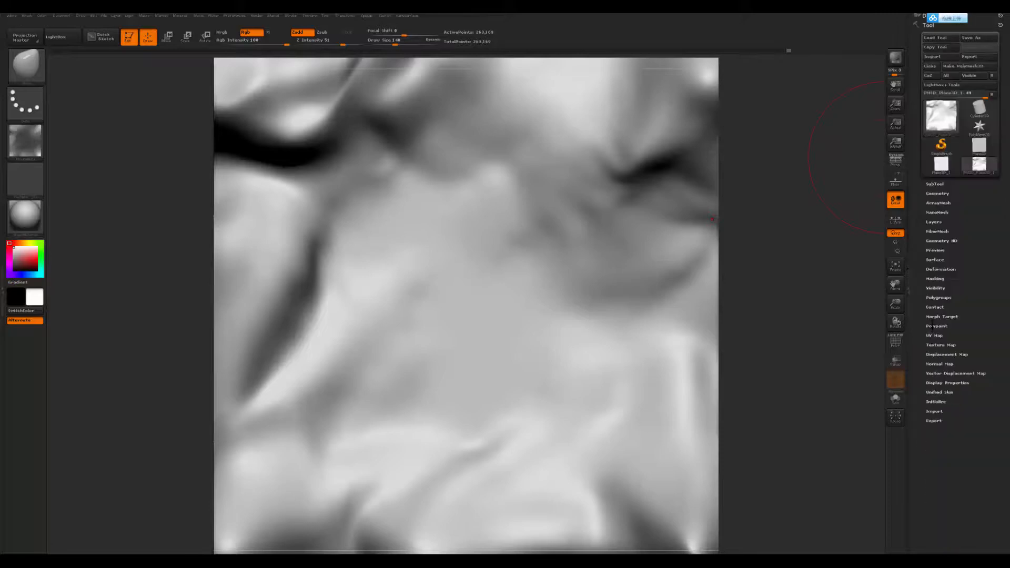
click(933, 57)
double_click(412, 208)
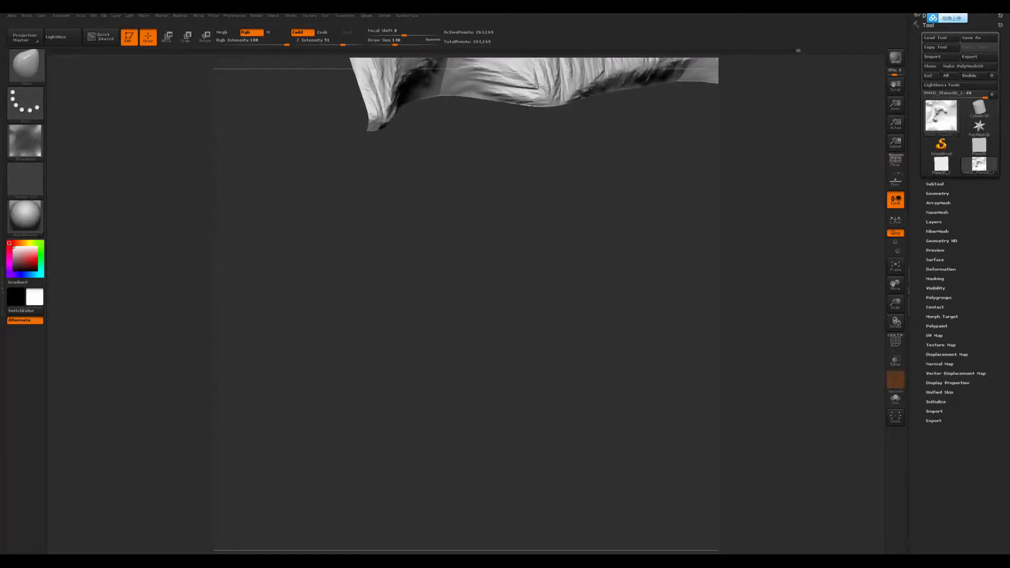
key(f)
drag(764, 375, 749, 301)
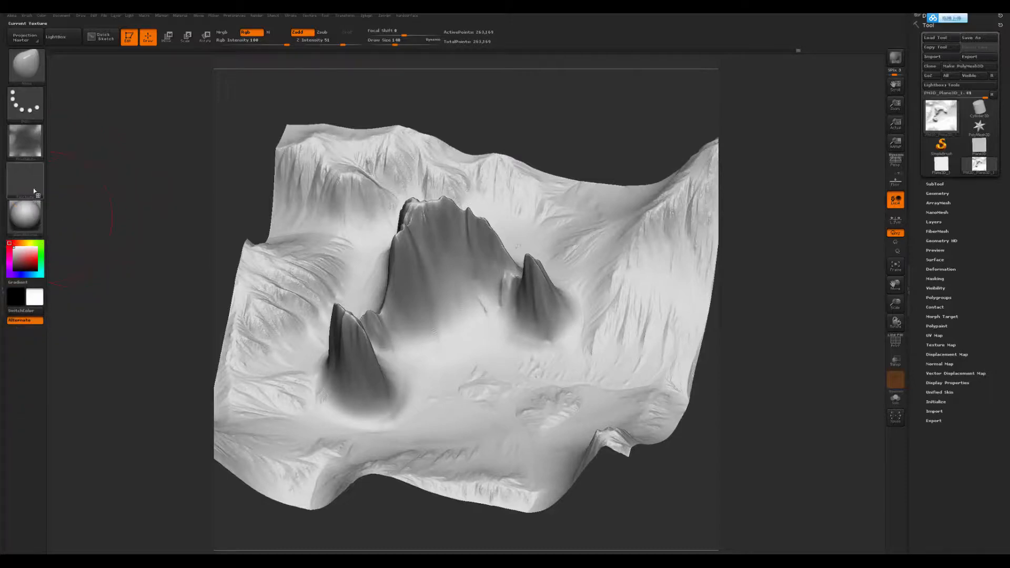
Set the brush draw size to 128 and pull up the peak of the tall central mountain
mouse_move(37, 225)
drag(99, 189, 557, 225)
key(space)
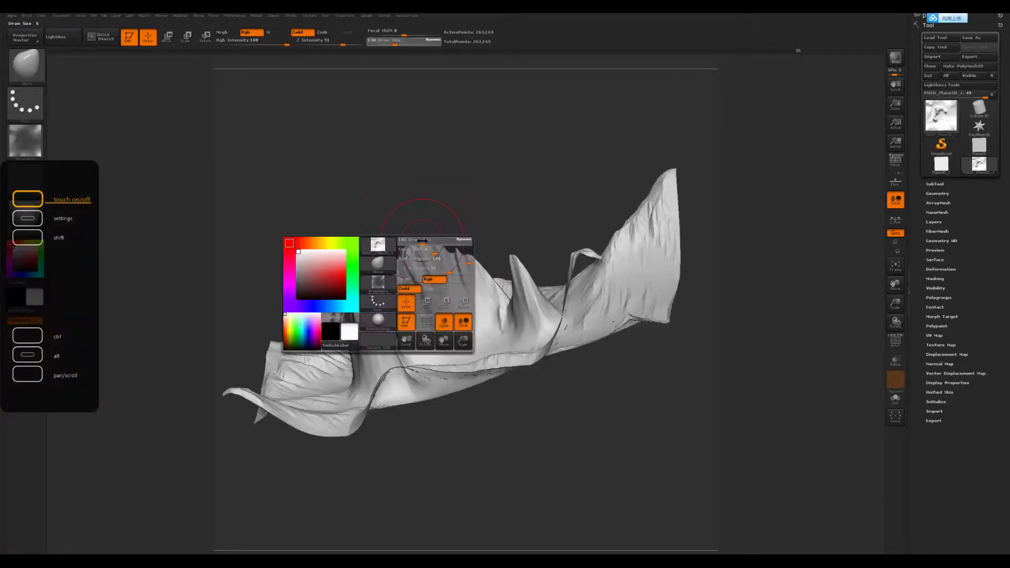
drag(429, 240, 422, 240)
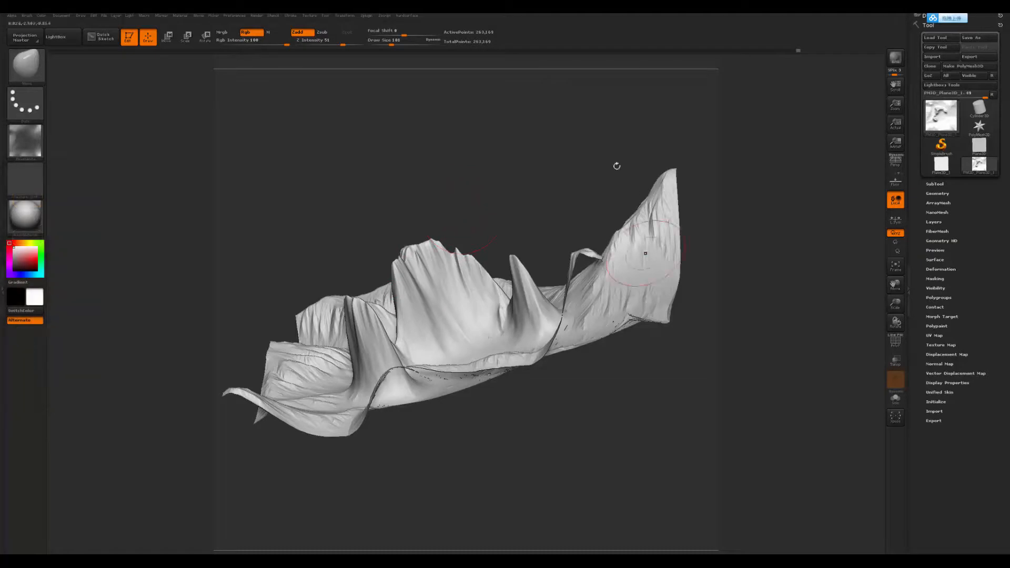
drag(510, 174, 517, 176)
right_click(448, 255)
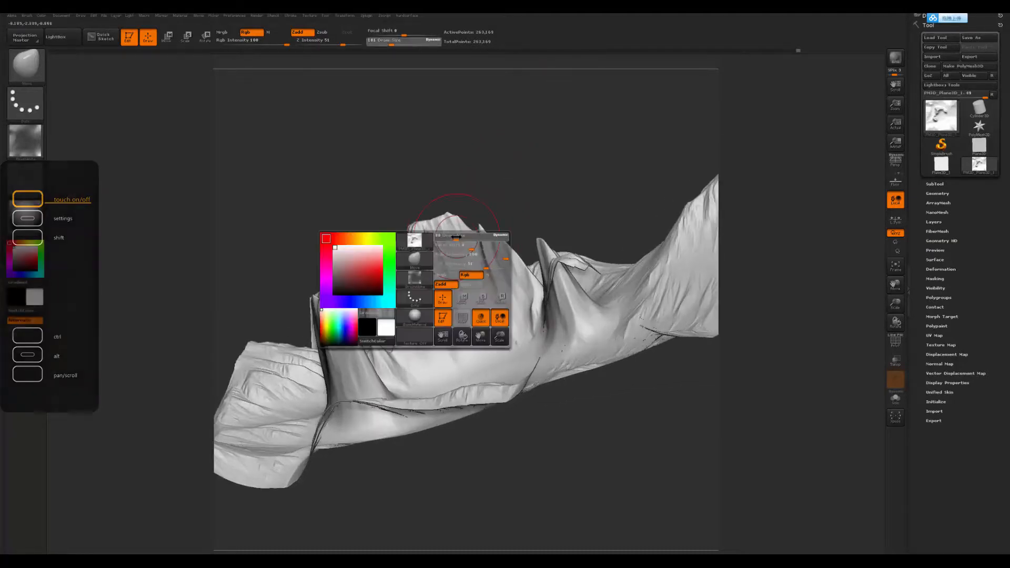
right_click(422, 244)
drag(422, 243, 416, 207)
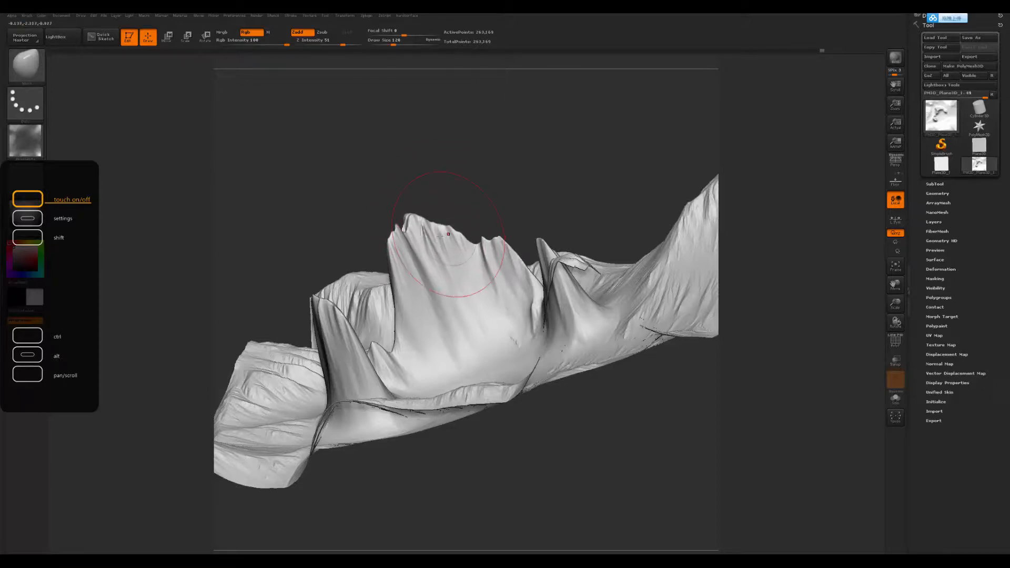
Set the brush draw size to 94 and touch up the peaks around the terrain's central ridge
drag(494, 187, 501, 231)
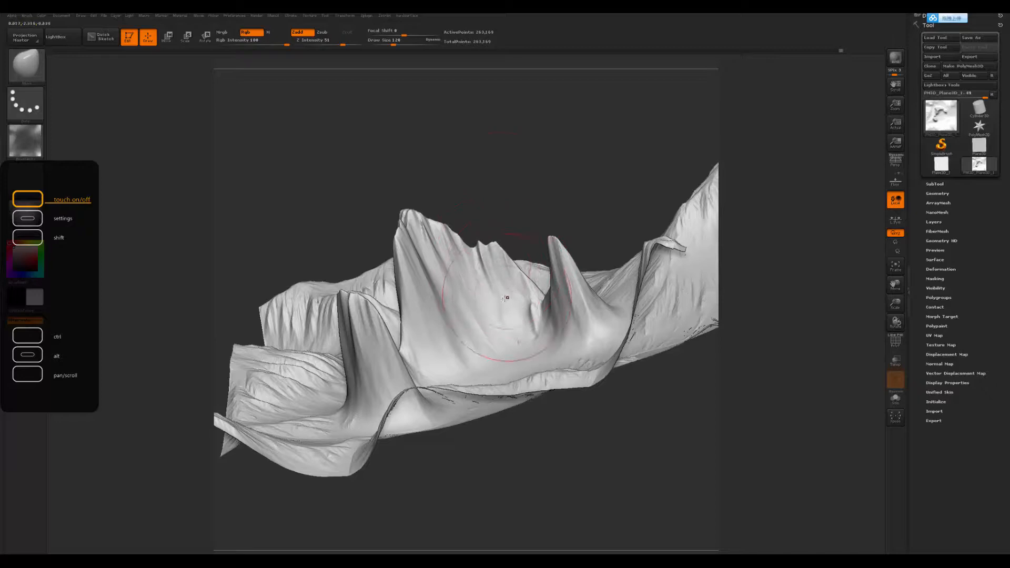
mouse_move(506, 298)
right_down()
mouse_move(490, 278)
mouse_move(474, 326)
mouse_move(390, 284)
mouse_move(500, 337)
right_up()
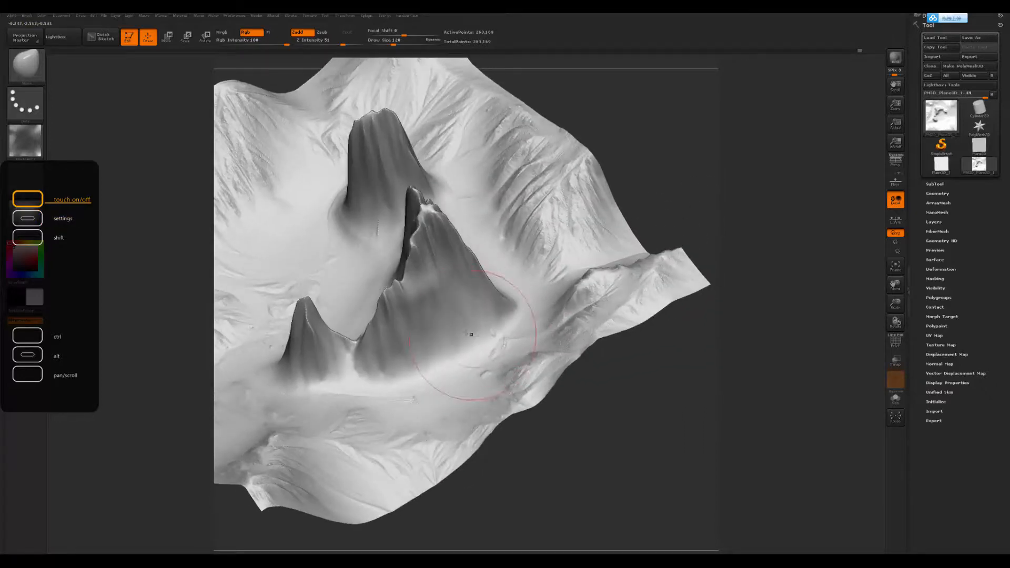
right_drag(568, 247, 685, 174)
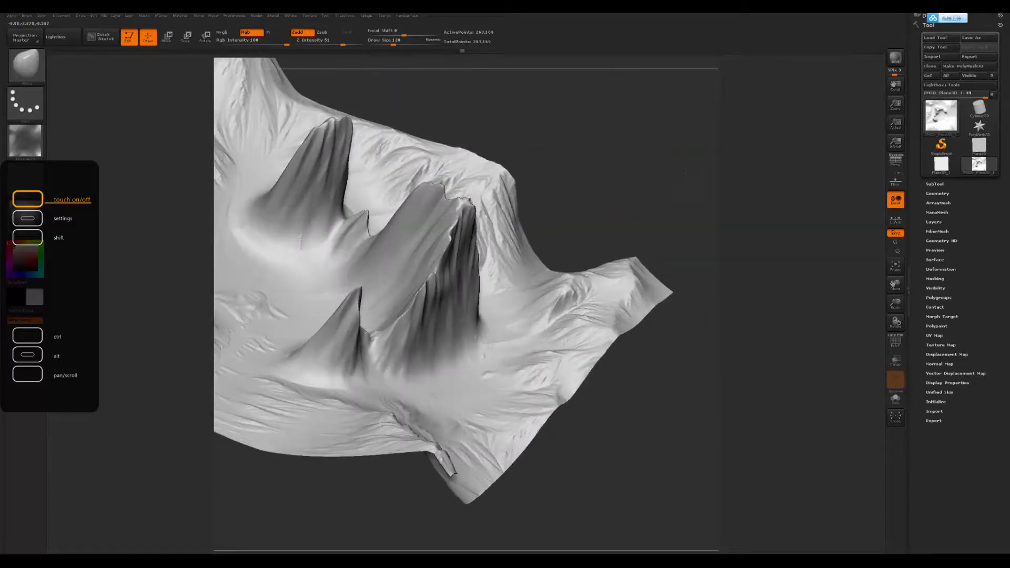
mouse_move(685, 174)
mouse_down()
mouse_move(509, 157)
mouse_move(436, 167)
mouse_move(420, 190)
mouse_move(374, 212)
mouse_up()
key(space)
drag(375, 213, 402, 210)
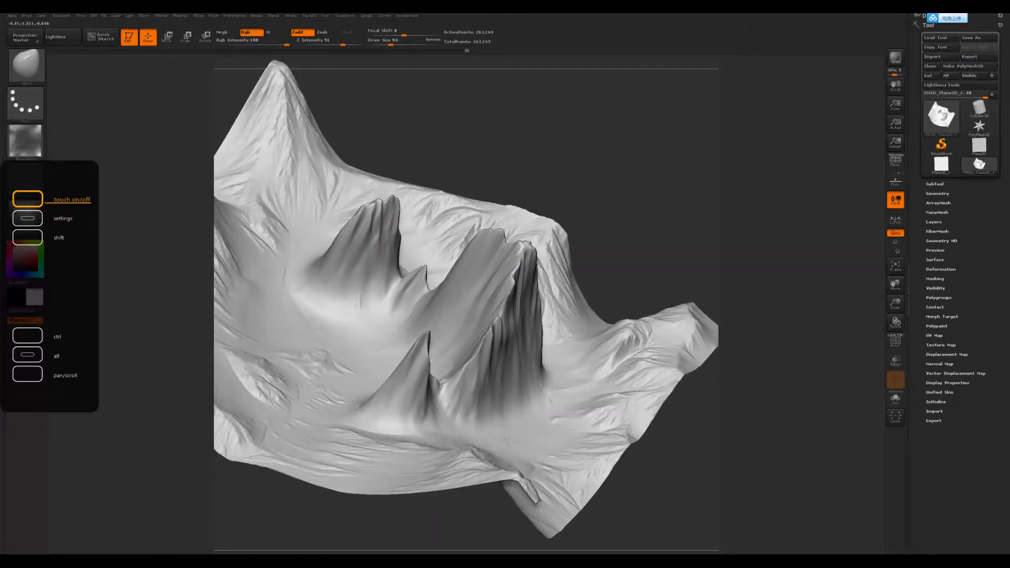
drag(402, 265, 339, 172)
Frame the terrain straight from above and grab the document's depth as a new alpha
drag(621, 247, 698, 329)
key(f)
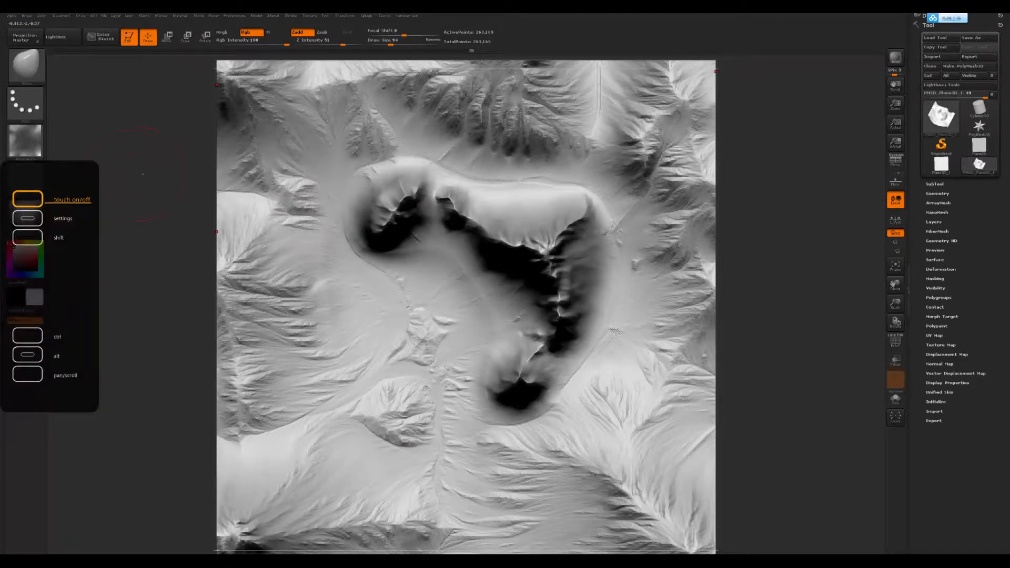
mouse_move(143, 173)
alt+mouse_down()
mouse_move(119, 167)
mouse_move(127, 181)
alt+mouse_up()
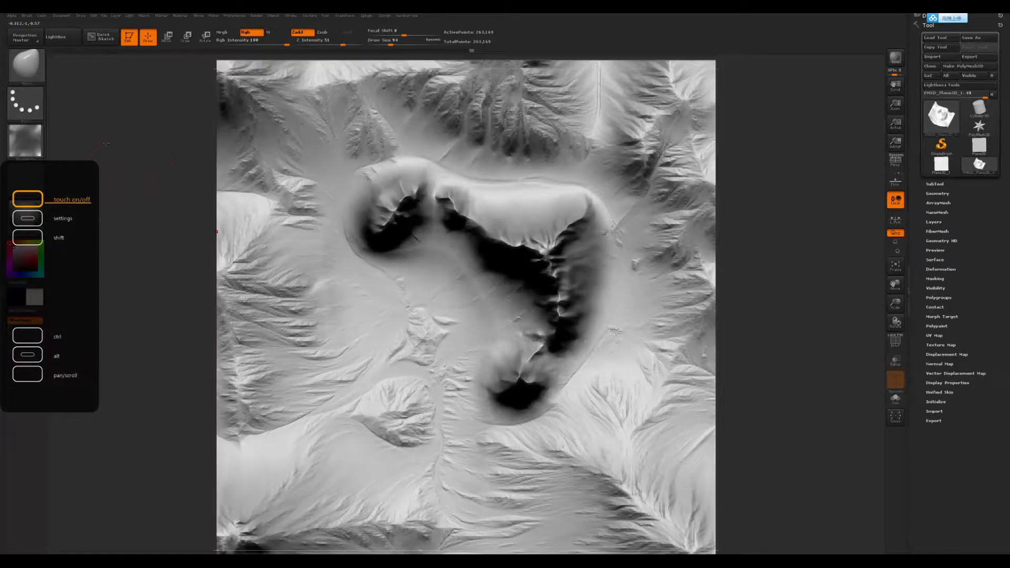
click(31, 150)
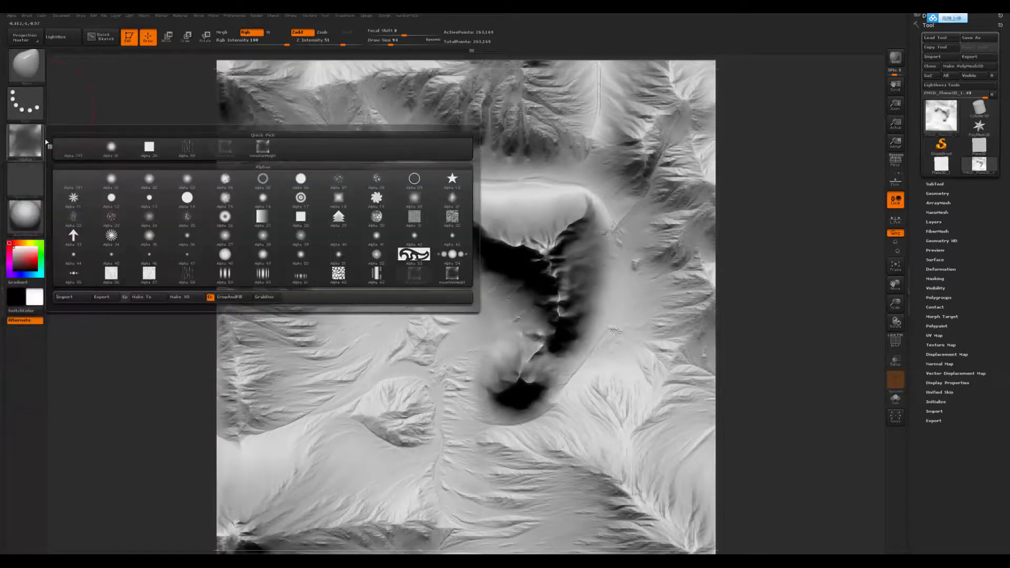
click(264, 298)
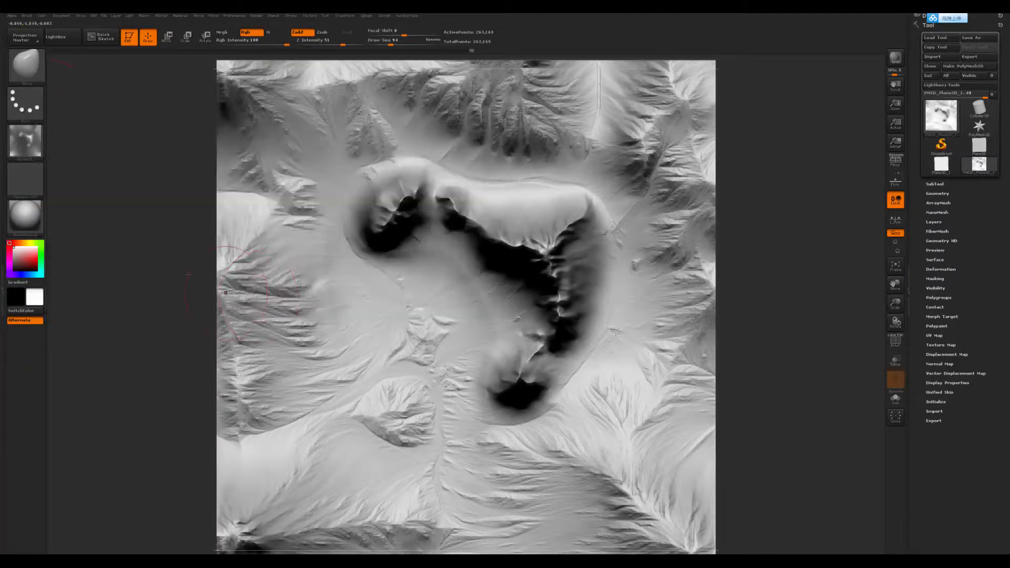
Export the grabbed alpha in Photoshop PSD format, overwriting mountianHeight.PSD in the mountain folder
click(30, 148)
click(113, 296)
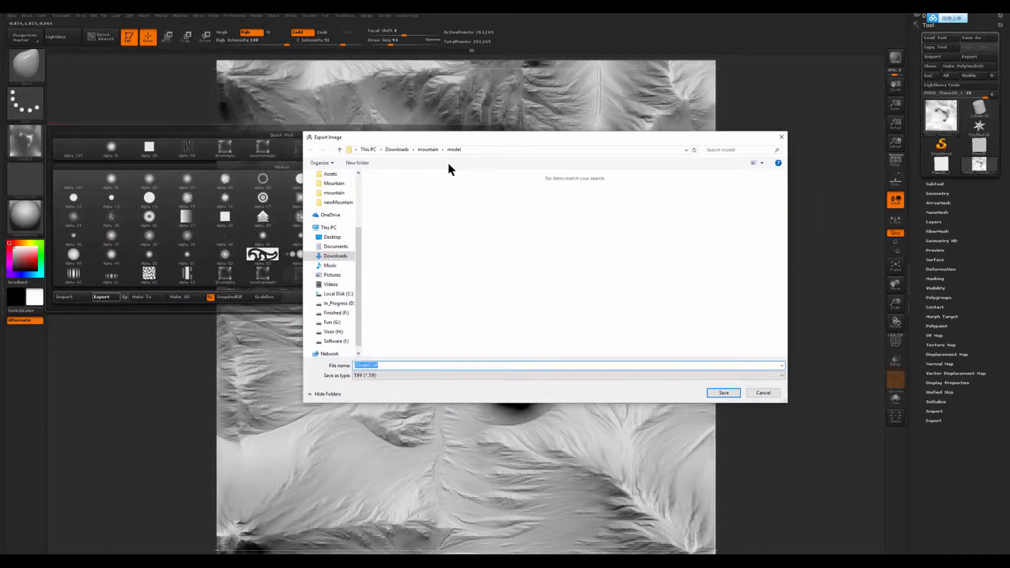
click(396, 371)
click(389, 383)
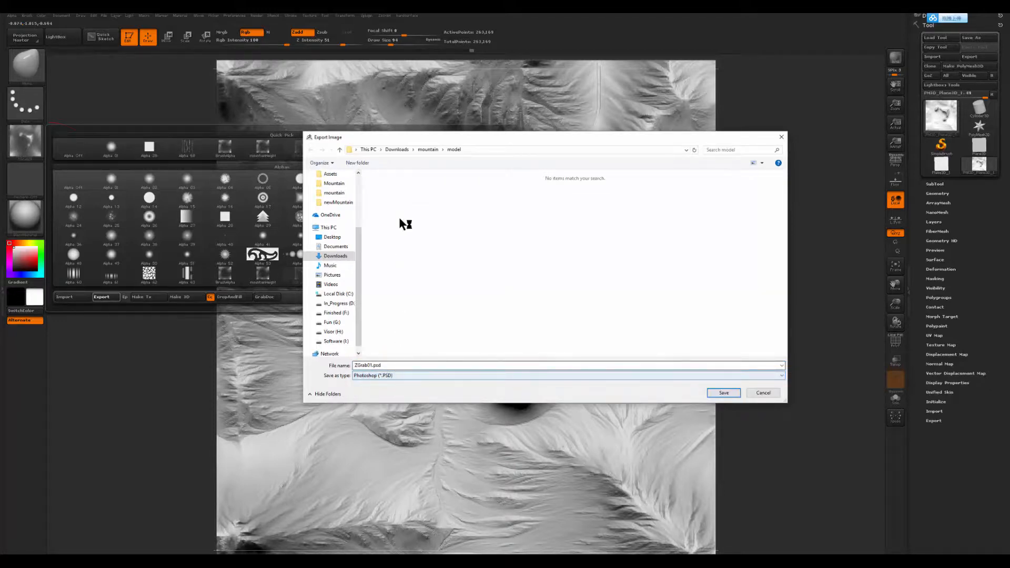
click(429, 150)
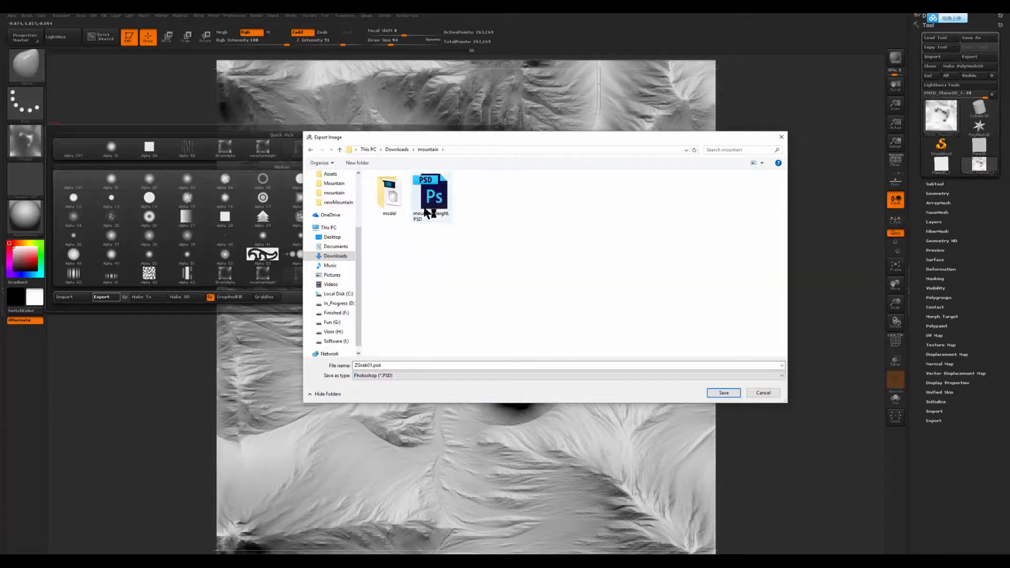
click(432, 209)
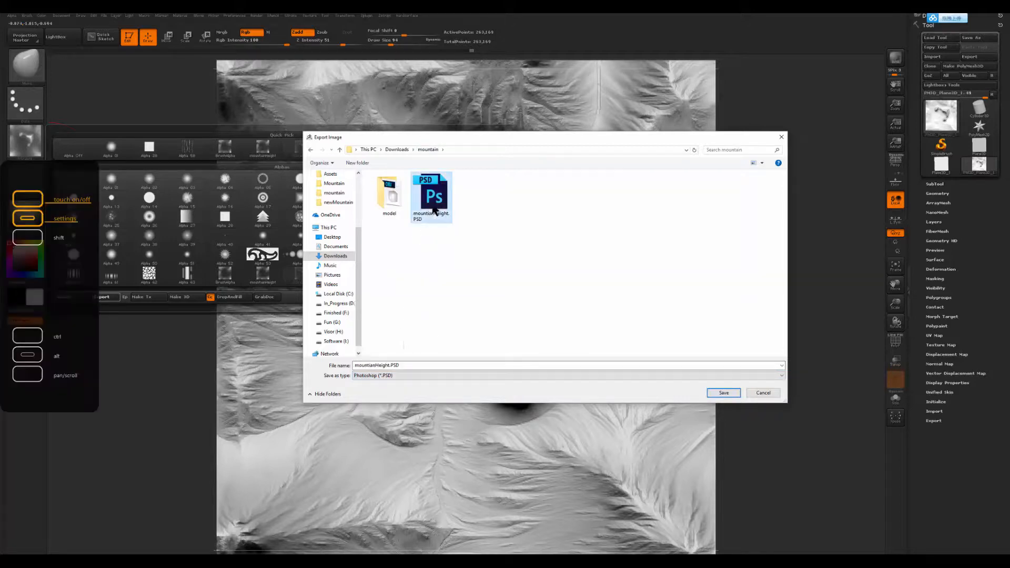
click(719, 394)
click(528, 284)
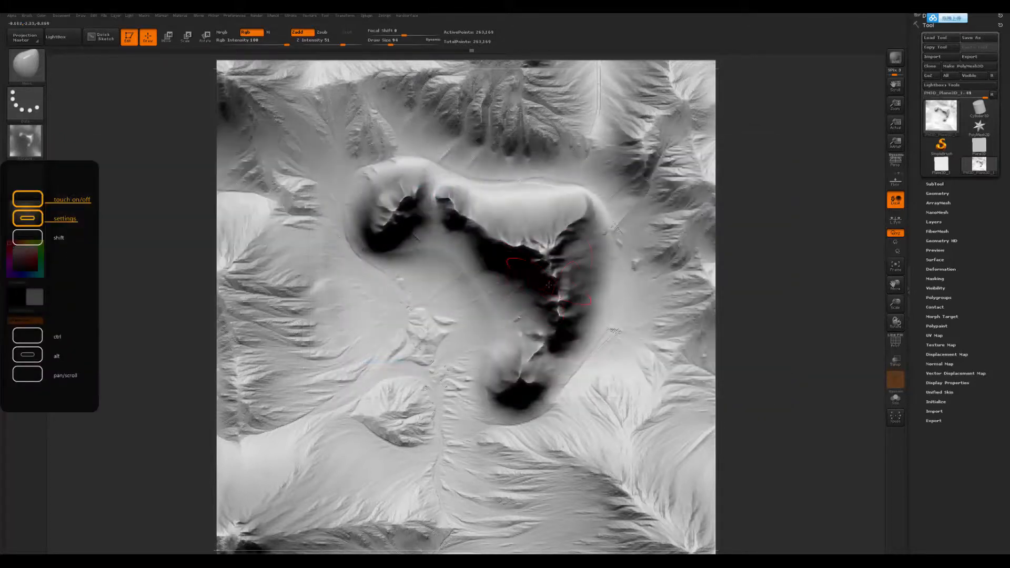
Launch Photoshop and open mountianHeight.PSD from the mountain folder in Downloads
key(super)
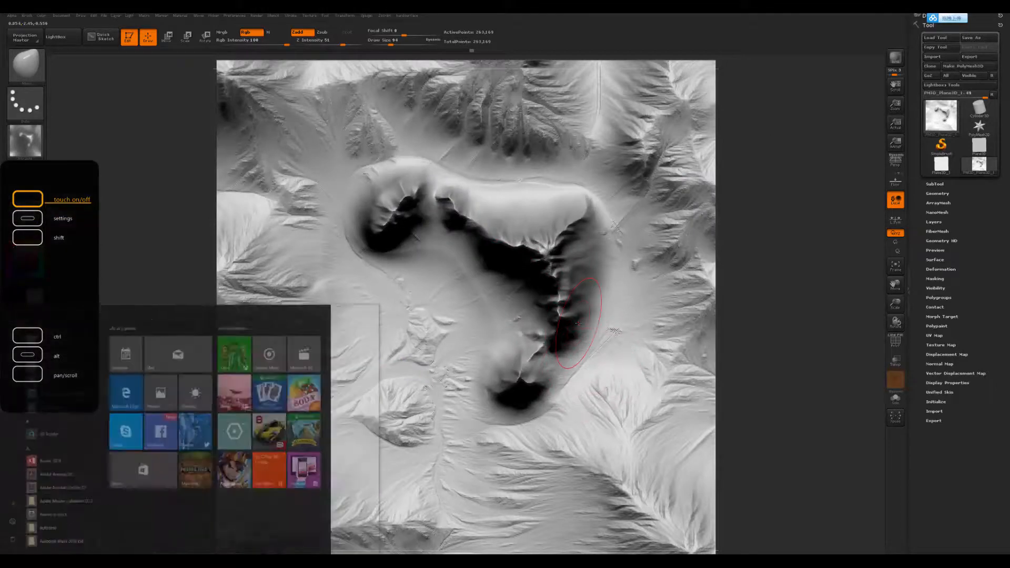
text(pho)
key(Return)
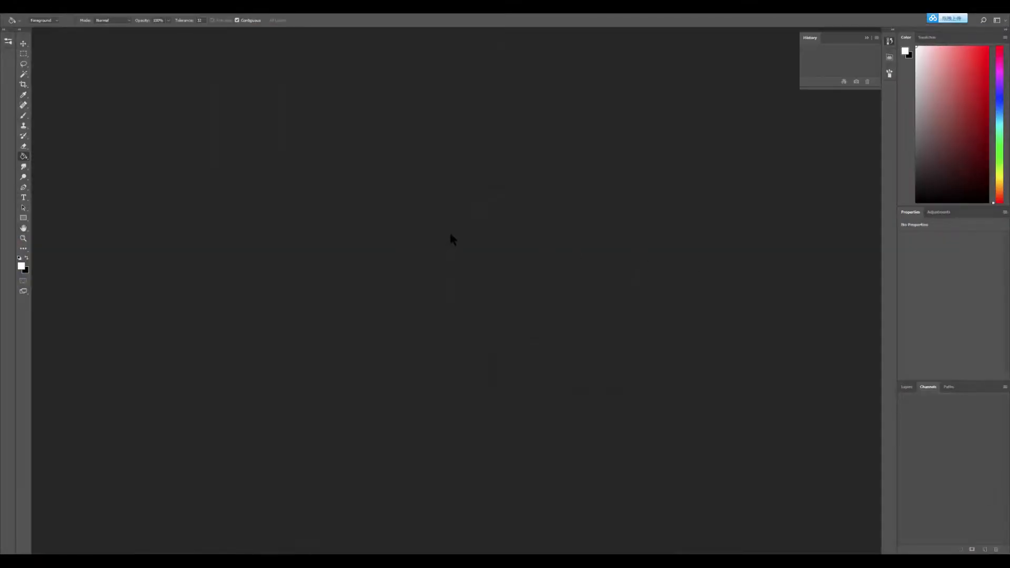
key(ctrl+o)
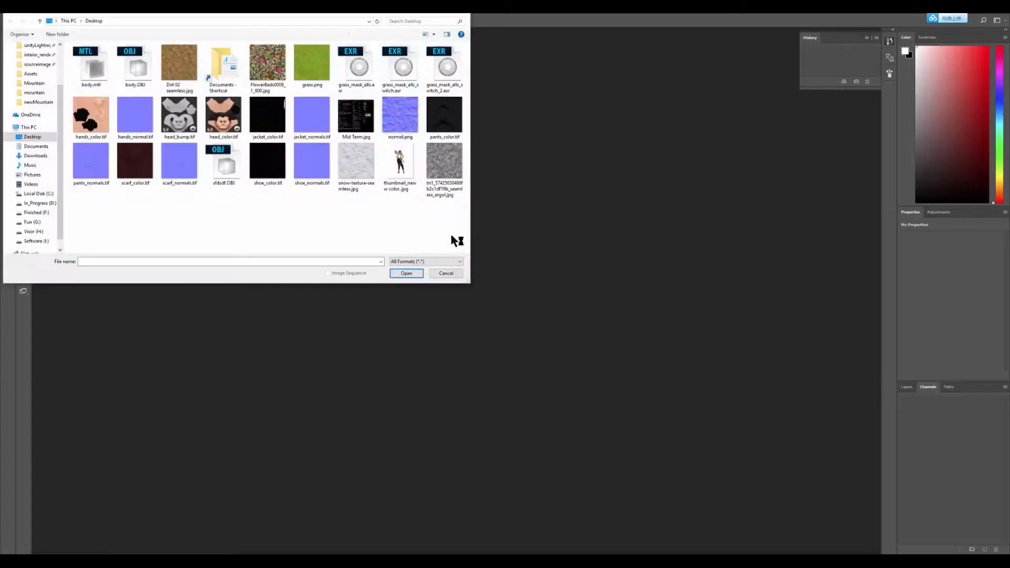
drag(349, 22, 570, 130)
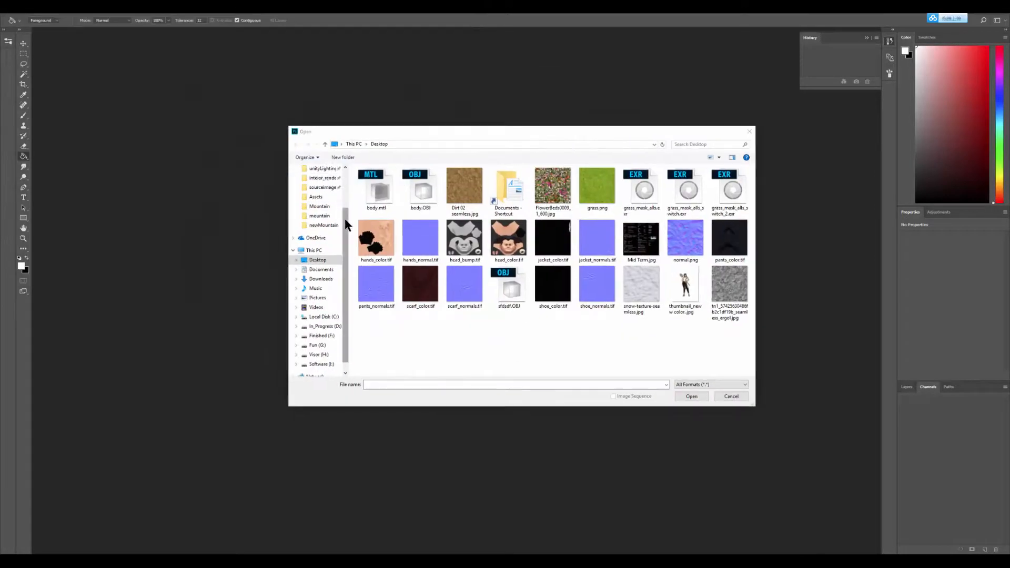
click(320, 194)
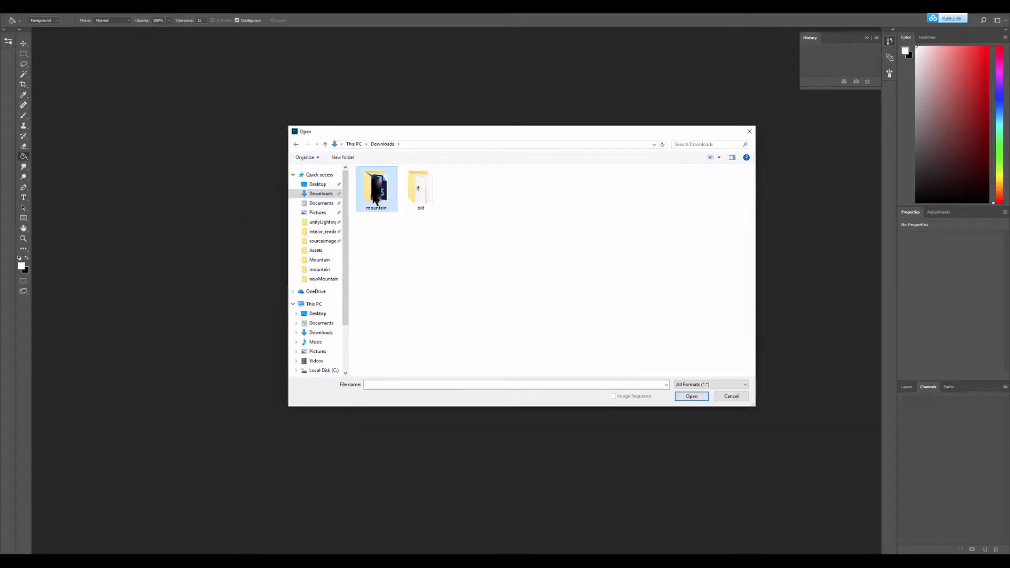
double_click(376, 187)
click(422, 192)
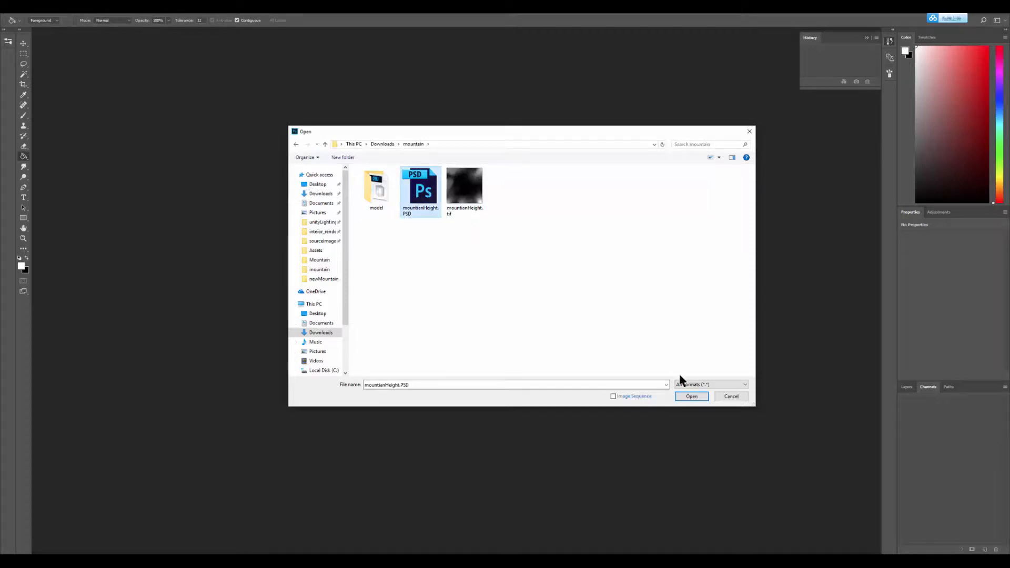
click(686, 397)
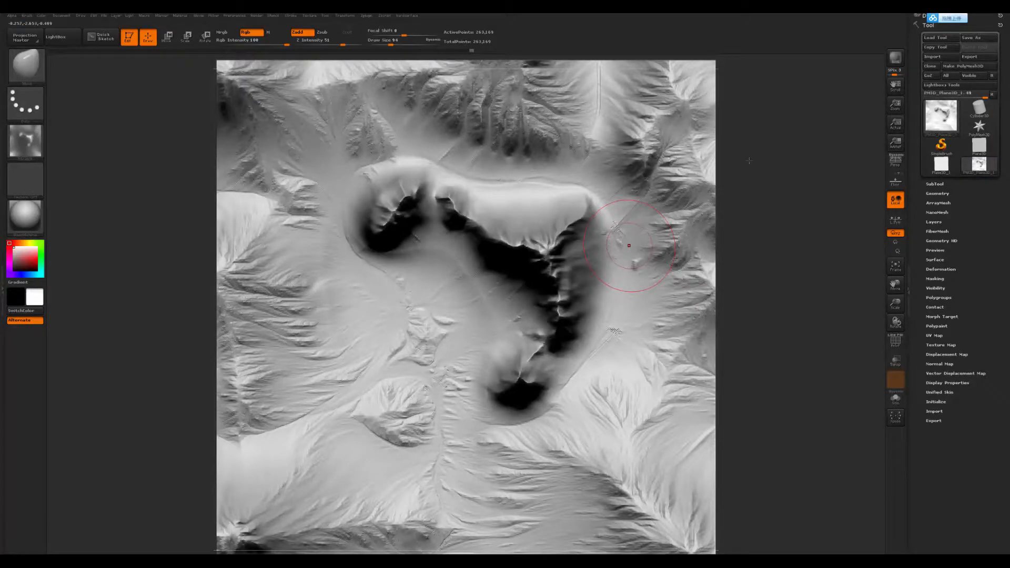
In ZBrush, dock the Document palette beside the canvas and resize the document to 1024 by 1024
click(909, 121)
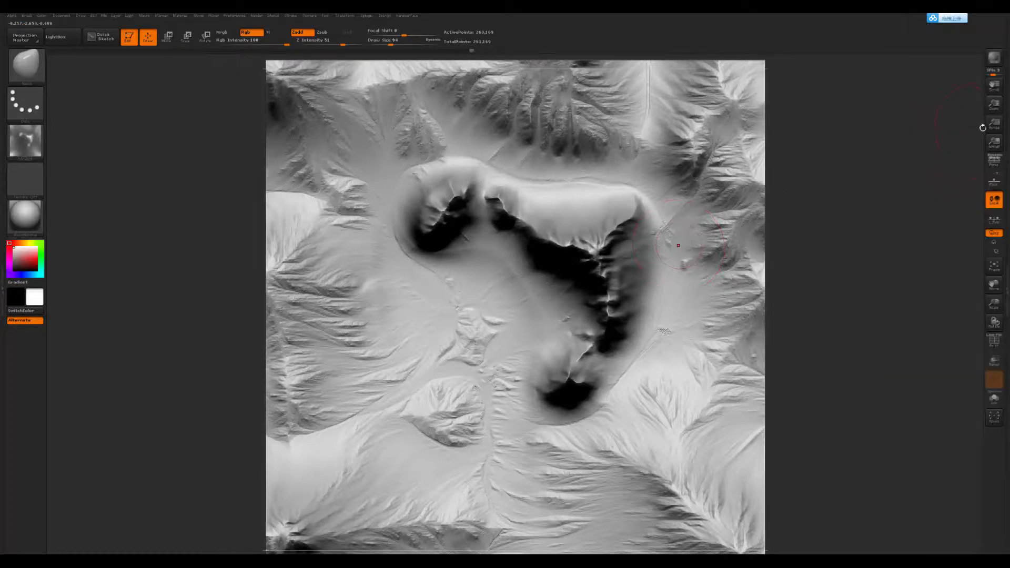
click(1006, 126)
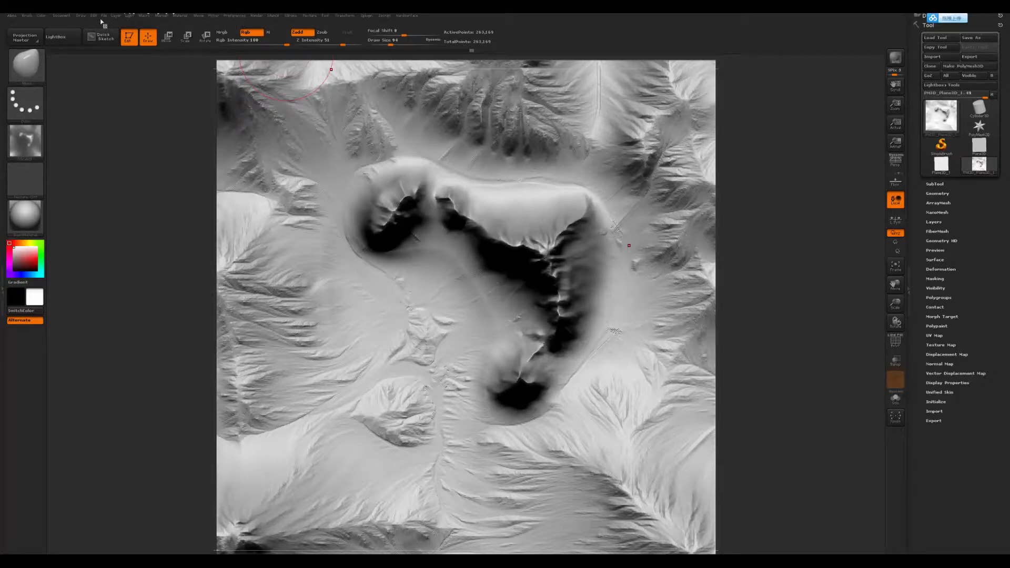
click(61, 16)
drag(56, 27, 957, 32)
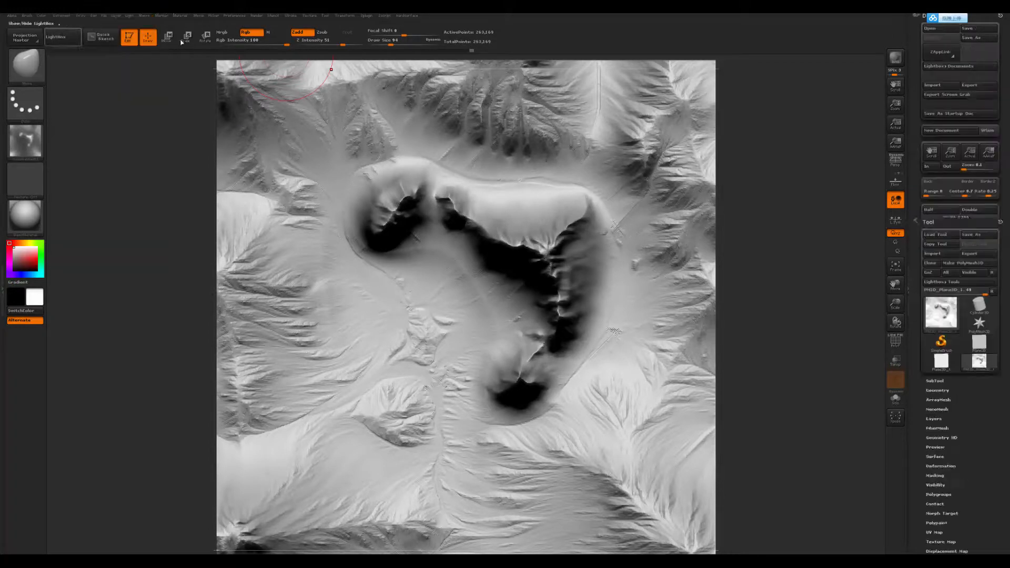
click(964, 221)
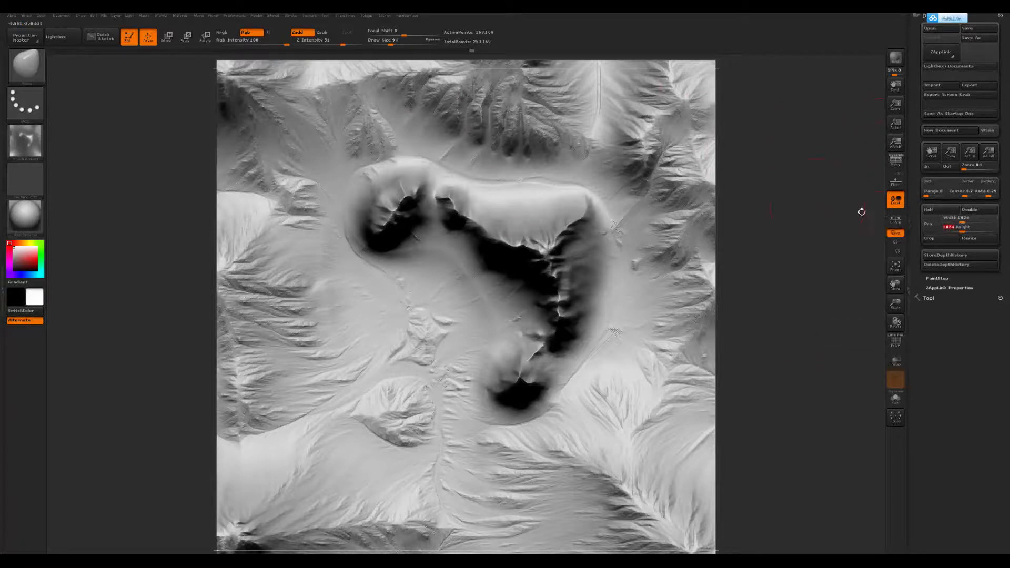
click(972, 239)
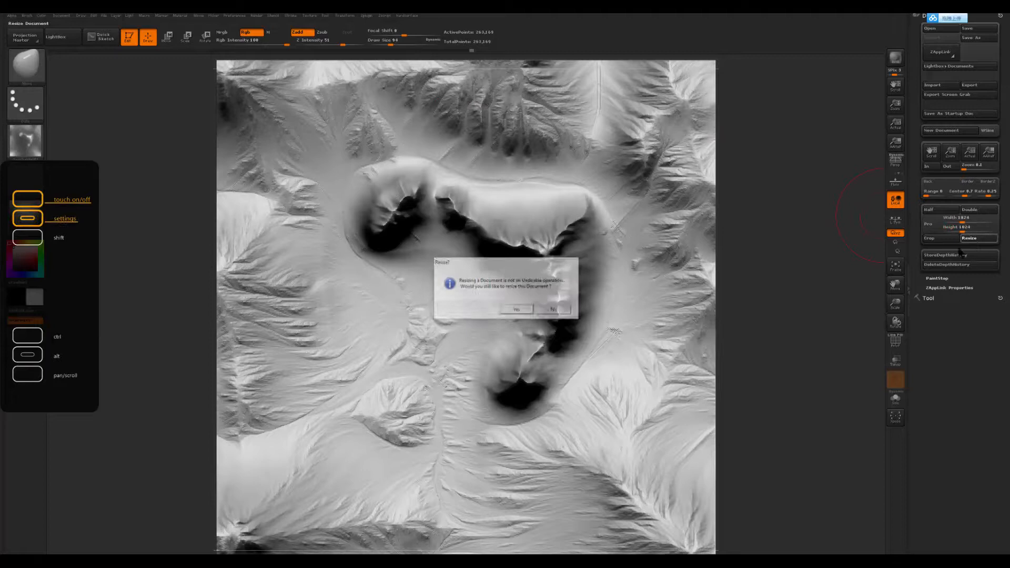
click(508, 309)
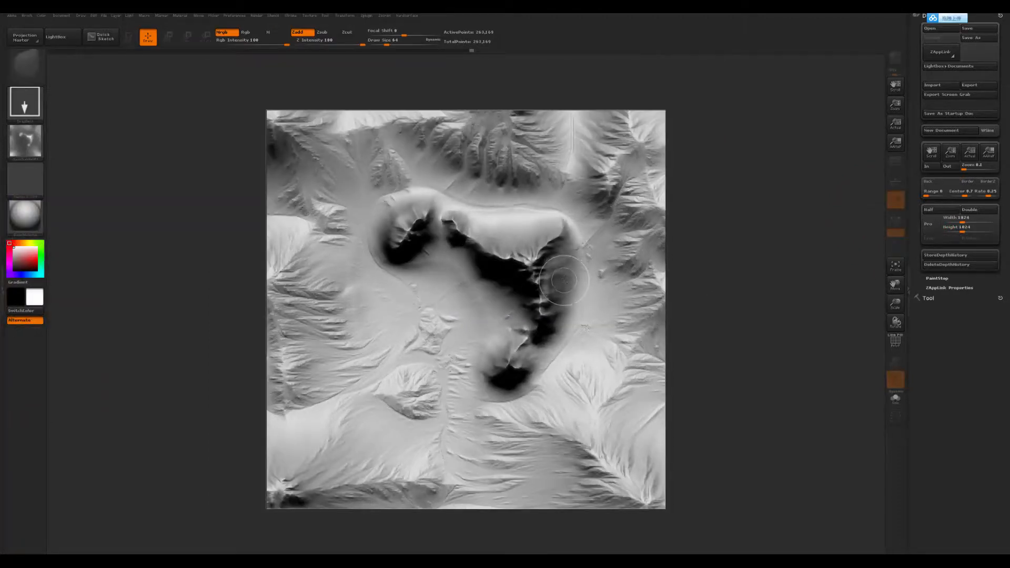
Clear the resized canvas, redraw the terrain on it in edit mode, and fit it squarely from above
key(ctrl+n)
mouse_move(433, 297)
mouse_down()
mouse_move(458, 390)
mouse_move(472, 399)
mouse_up()
key(t)
key(f)
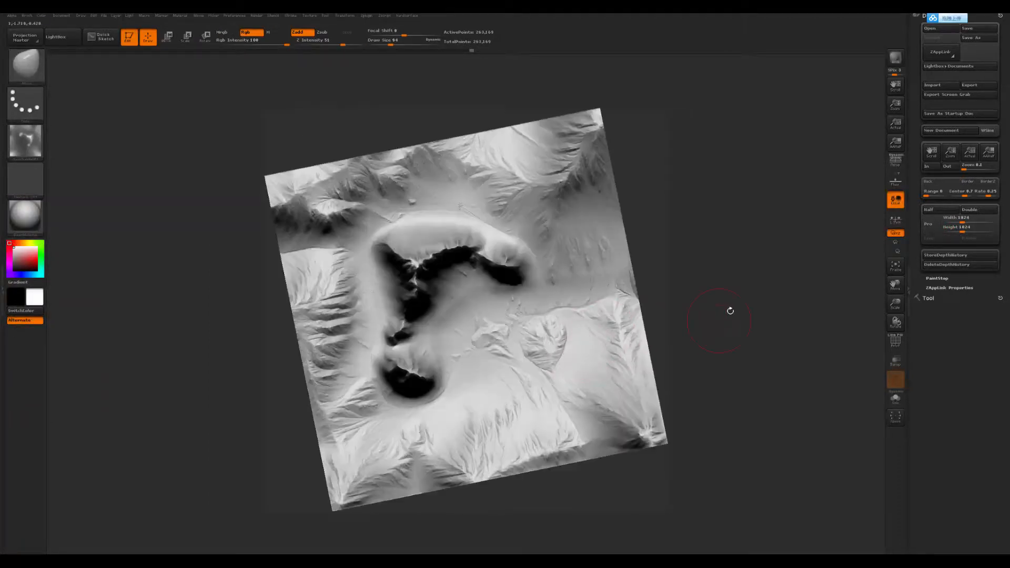
drag(730, 311, 736, 328)
key(f)
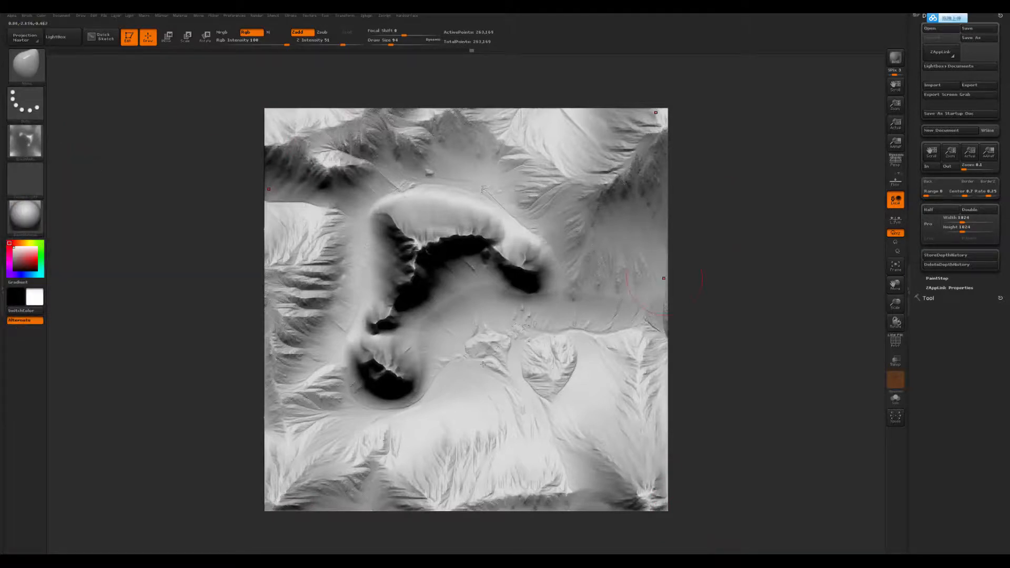
Grab the resized document as an alpha and export it over mountianHeight.PSD in the mountain folder
click(23, 141)
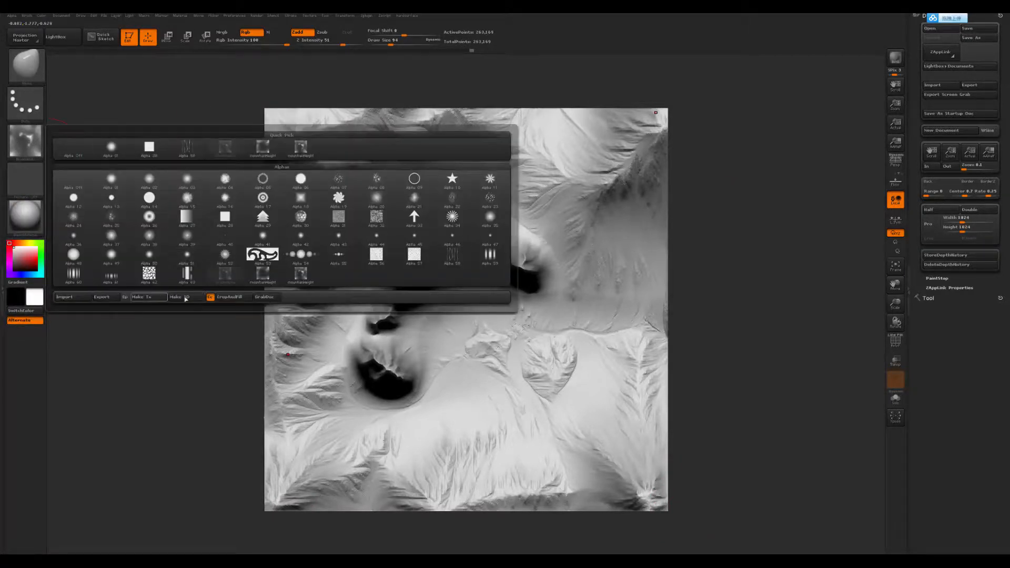
click(264, 297)
click(24, 141)
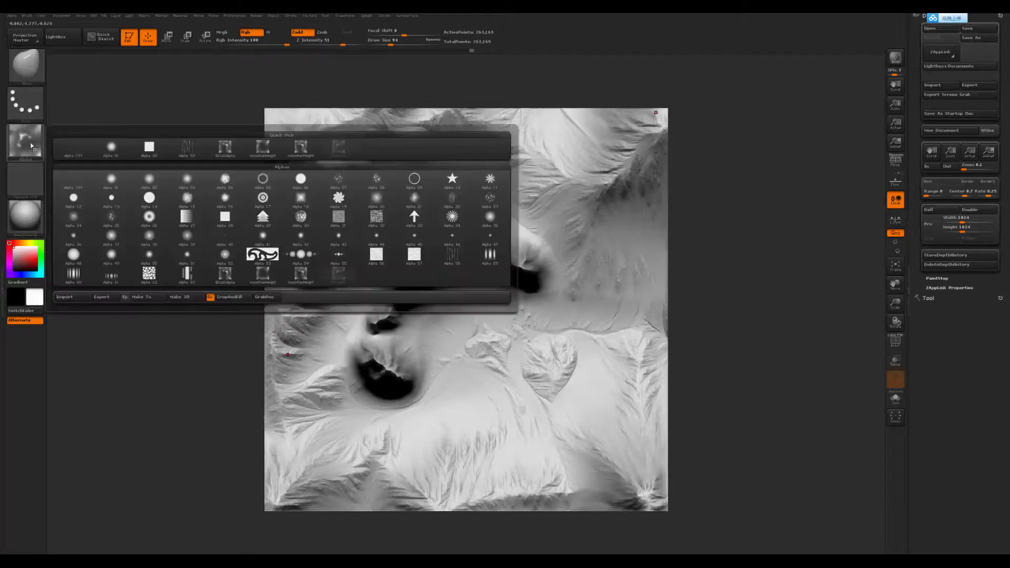
click(101, 296)
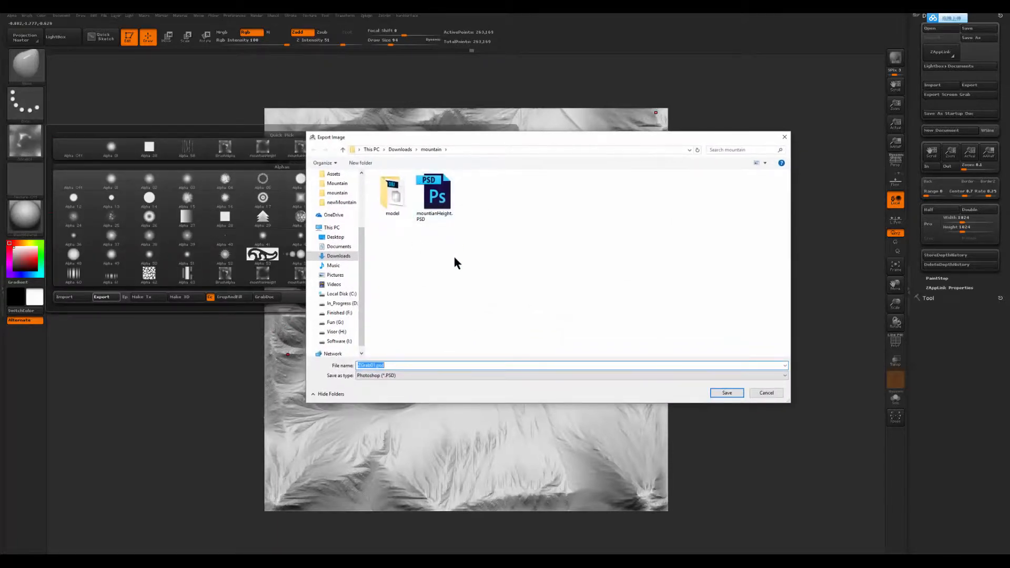
click(434, 197)
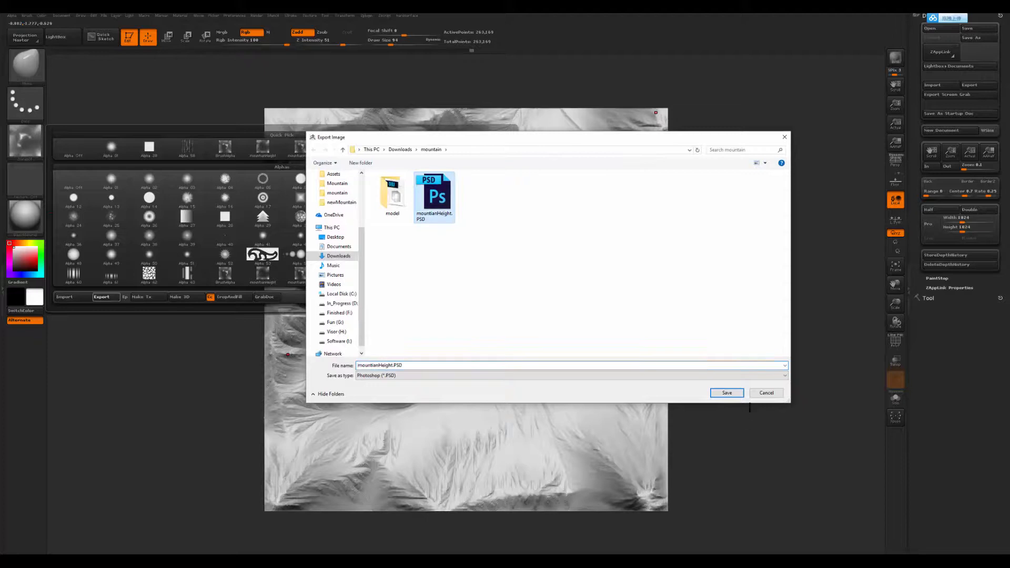
click(726, 393)
click(529, 286)
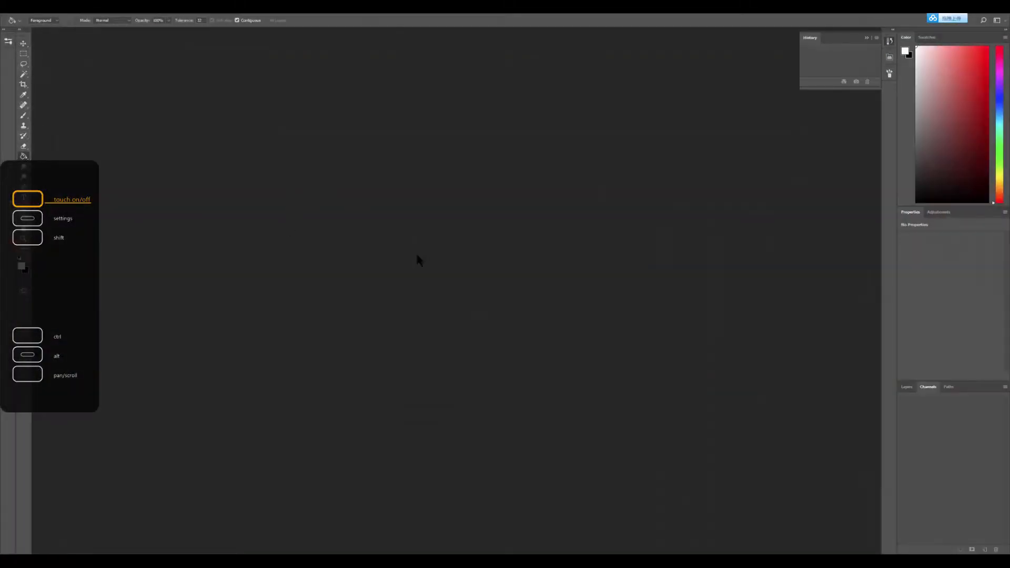
Switch to Photoshop and open the newly exported mountianHeight.PSD height map
key(ctrl+o)
click(426, 194)
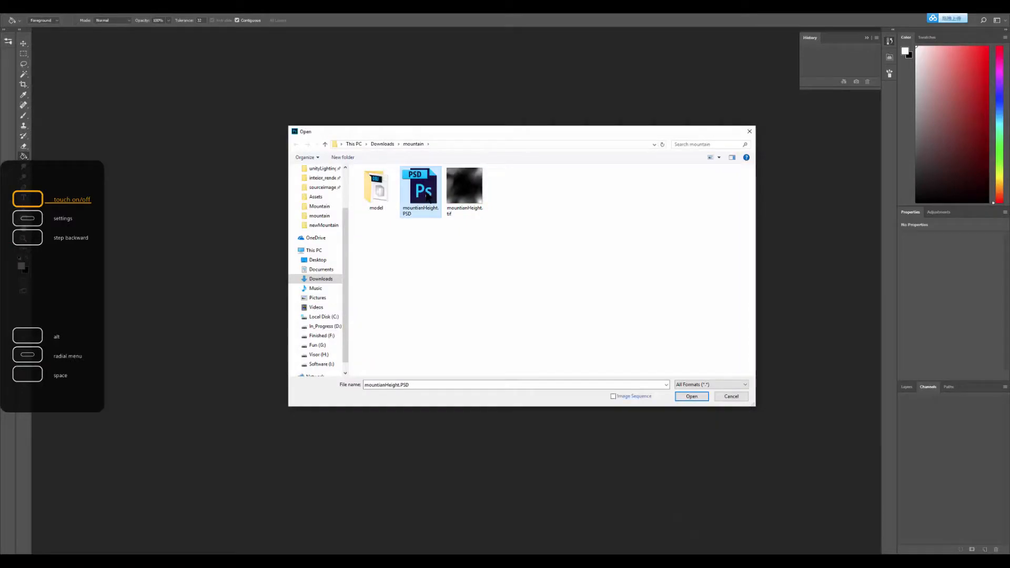
double_click(427, 196)
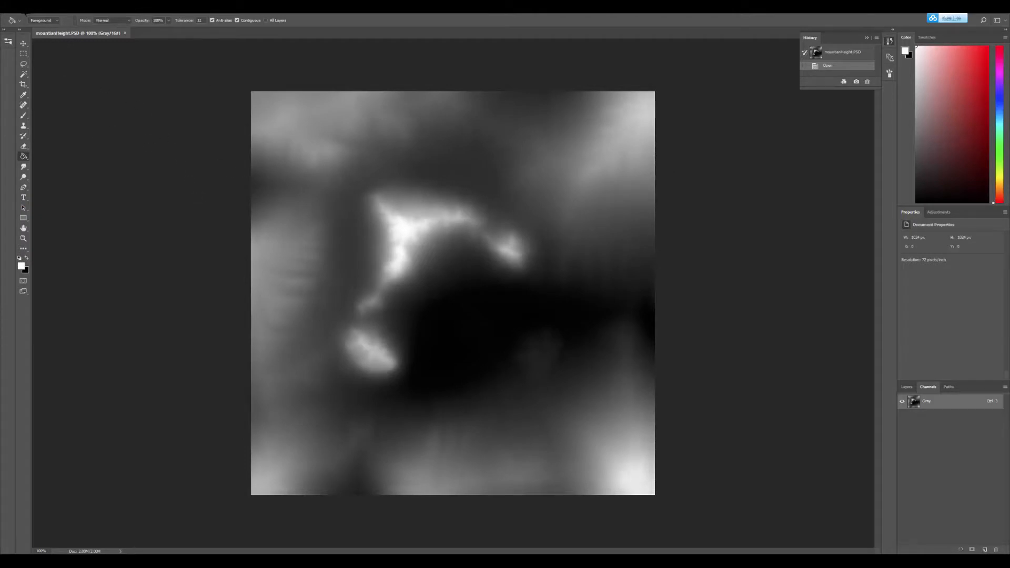
Save the height map as mountianHeight.raw in Photoshop Raw format with IBM PC byte order
click(23, 9)
click(50, 90)
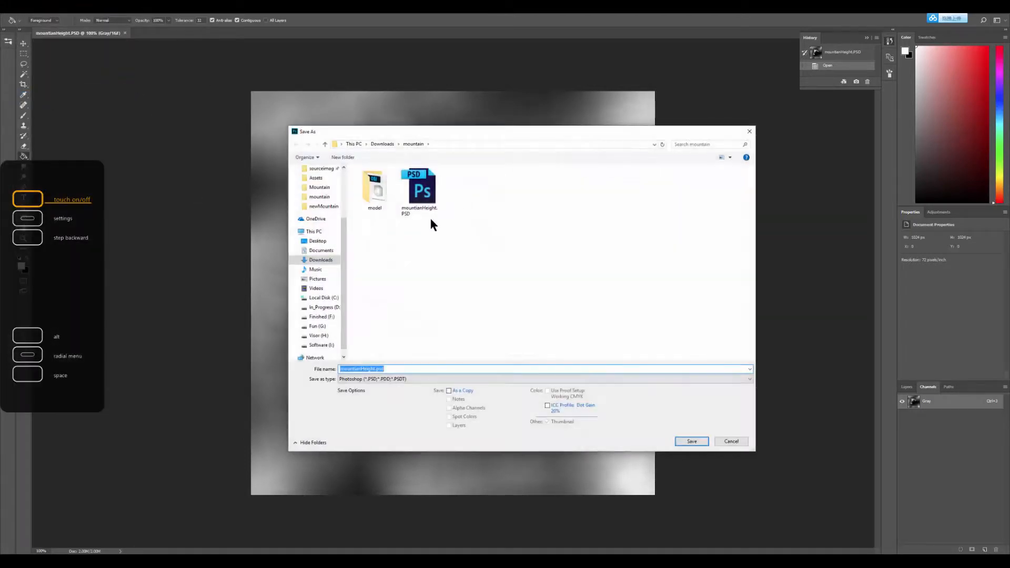
click(387, 379)
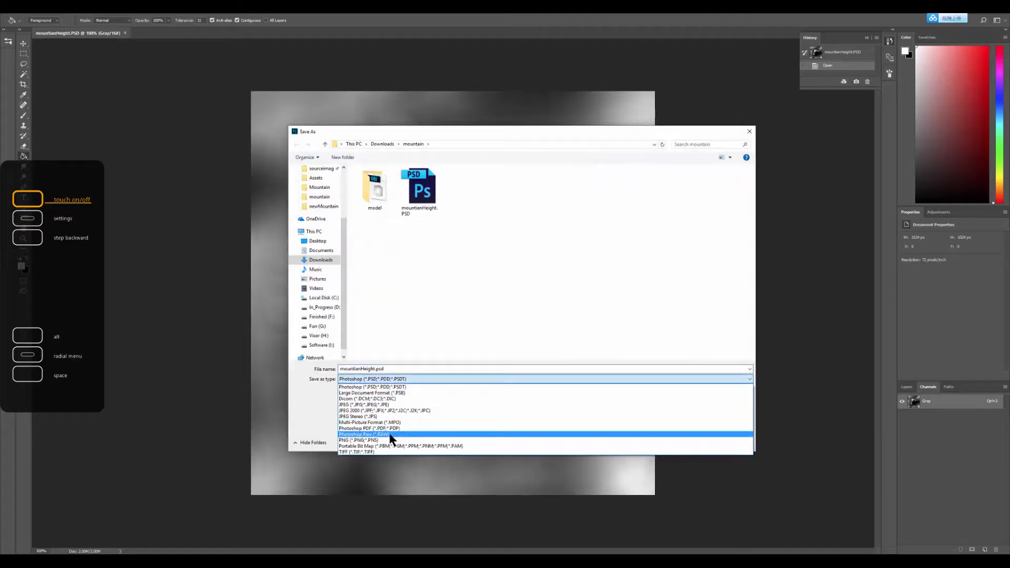
click(391, 434)
click(692, 445)
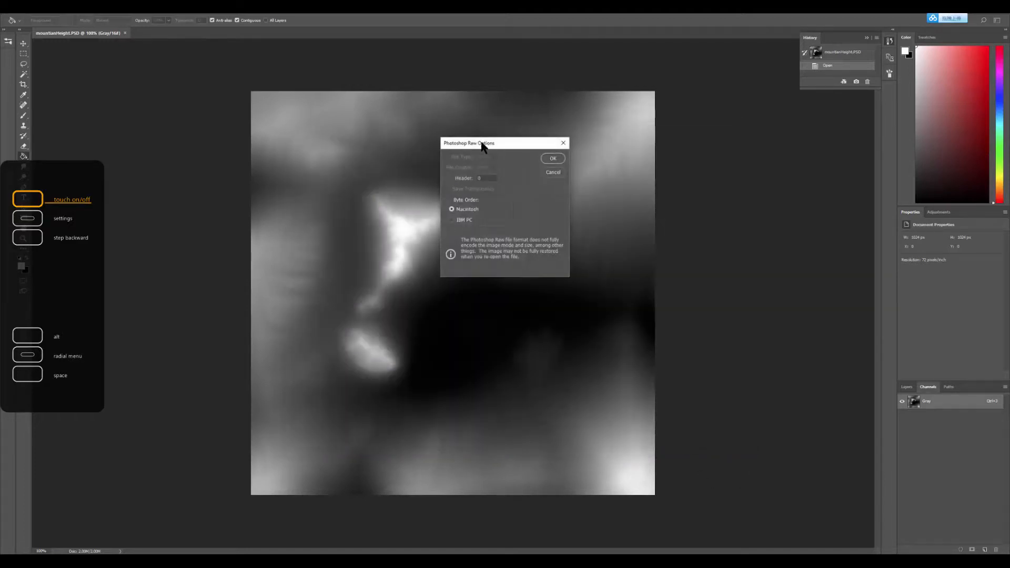
drag(481, 144, 517, 144)
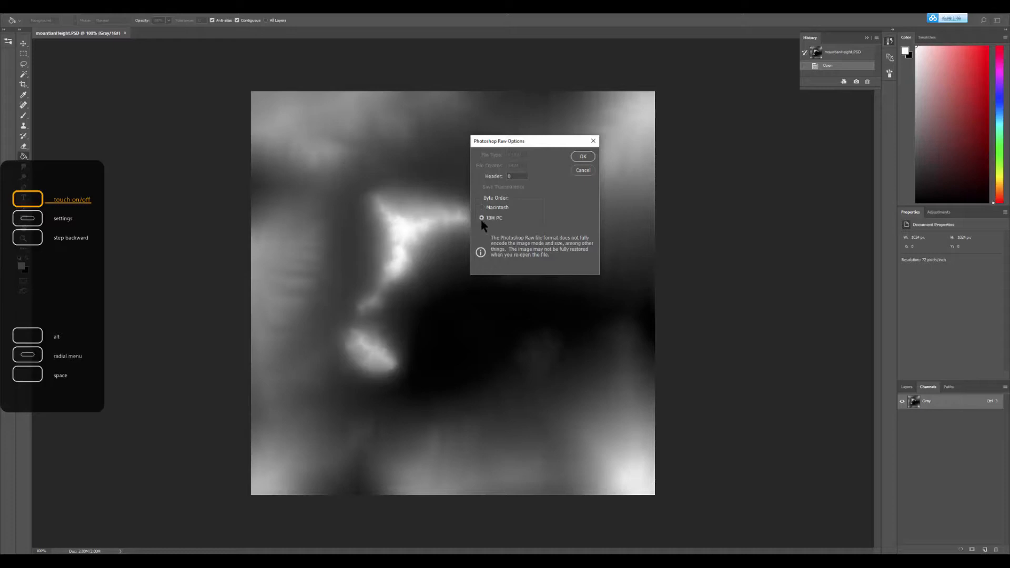
click(583, 156)
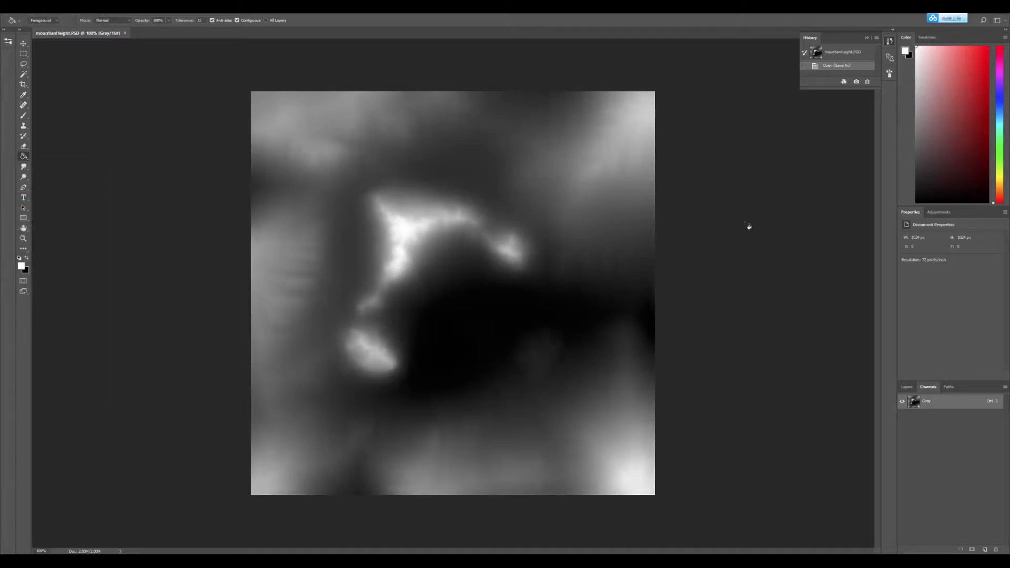
Launch Unity and create a 3D project named New Unity Project in D:\unityLightingTest
key(super)
text(unity)
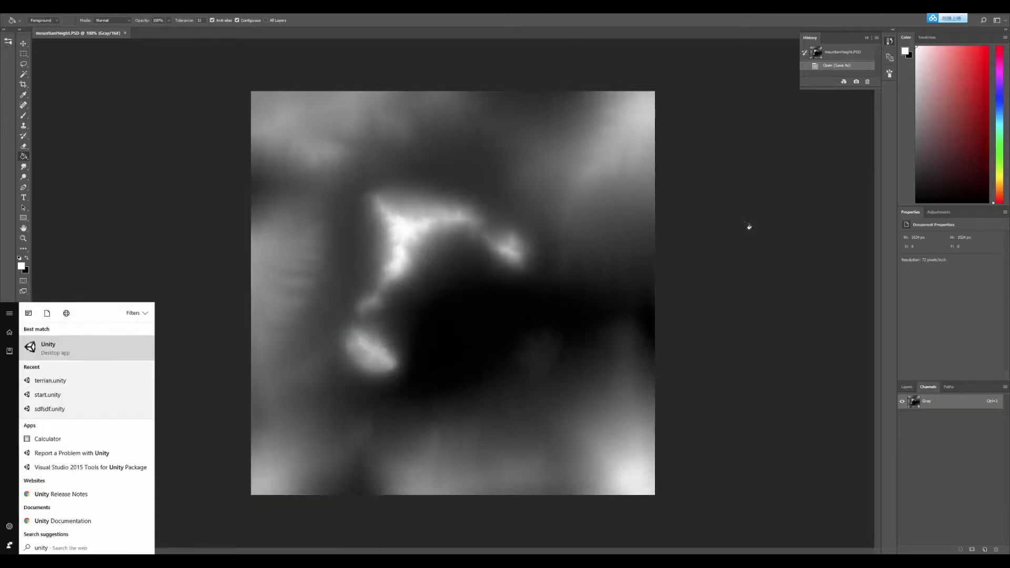
key(Return)
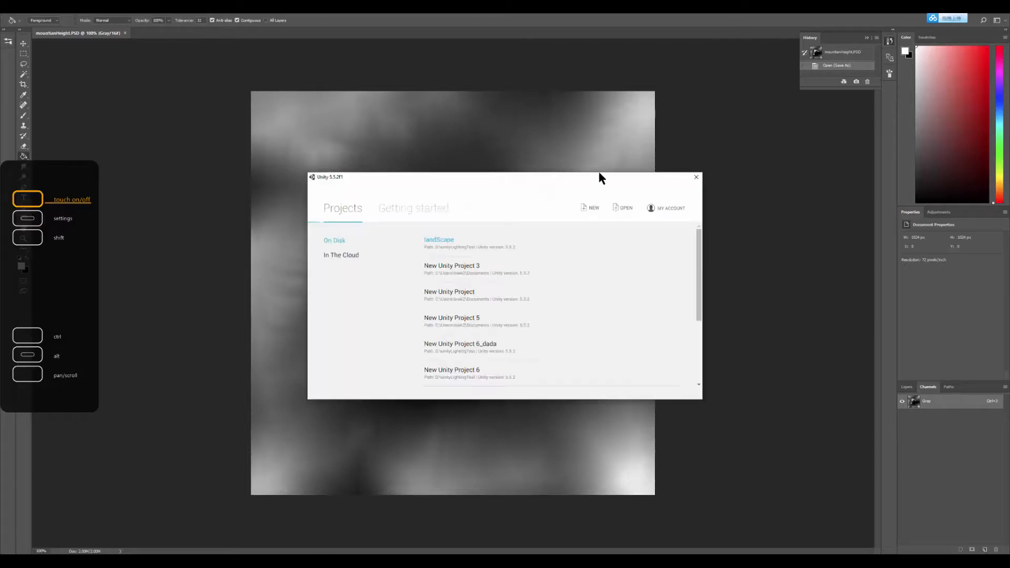
click(600, 194)
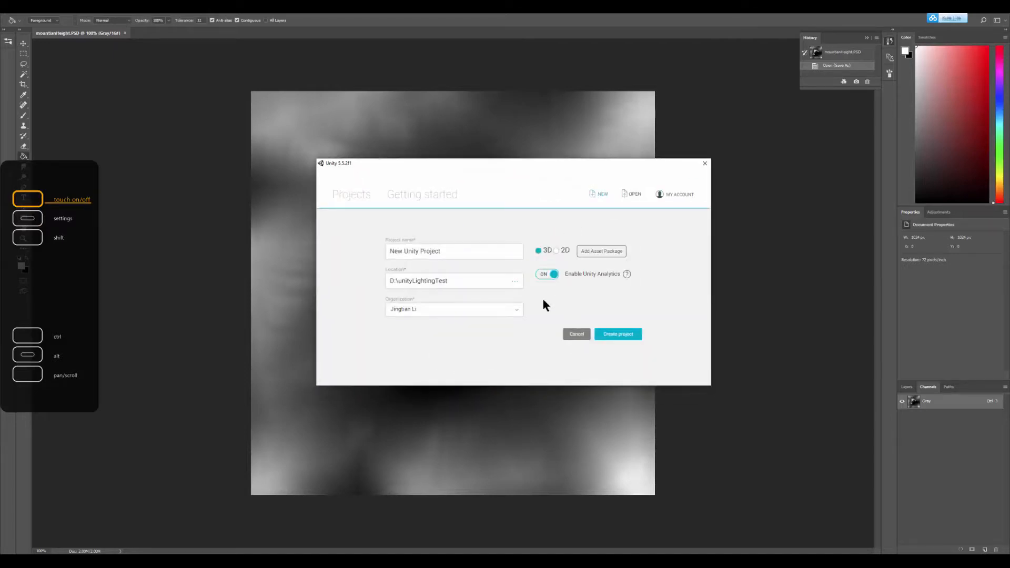
drag(450, 251, 343, 277)
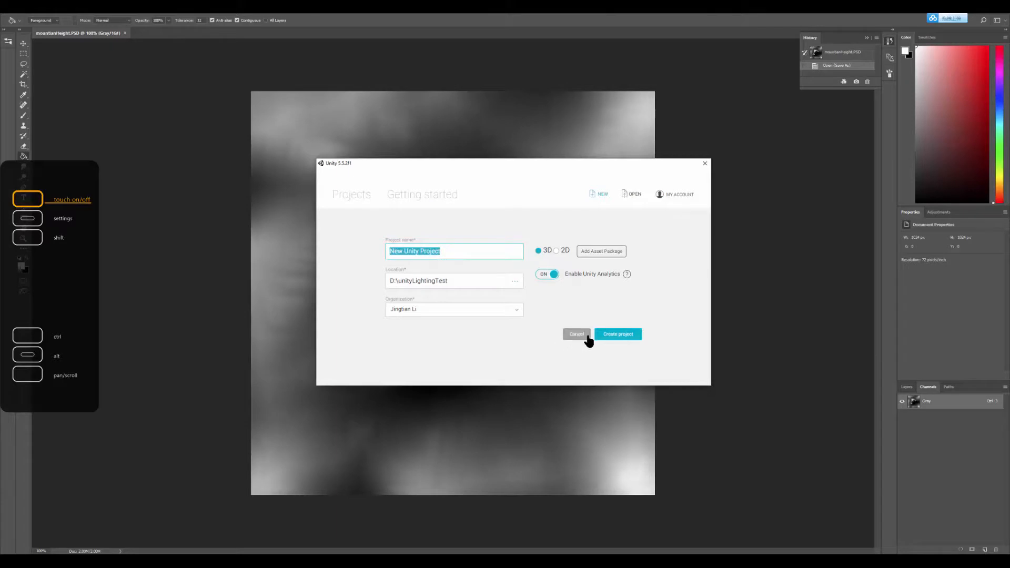
click(627, 337)
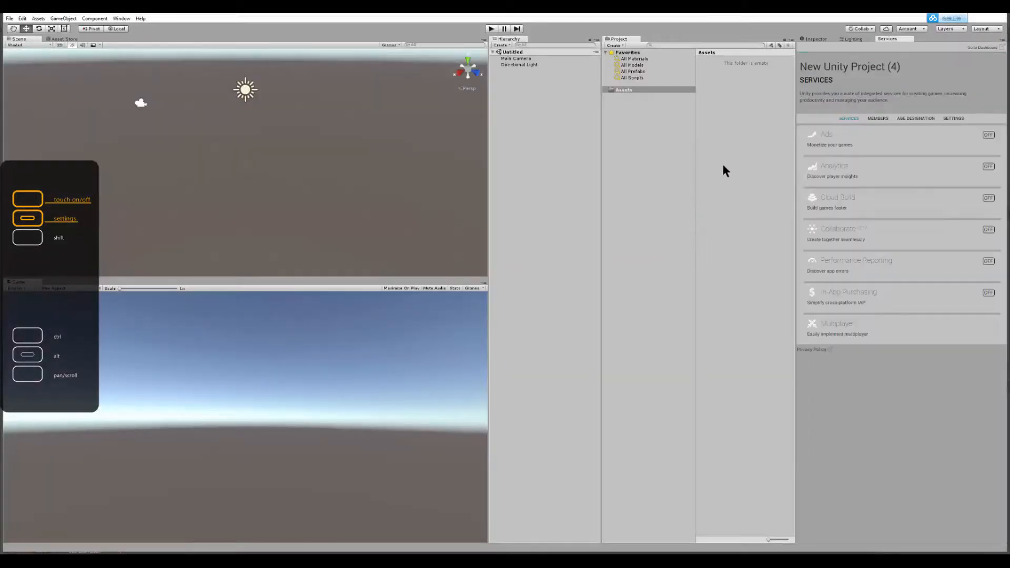
Add a Terrain object to the scene, frame the whole plane in view, and show its properties
click(63, 19)
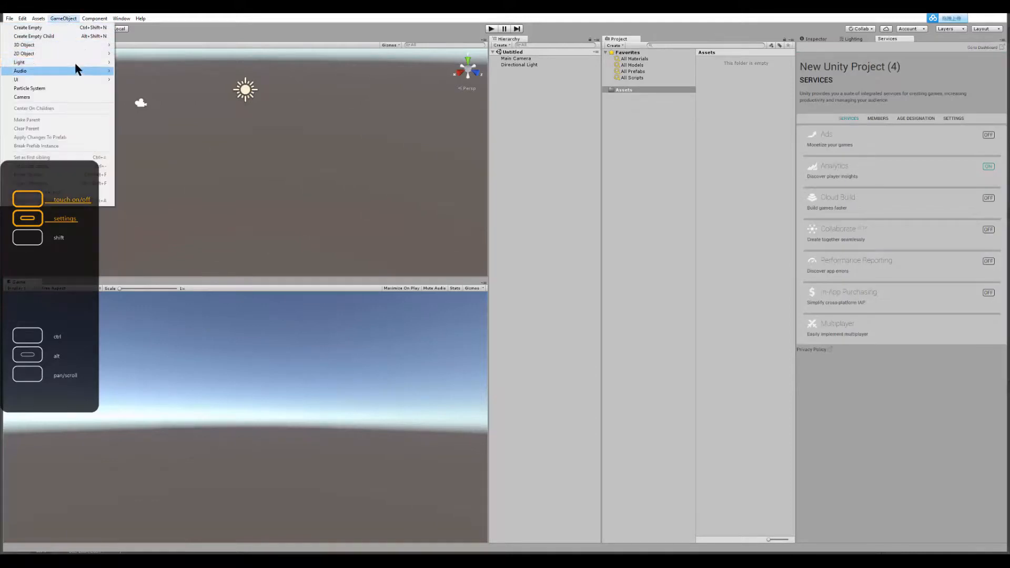
mouse_move(84, 44)
click(133, 111)
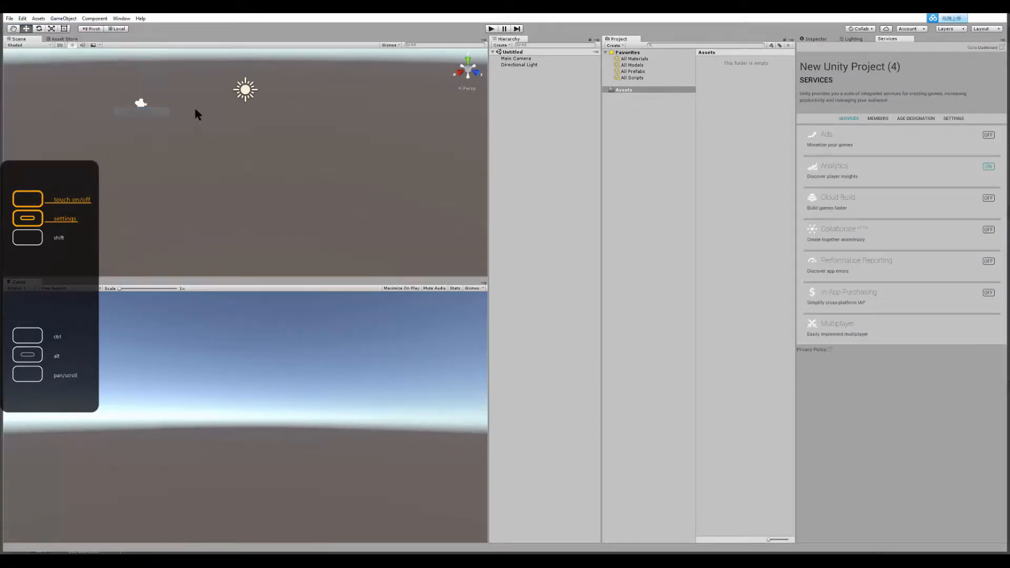
scroll(344, 188, down, 3)
middle_drag(354, 206, 360, 175)
alt+drag(361, 175, 384, 220)
click(828, 40)
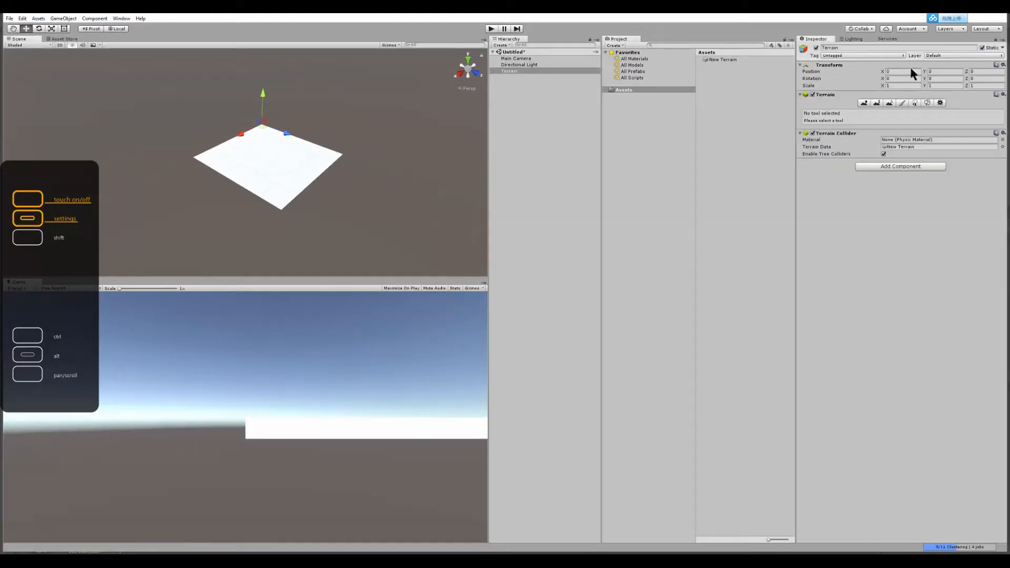
Choose mountianHeight.raw from the mountain folder in Downloads as the terrain's raw heightmap
click(940, 103)
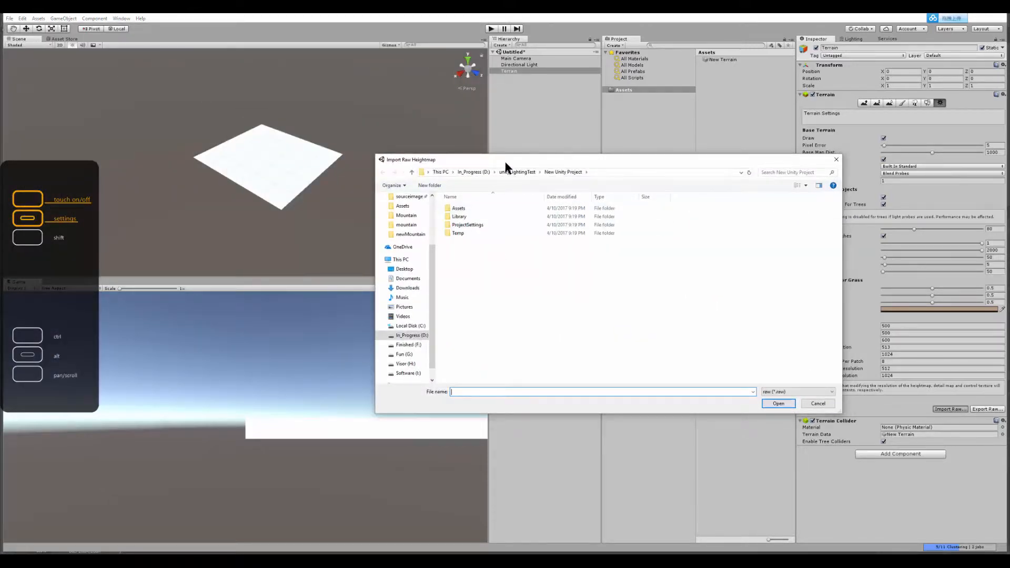
drag(505, 163, 480, 154)
scroll(408, 247, up, 3)
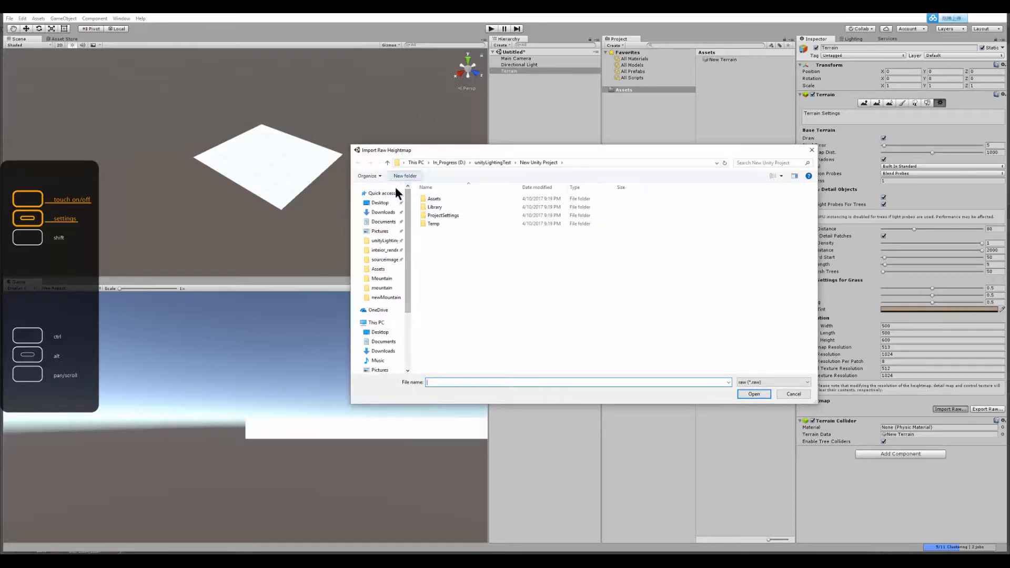
click(382, 213)
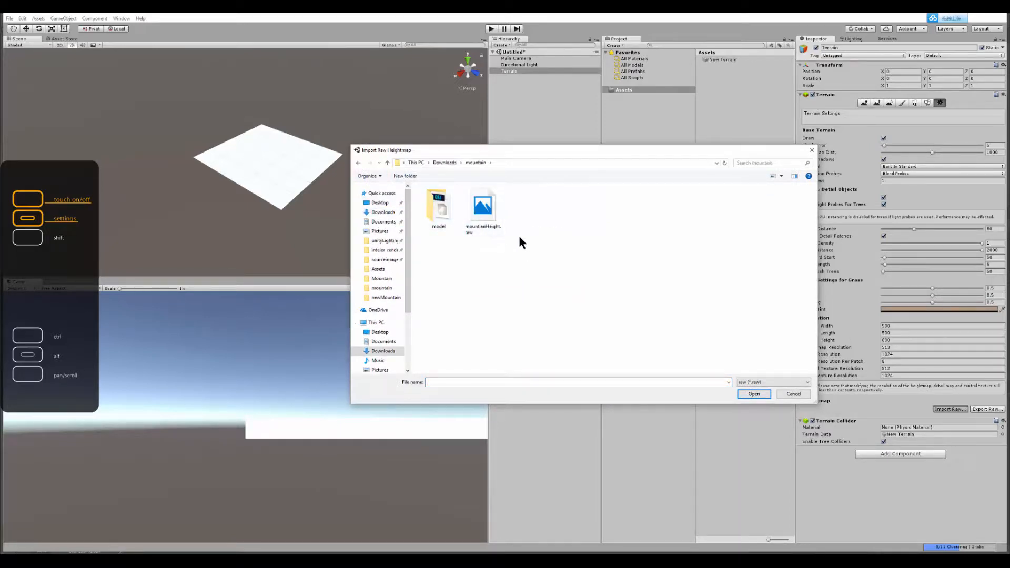
drag(511, 150, 494, 139)
click(466, 205)
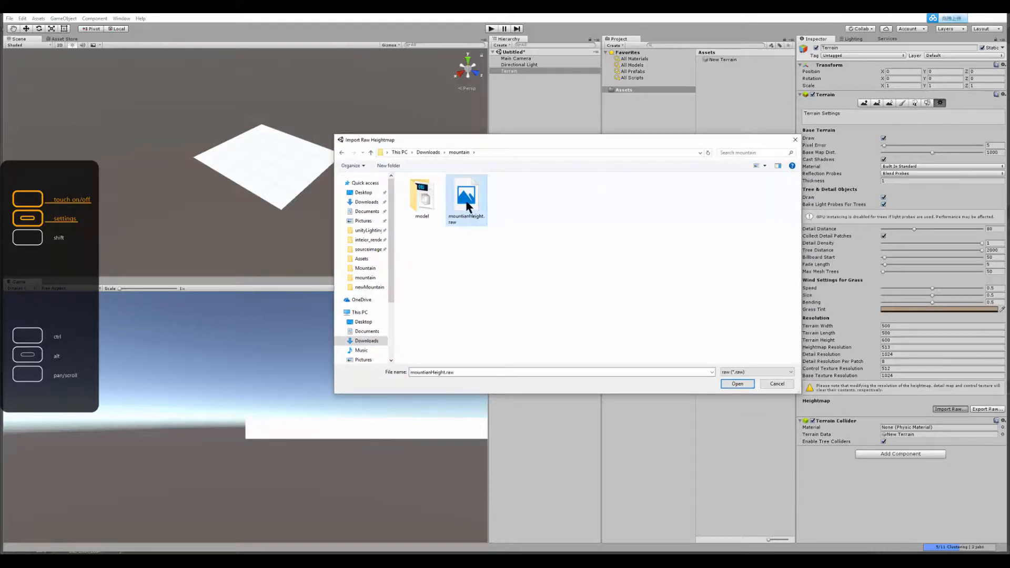
click(738, 383)
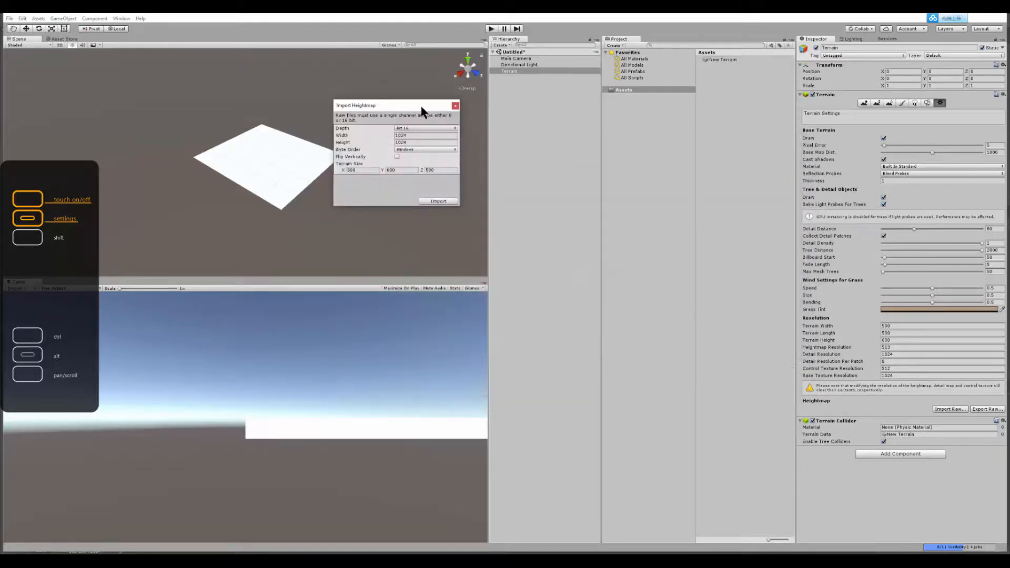
Import the heightmap as 16-bit, 1024 by 1024, with Windows byte order and vertical flipping enabled
drag(419, 107, 584, 167)
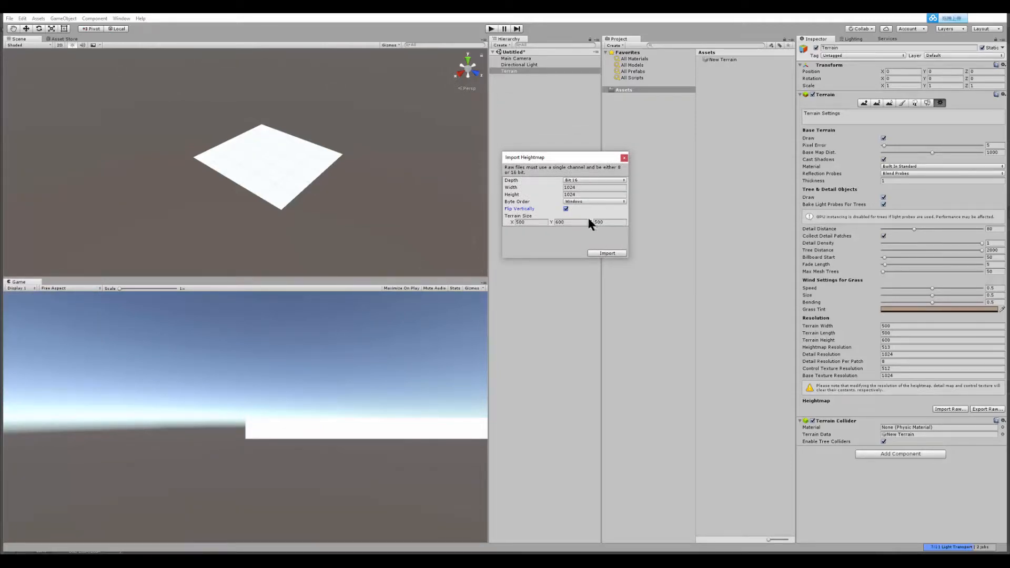
click(610, 254)
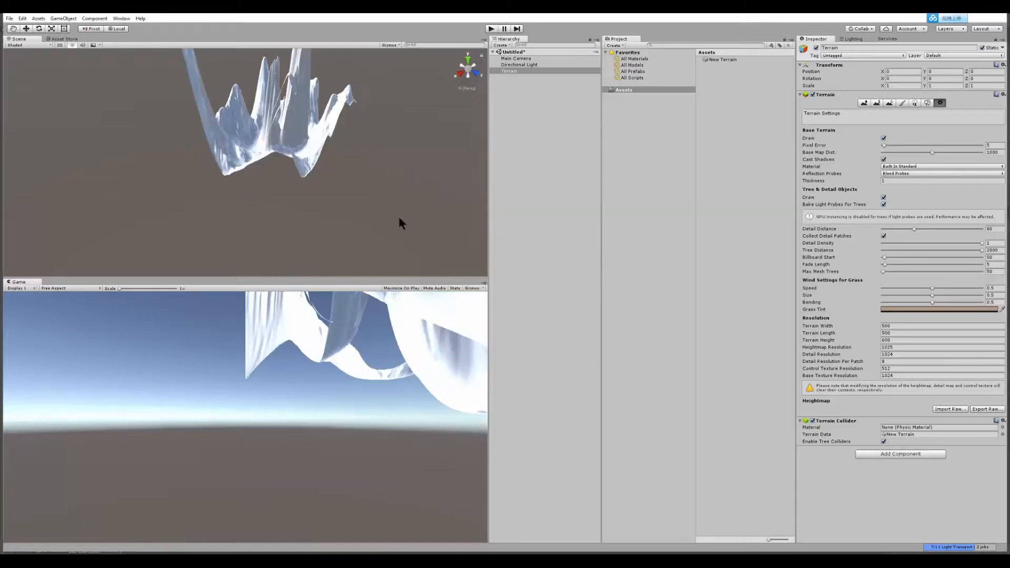
alt+drag(299, 165, 510, 145)
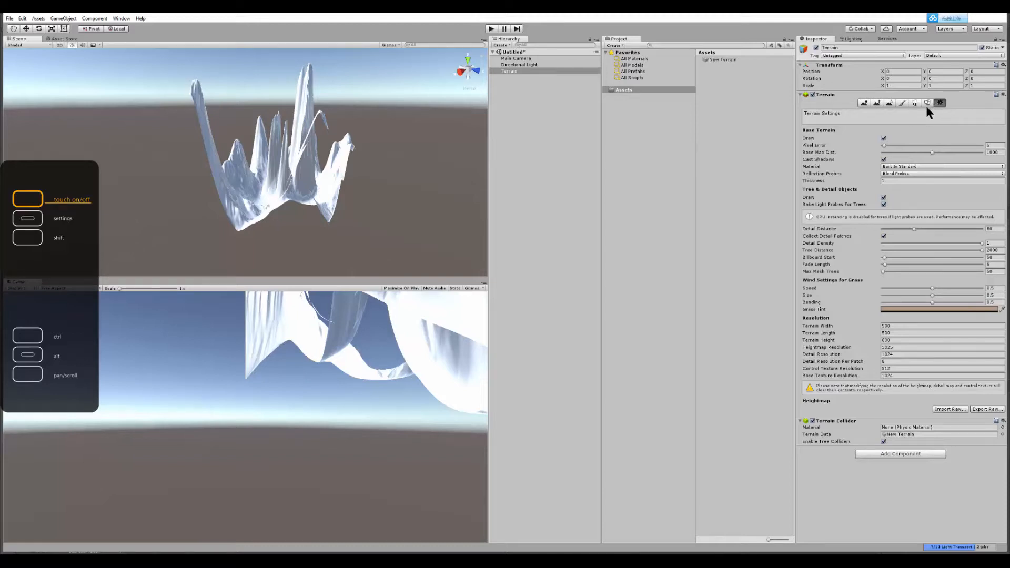
Set the terrain height to 150
click(898, 340)
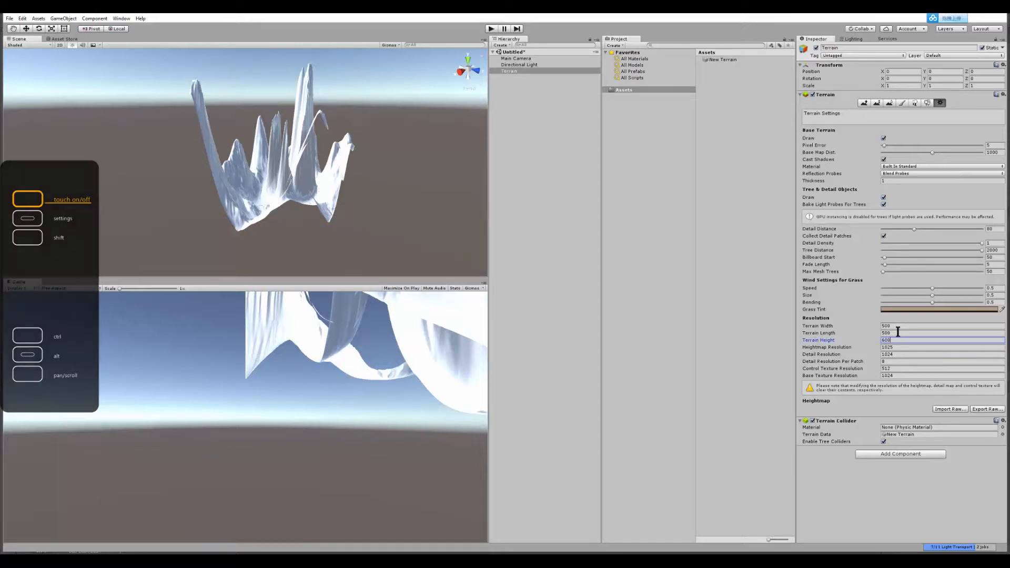
double_click(898, 339)
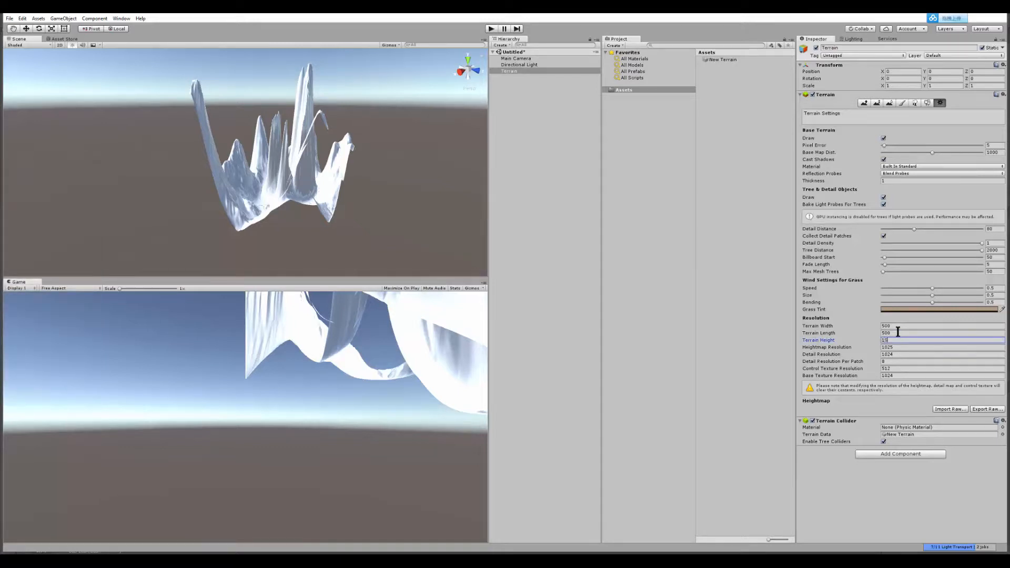
text(150)
key(Return)
mouse_move(345, 214)
alt+mouse_down()
mouse_move(412, 180)
mouse_move(415, 207)
mouse_move(247, 238)
mouse_move(347, 218)
alt+mouse_up()
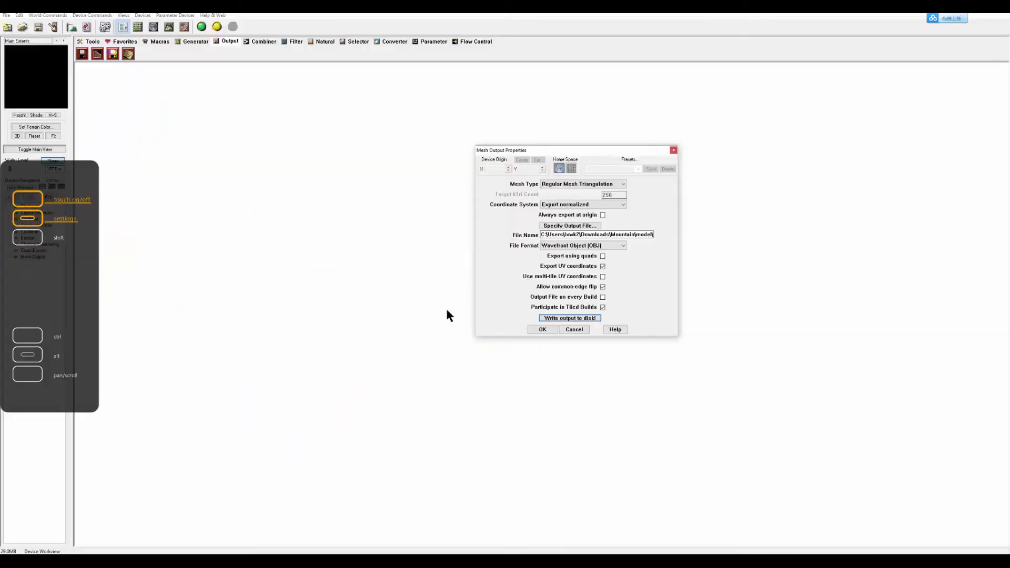
Switch to World Machine, close the mesh output properties, check the project's extents and resolution, and preview the Coast Erosion result
click(673, 151)
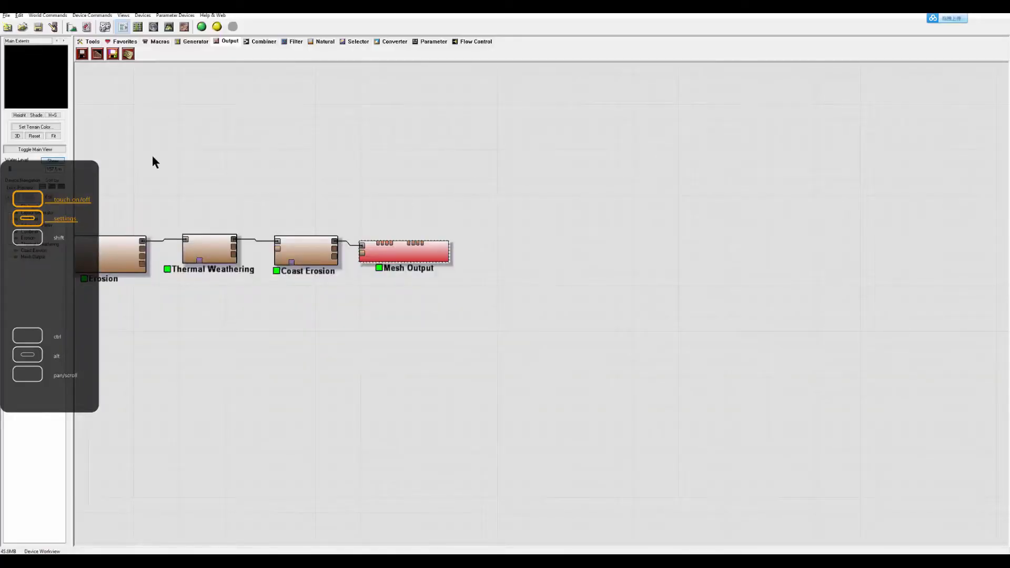
scroll(214, 127, up, 2)
scroll(215, 127, down, 1)
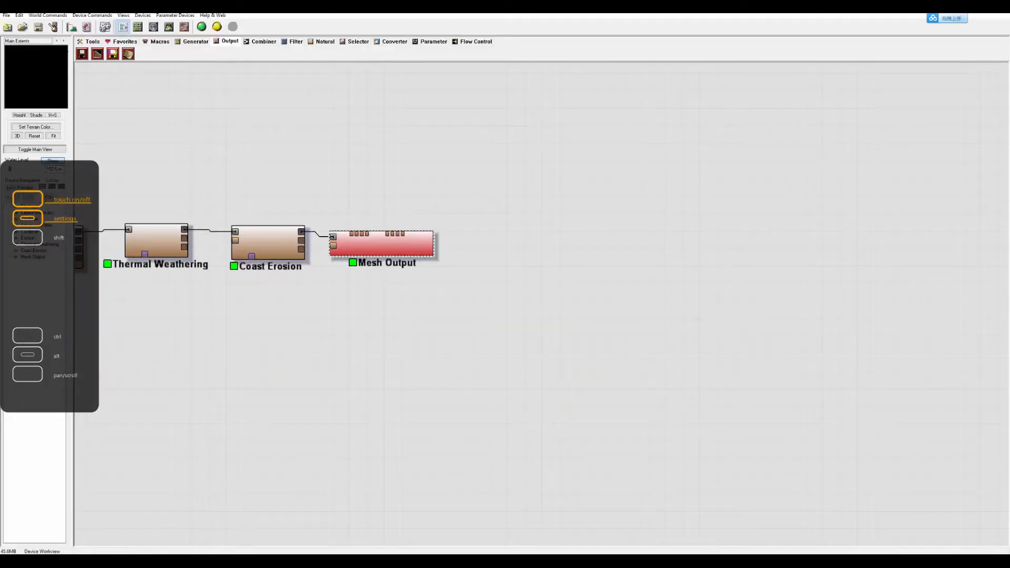
click(72, 27)
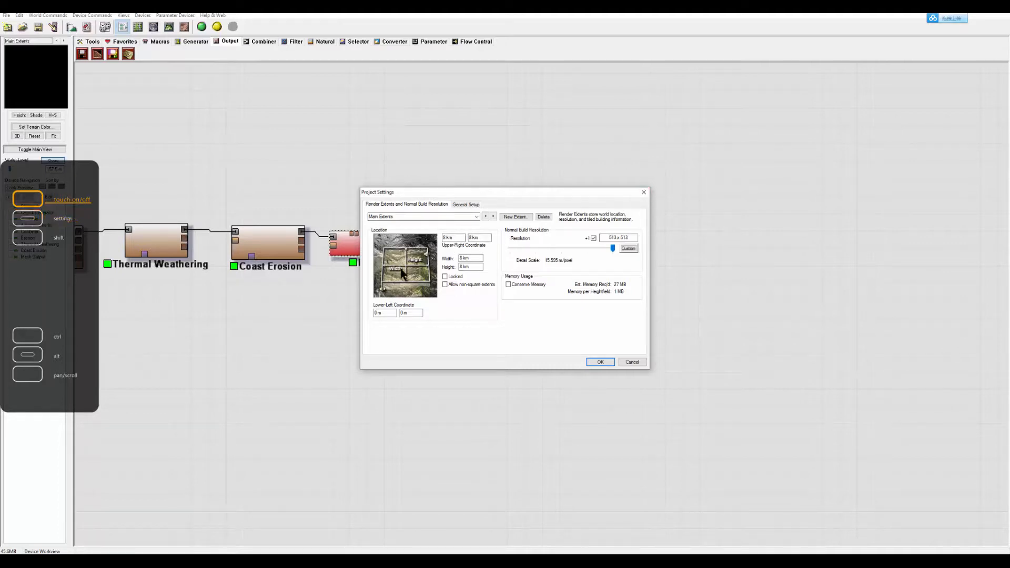
click(643, 193)
click(280, 242)
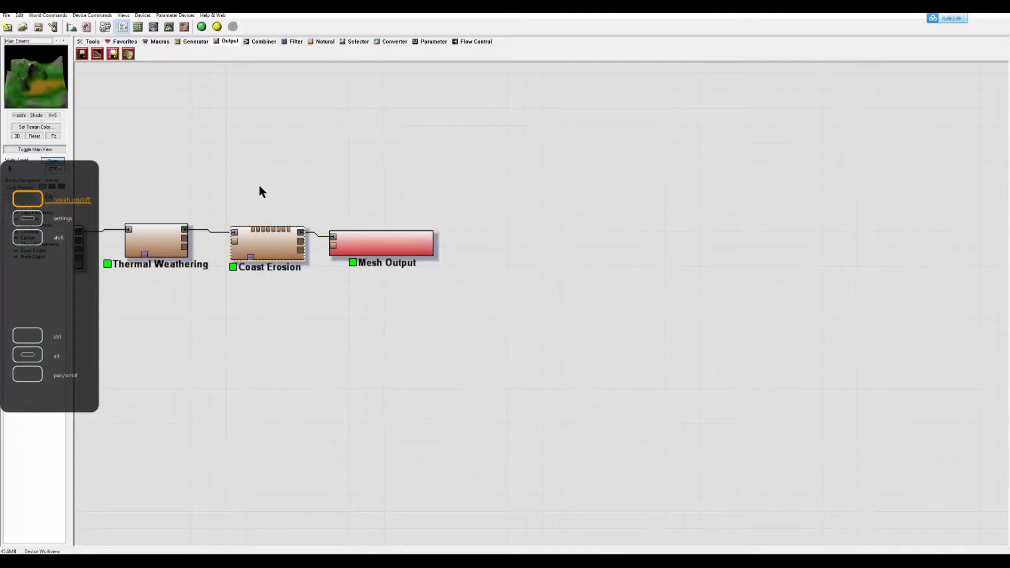
scroll(314, 157, down, 2)
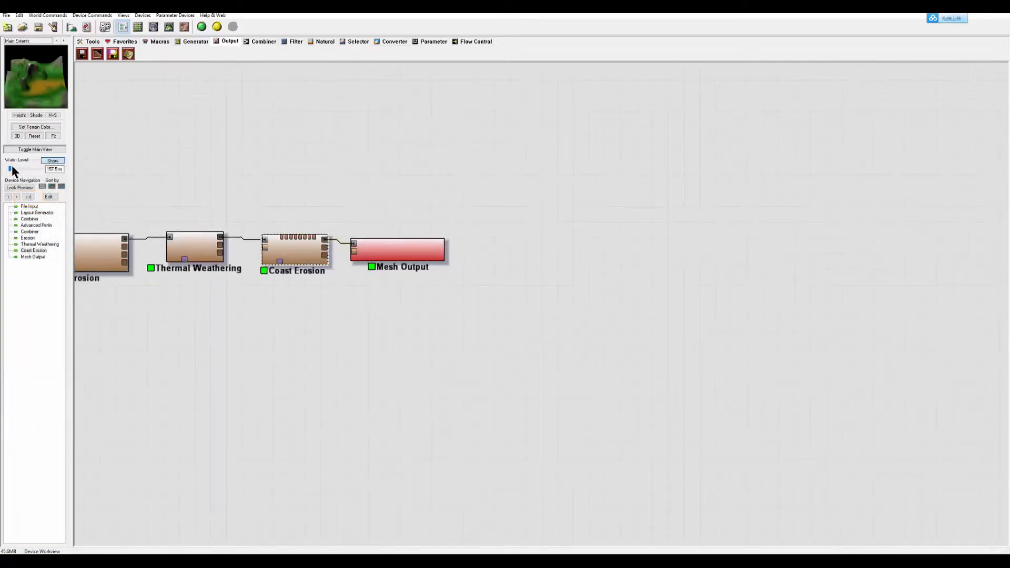
Raise the water level to 2625 m to gauge the terrain's height and compare it with the project extents
drag(12, 168, 42, 168)
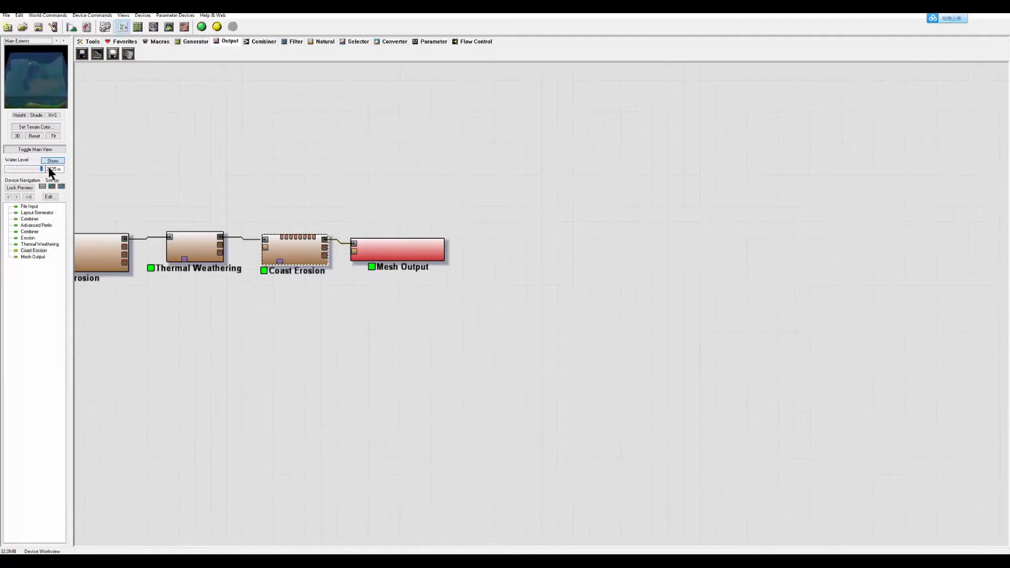
double_click(61, 169)
click(72, 28)
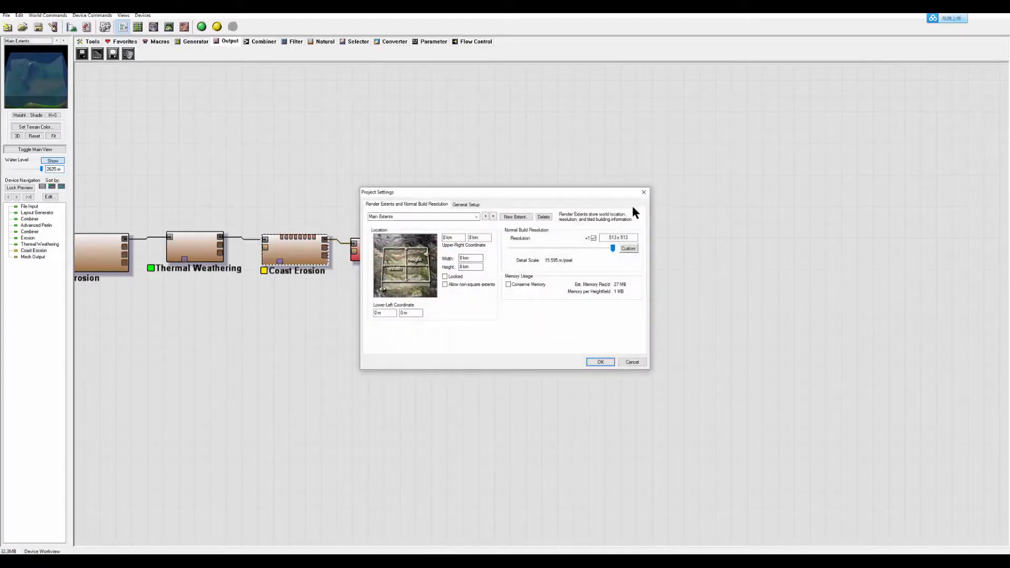
click(644, 192)
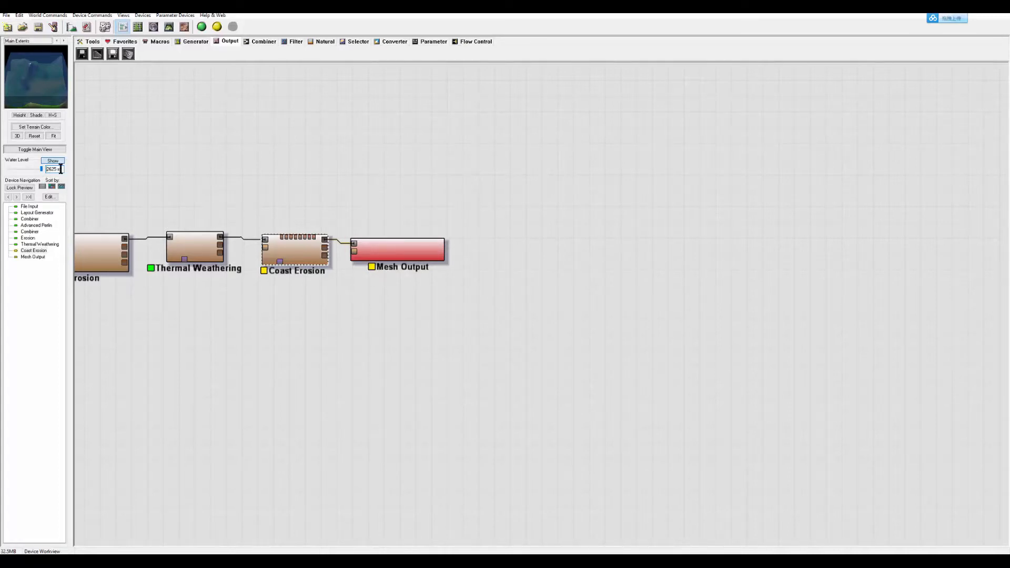
drag(61, 169, 10, 175)
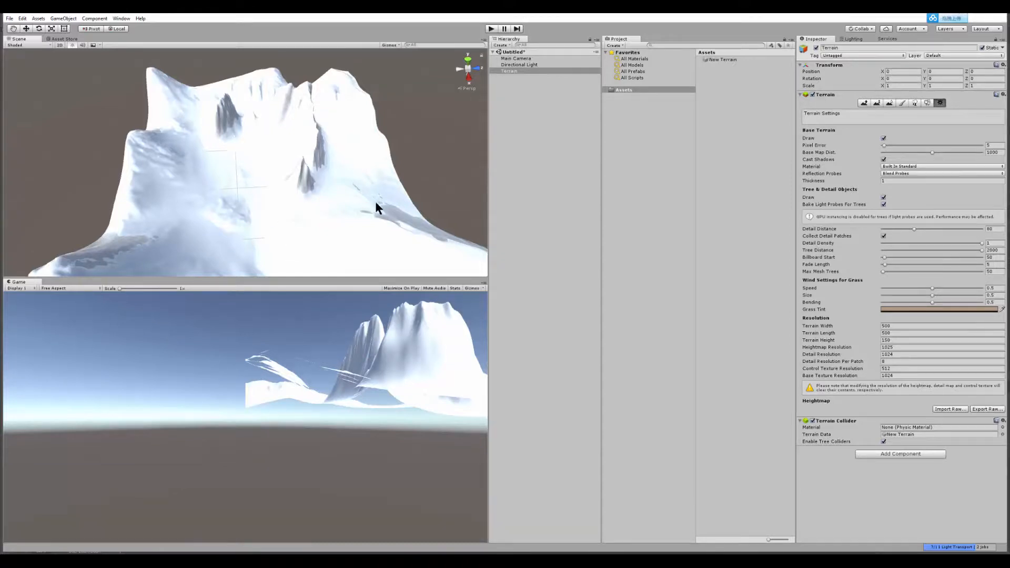
Switch back to Unity and examine the imported terrain's shape from the side and from above
alt+drag(263, 207, 393, 214)
alt+right_drag(392, 214, 352, 206)
alt+drag(352, 205, 416, 232)
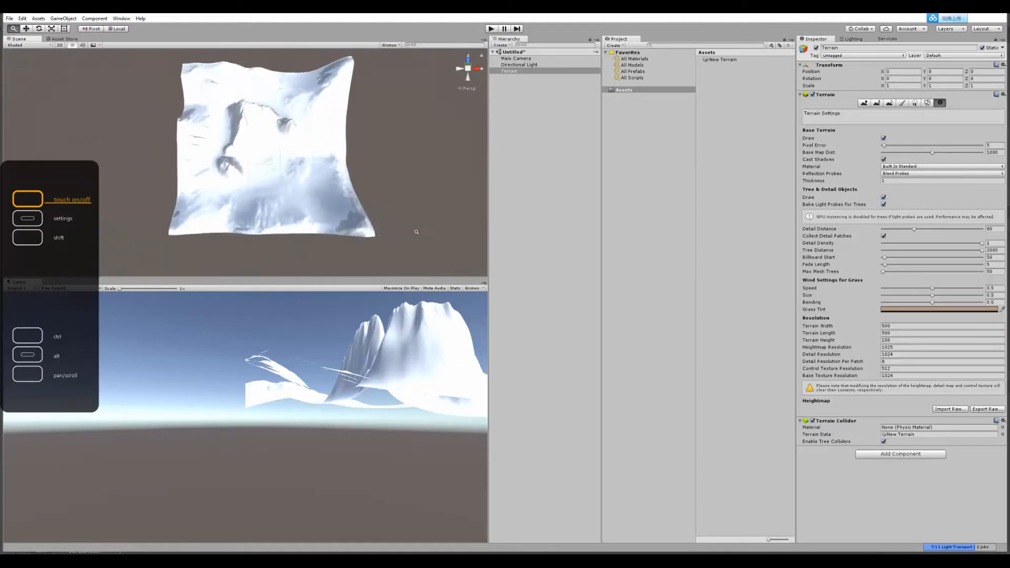
alt+right_drag(416, 232, 408, 212)
alt+drag(408, 211, 288, 105)
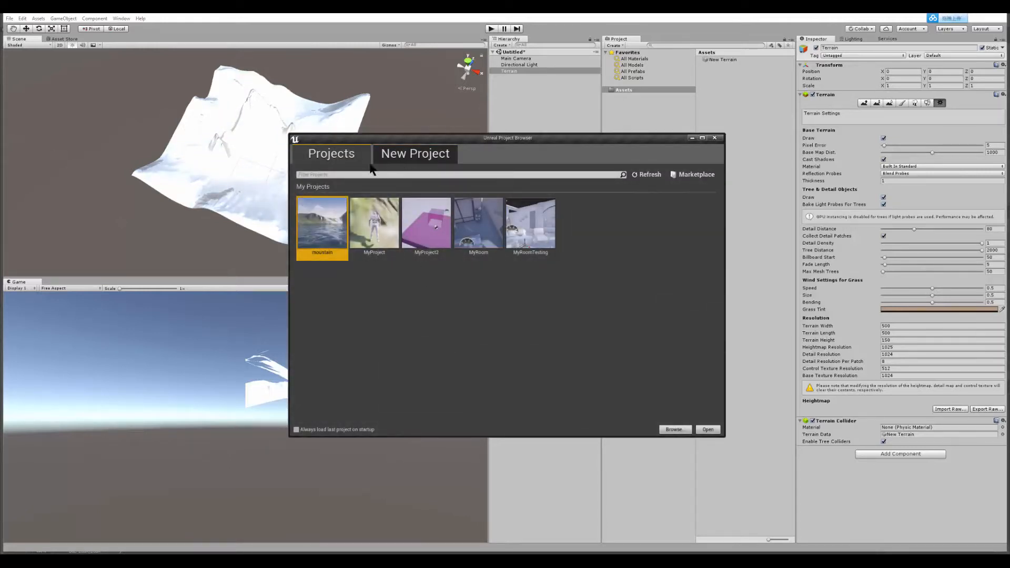
Create a new Unreal project from the Third Person Blueprint template, keeping the default settings and name
click(413, 158)
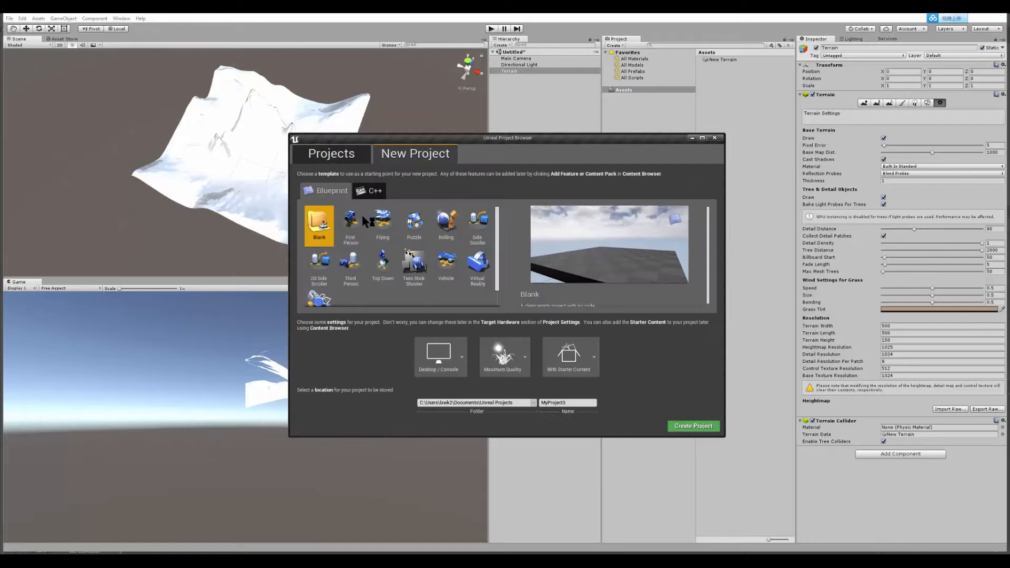
click(363, 278)
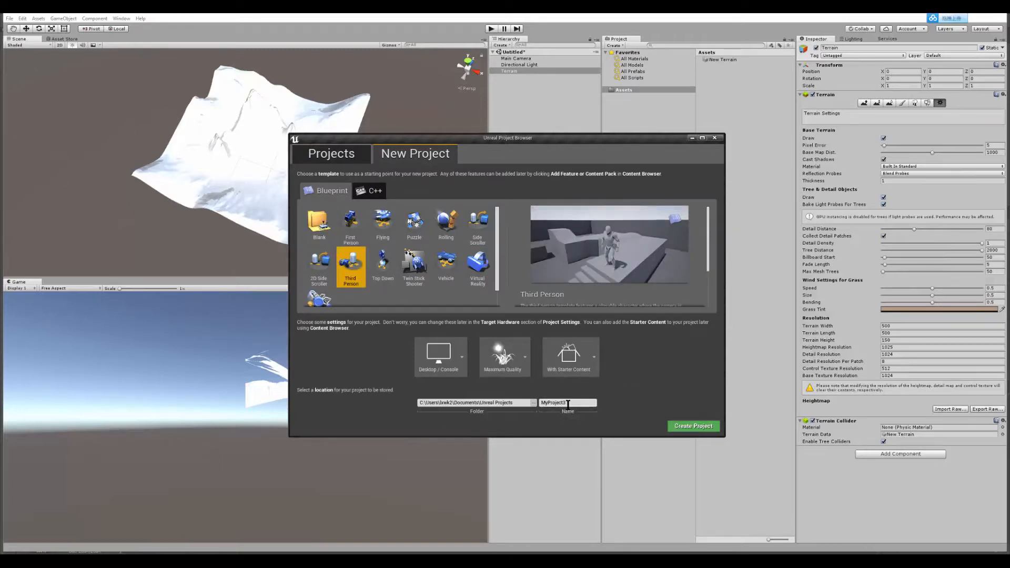
click(693, 426)
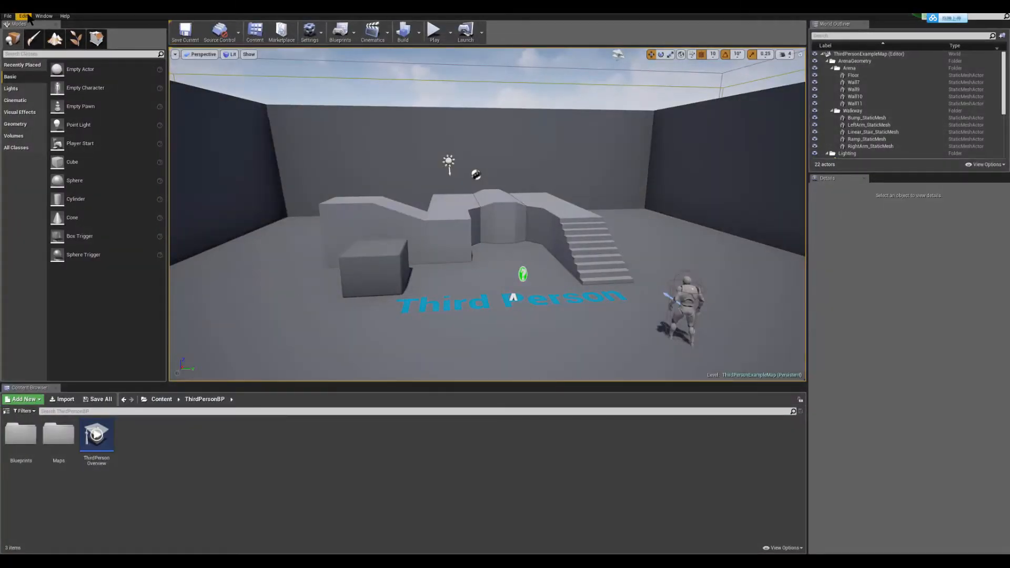
Create a new level from the Default template
click(8, 16)
click(31, 29)
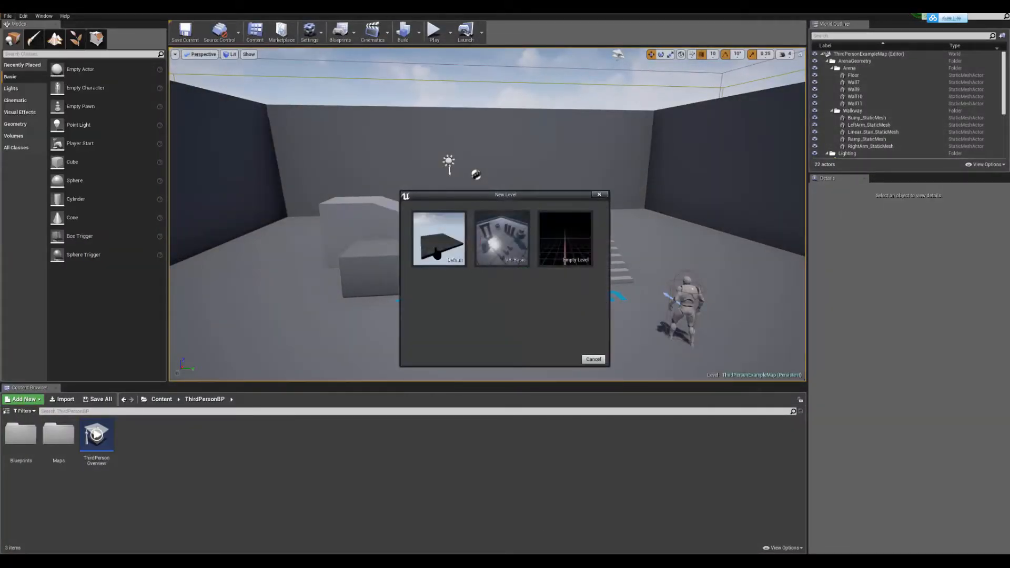
click(435, 237)
Delete the floor from the level and place a Sky Light in the scene
click(542, 266)
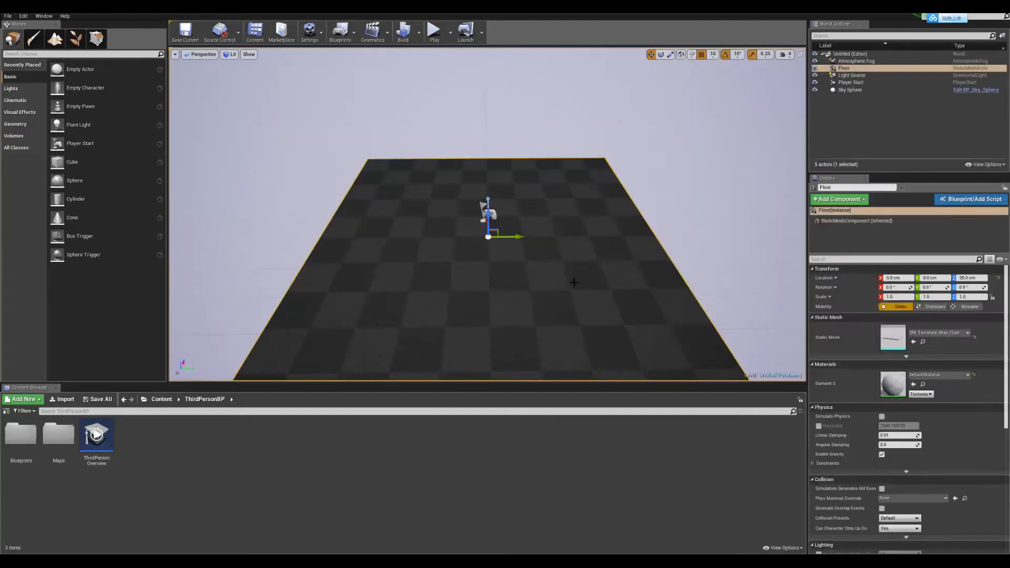
scroll(571, 282, down, 4)
key(Delete)
scroll(452, 225, up, 2)
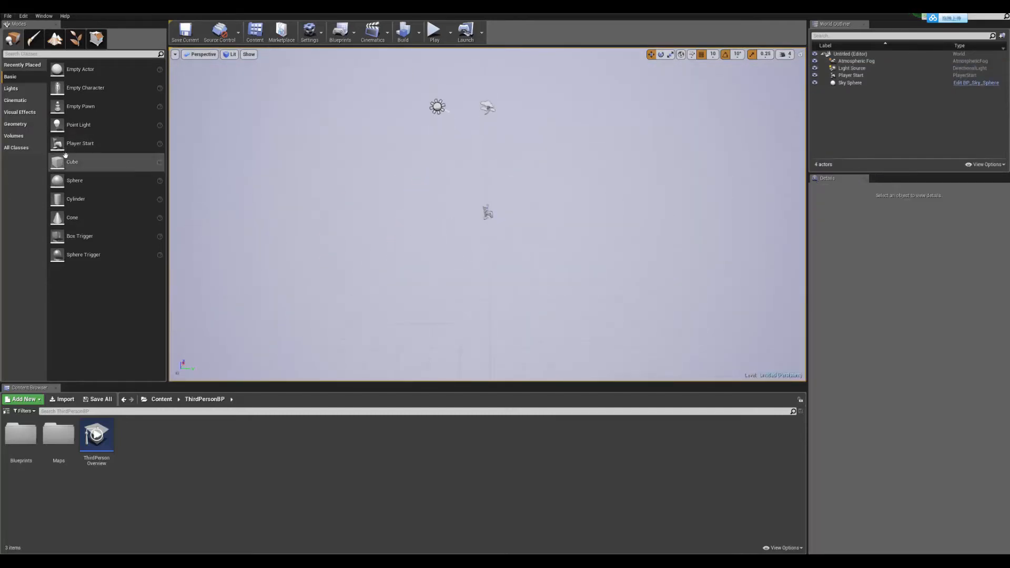
click(11, 88)
drag(77, 124, 458, 171)
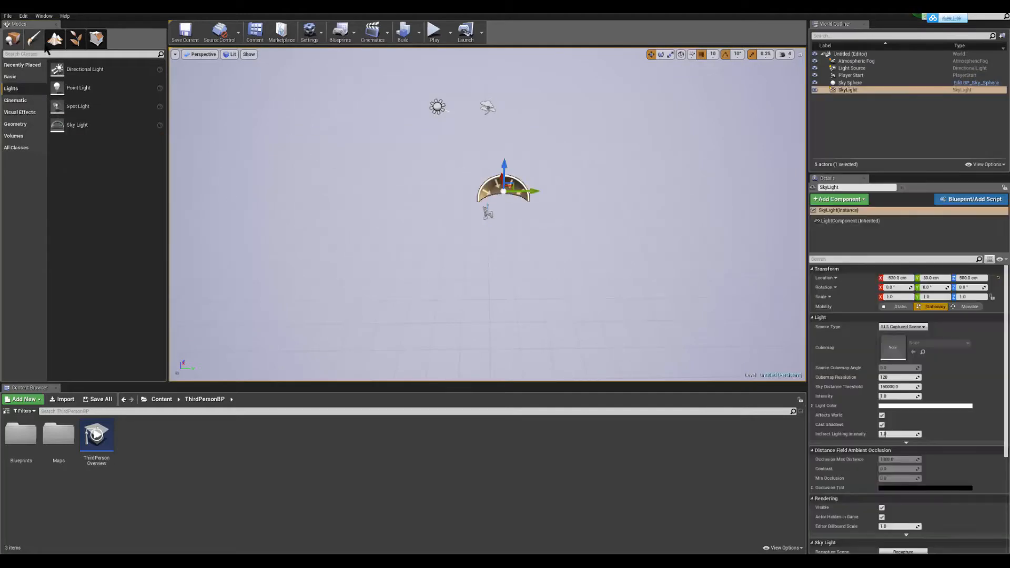
Set up a new landscape imported from file, using the raw height map in the Downloads mountain folder
click(54, 39)
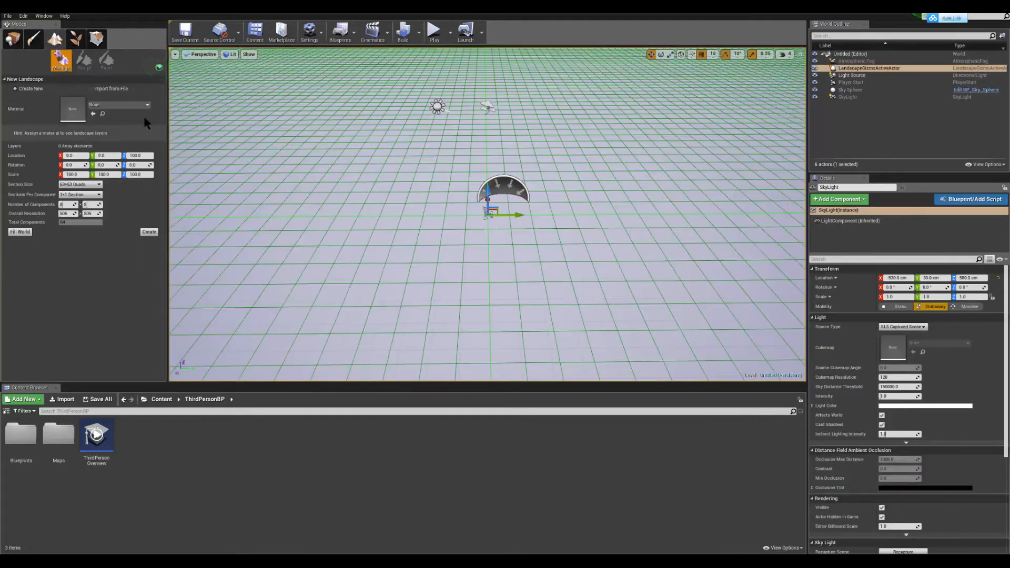
click(109, 90)
click(148, 98)
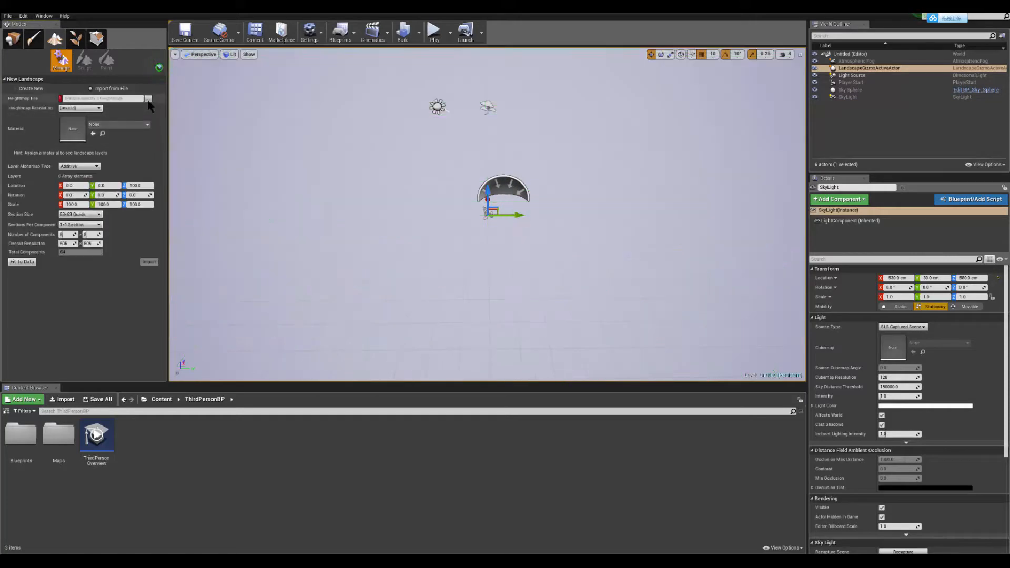
scroll(206, 145, up, 3)
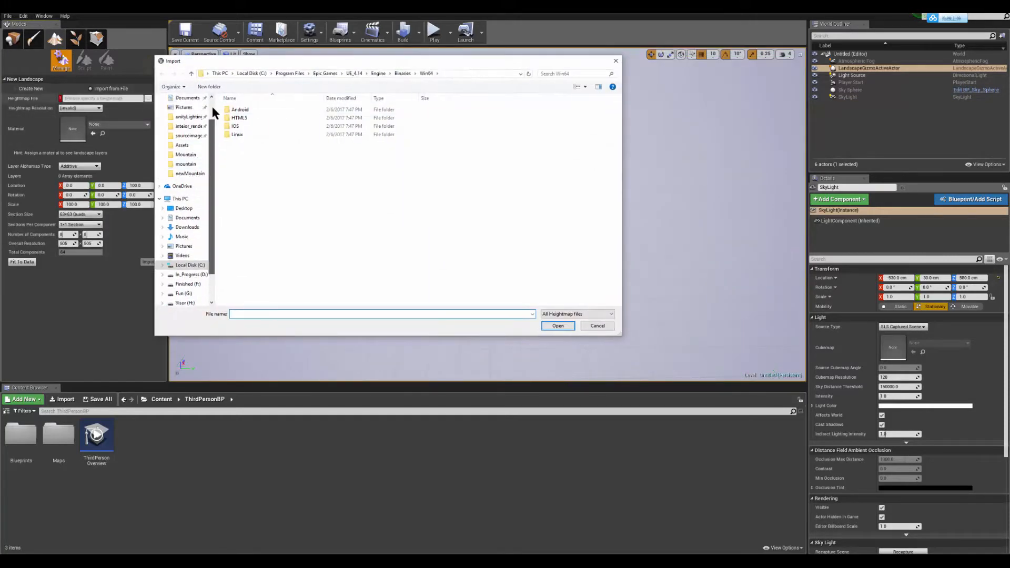
click(186, 123)
double_click(242, 118)
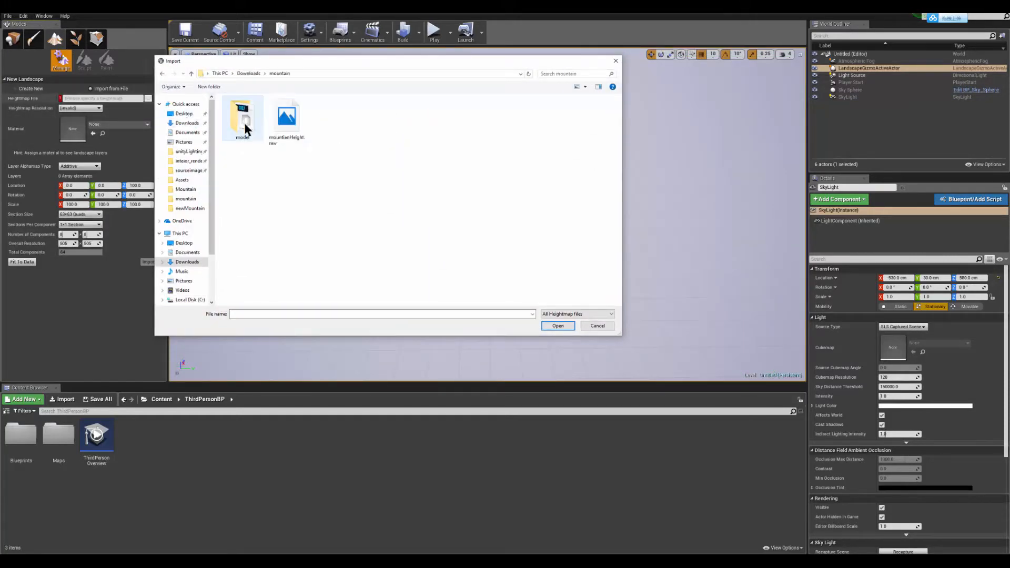
click(560, 326)
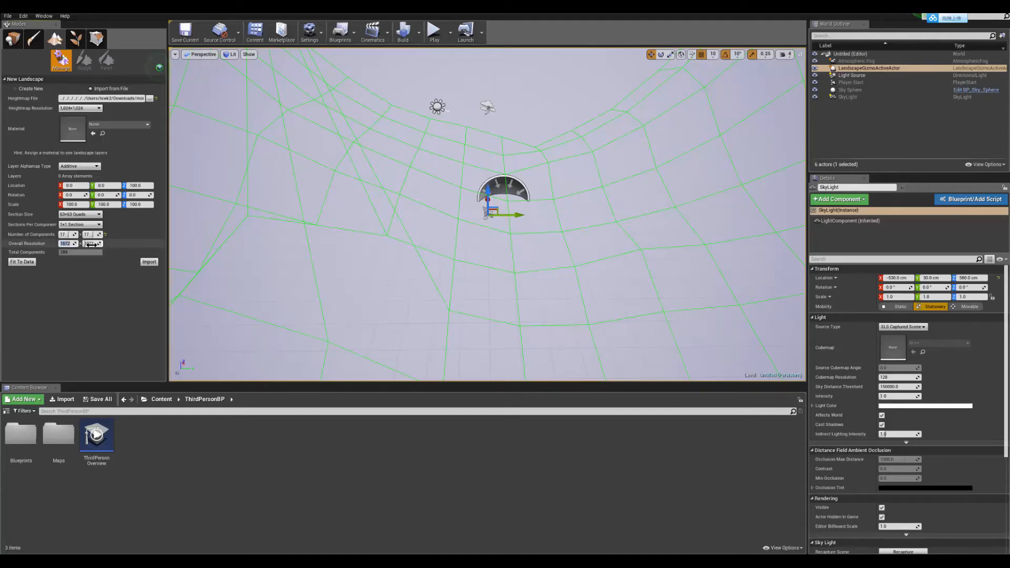
Review the section sizes available for the new landscape
click(95, 215)
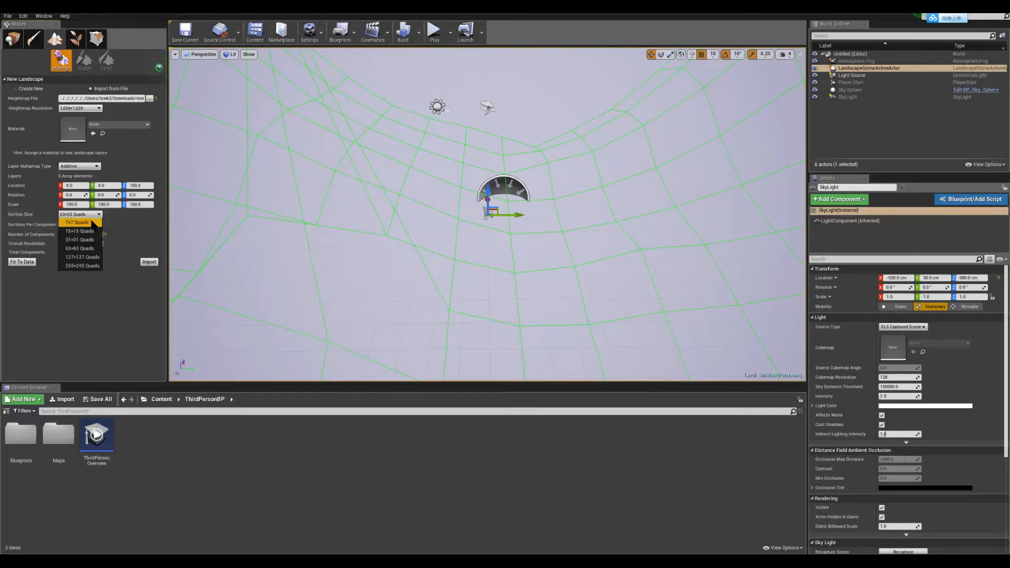
click(78, 315)
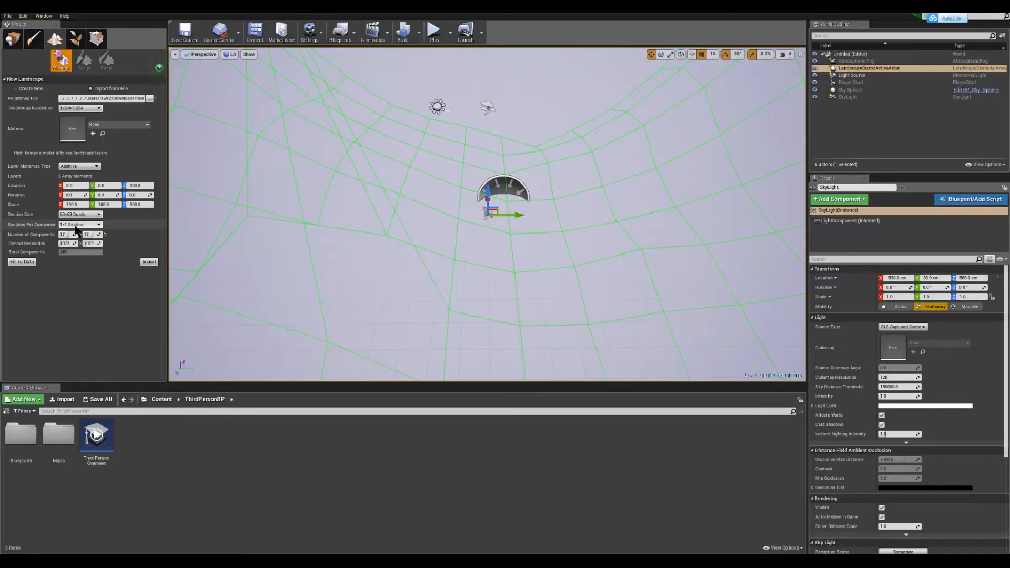
click(80, 214)
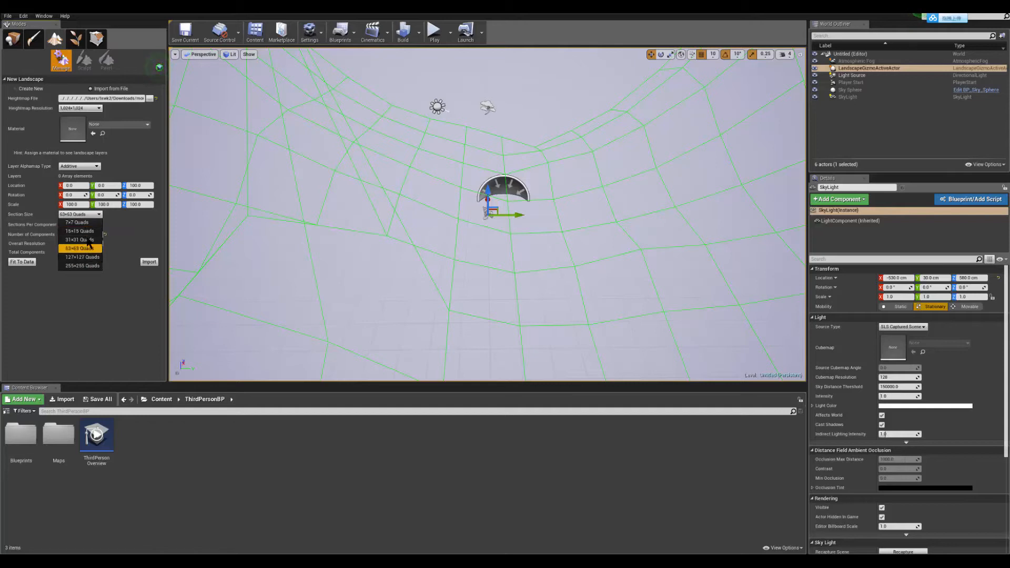
click(89, 306)
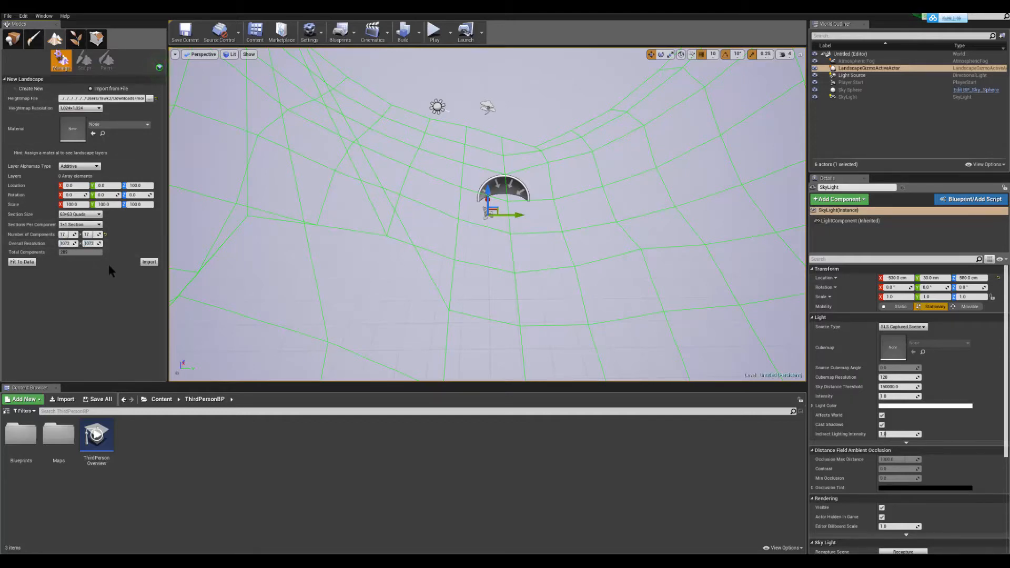
Try importing the 1024 x 1024 height map as a landscape, examine its shape, and undo the import
click(149, 262)
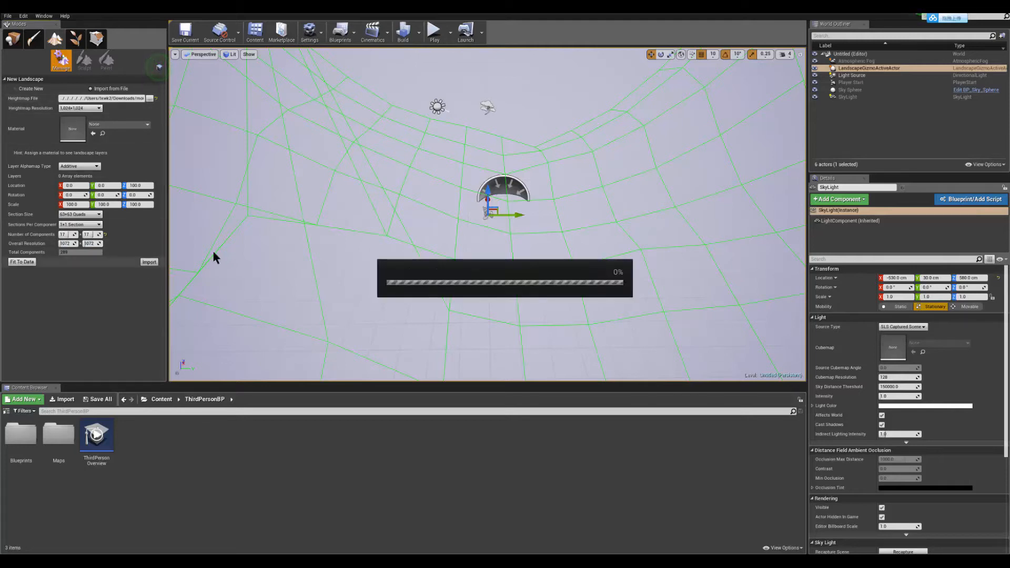
key(s)
mouse_move(526, 236)
right_down()
mouse_move(545, 295)
mouse_move(547, 197)
mouse_move(568, 229)
mouse_move(553, 224)
mouse_move(544, 316)
mouse_move(504, 295)
mouse_move(447, 210)
mouse_move(553, 326)
mouse_move(518, 228)
right_up()
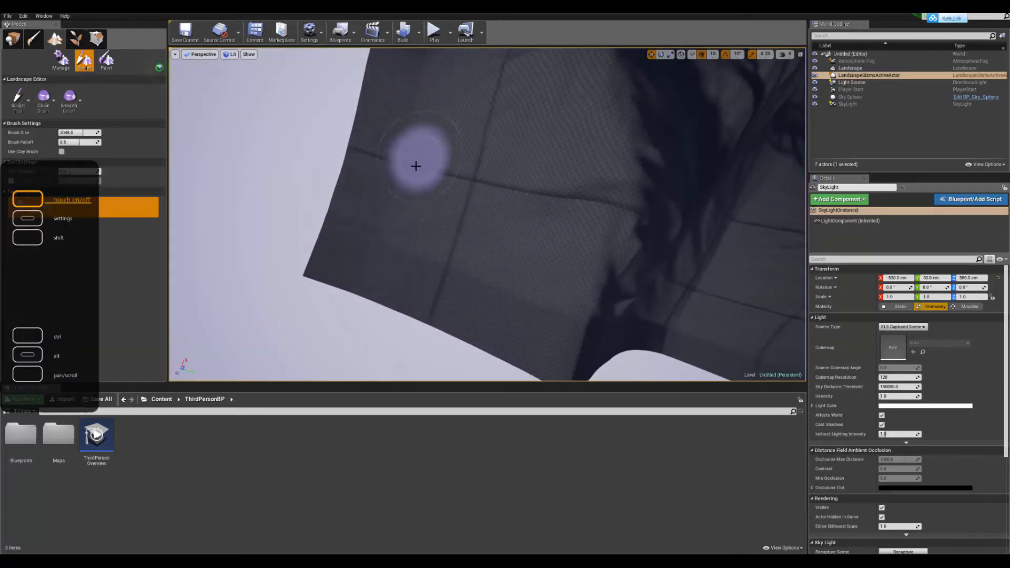
right_drag(507, 326, 507, 221)
mouse_move(527, 286)
right_down()
mouse_move(527, 253)
mouse_move(528, 286)
right_up()
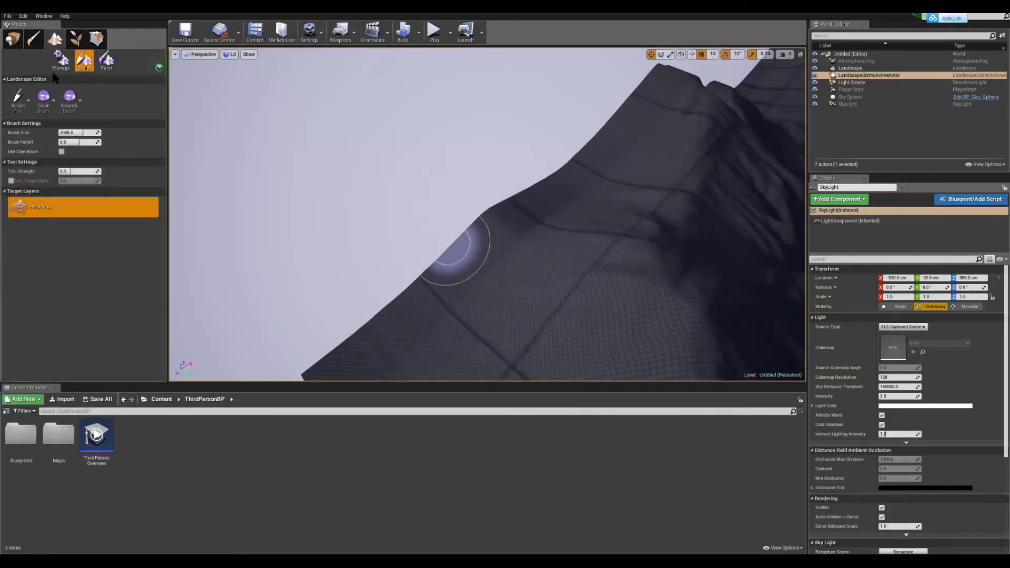
key(ctrl+z)
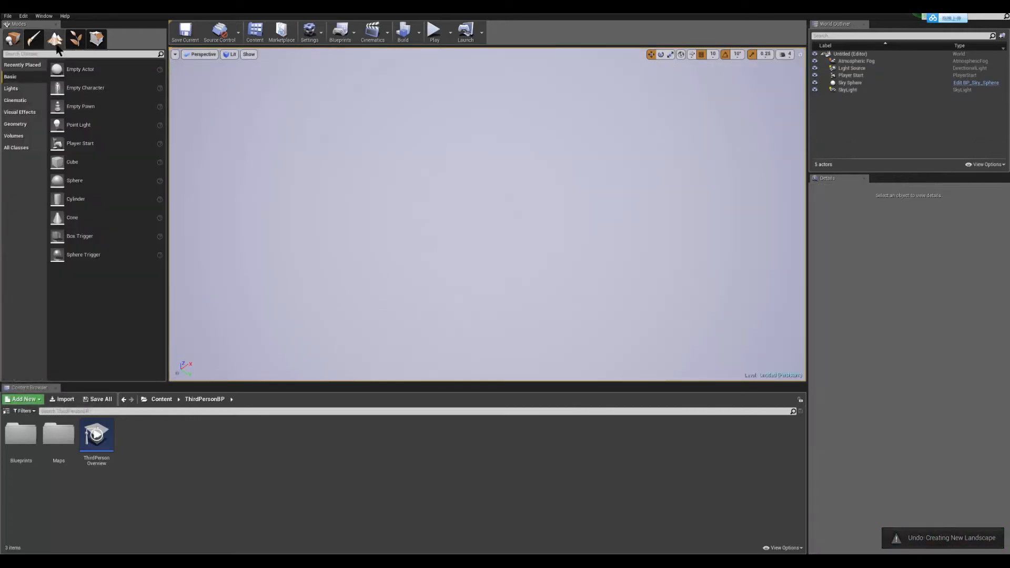
Check the new landscape's overall resolution, switch to Photoshop, and resize the height map to 1072 x 1072 pixels
key(shift+3)
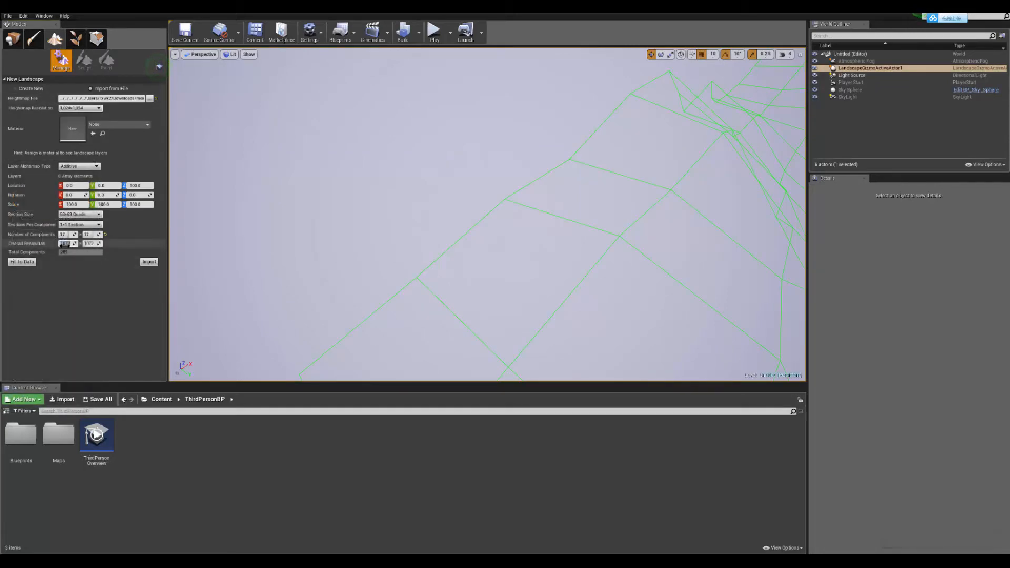
click(64, 244)
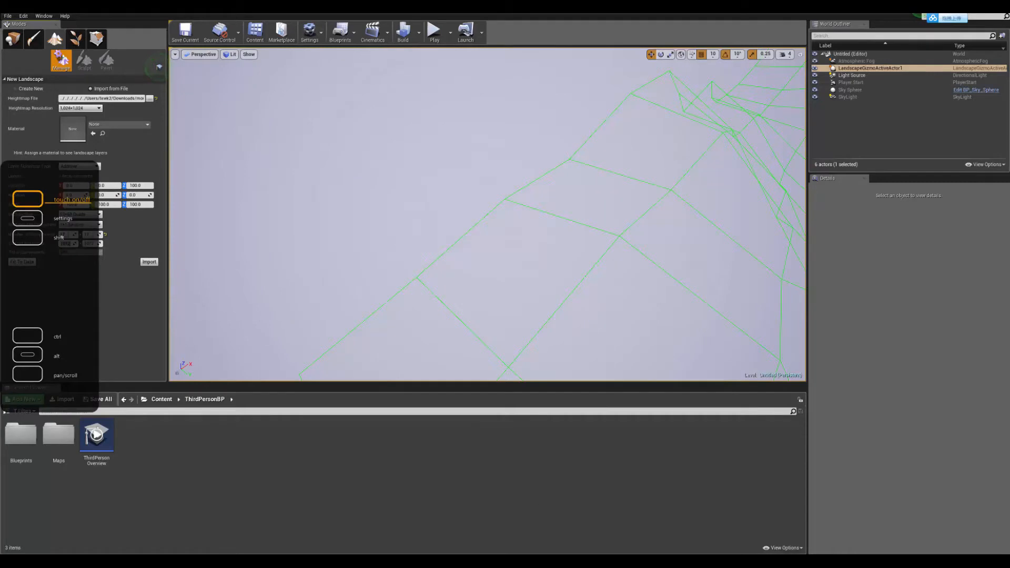
key(alt+Tab)
click(48, 15)
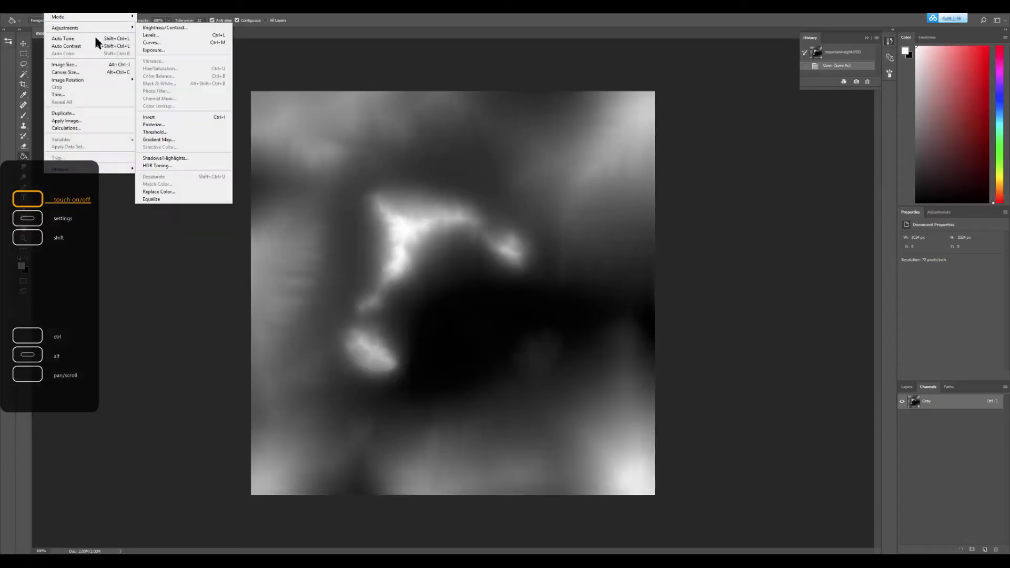
click(97, 68)
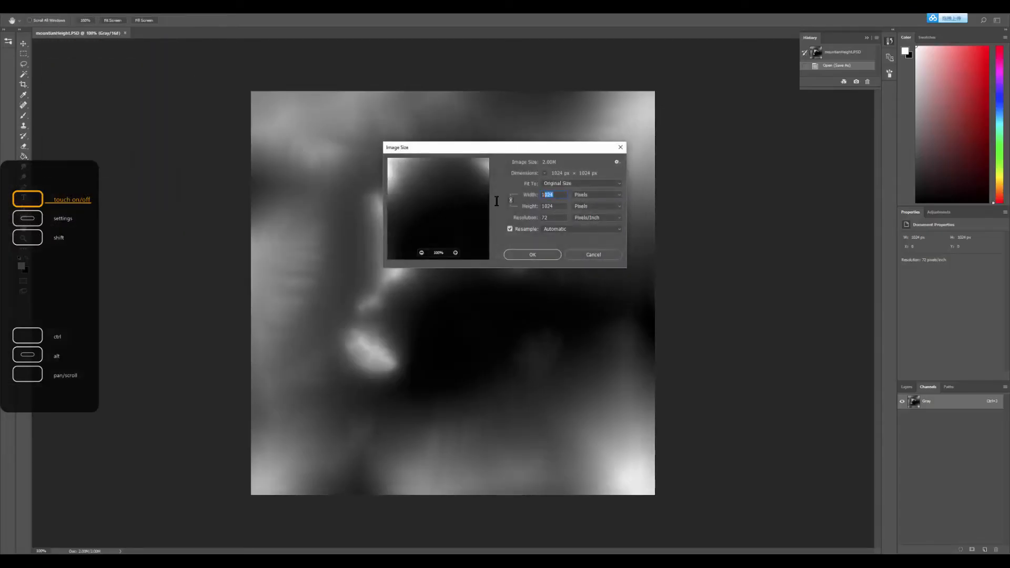
text(1072)
click(532, 254)
Save the resized height map in Photoshop Raw format as mountianHeightUE.raw in the mountain folder
key(ctrl+shift+s)
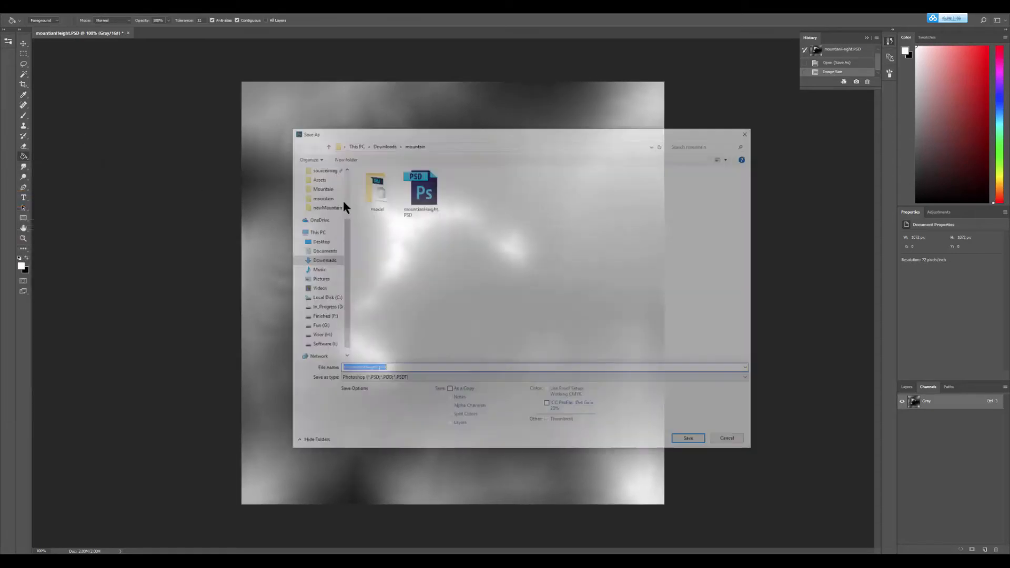
double_click(379, 198)
click(386, 379)
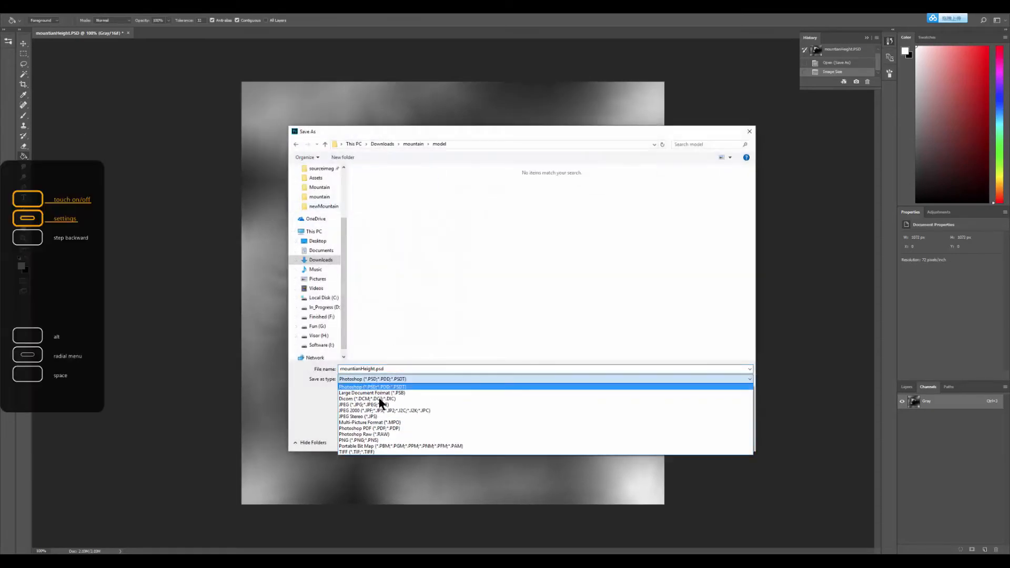
click(385, 434)
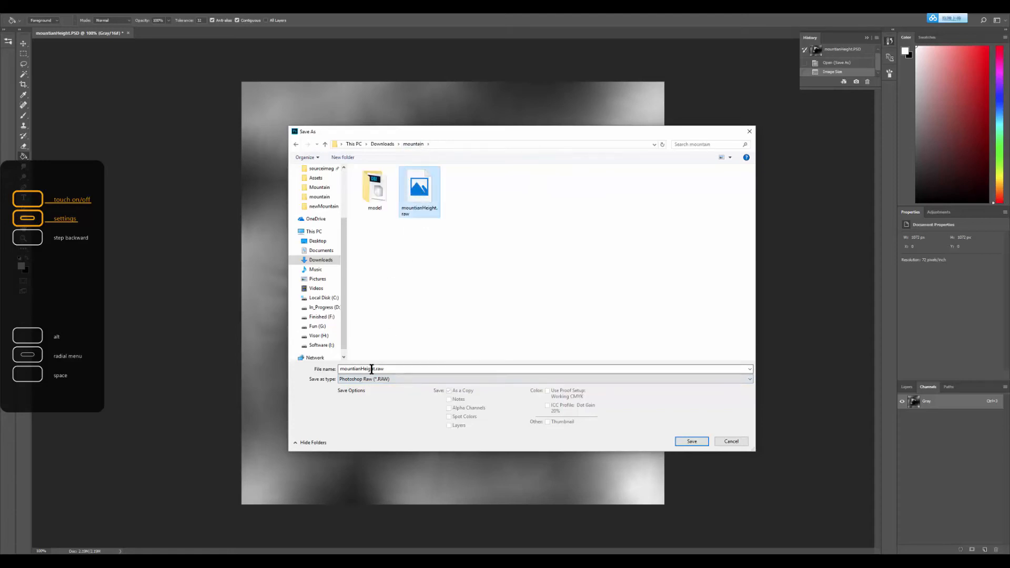
key(Left)
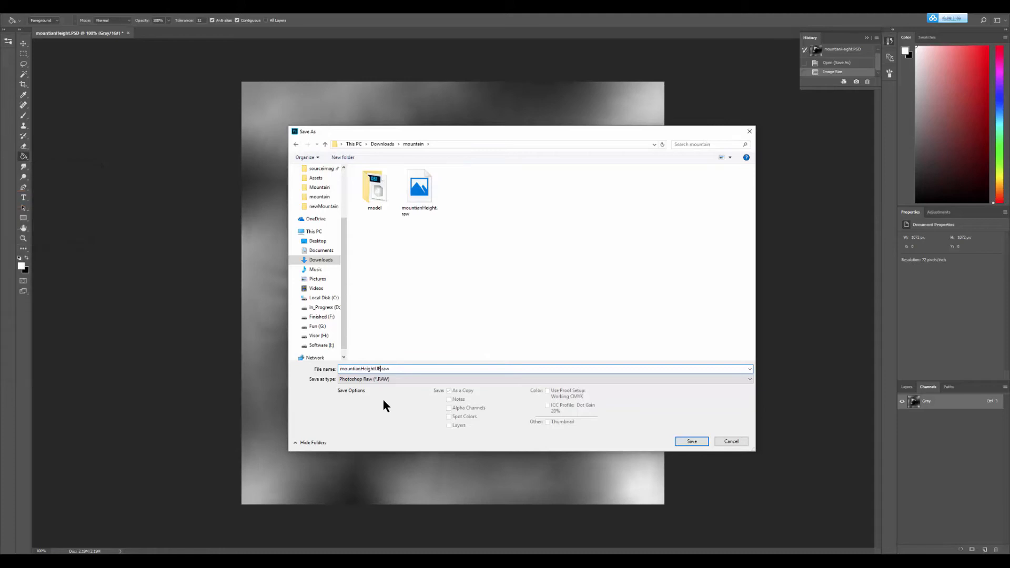
key(Return)
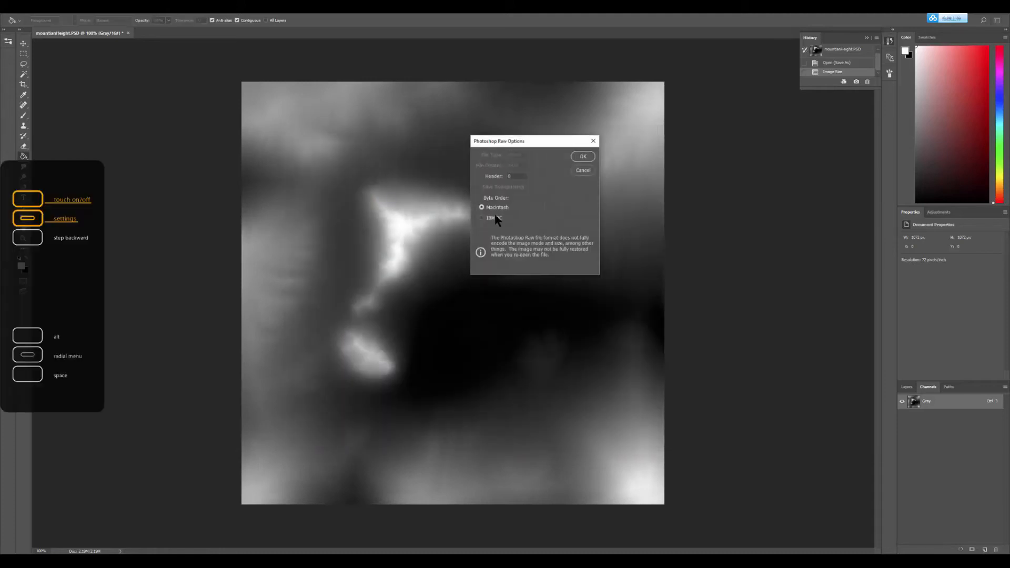
click(582, 157)
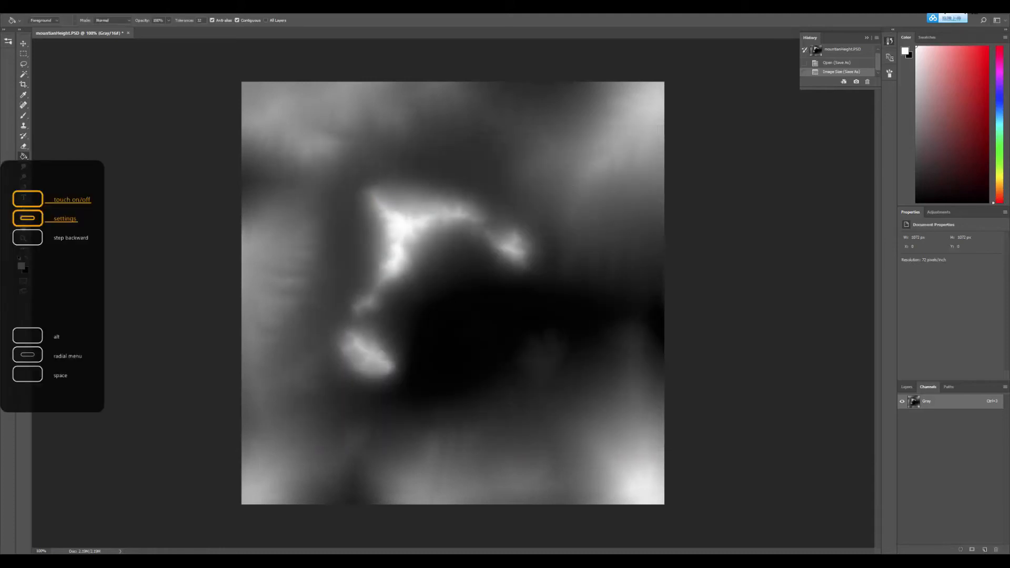
Switch back to Unreal, load the resized 1072 x 1072 height map for the landscape, and set its Z scale to 30
click(974, 7)
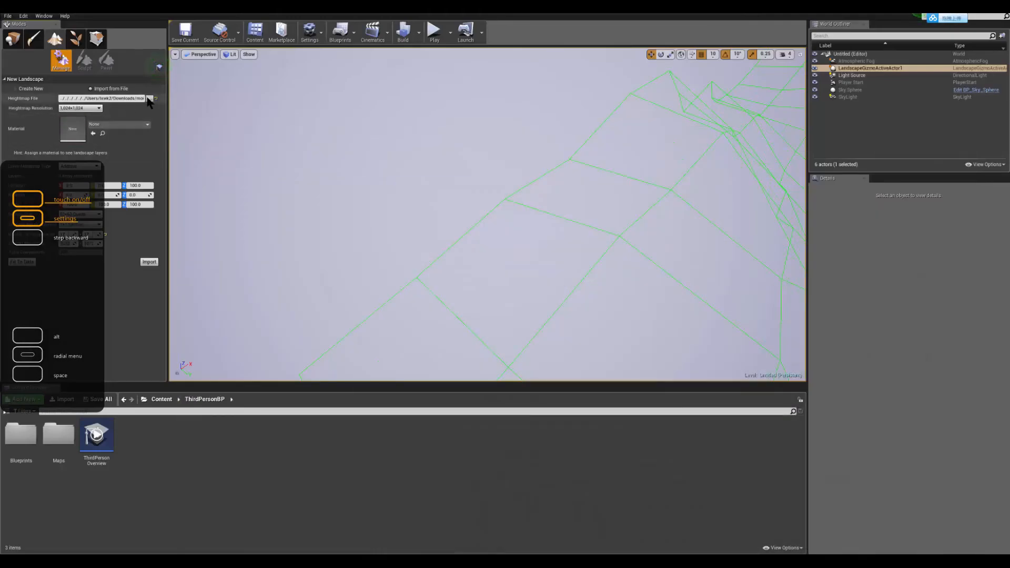
click(149, 99)
click(558, 326)
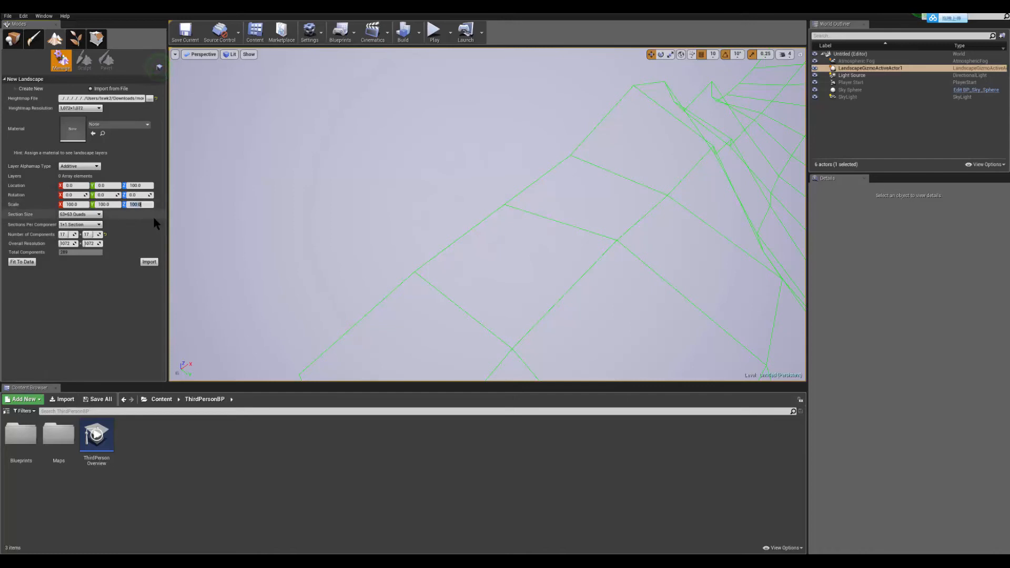
text(30)
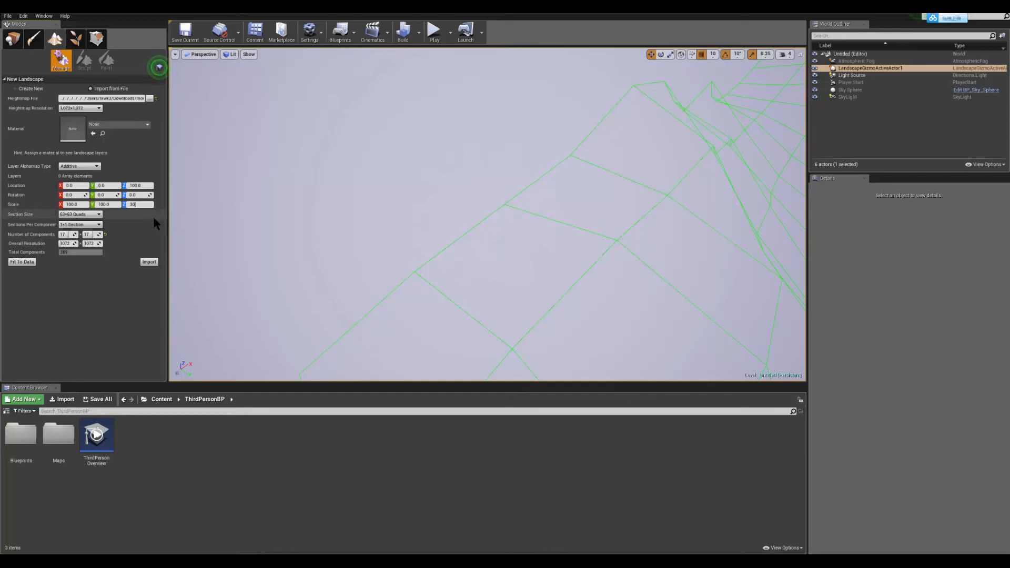
Try importing the landscape at the reduced Z scale, examine its shape, undo the import, and return to the new landscape settings
click(150, 262)
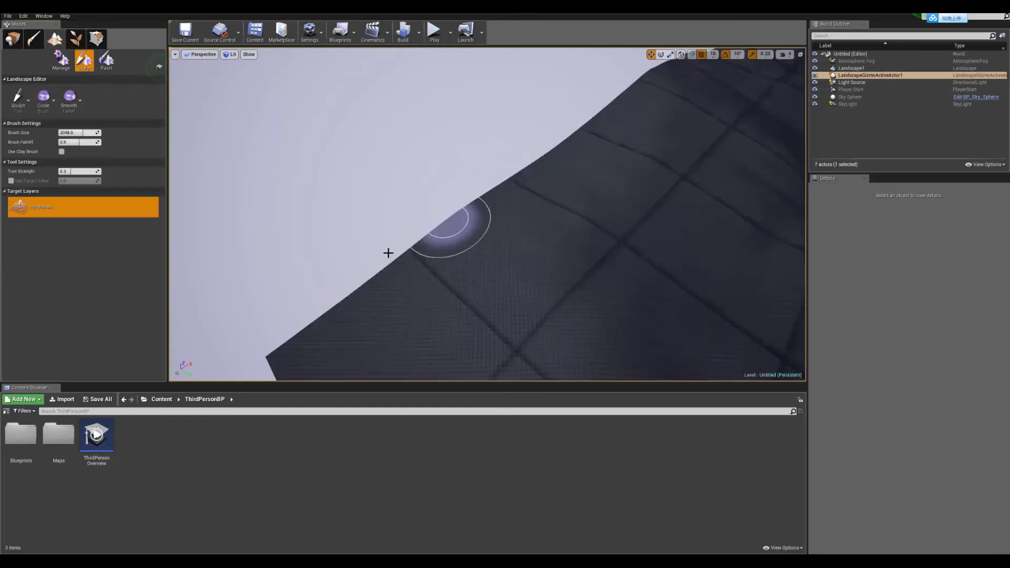
mouse_move(362, 254)
right_down()
mouse_move(371, 305)
mouse_move(416, 327)
mouse_move(505, 332)
mouse_move(508, 324)
mouse_move(483, 319)
mouse_move(532, 300)
mouse_move(545, 205)
mouse_move(534, 195)
mouse_move(495, 203)
mouse_move(455, 313)
mouse_move(470, 263)
mouse_move(562, 263)
mouse_move(526, 271)
mouse_move(455, 250)
mouse_move(417, 271)
right_up()
key(w)
key(s)
key(w)
key(s)
key(w)
key(d)
key(ctrl+z)
click(55, 38)
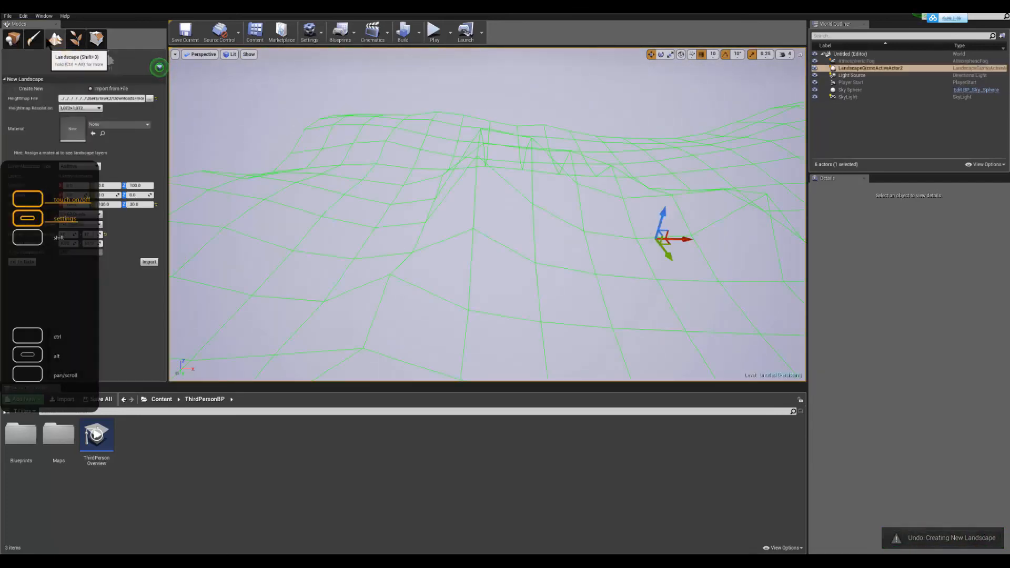
Try a Z scale of 50 for the new landscape, raise it to 60, and import the terrain from the height map
click(141, 204)
text(50)
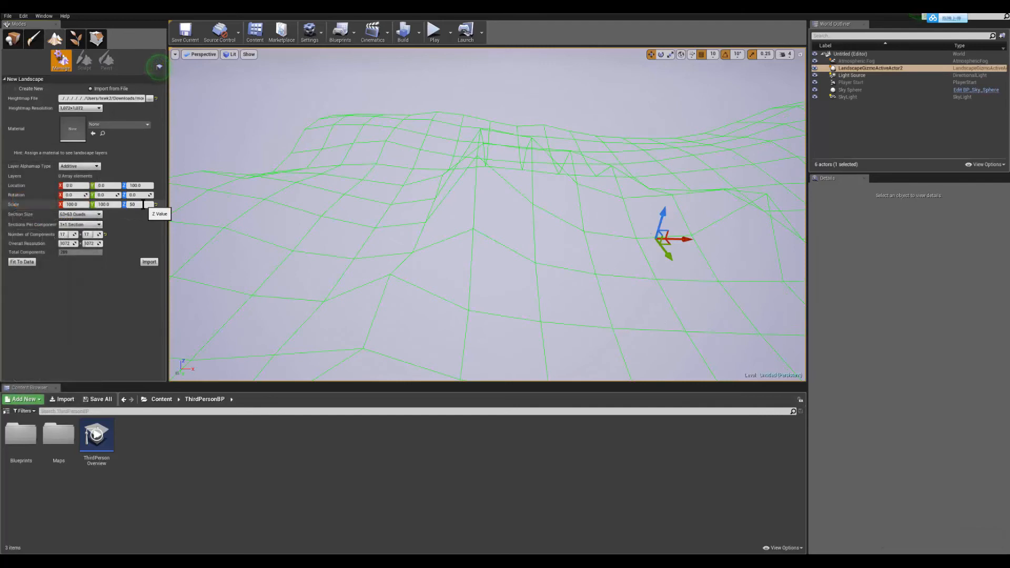
key(Return)
right_drag(473, 231, 528, 242)
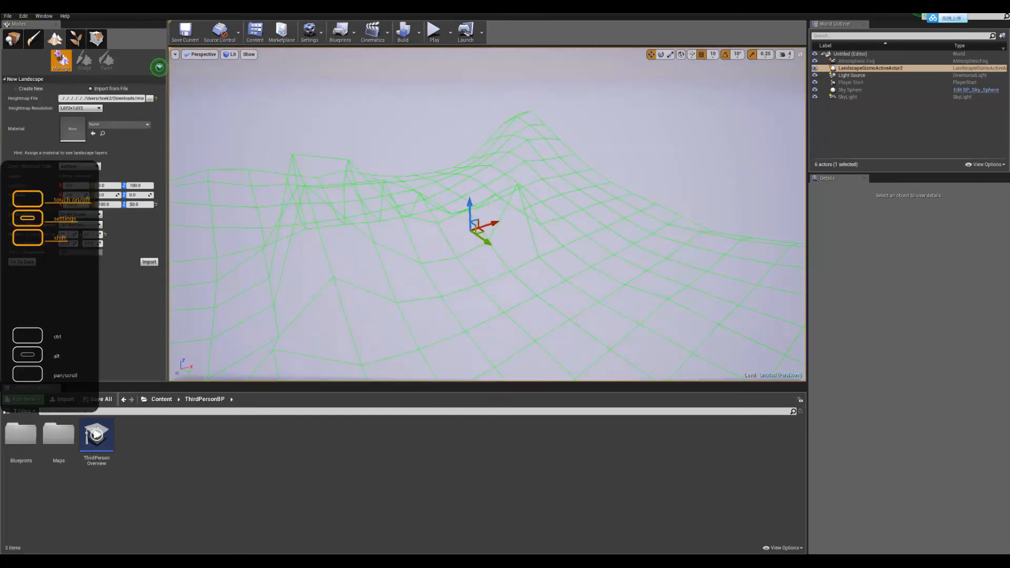
text(60)
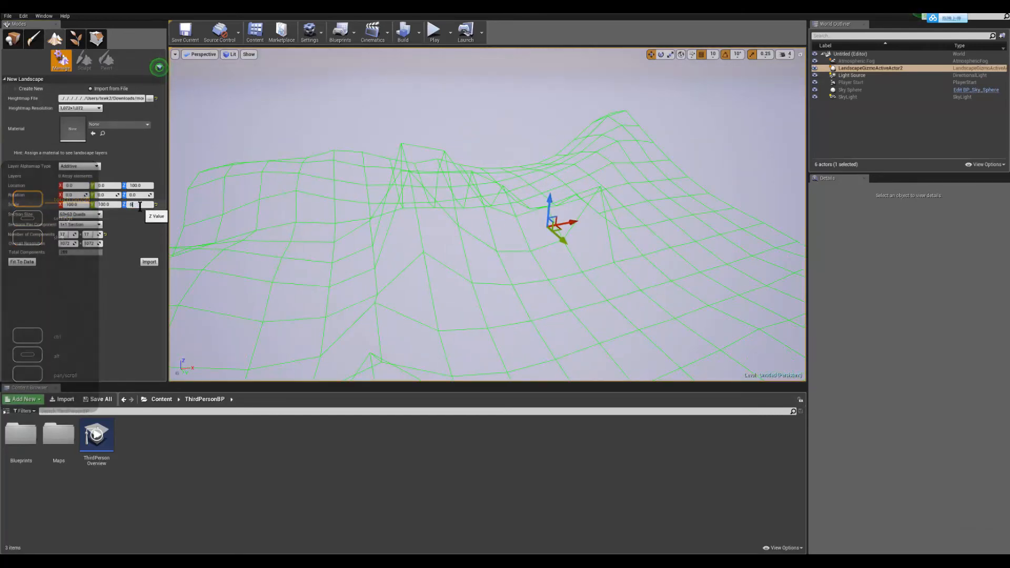
click(149, 262)
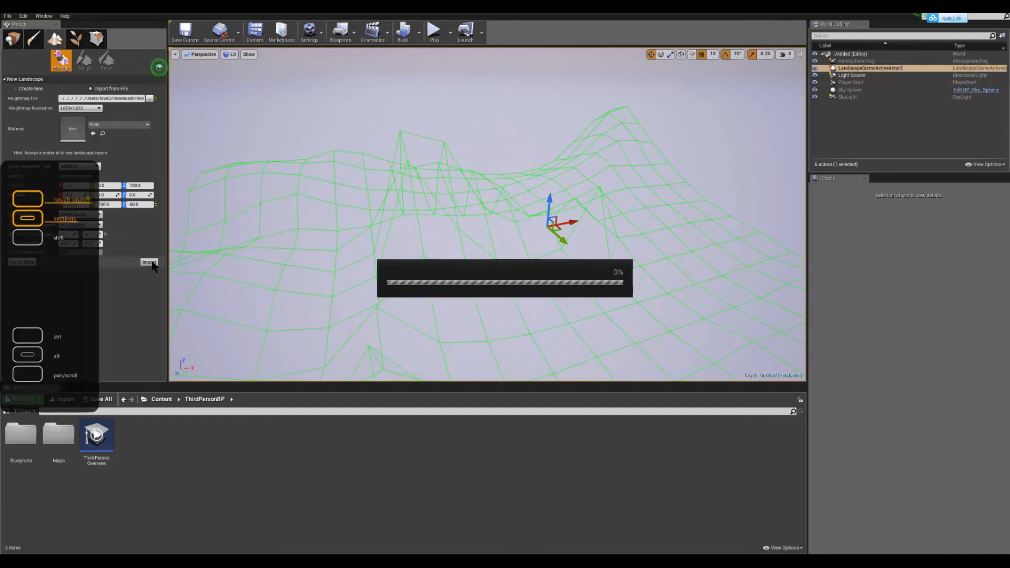
Look over the imported mountain terrain and build only the lighting for the level
mouse_move(487, 214)
right_down()
mouse_move(358, 218)
mouse_move(326, 247)
mouse_move(284, 252)
mouse_move(473, 158)
mouse_move(442, 131)
mouse_move(326, 131)
right_up()
mouse_move(581, 271)
right_down()
mouse_move(531, 274)
mouse_move(478, 242)
mouse_move(502, 280)
right_up()
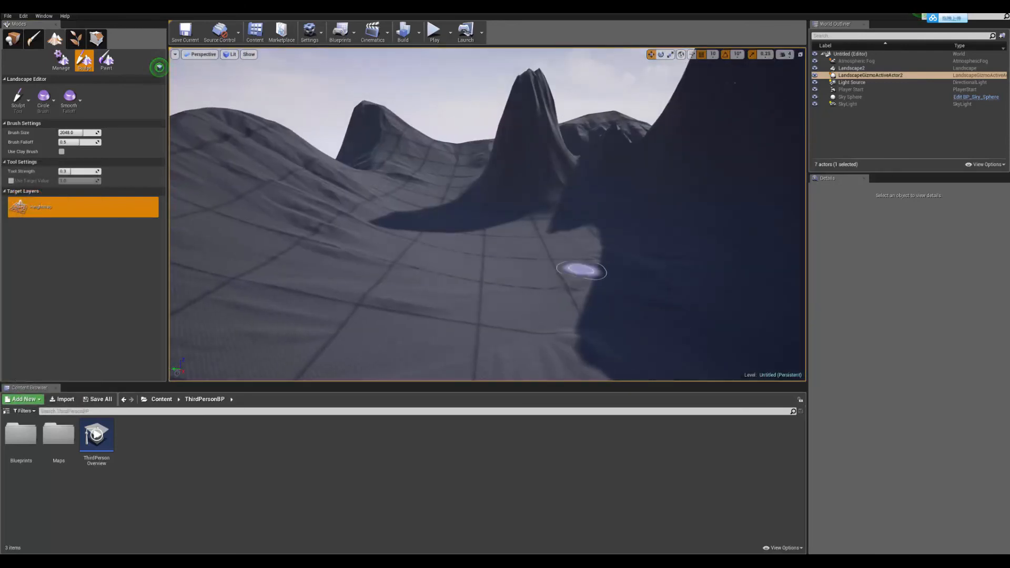
right_drag(574, 266, 469, 271)
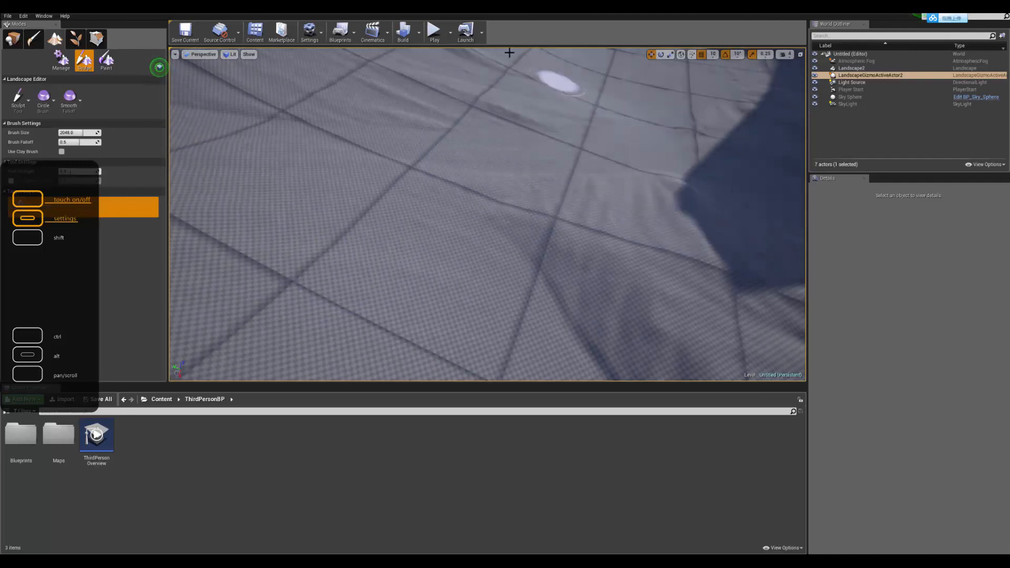
click(419, 33)
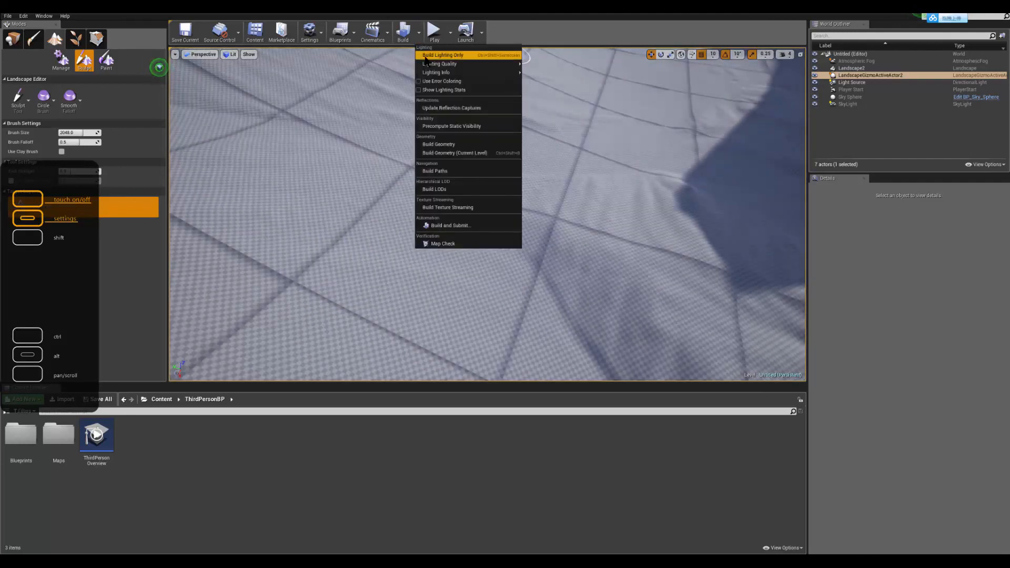
click(453, 56)
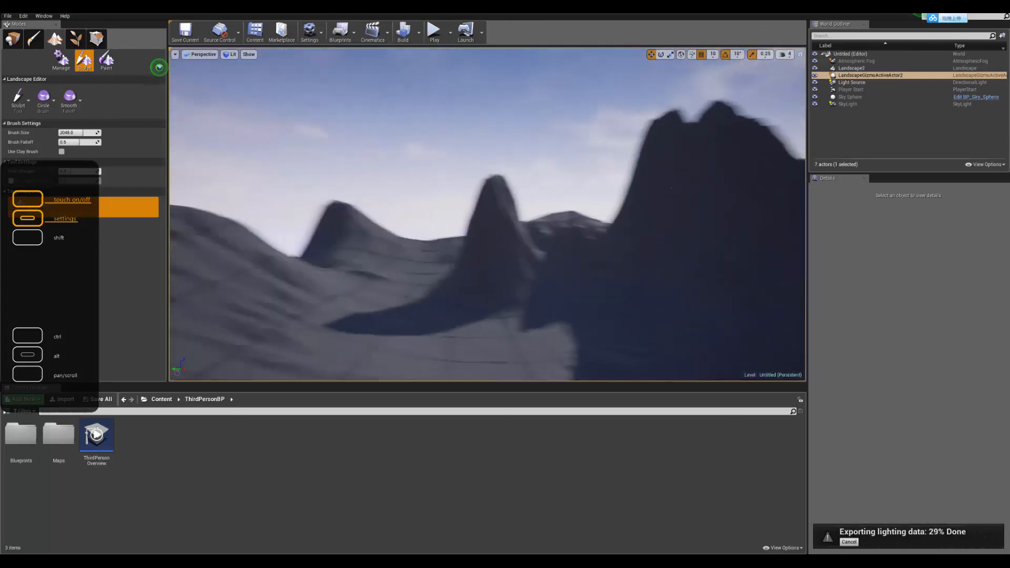
key(w)
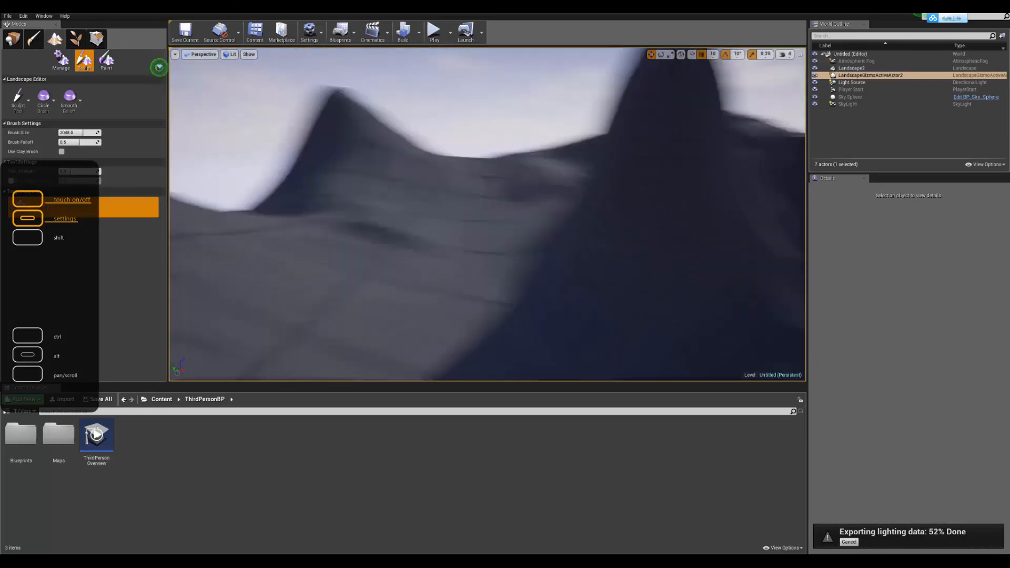